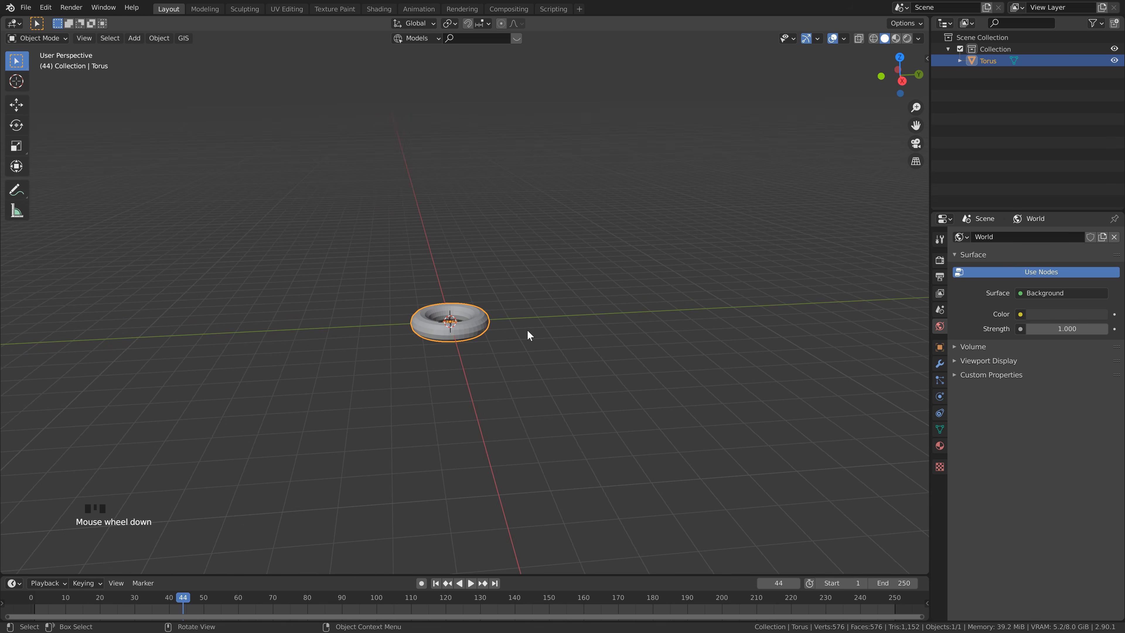
Step: Rotate the torus 90° about the global Y axis and scale it uniformly by 1.8
middle_click_drag(528, 330, 523, 327)
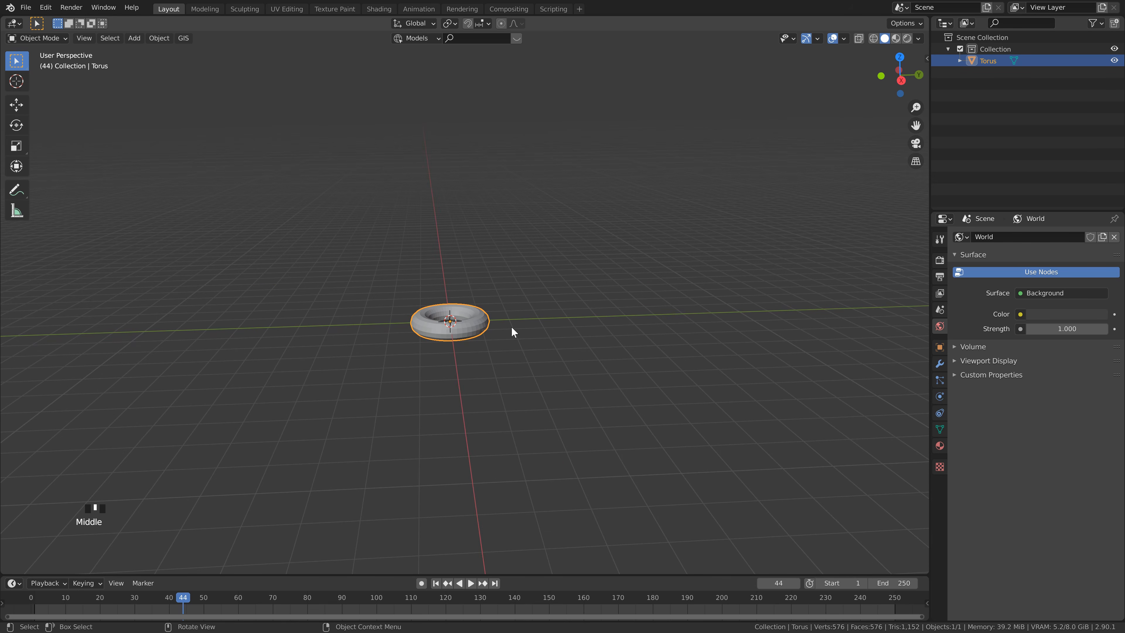
key("r")
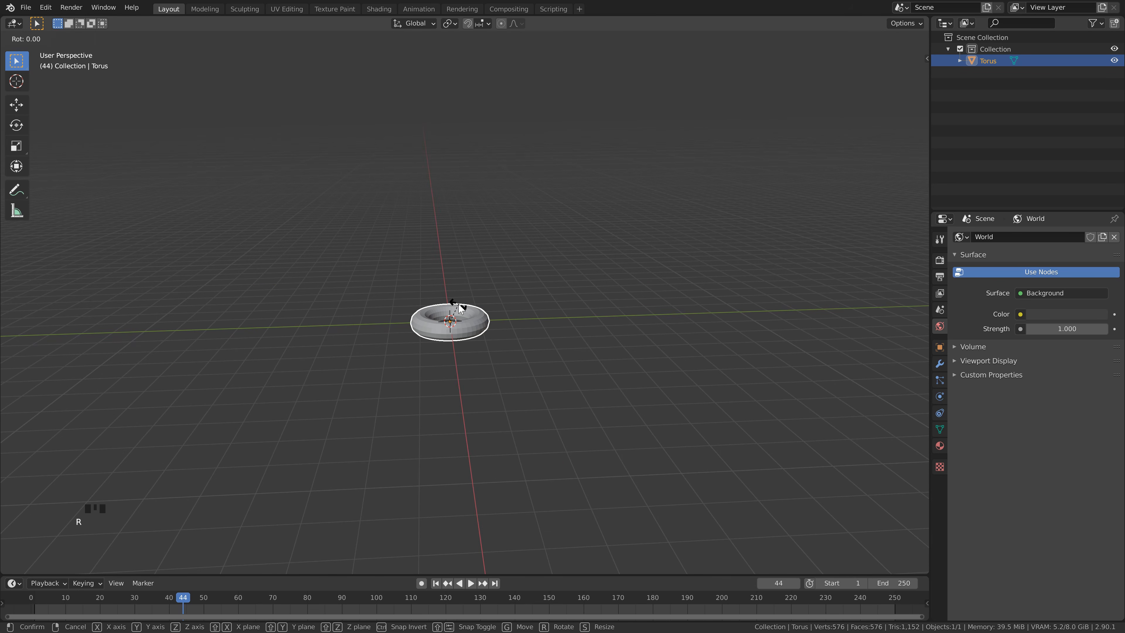
type("y90")
key("Return")
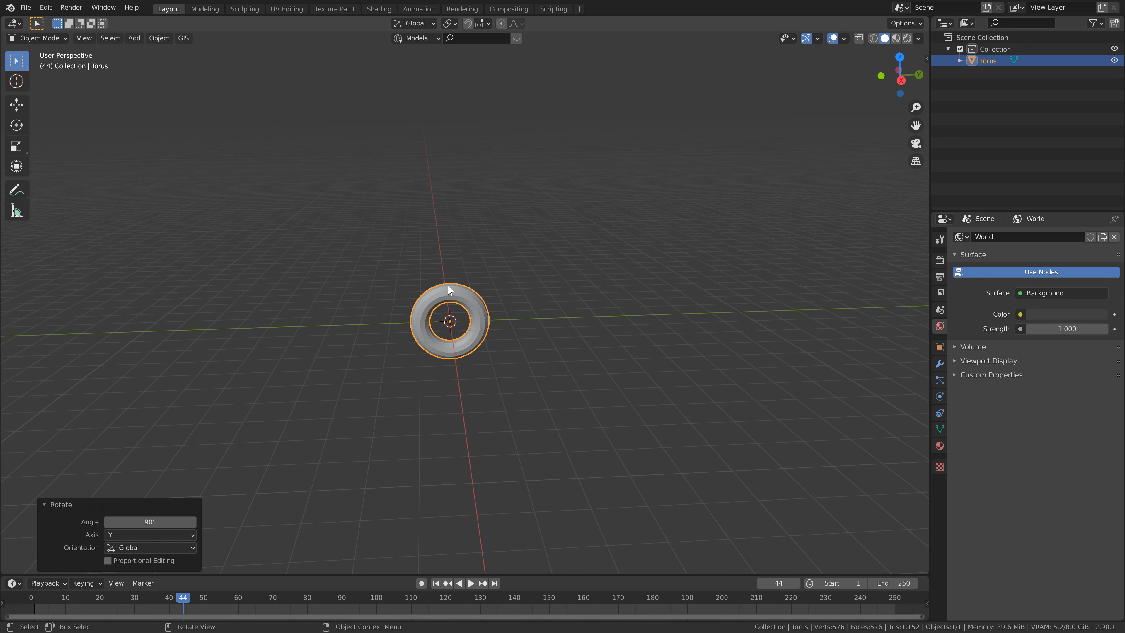
type("s1.8")
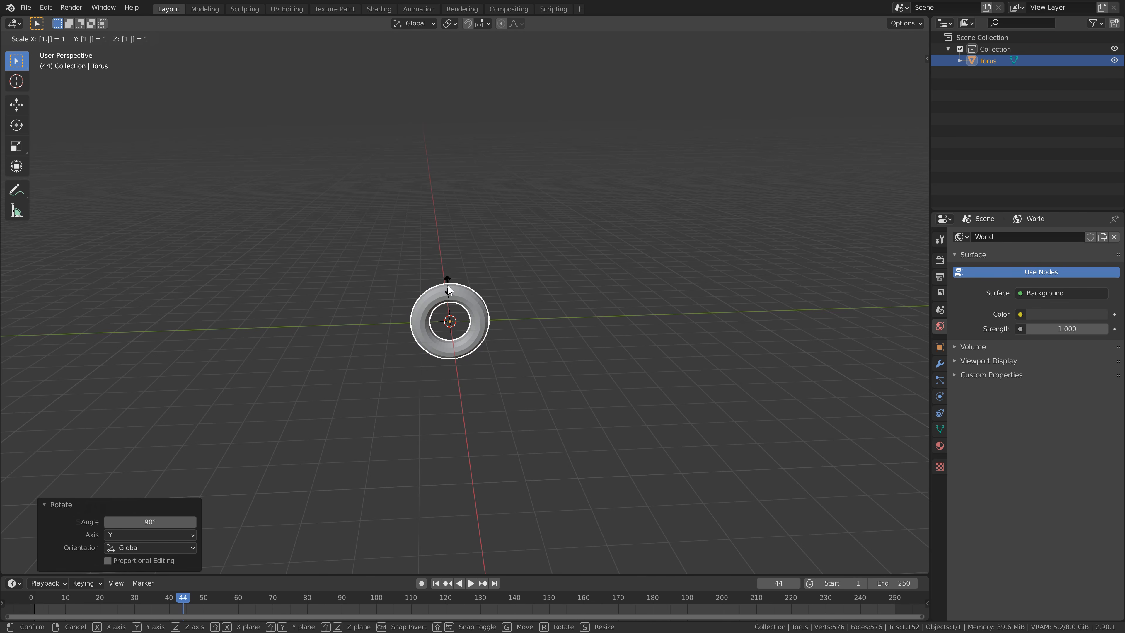
key("Return")
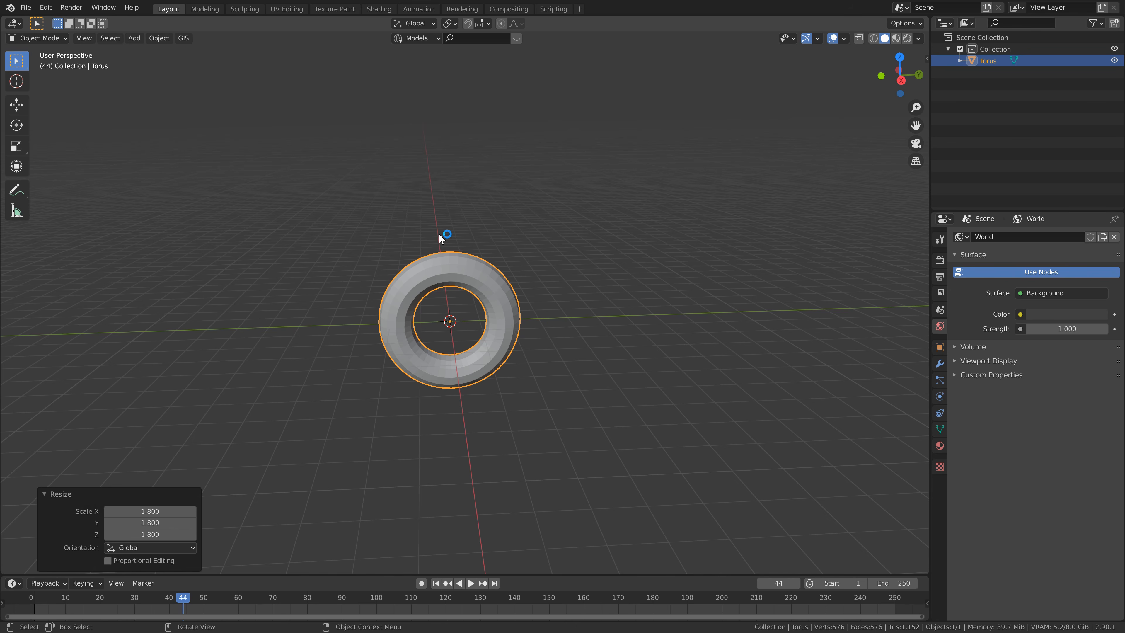
Step: Move the upright torus 4 m up along the global Z axis
key("g")
type("z")
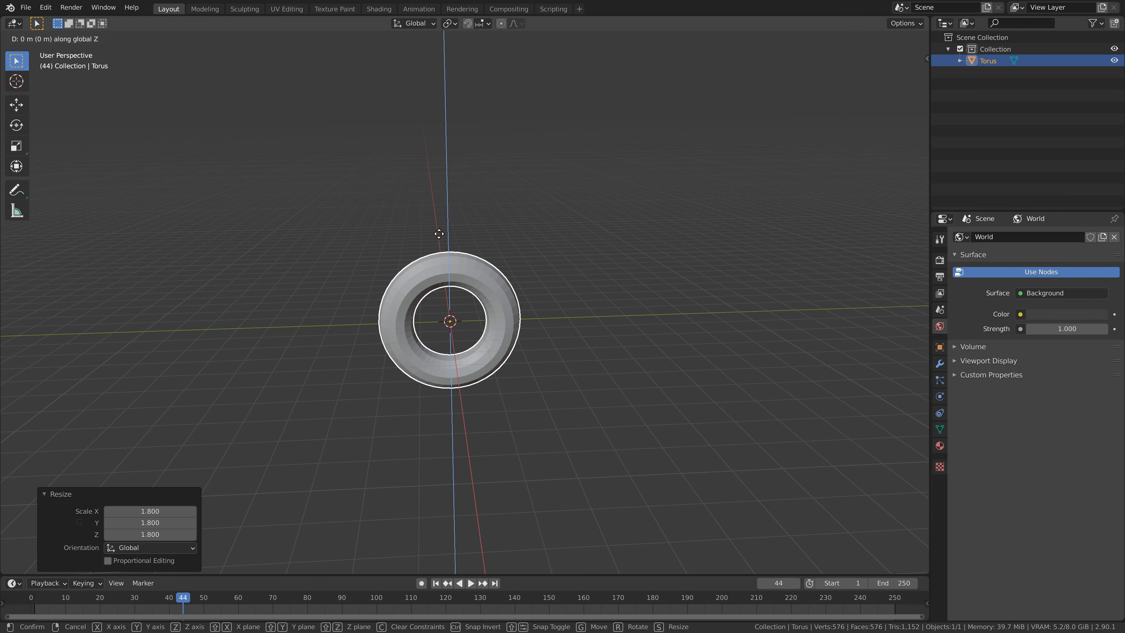
type("4")
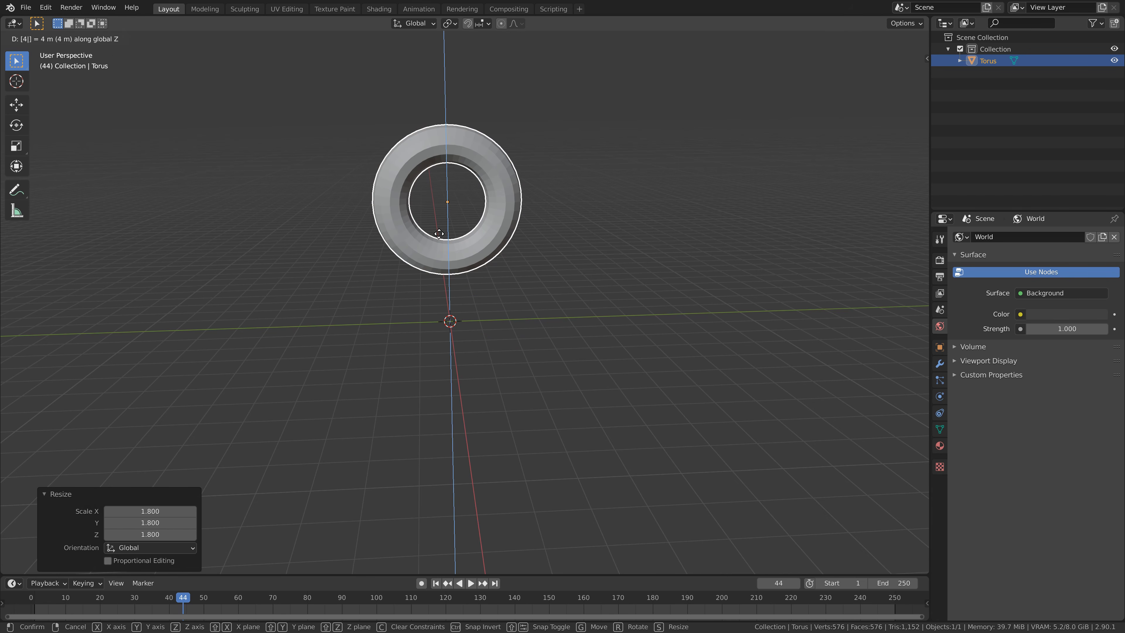
key("Return")
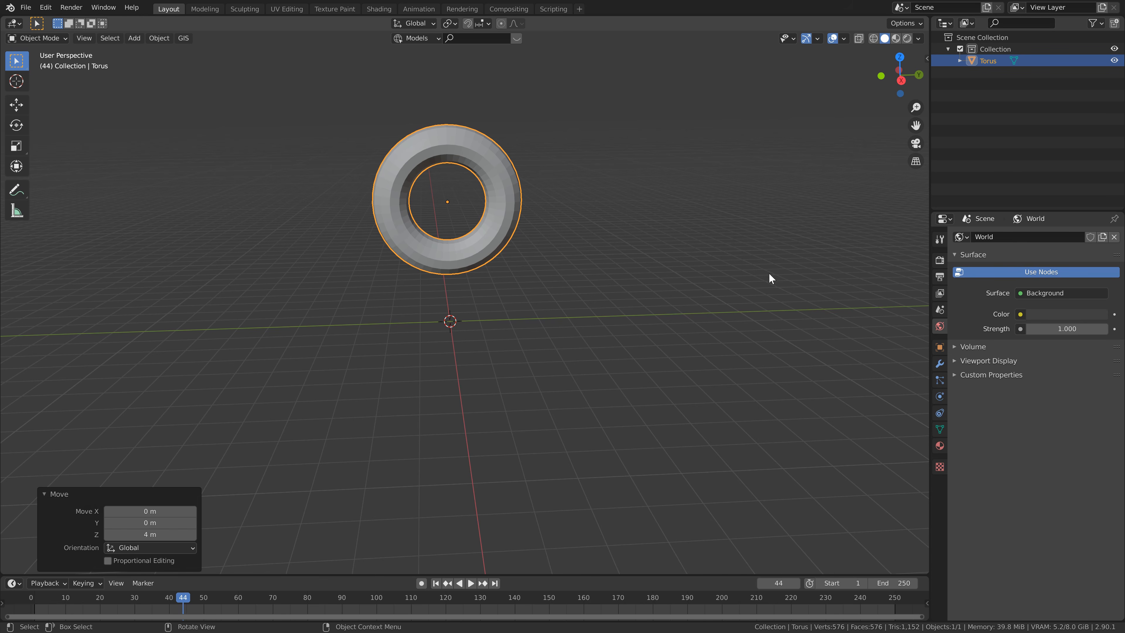
Step: Add a Subdivision Surface modifier to the torus with 2 viewport levels
left_click(937, 361)
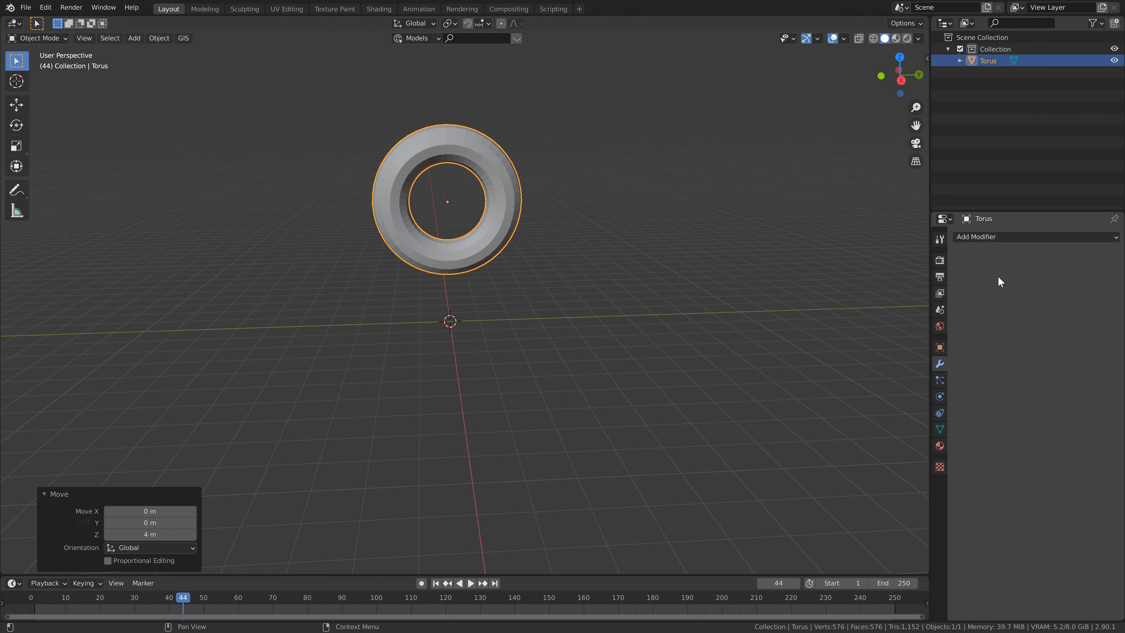
left_click(1011, 238)
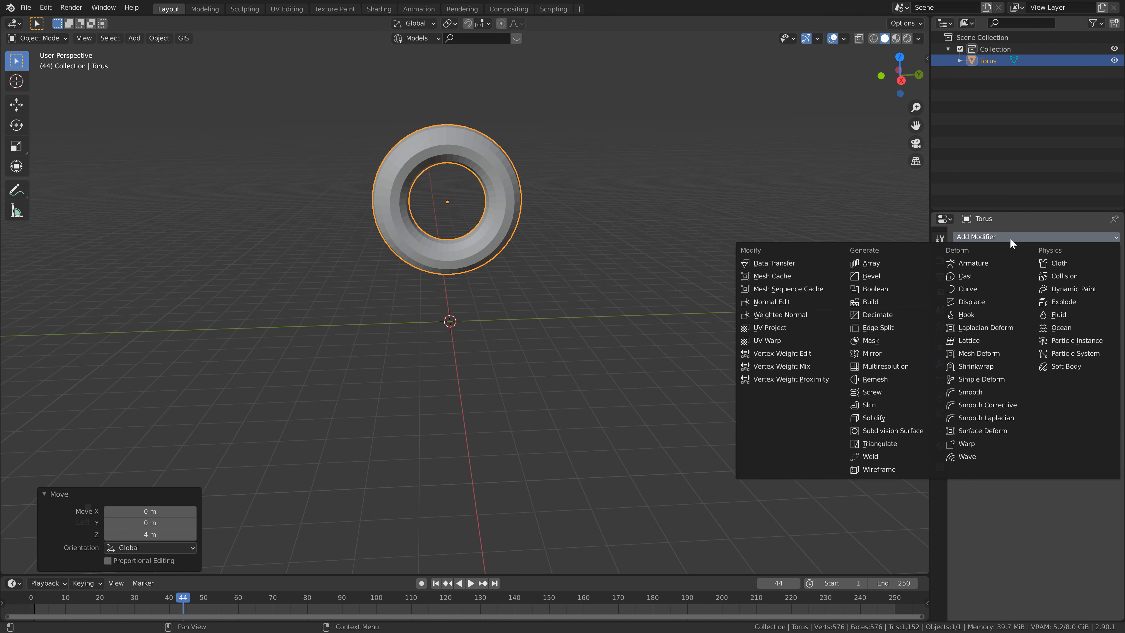
left_click(888, 433)
left_click(1102, 290)
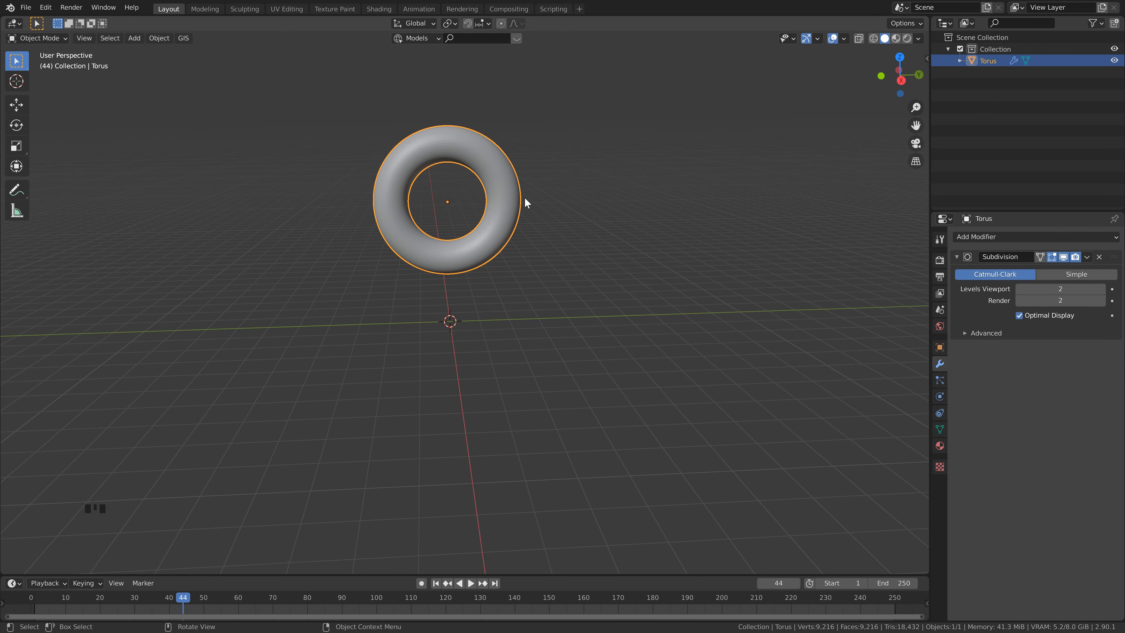
Step: Shade the subdivided torus smooth and deselect it
right_click(454, 156)
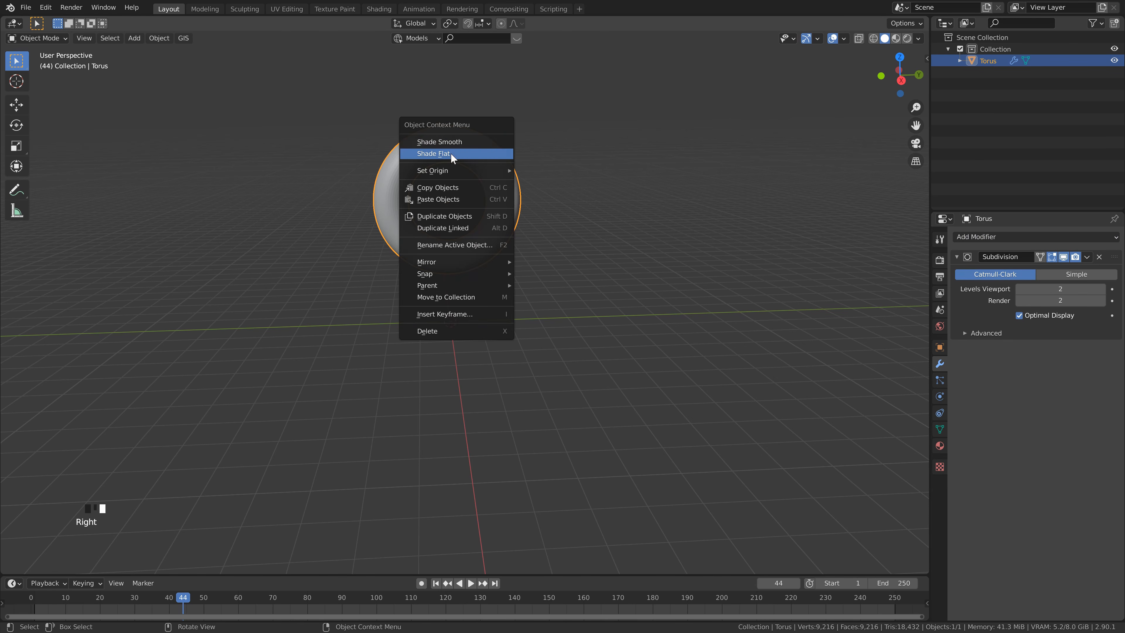
left_click(449, 147)
left_click(465, 211)
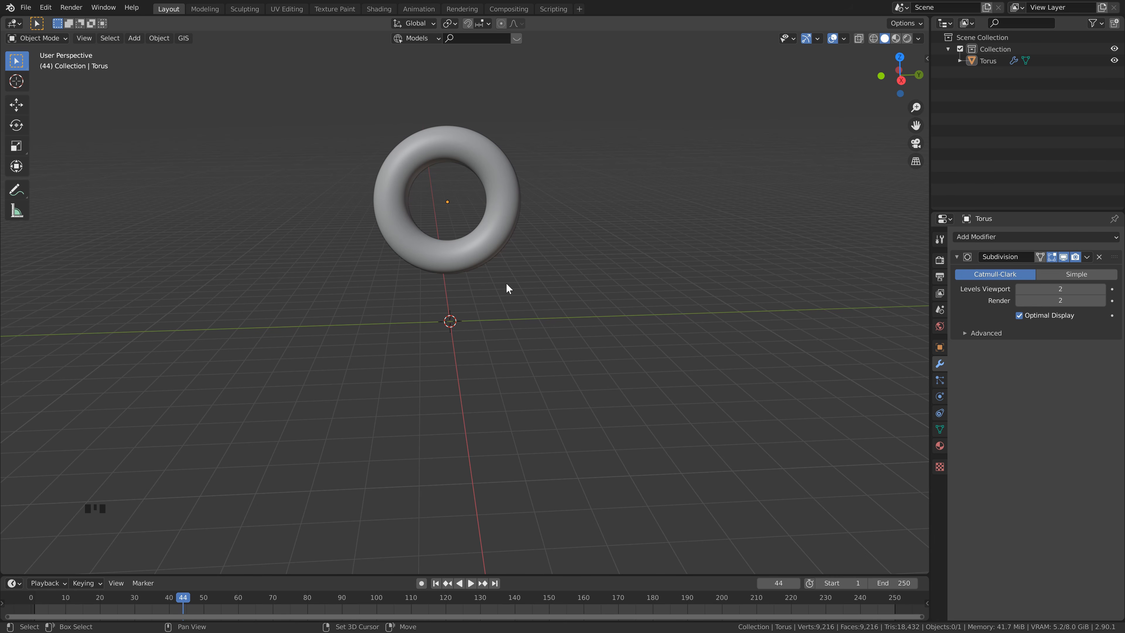
Step: Add a second torus mesh at the world origin and set its minor radius to 0.25 m
key("shift+a")
mouse_move(540, 282)
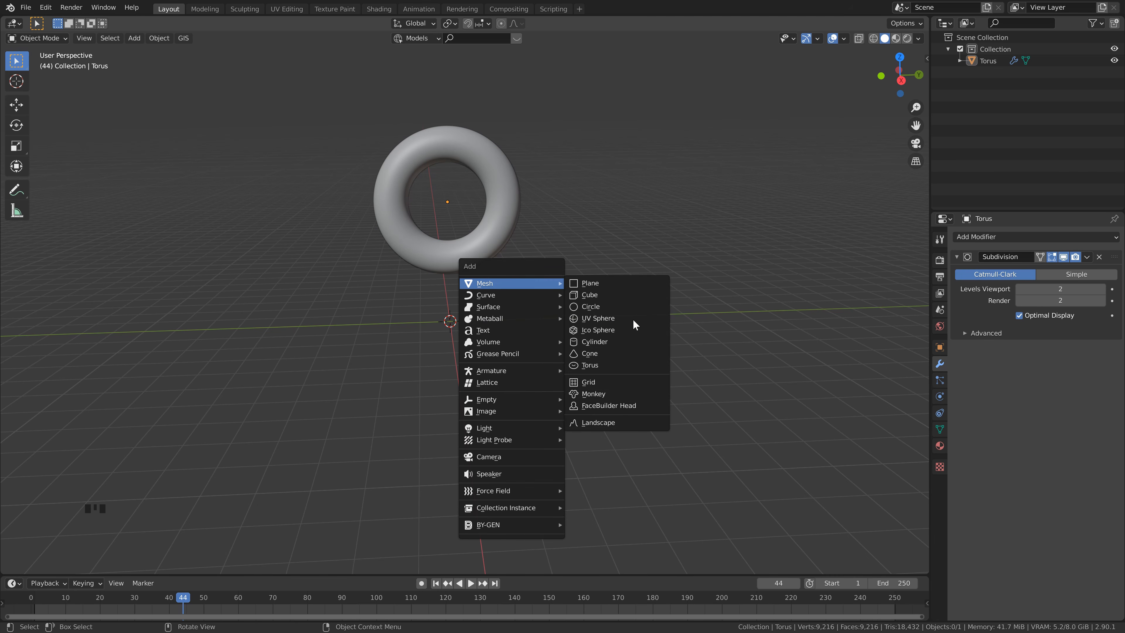
left_click(618, 365)
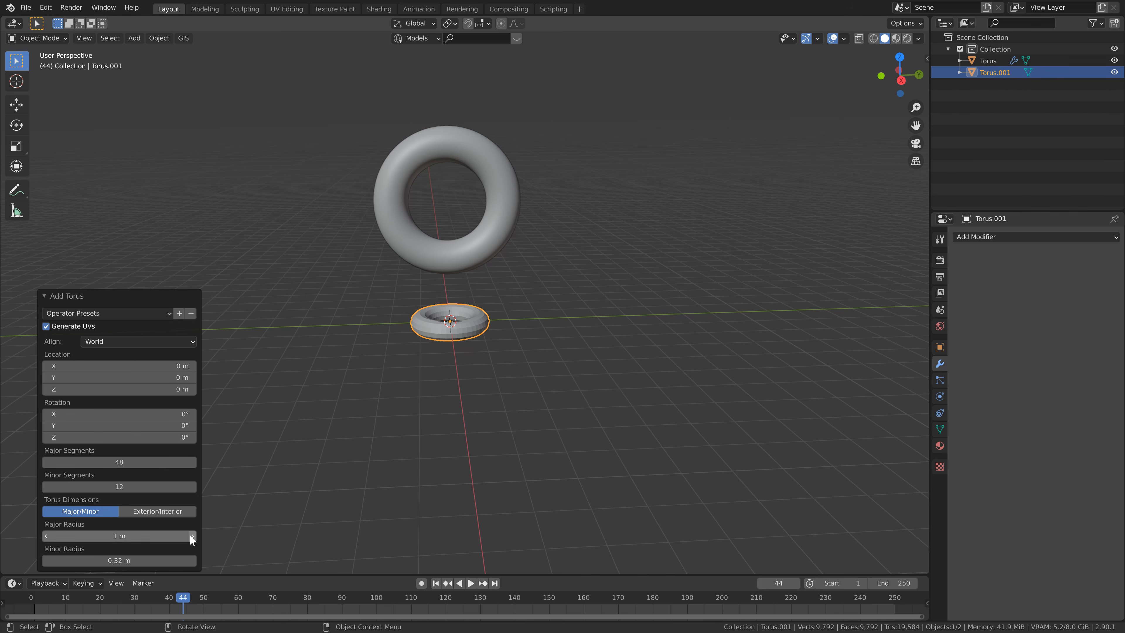
left_click(128, 561)
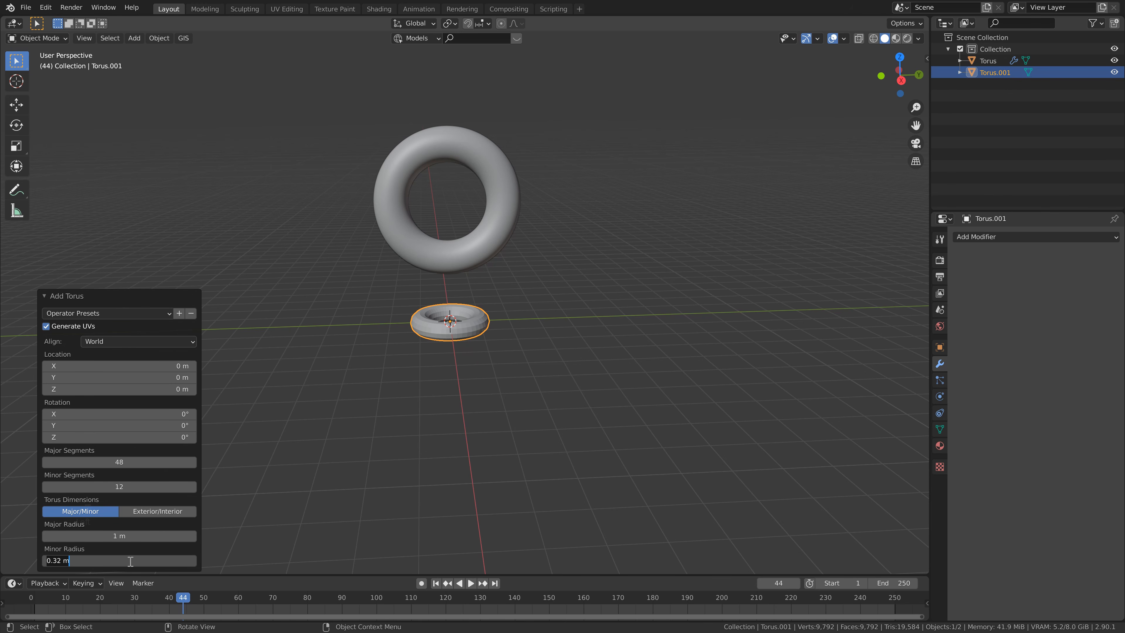
type("0.25")
key("Return")
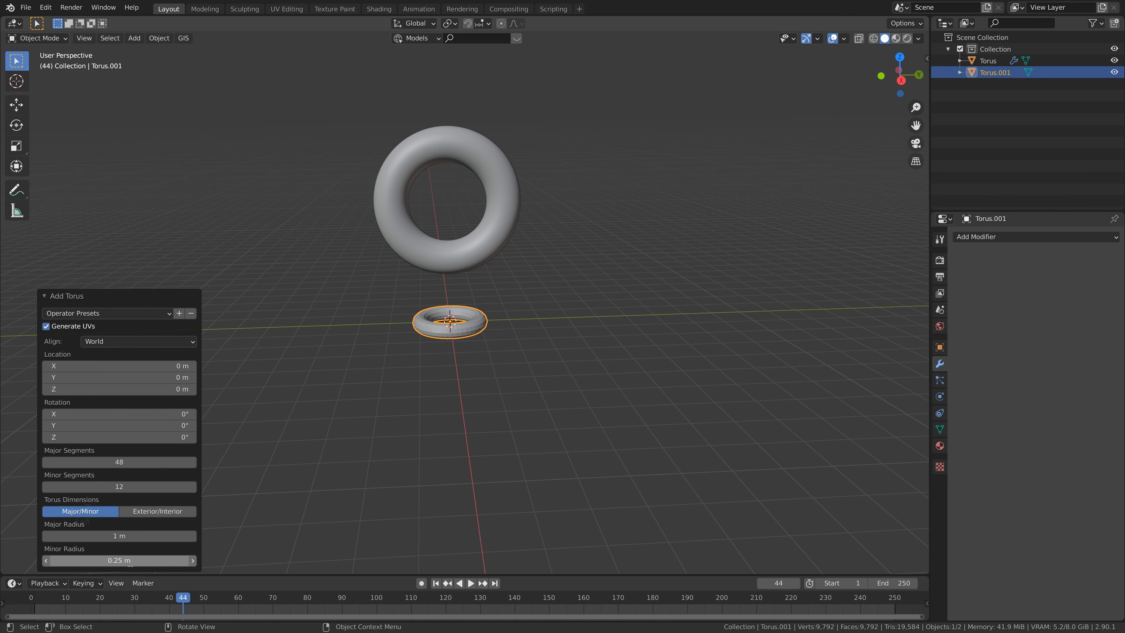
Step: Shade the new small torus at the origin smooth
left_click(503, 329)
left_click(467, 327)
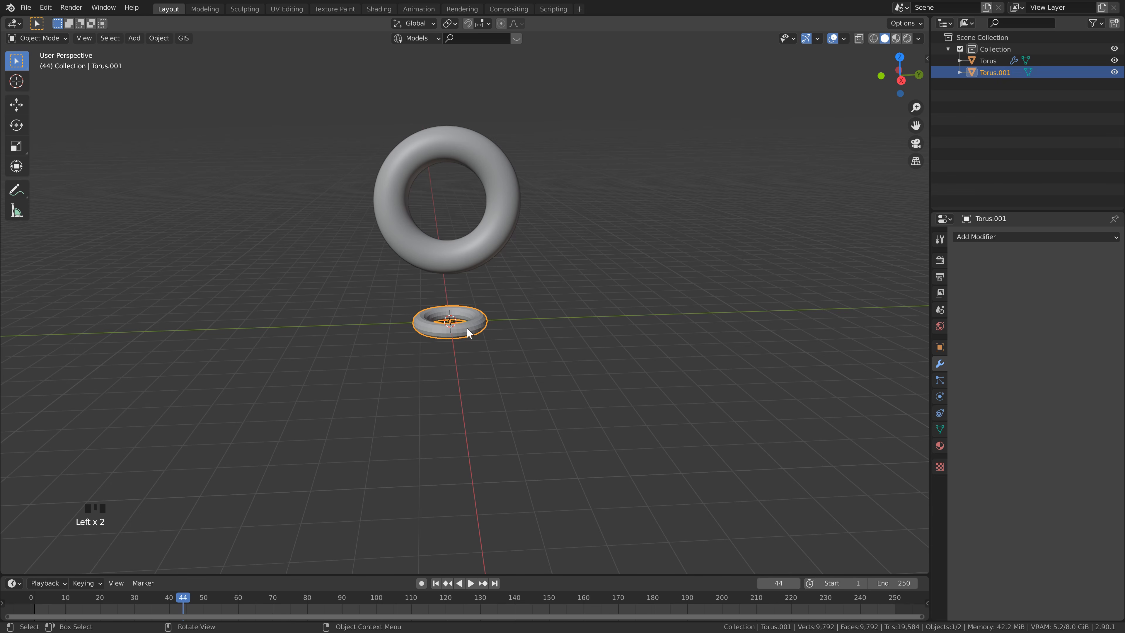
right_click_drag(467, 327, 467, 327)
Step: Rotate the small torus 90° about the global X axis
key("r")
type("x")
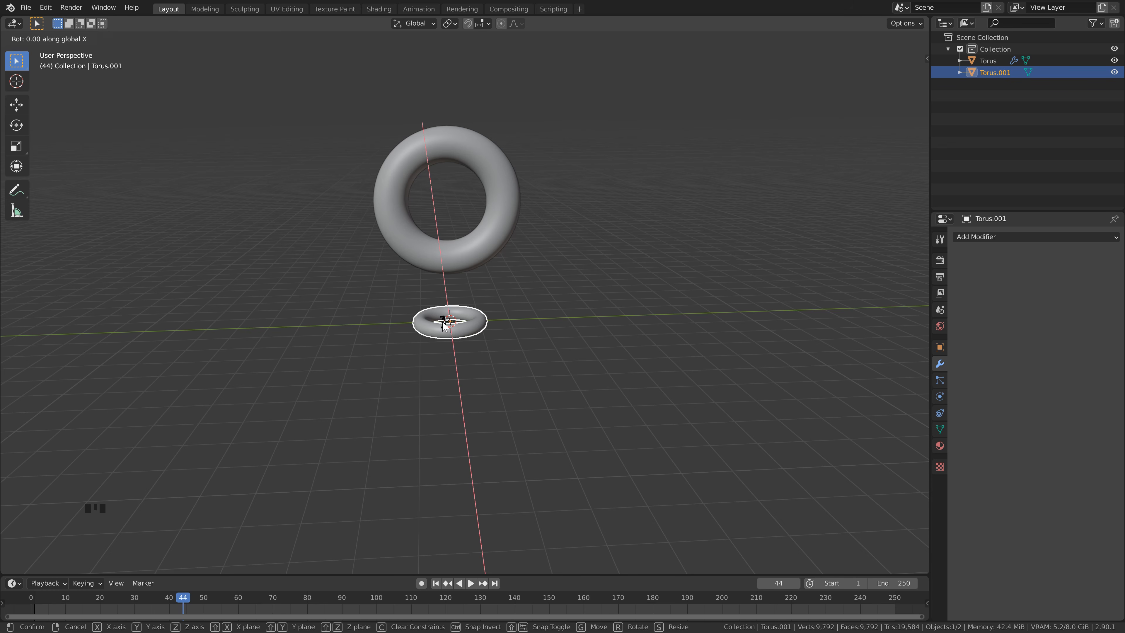
type("90")
key("Return")
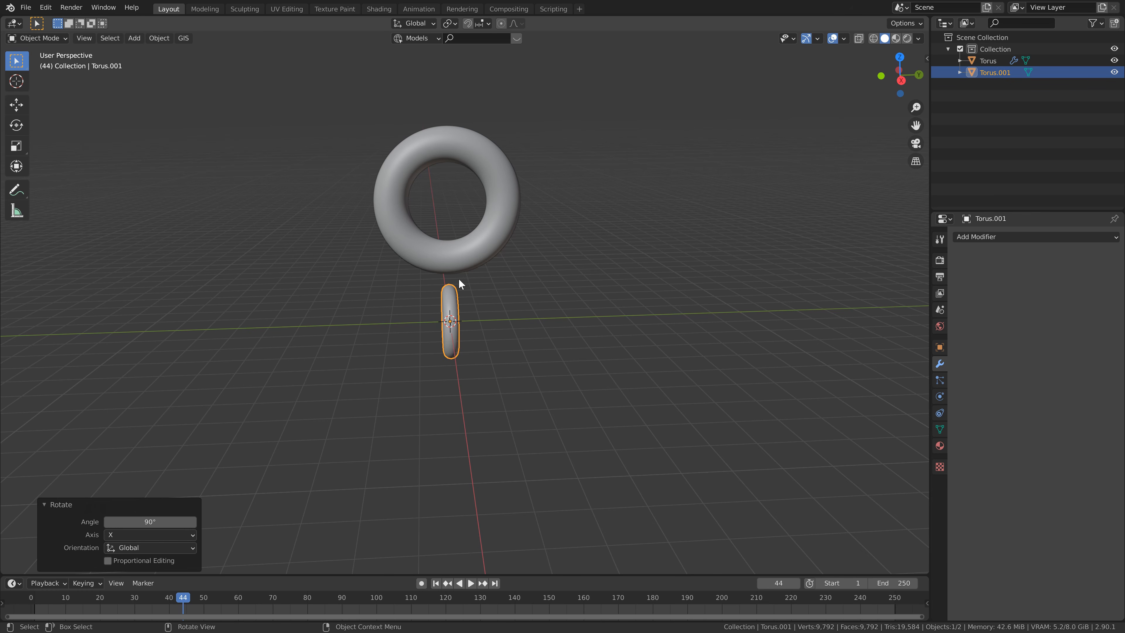
Step: Move the small torus 2.2 m up along the global Z axis
key("g")
type("z")
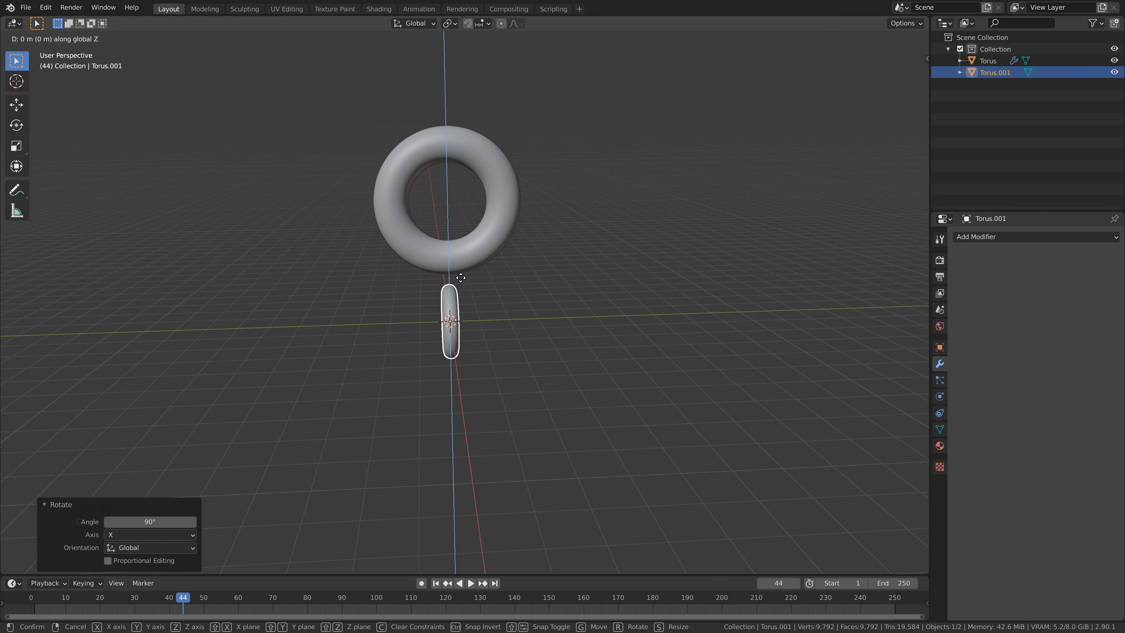
type("2.2")
key("Return")
Step: Scale the small torus uniformly by 0.45 so it wraps around the lower part of the large torus
middle_click_drag(461, 278, 534, 267)
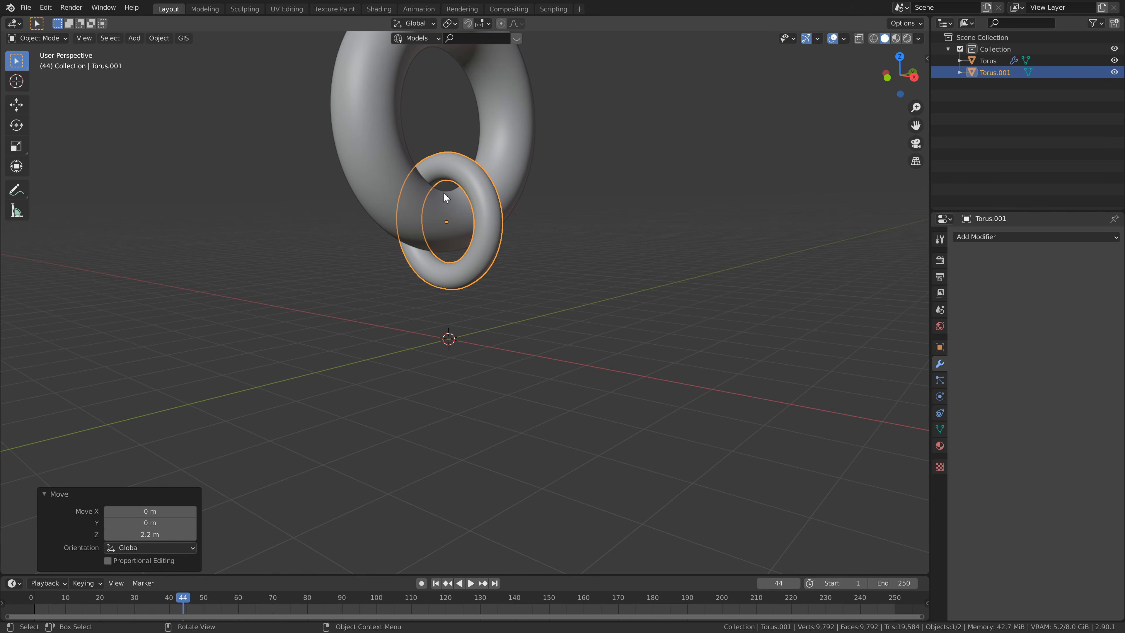
middle_click_drag(473, 216, 569, 164)
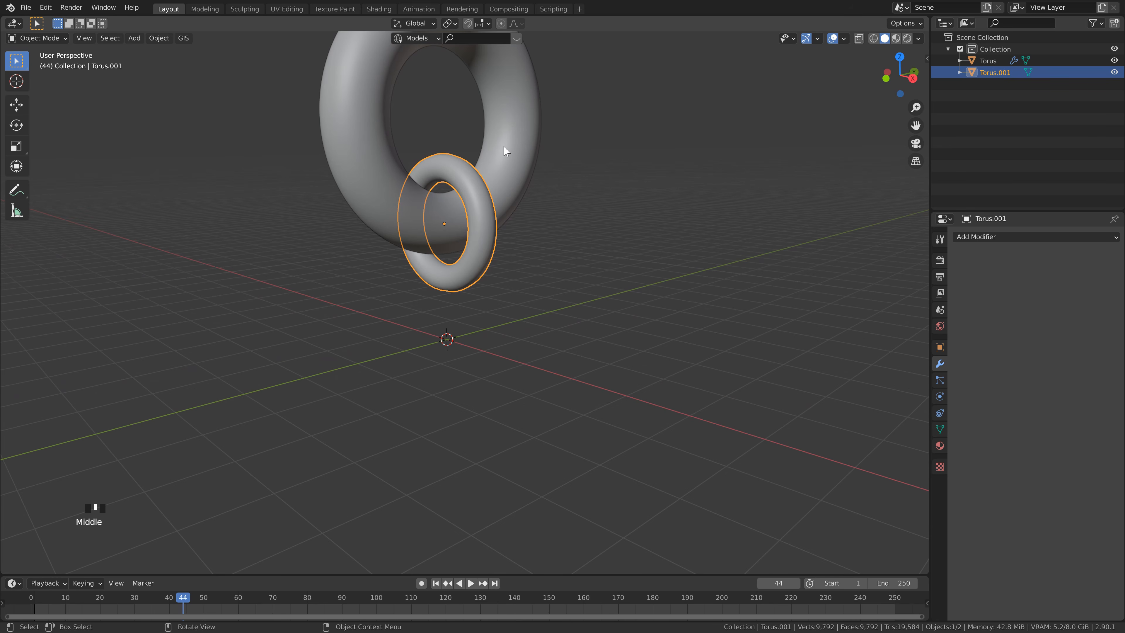
type("s0.45")
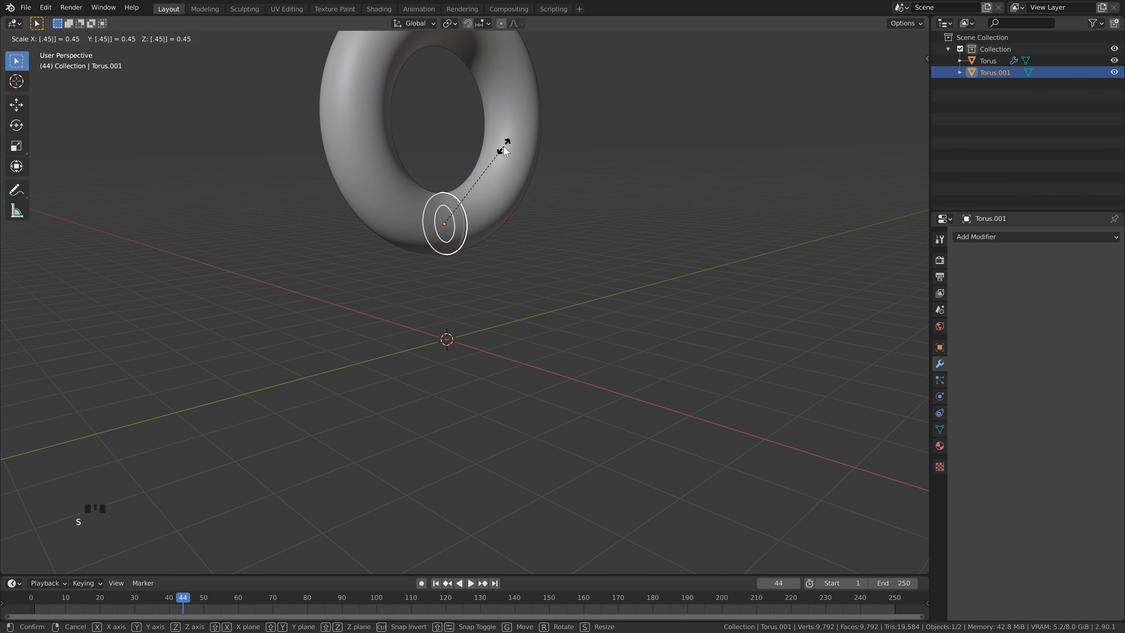
key("Return")
Step: Duplicate the small ring and move the copy about 3.59 m up along Z onto the top of the large torus
middle_click_drag(505, 150, 481, 294)
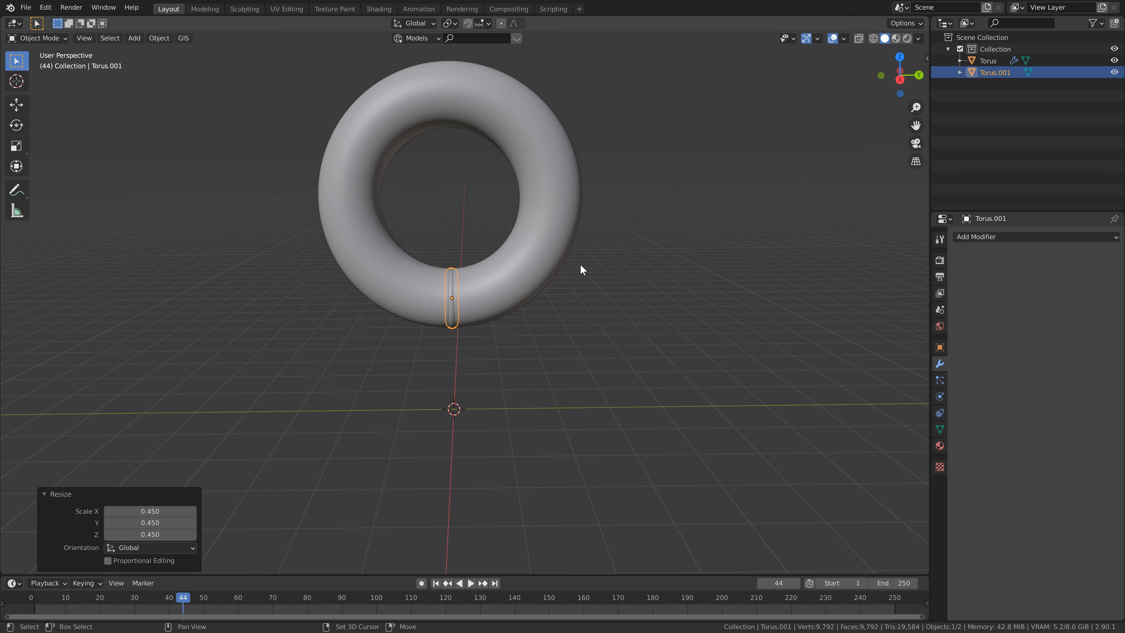
scroll(580, 264, "down", 1)
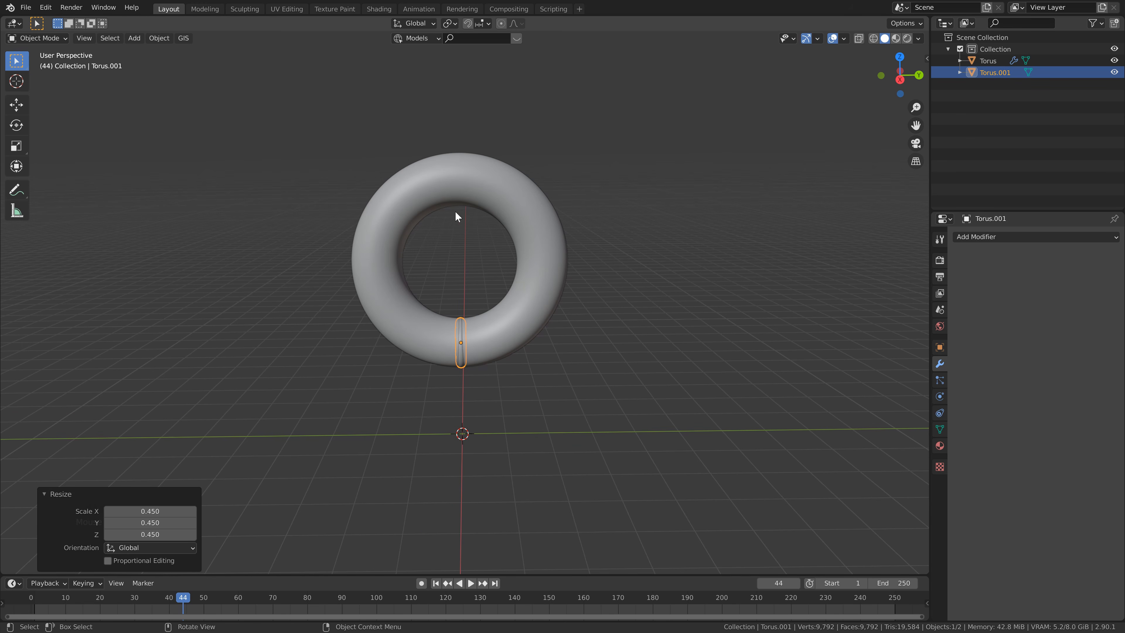
key("shift+d")
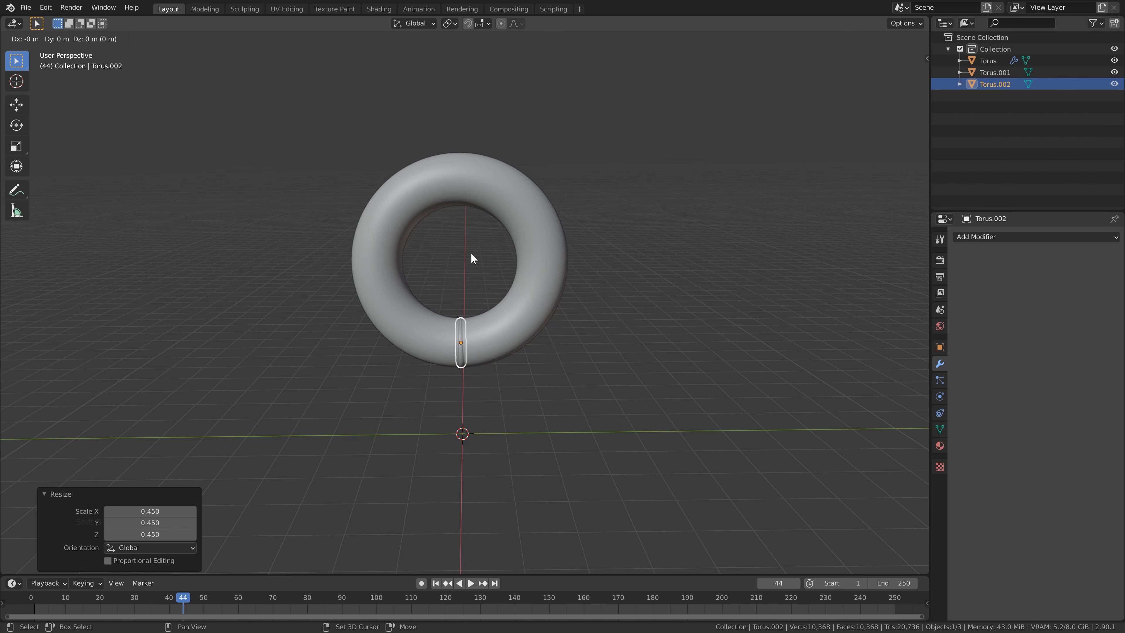
key("z")
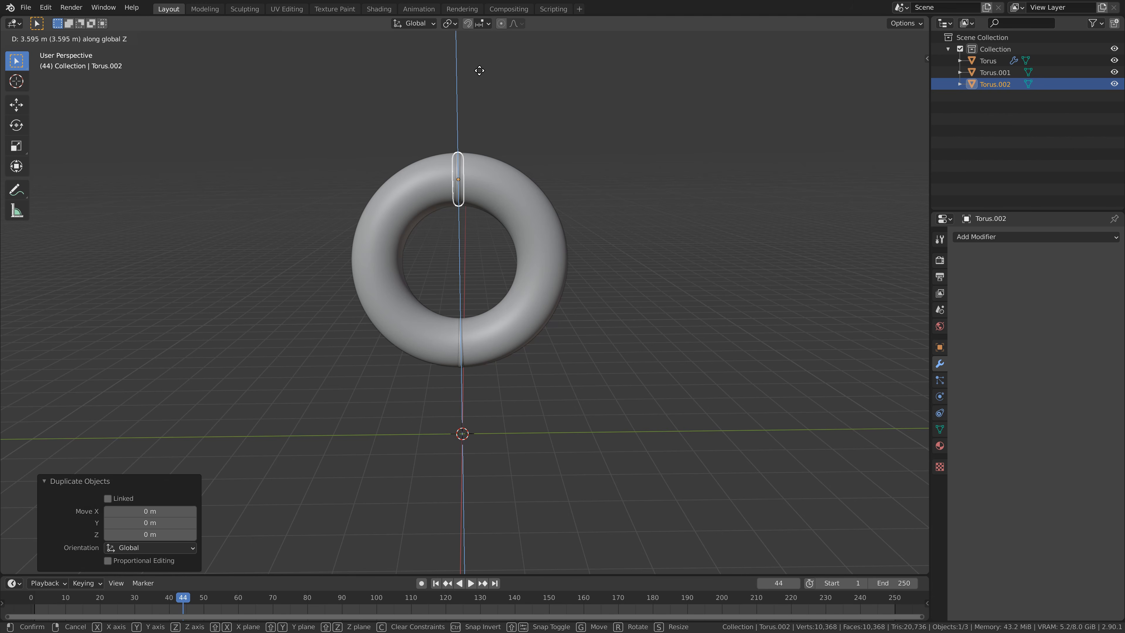
left_click(480, 71)
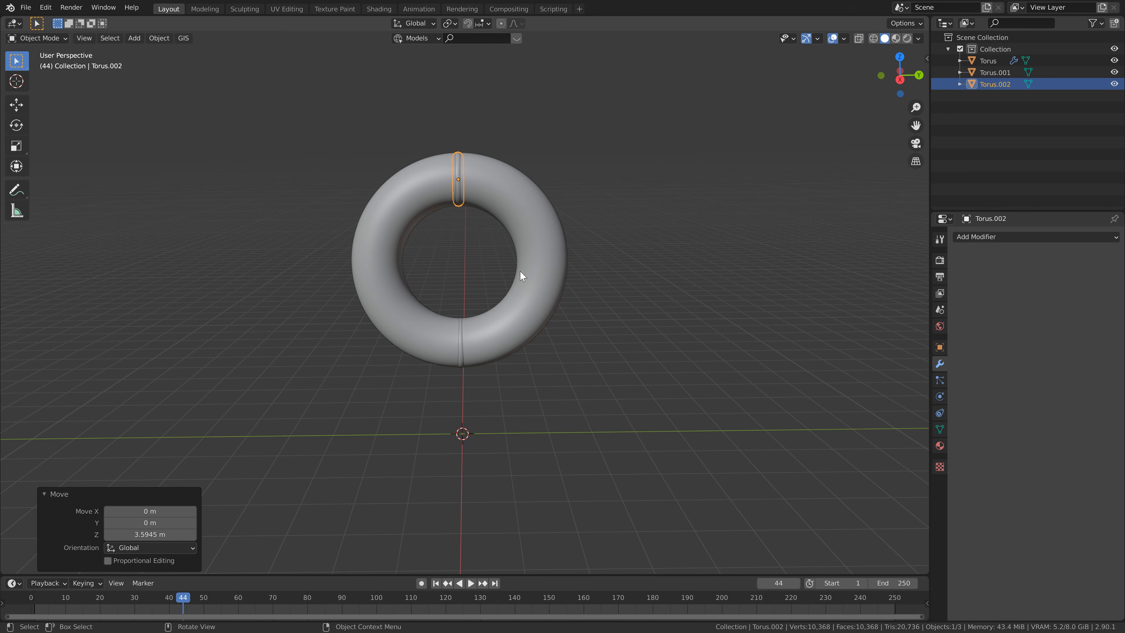
Step: Nudge the small ring on the lower part of the large torus about 0.006 m up along Z
middle_click_drag(445, 297, 451, 249)
left_click(460, 293)
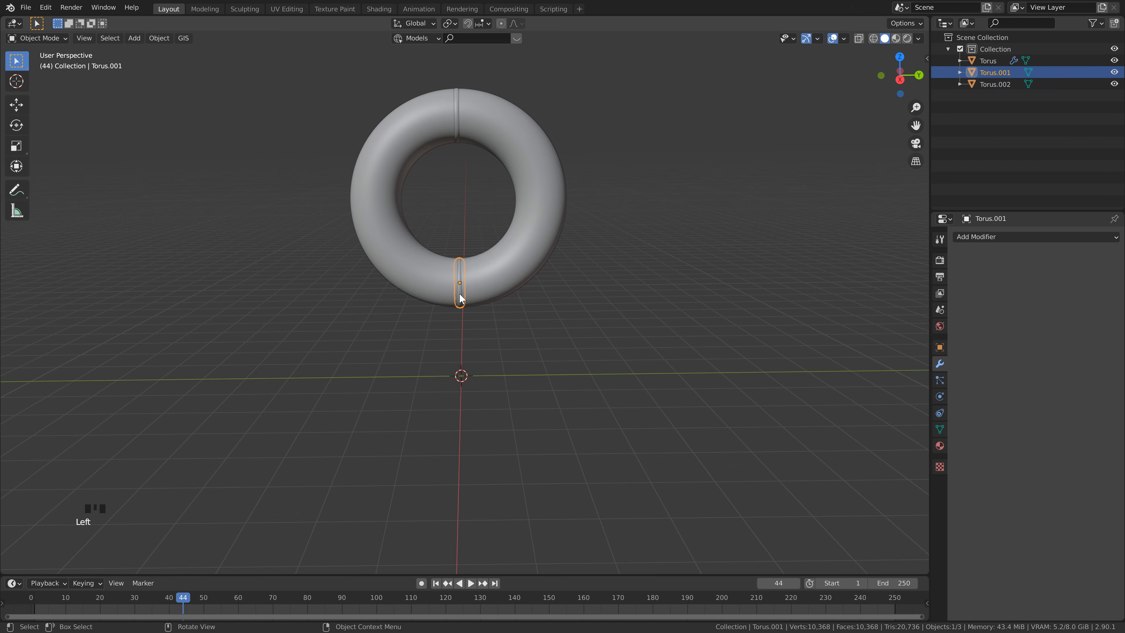
key("g")
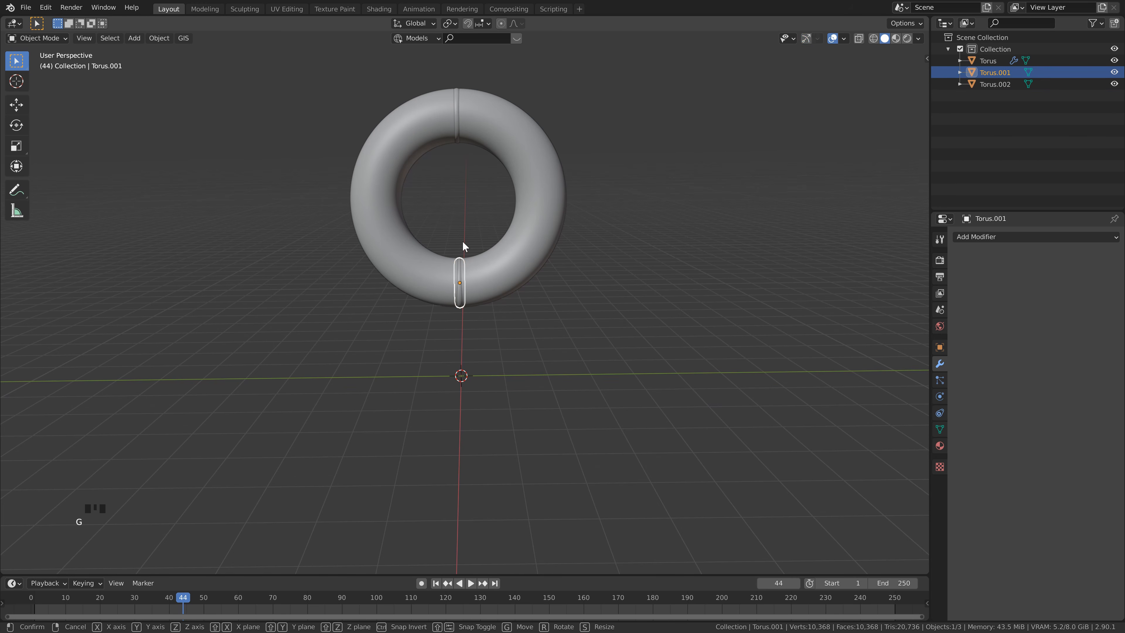
key("z")
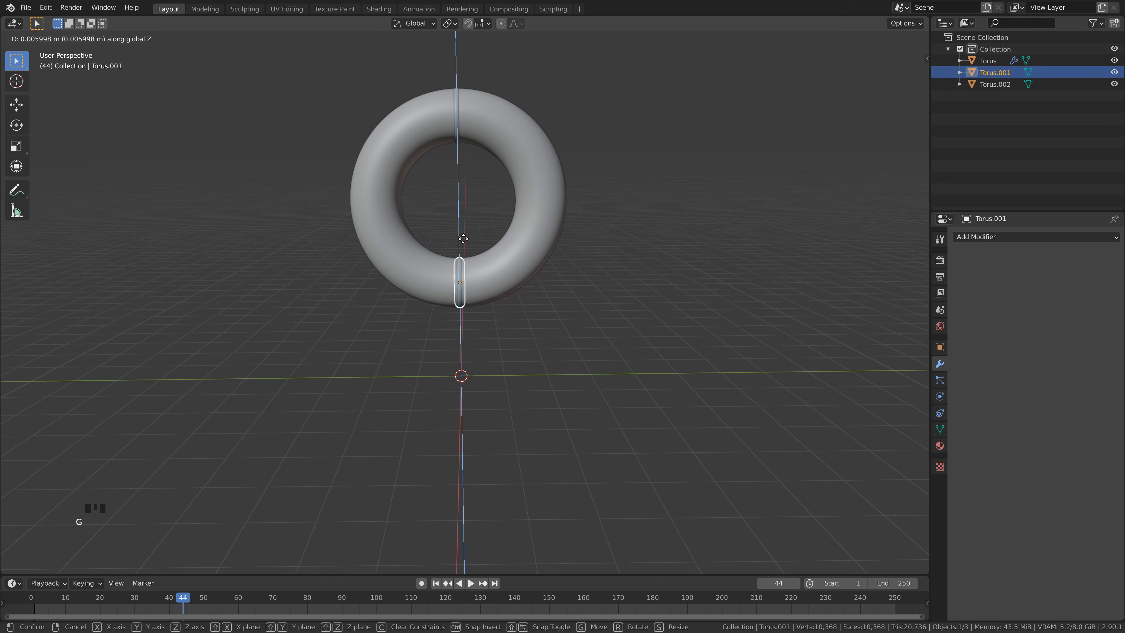
left_click(464, 242)
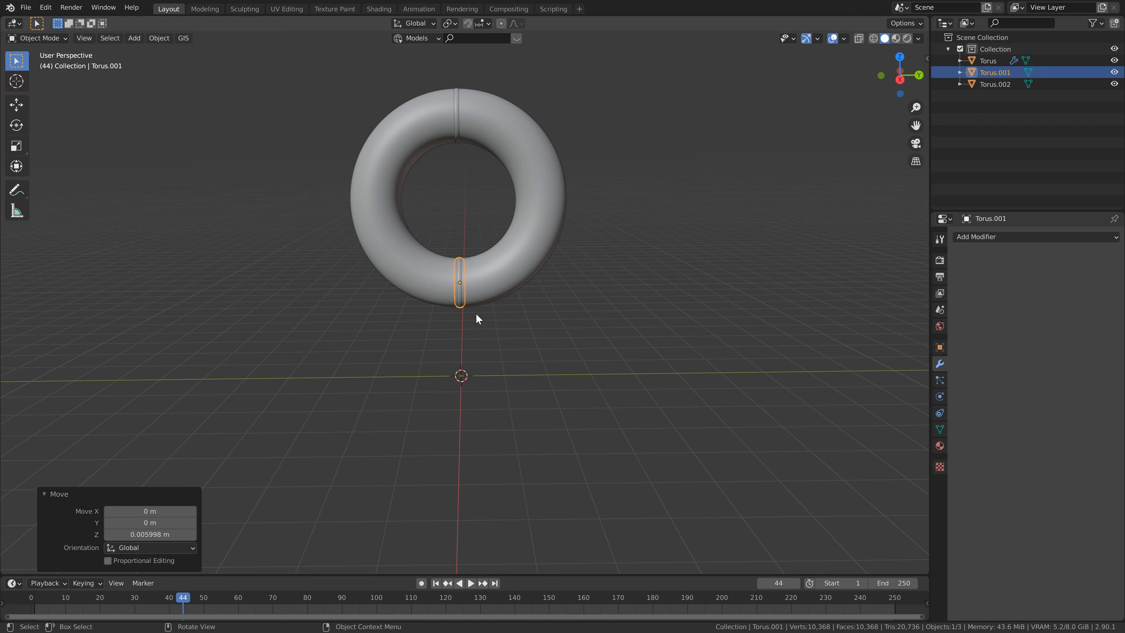
Step: Add a Plain Axes empty at the world origin with nothing else selected
middle_click_drag(462, 200, 460, 333, "shift")
left_click(460, 334, "shift")
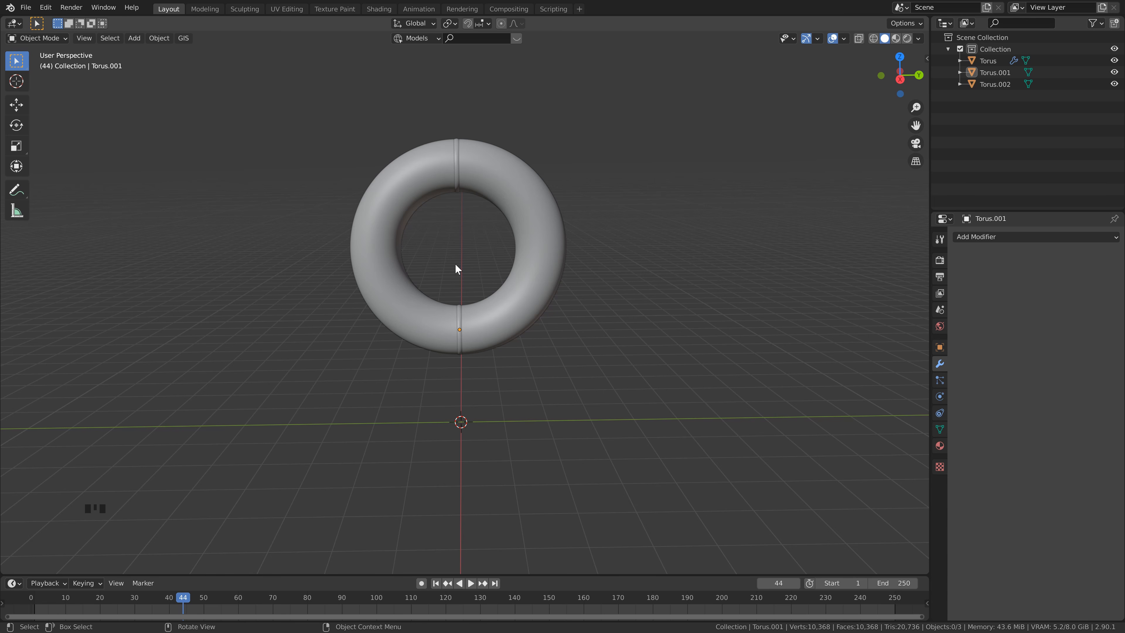
key("shift+a")
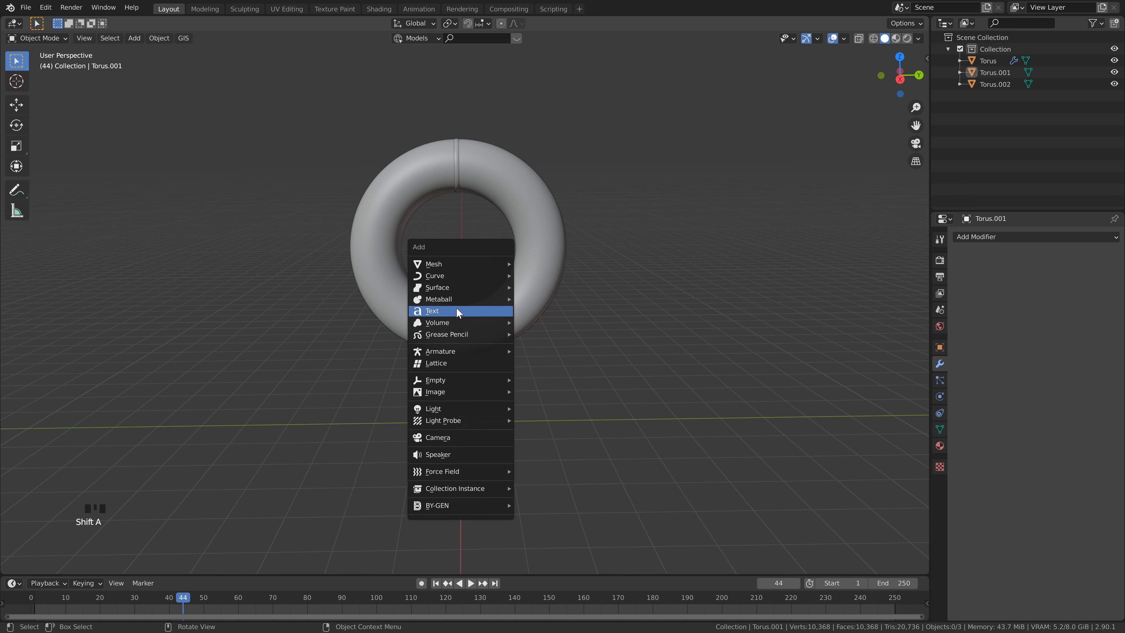
mouse_move(455, 380)
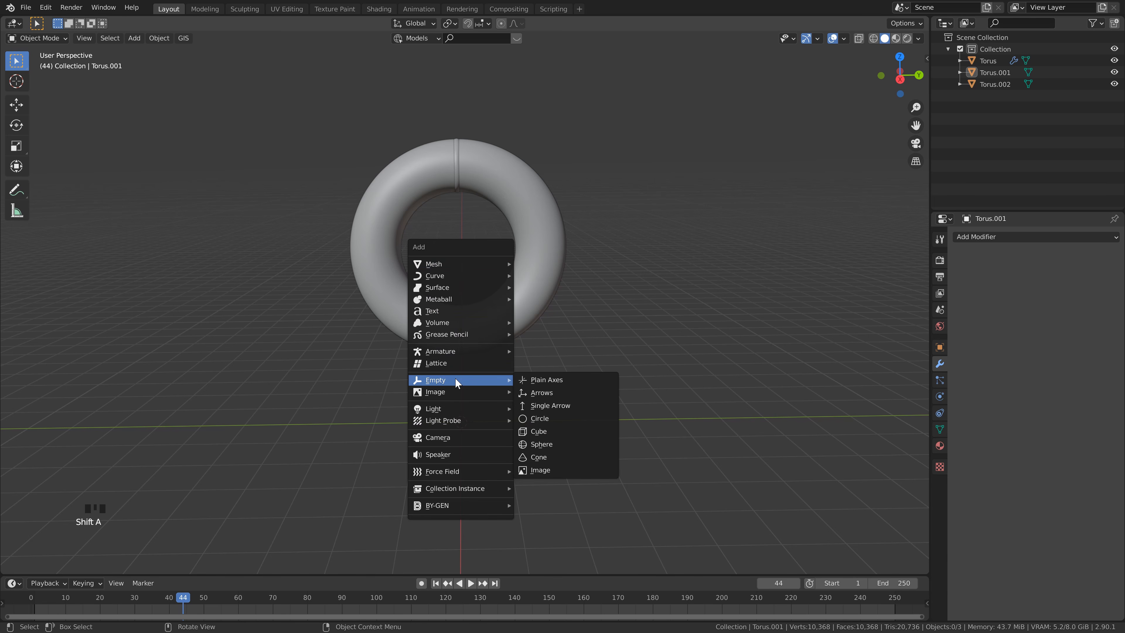
left_click(535, 379)
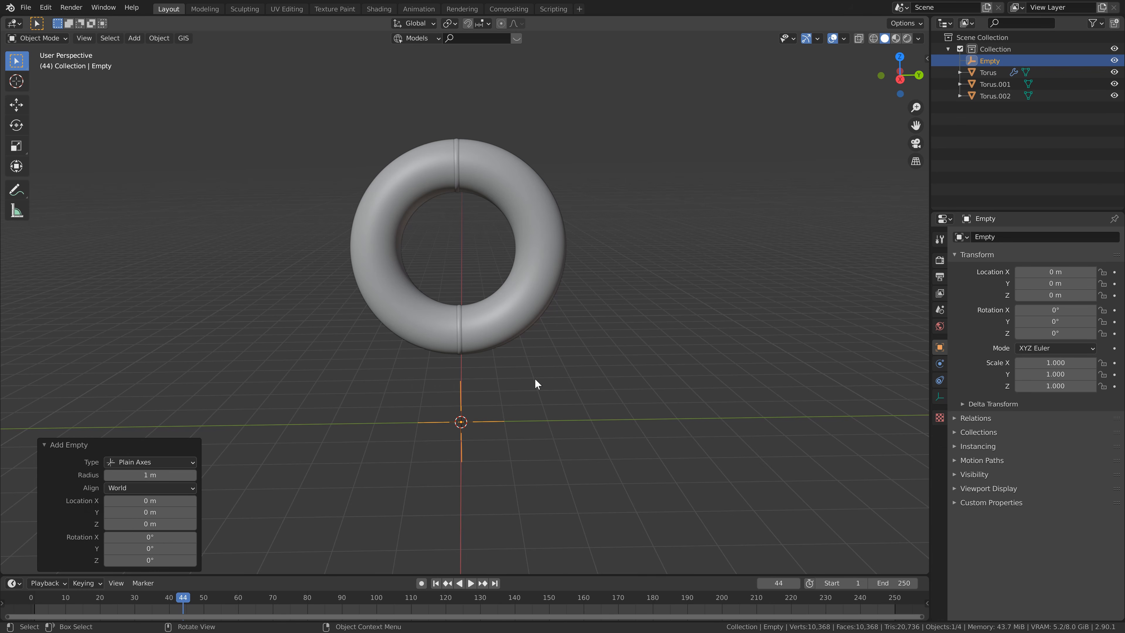
Step: Move the empty 4 m up along the global Z axis into the centre of the large torus
key("g")
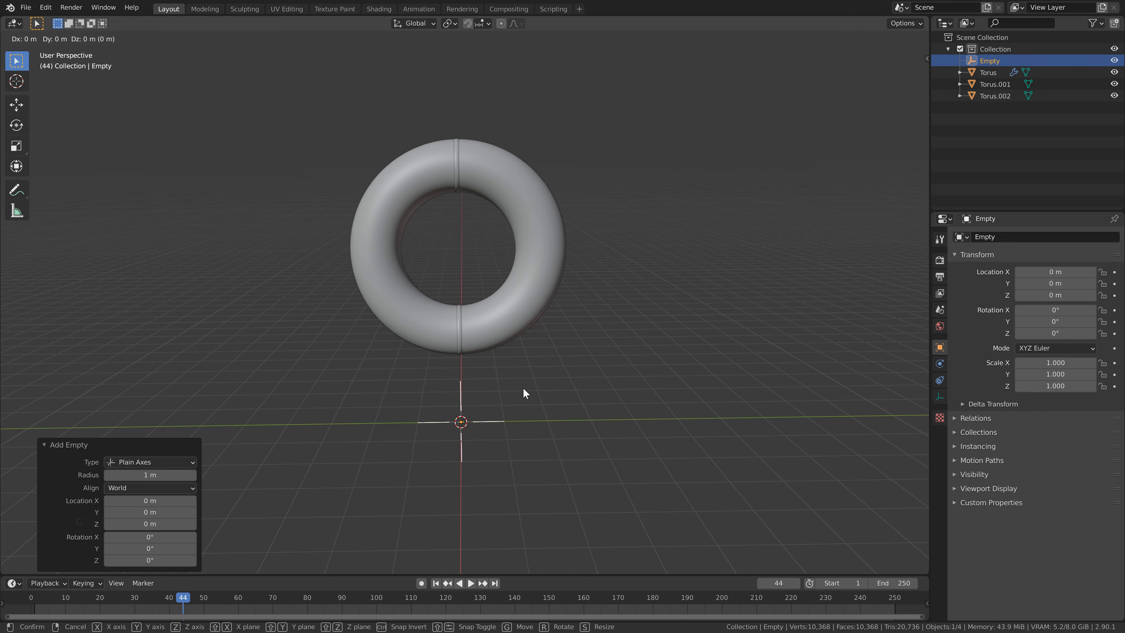
key("z")
key("4")
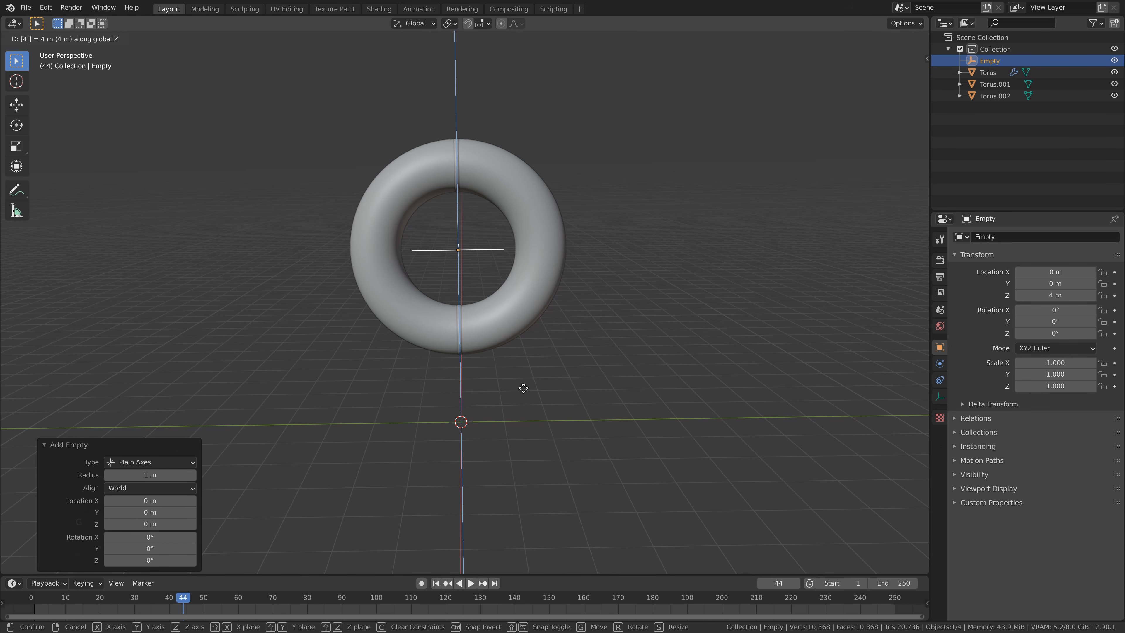
key("Return")
Step: Parent the upper and lower small rings to the empty using Object (Keep Transform), and clear the selection
left_click(457, 182)
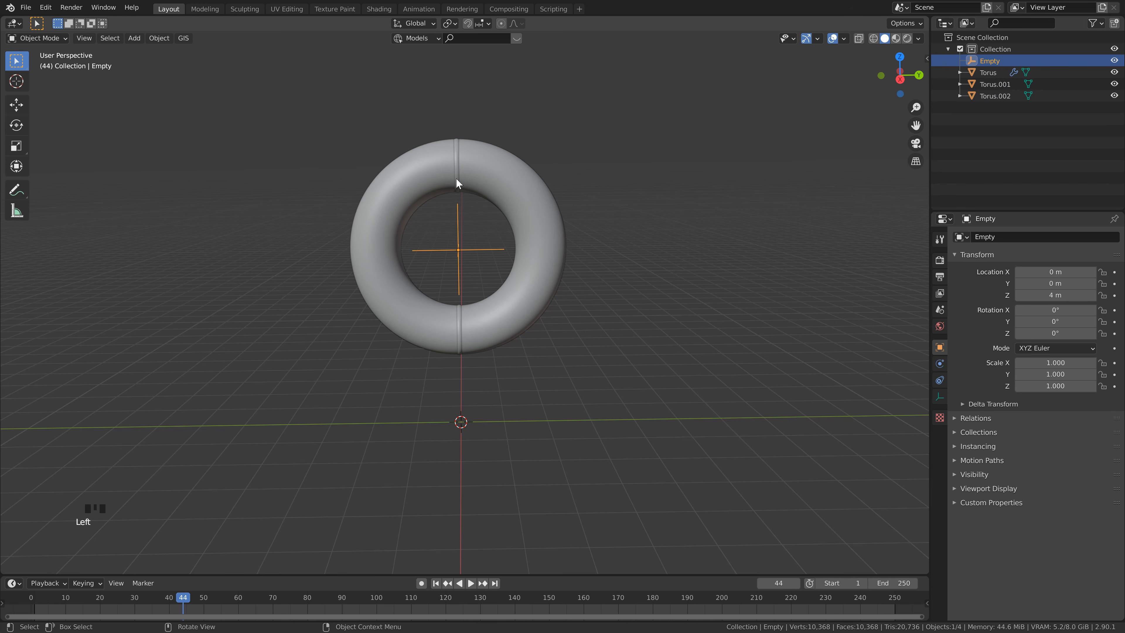
left_click(456, 178)
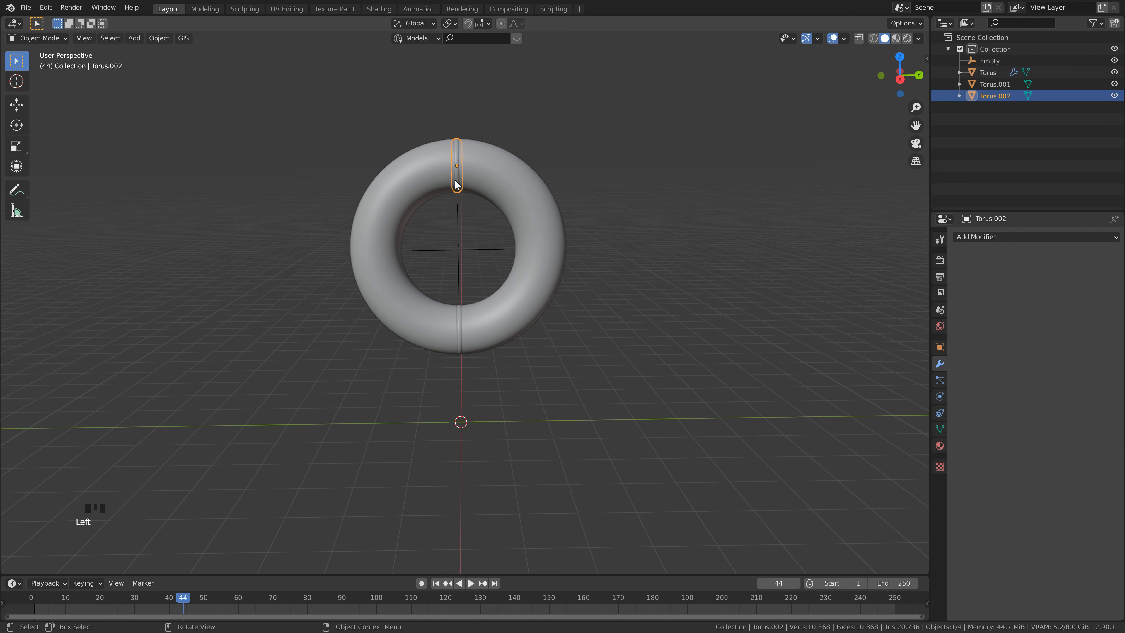
left_click(459, 306, "shift")
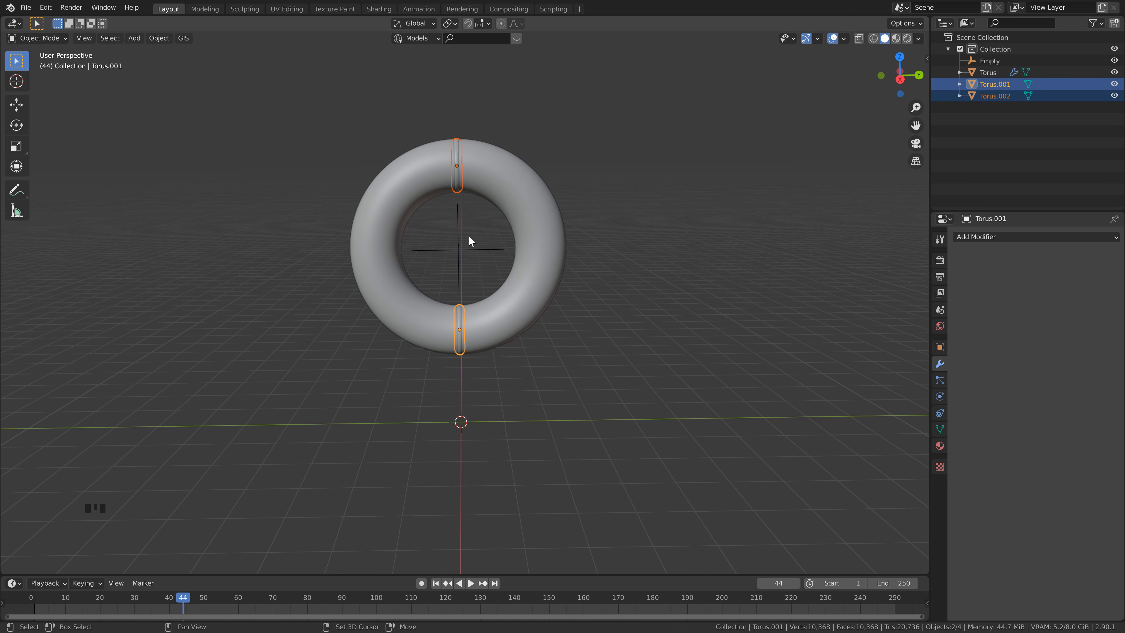
left_click(458, 246, "shift")
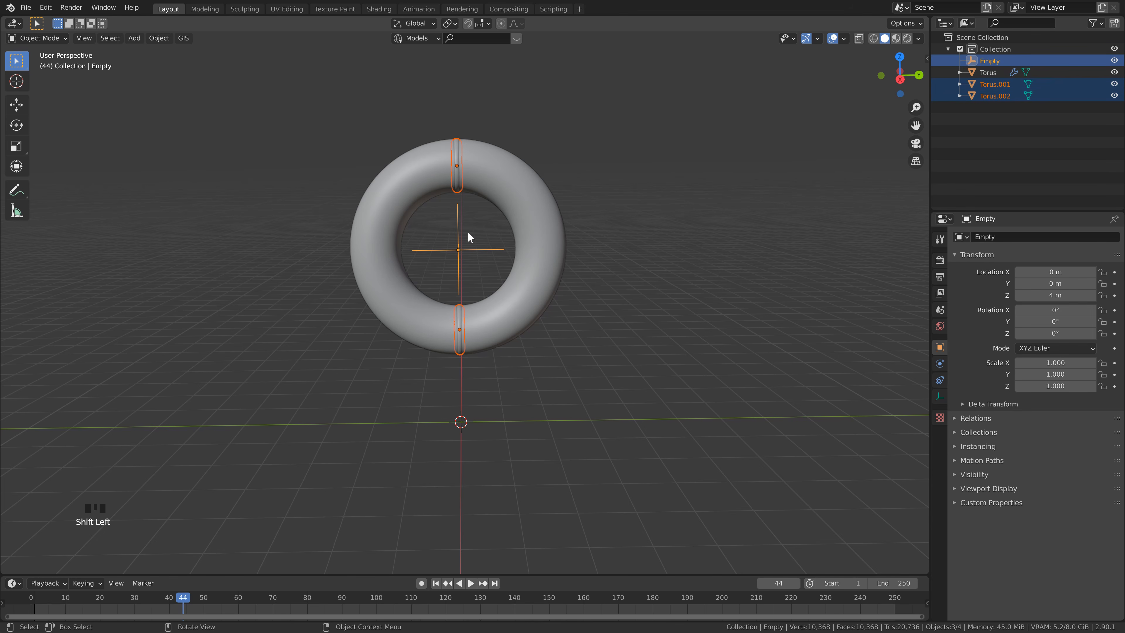
key("ctrl+p")
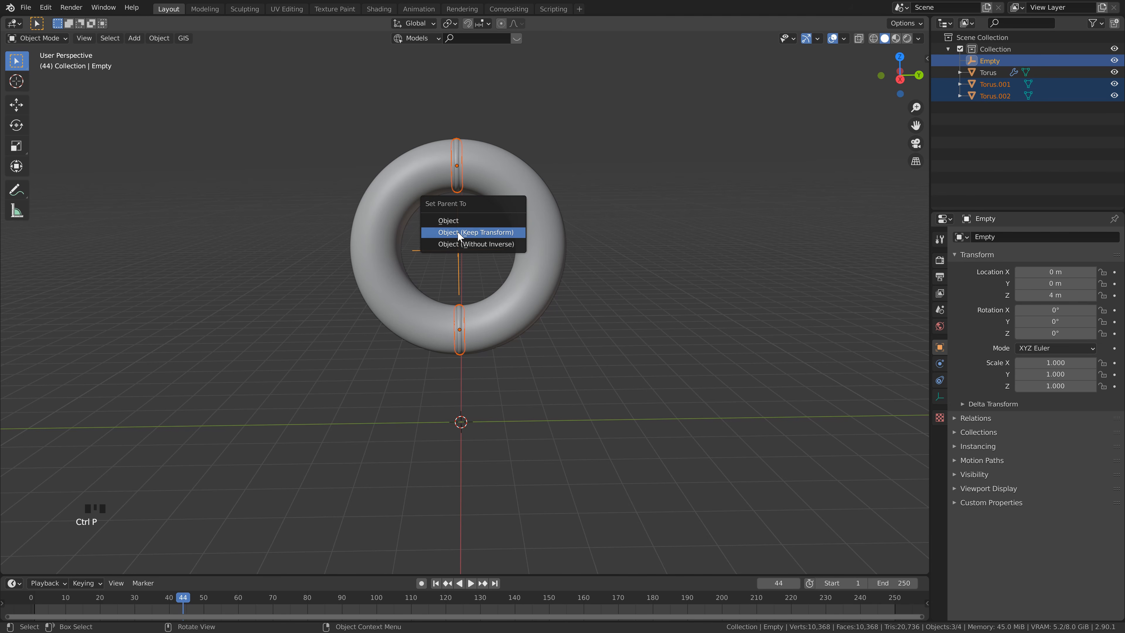
left_click(458, 233)
left_click(475, 227)
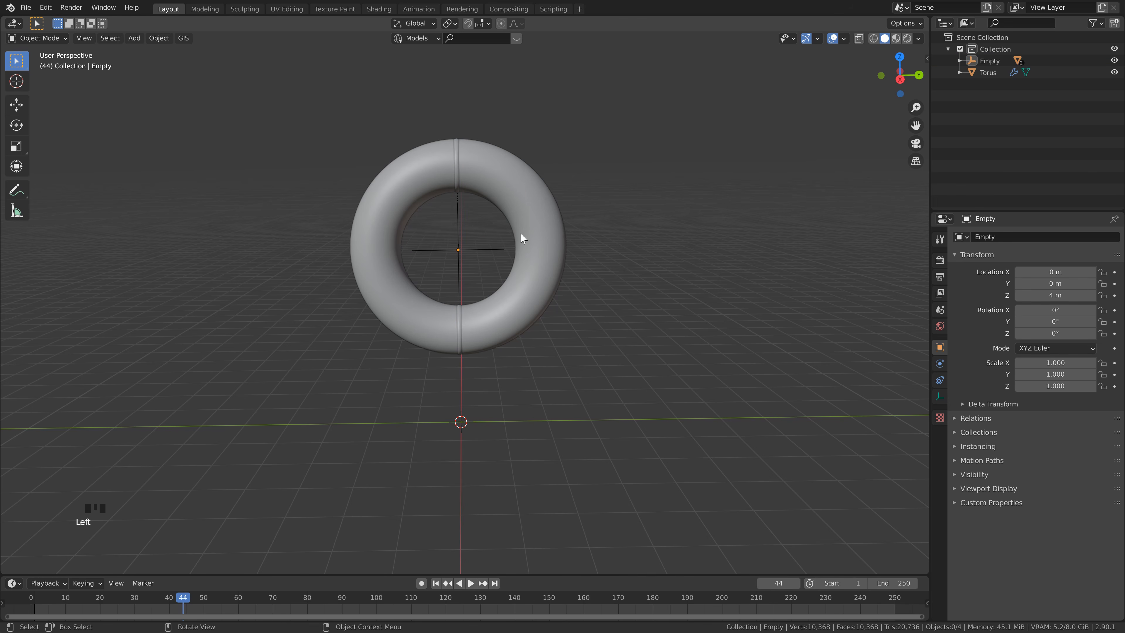
Step: Insert a single keyframe on the empty's X rotation of 0° at frame 1
left_click(491, 250)
scroll(494, 238, "down", 2)
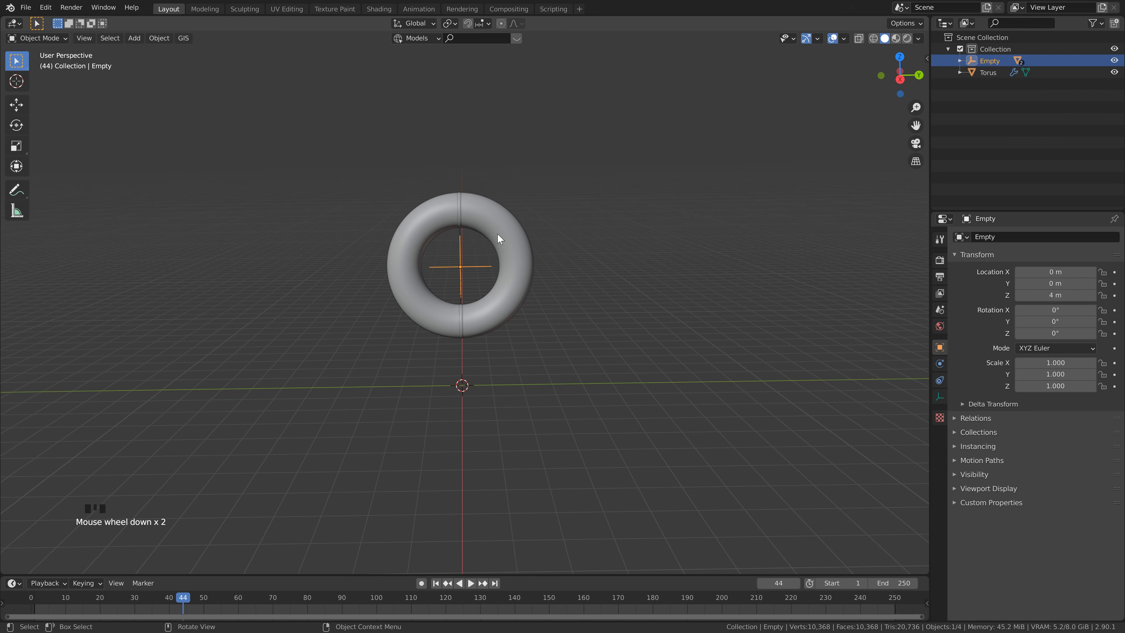
key("n")
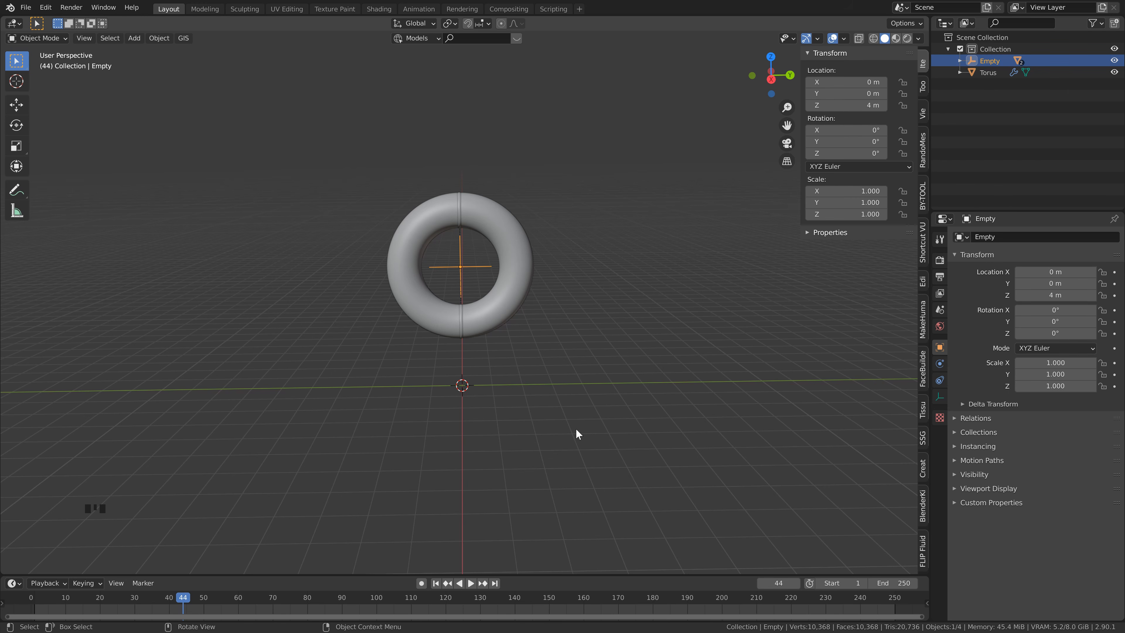
left_click(435, 583)
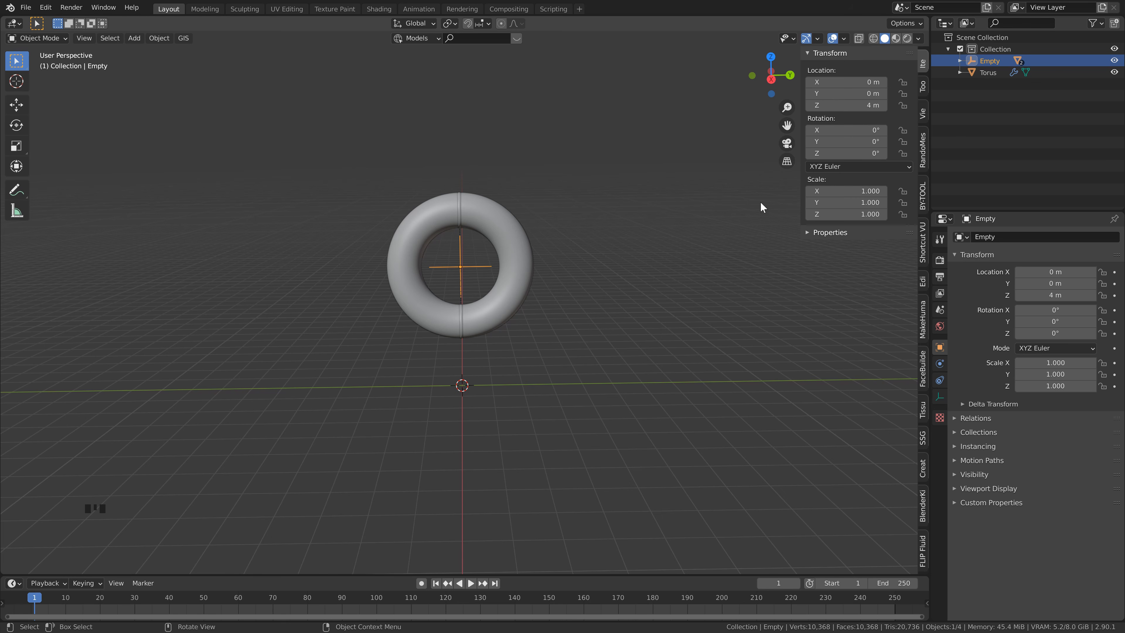
right_click(831, 133)
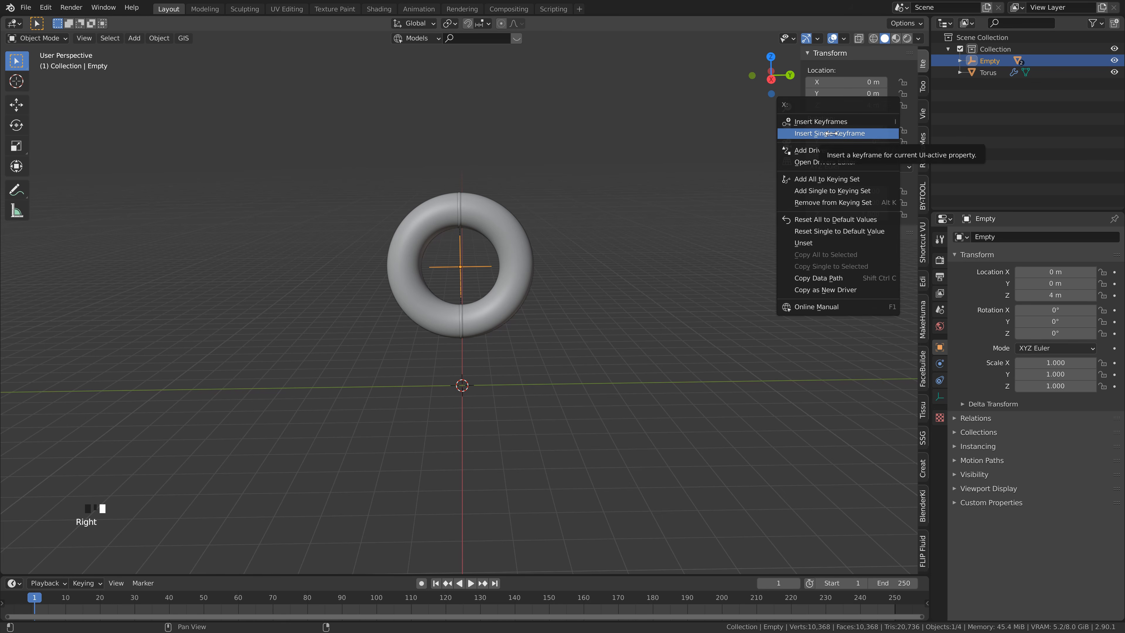
left_click(853, 131)
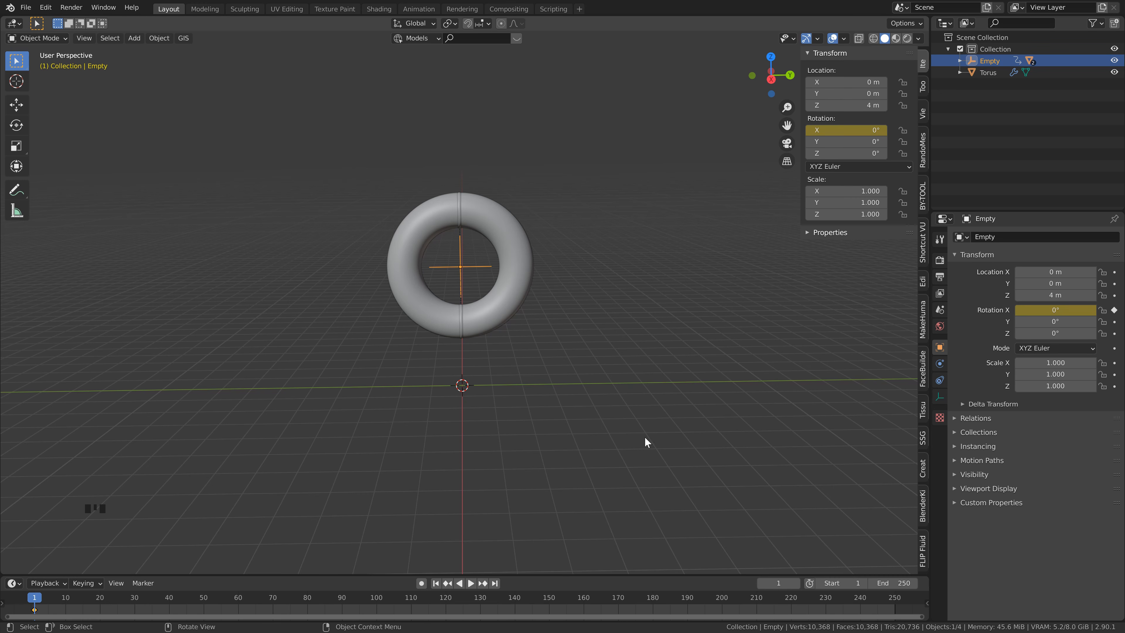
Step: At frame 250, set the empty's X rotation to 720° and insert a single keyframe on it
left_click(495, 583)
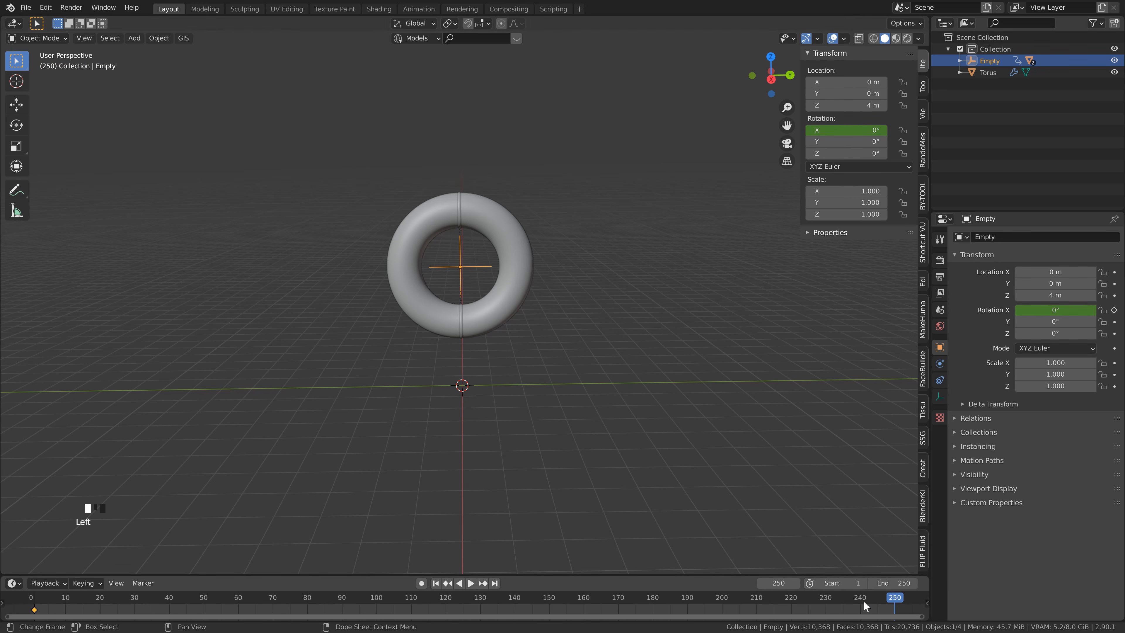
left_click(858, 130)
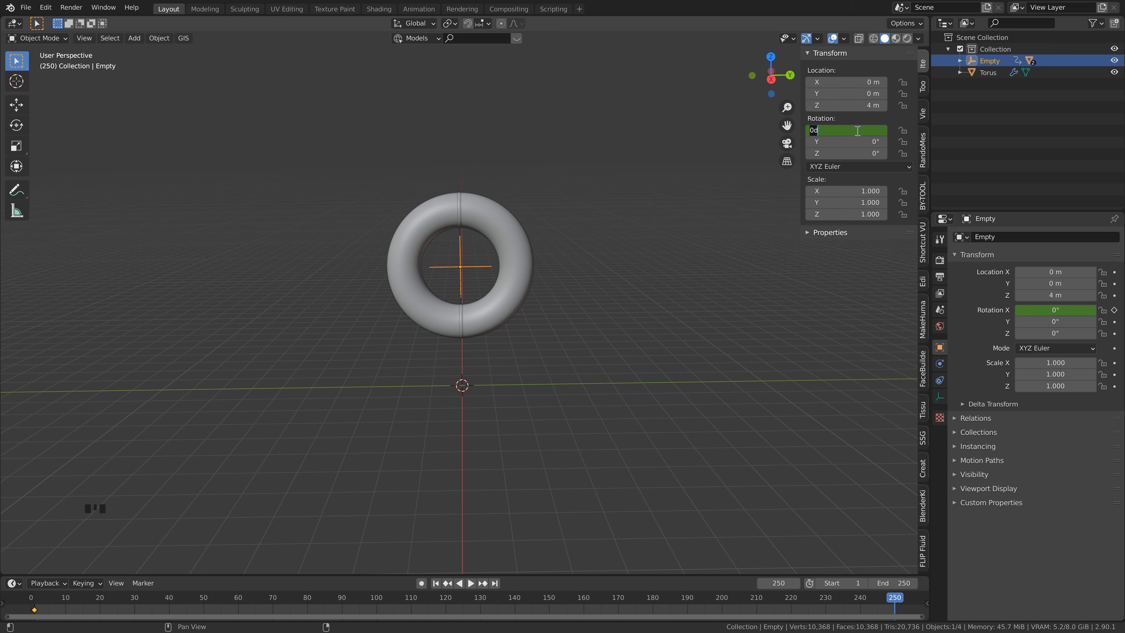
type("720")
key("Return")
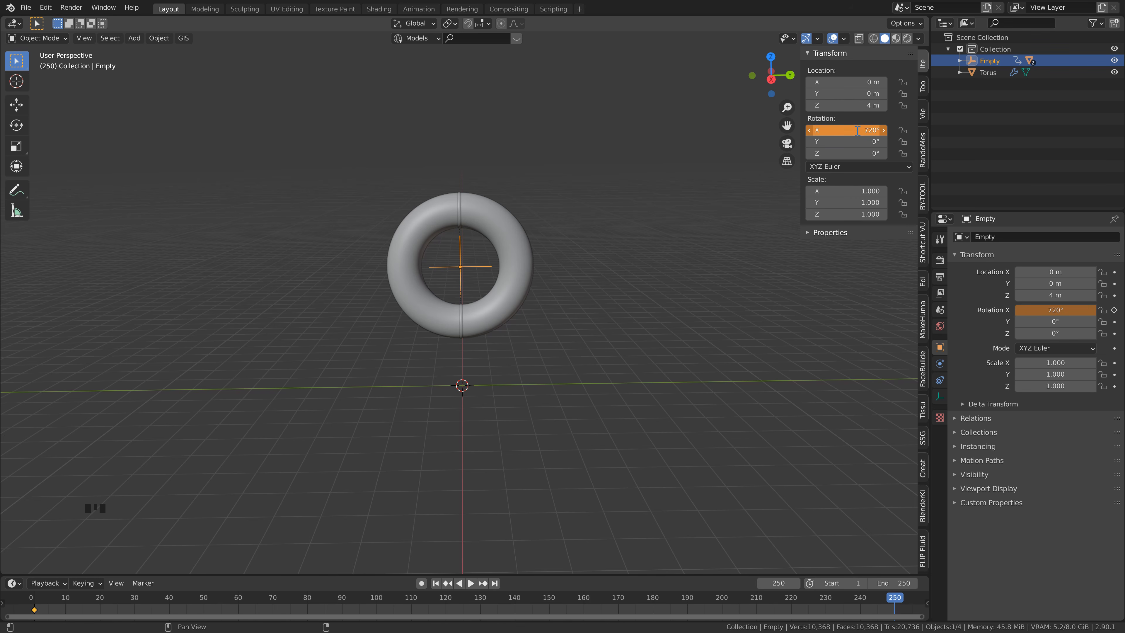
right_click(858, 131)
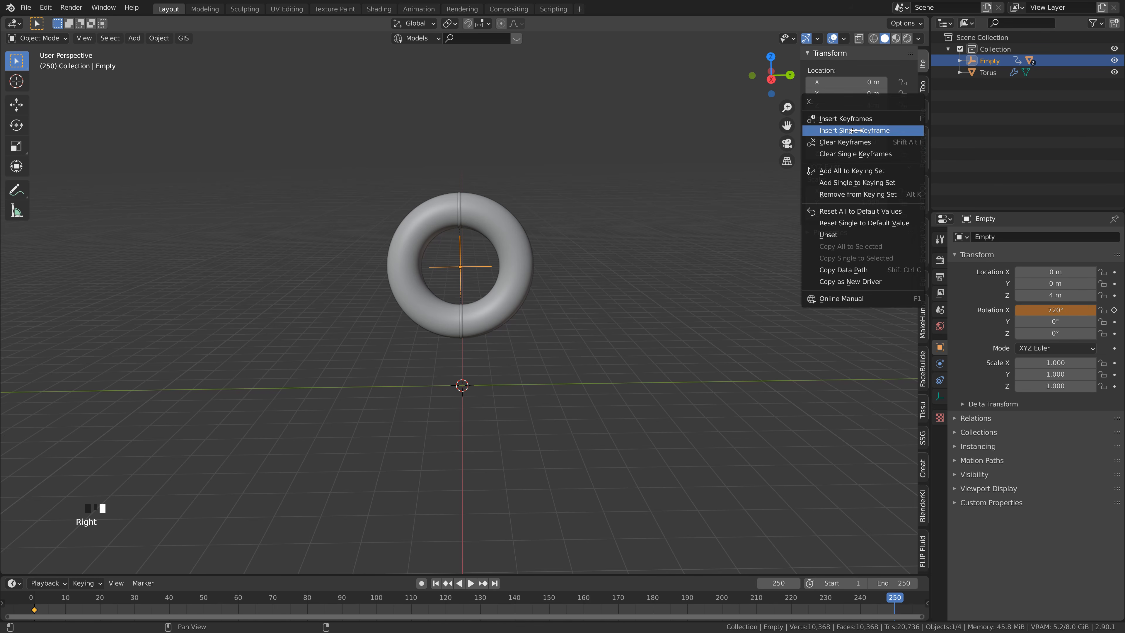
left_click(857, 131)
Step: Play the animation from frame 1 and skip ahead to check how the rings travel around the large torus
key("shift+Left")
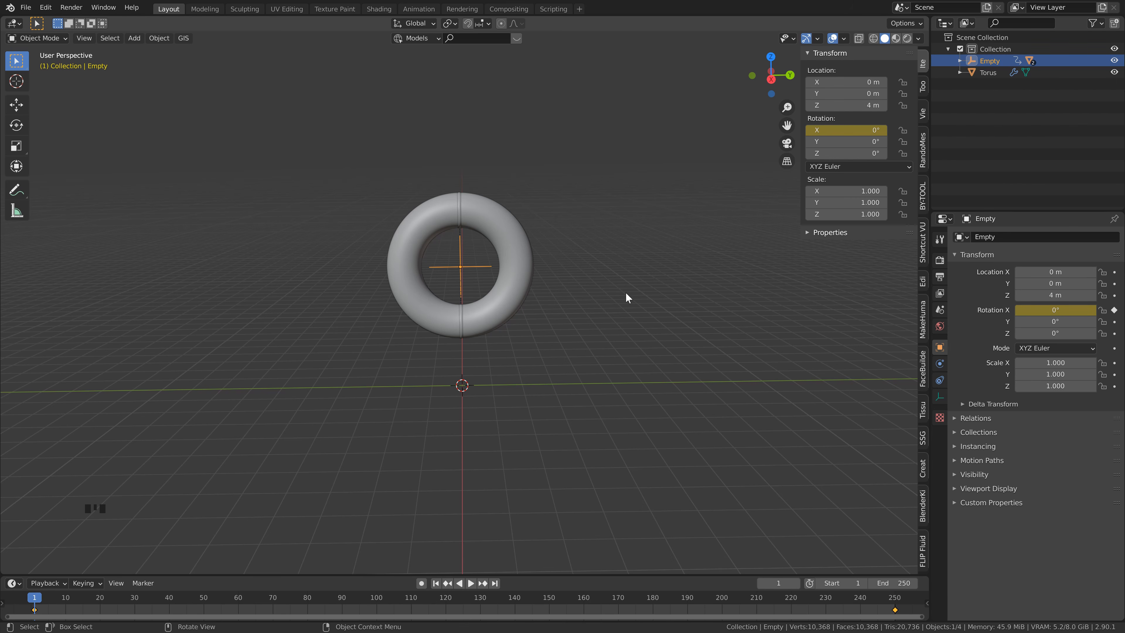
key("space")
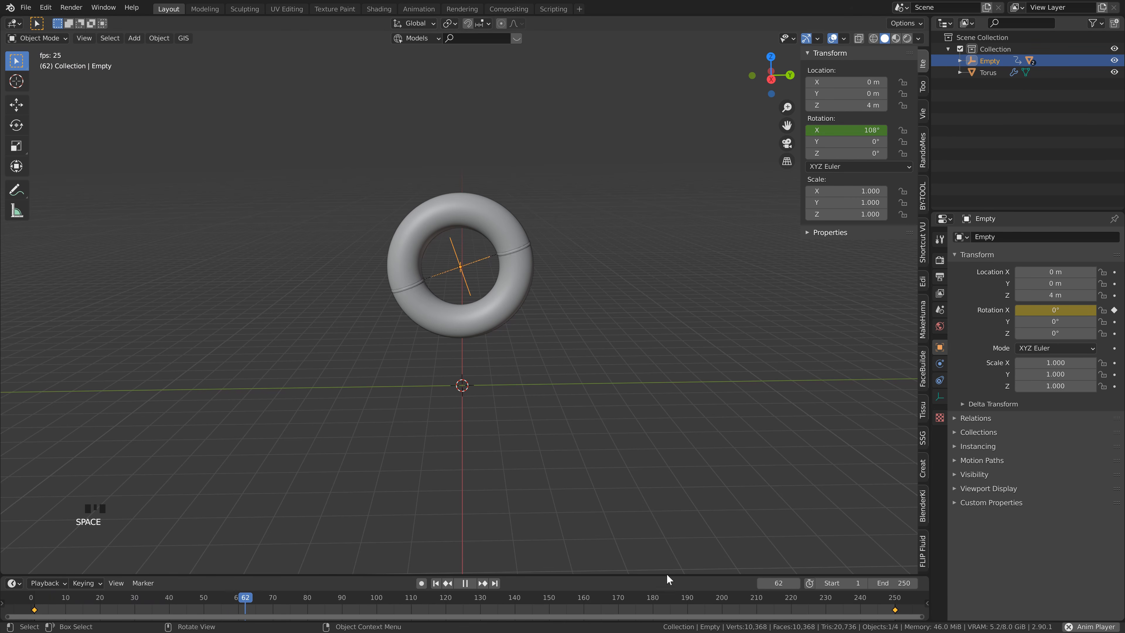
left_click(664, 594)
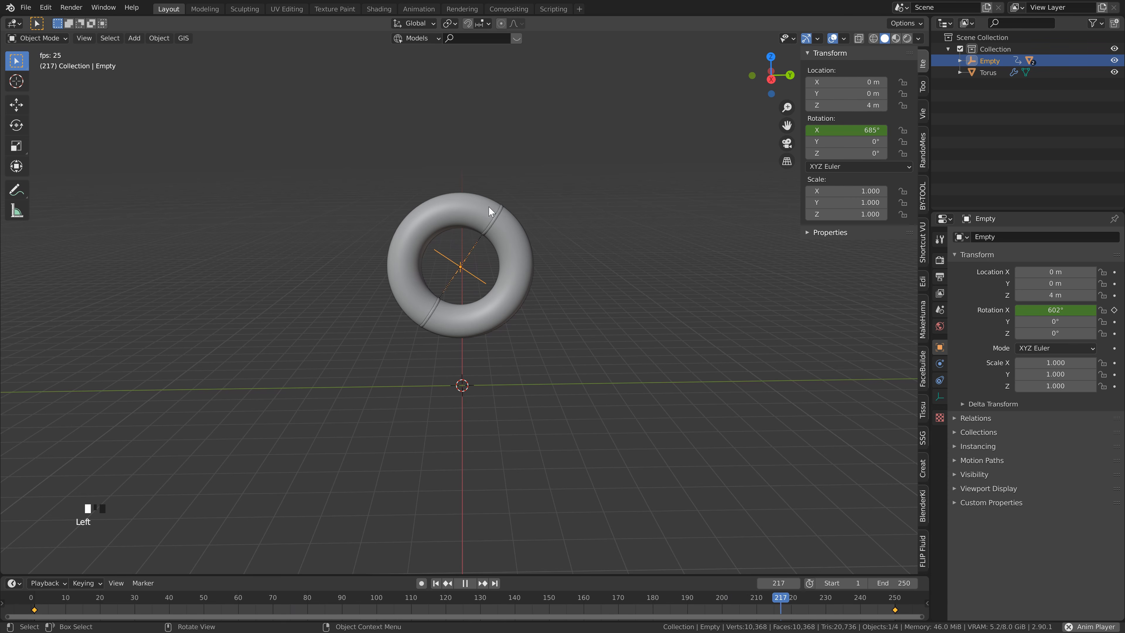
key("Escape")
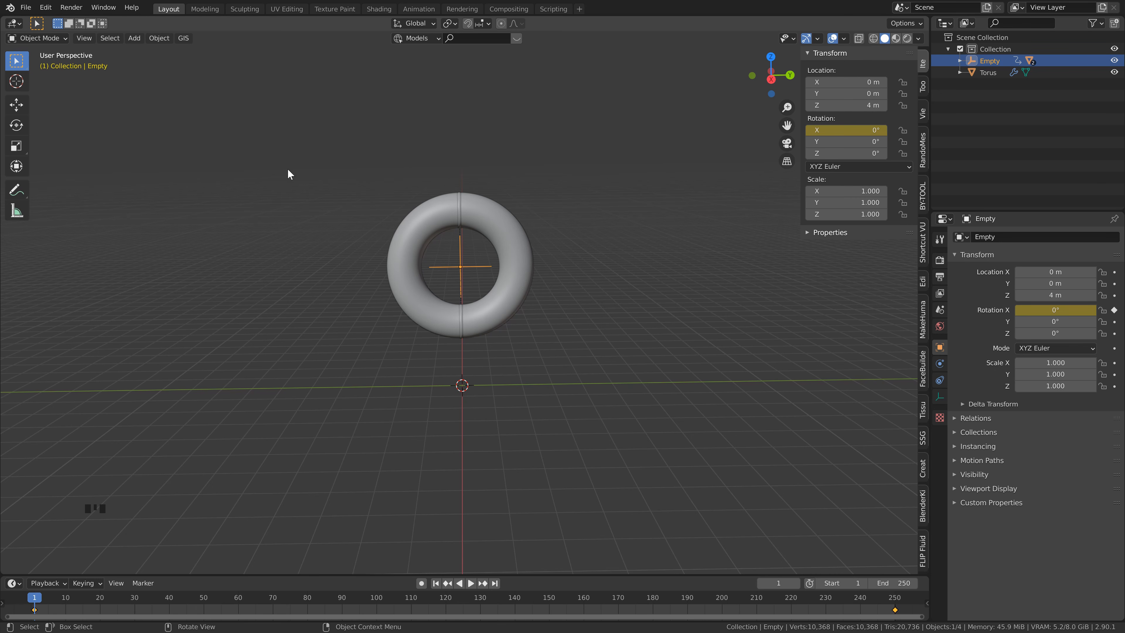
Step: Switch the 3D viewport to the Graph Editor and normalize the display of the empty's rotation curve
left_click(14, 27)
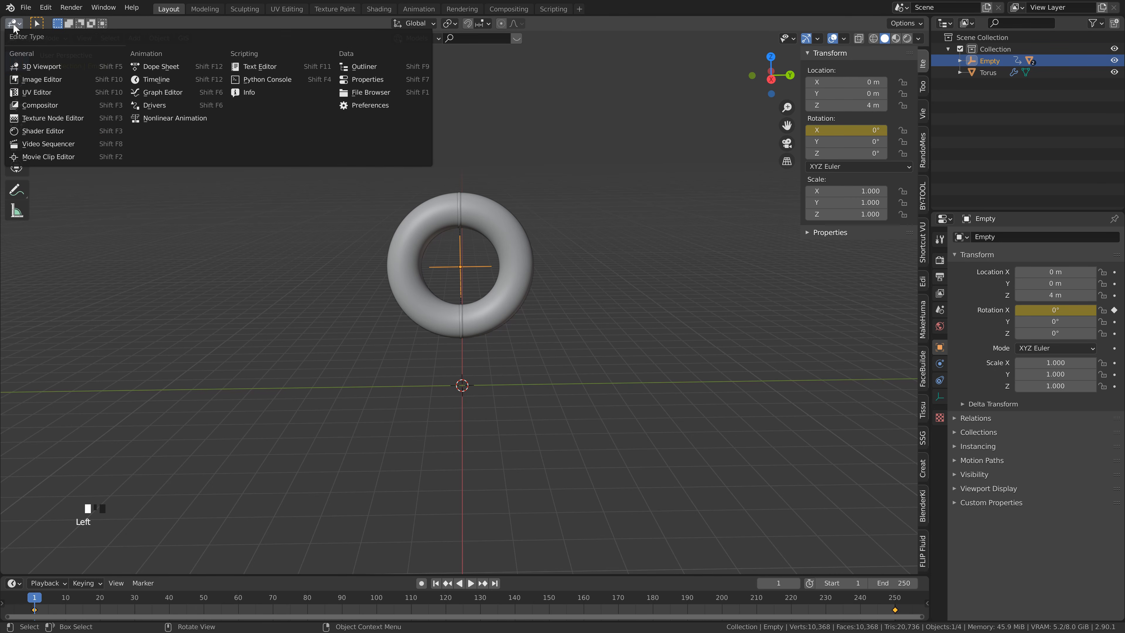
left_click(153, 92)
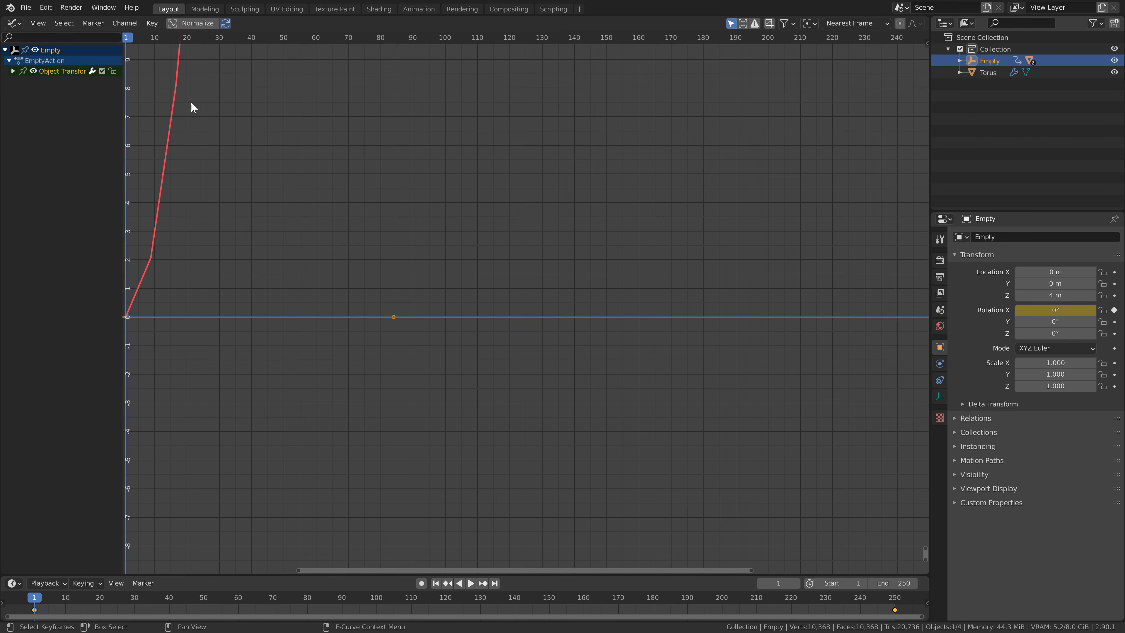
left_click(196, 23)
scroll(351, 359, "down", 3)
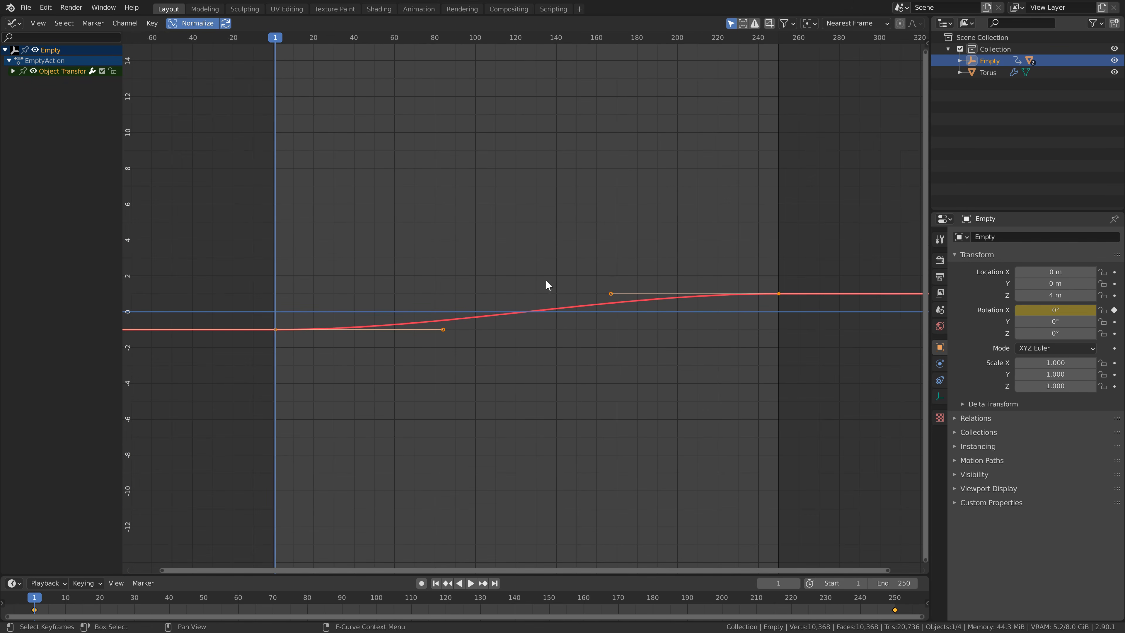
Step: Set the interpolation of all the empty's rotation keyframes to Linear and switch back to the 3D Viewport
left_click(513, 272)
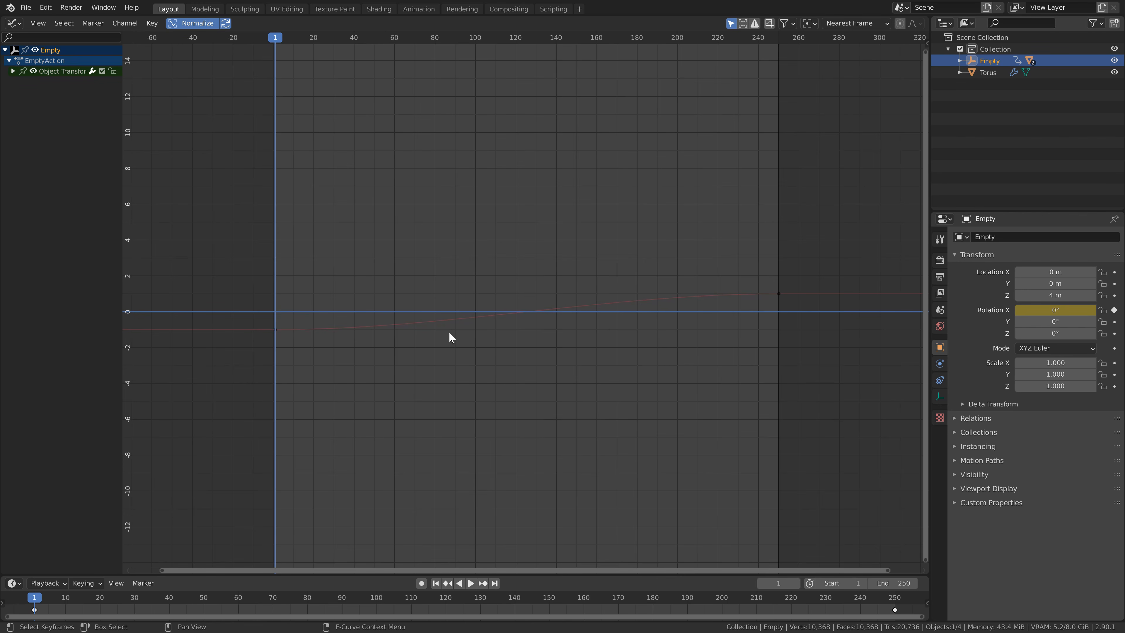
key("a")
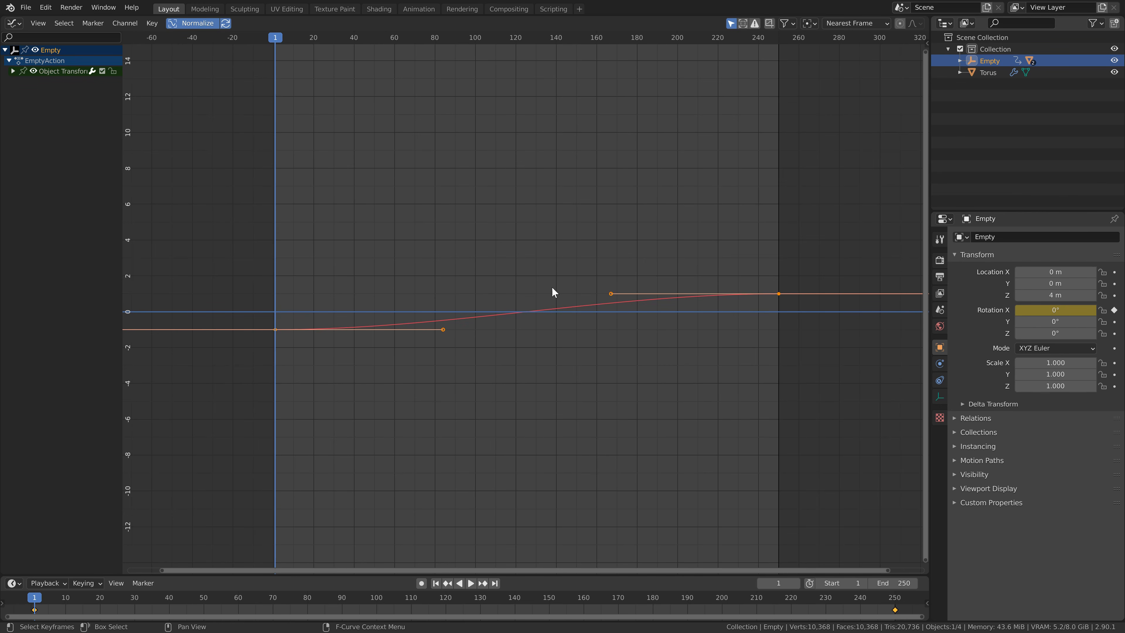
right_click(495, 278)
mouse_move(498, 328)
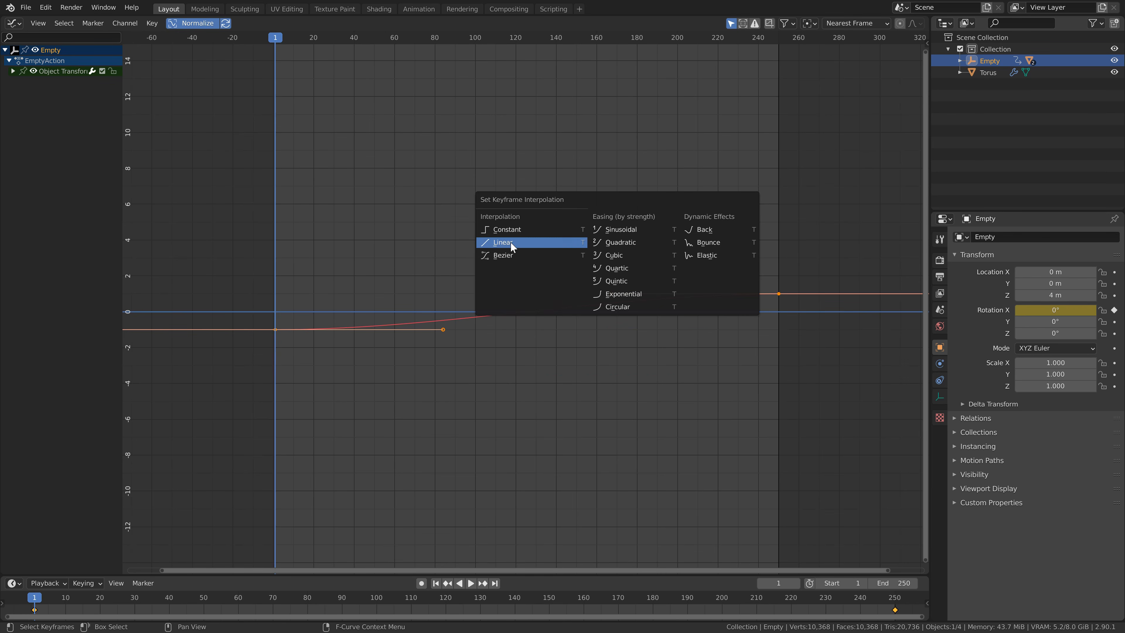
left_click(511, 247)
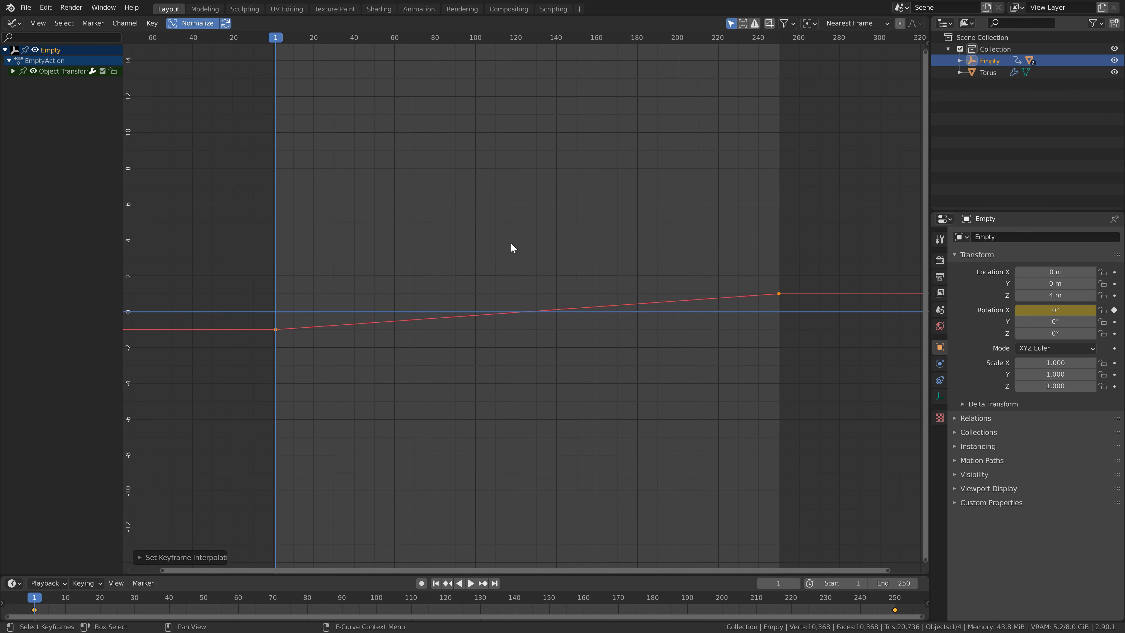
left_click(14, 23)
left_click(25, 67)
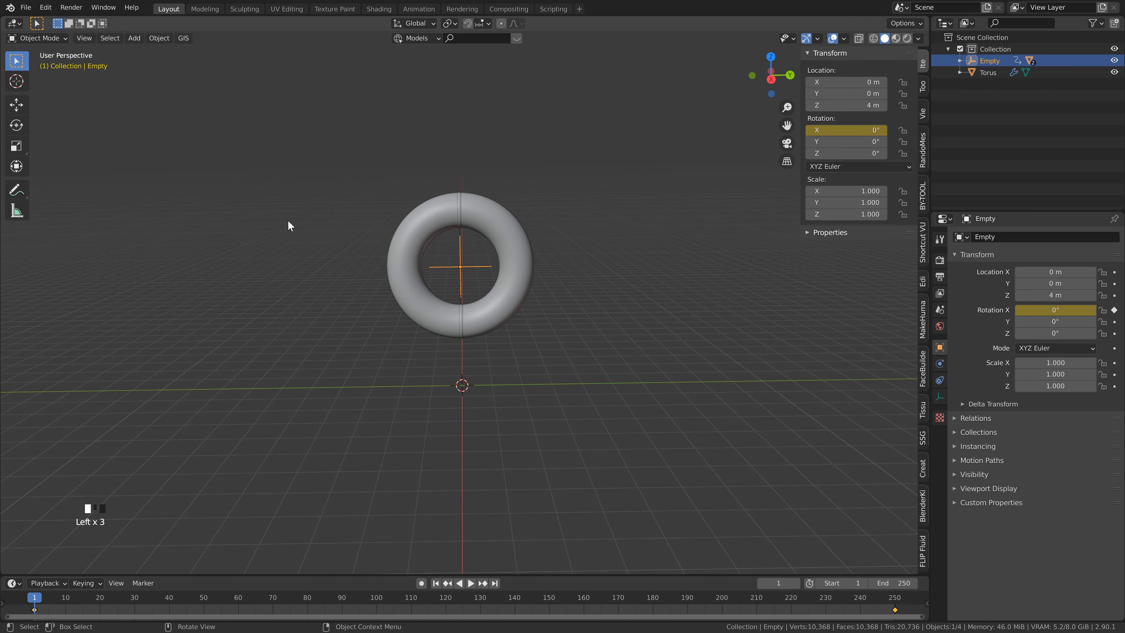
Step: Play back the ring rotation to check its constant speed, and return to frame 1
key("space")
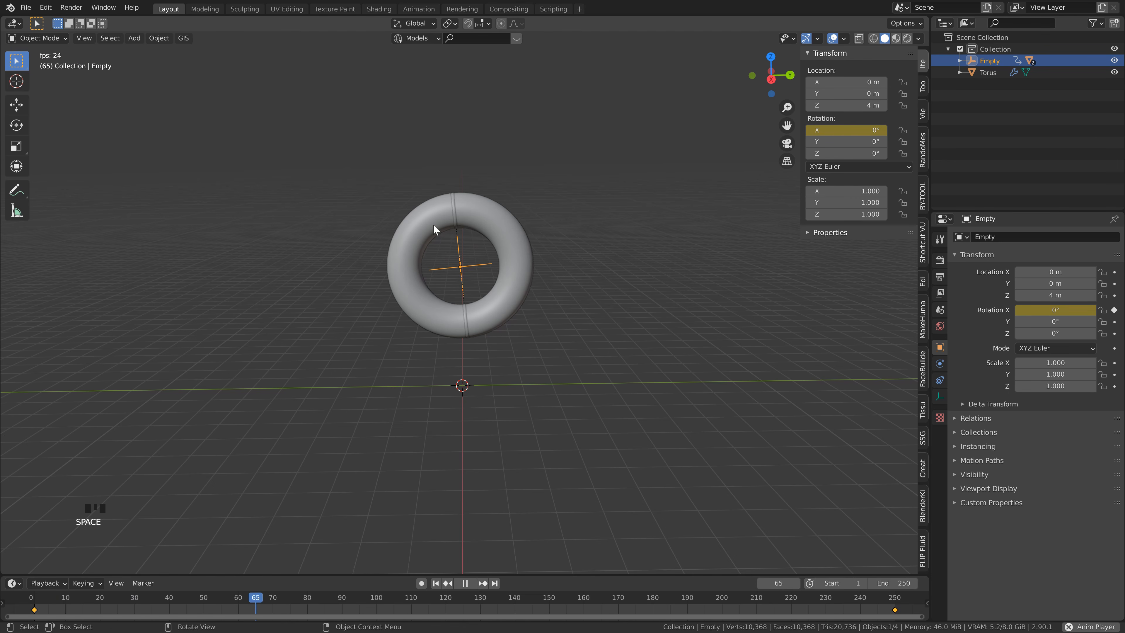
key("space")
left_click(436, 584)
scroll(548, 324, "up", 1)
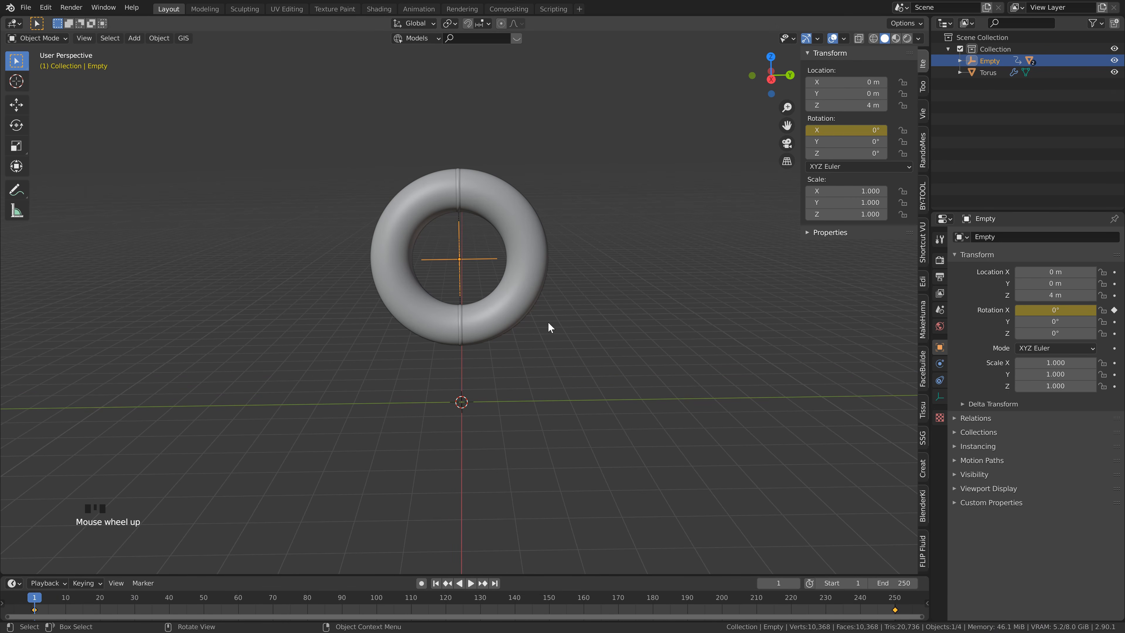
Step: Enable Dynamic Paint physics on the large torus with type Canvas and add the canvas
middle_click_drag(548, 324, 502, 328, "shift")
scroll(496, 373, "up", 1)
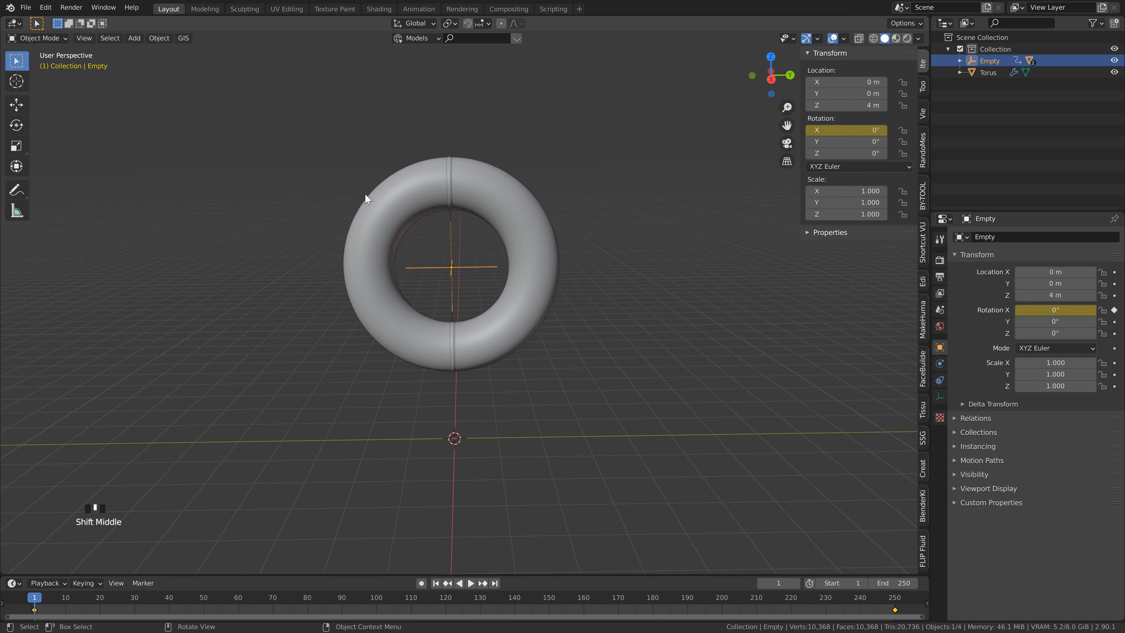
scroll(532, 277, "down", 1)
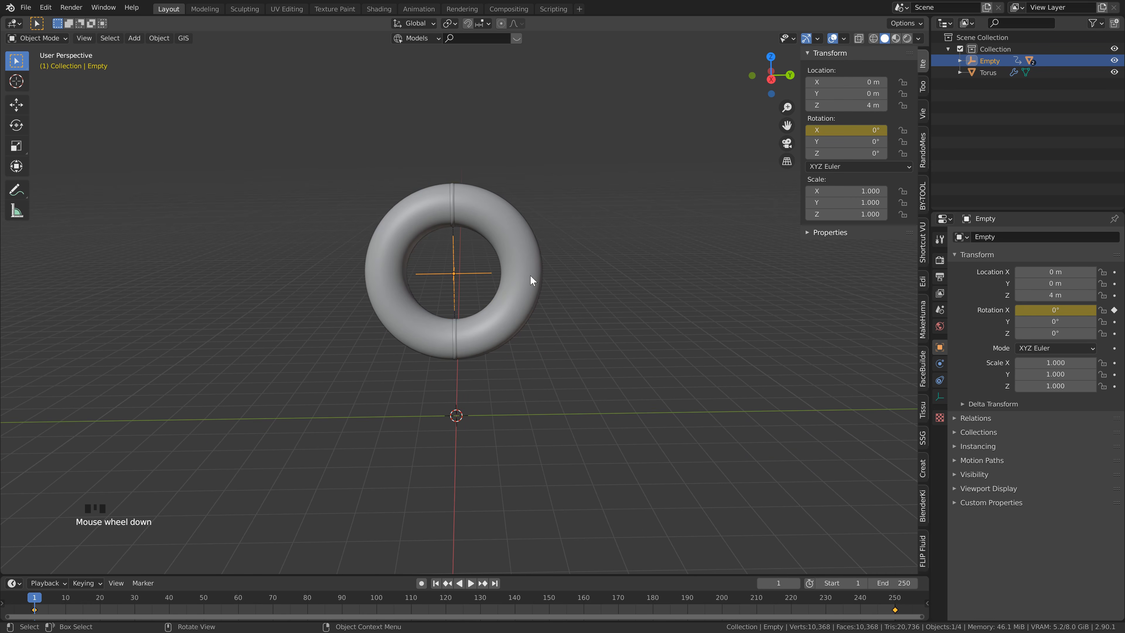
left_click(531, 280)
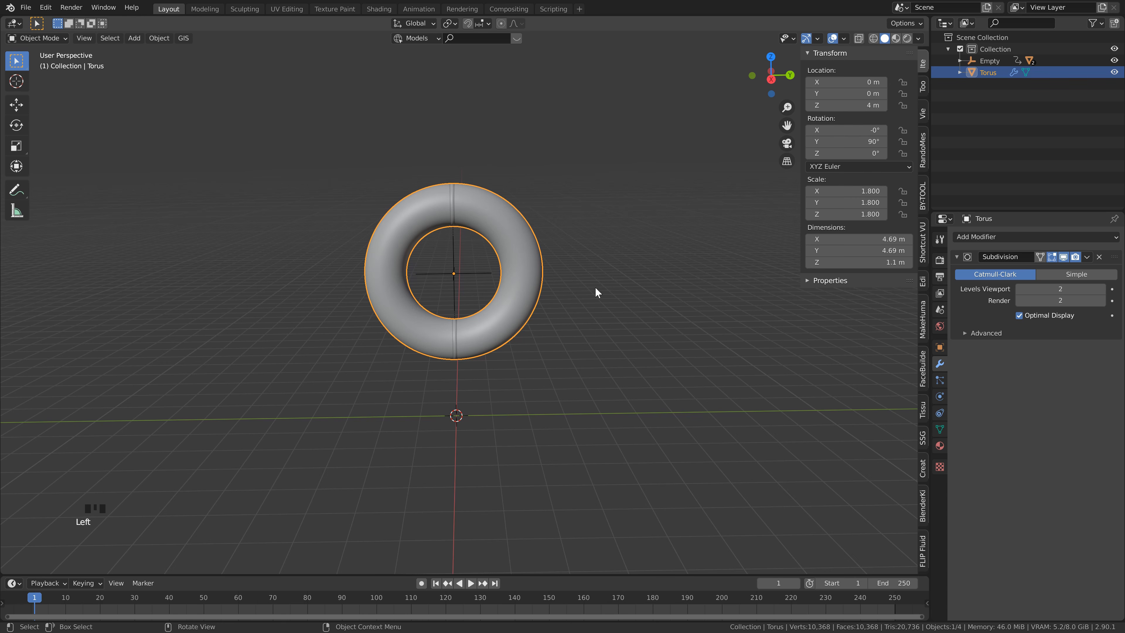
left_click(940, 397)
left_click(1007, 290)
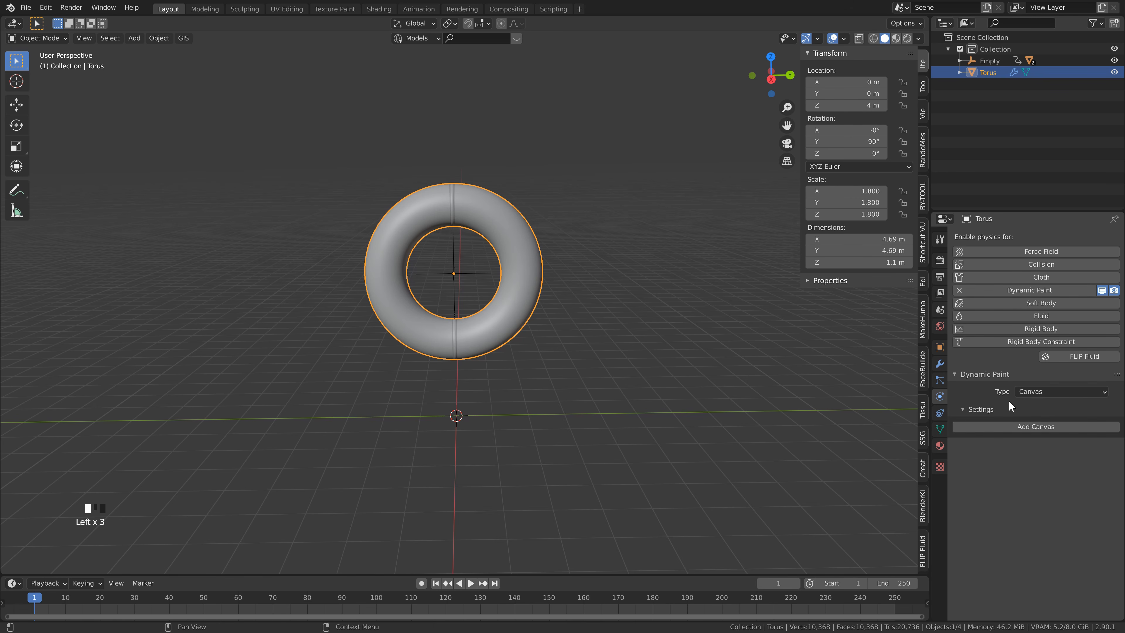
left_click(1067, 388)
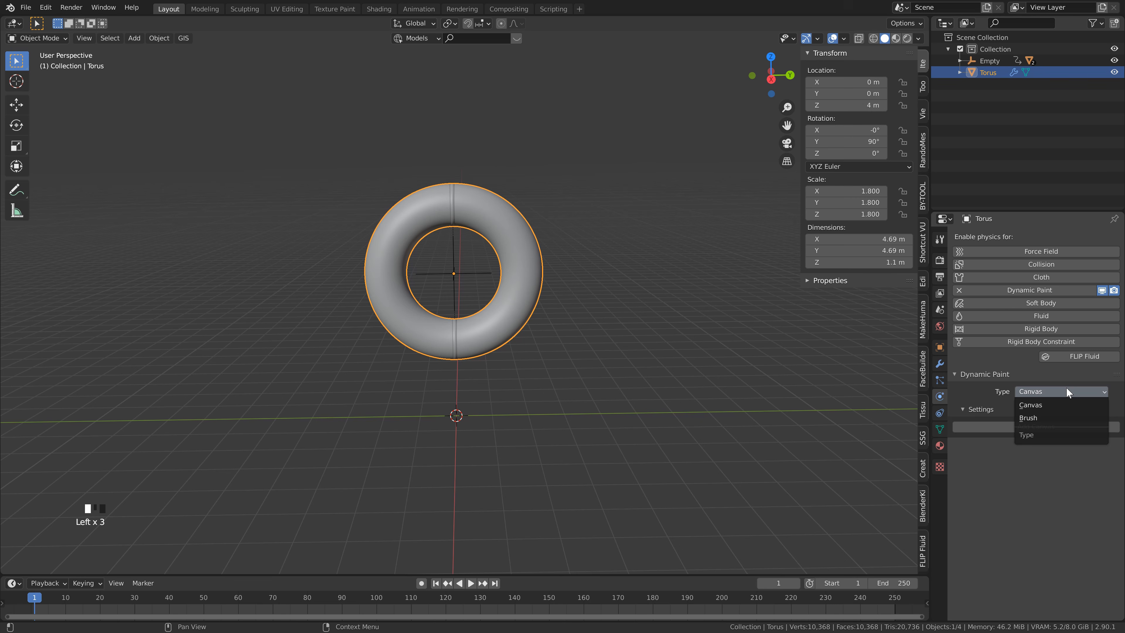
left_click(1024, 390)
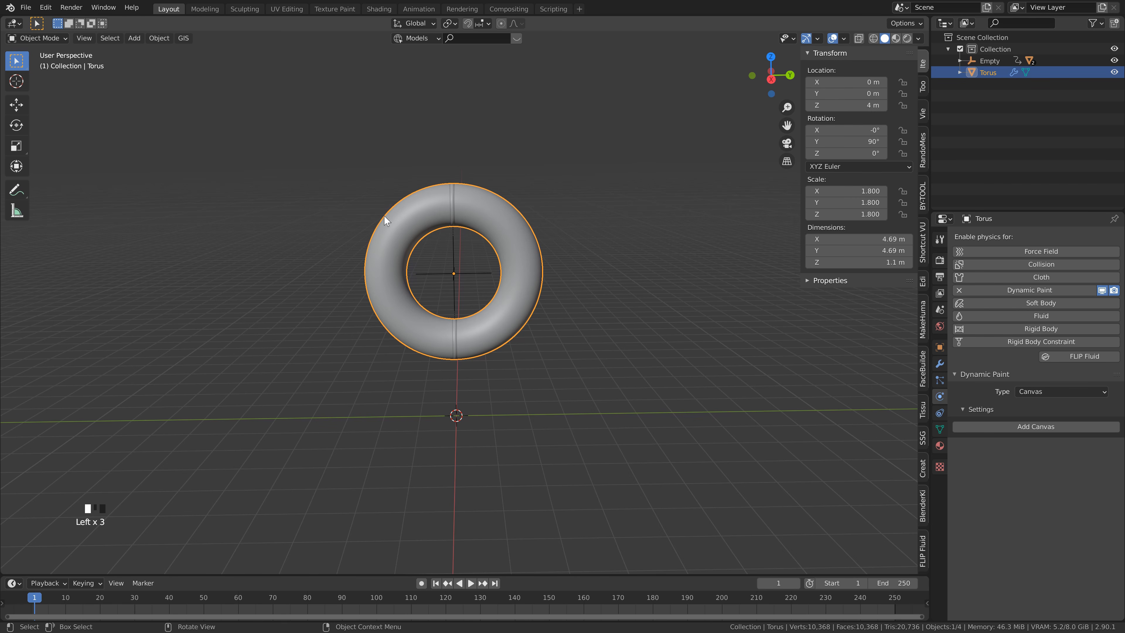
left_click(1030, 423)
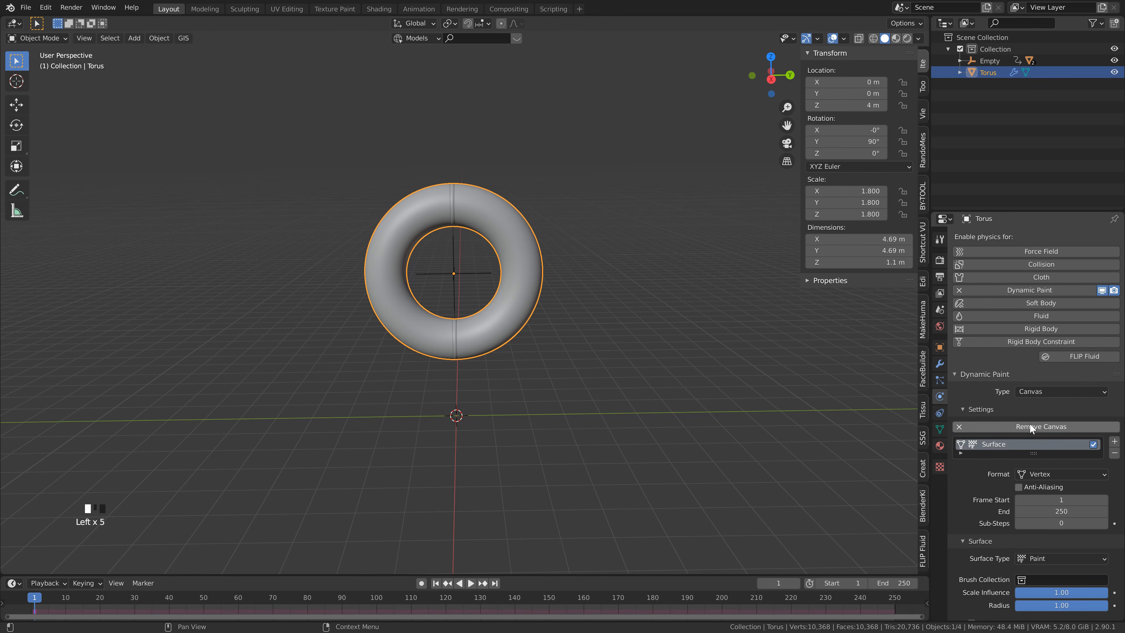
Step: Set the surface type of the large torus's Dynamic Paint canvas to Waves
scroll(977, 476, "down", 2)
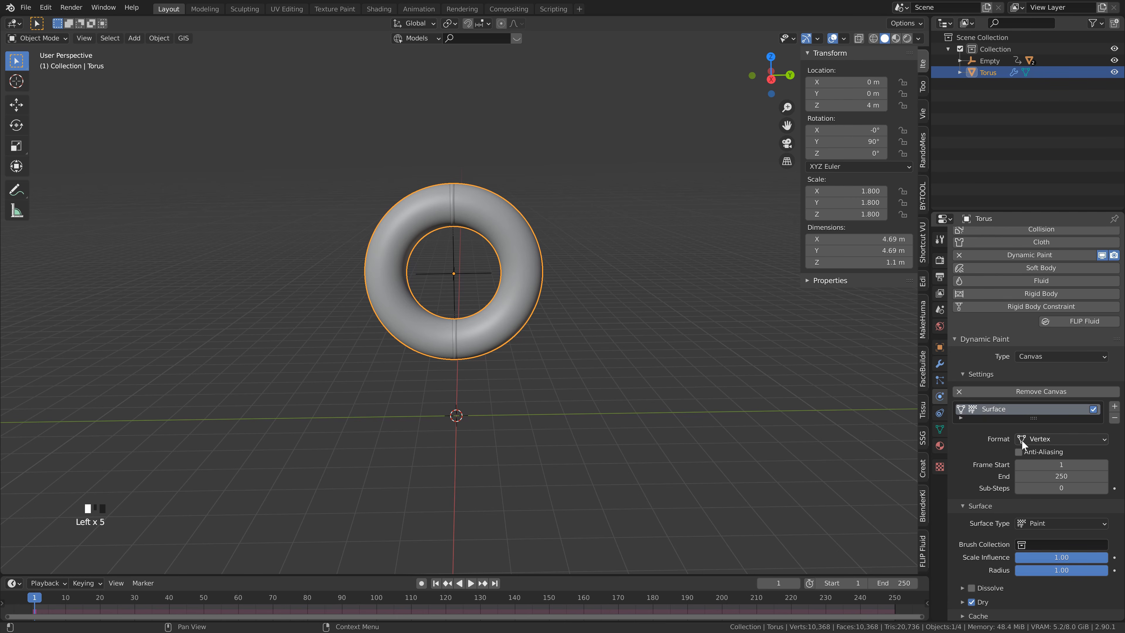
scroll(1002, 450, "down", 2)
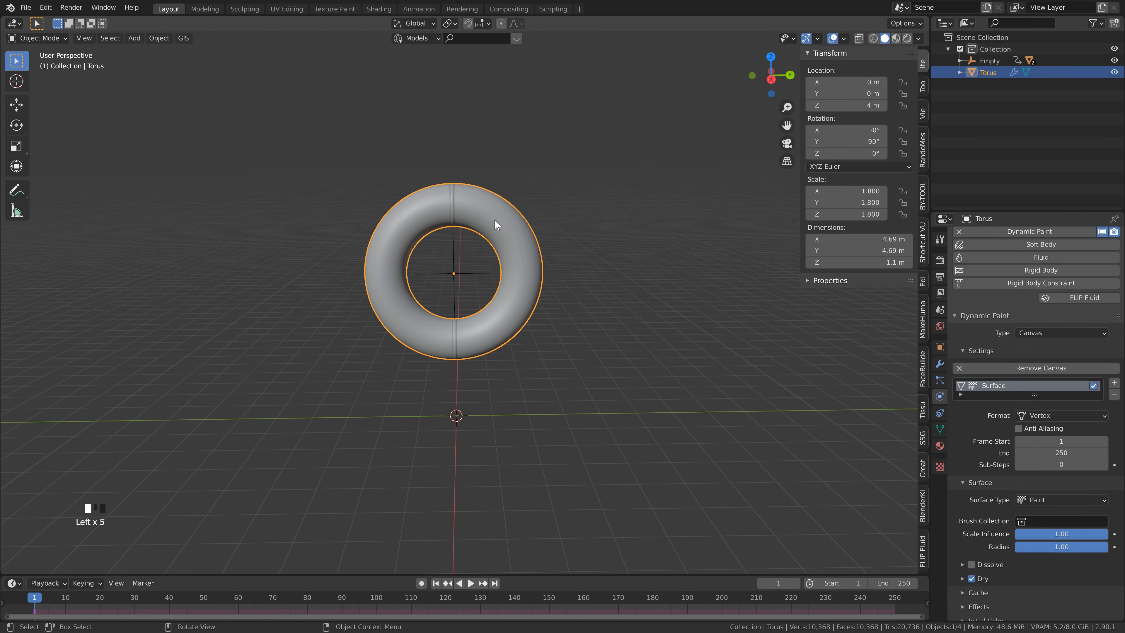
scroll(1014, 433, "down", 2)
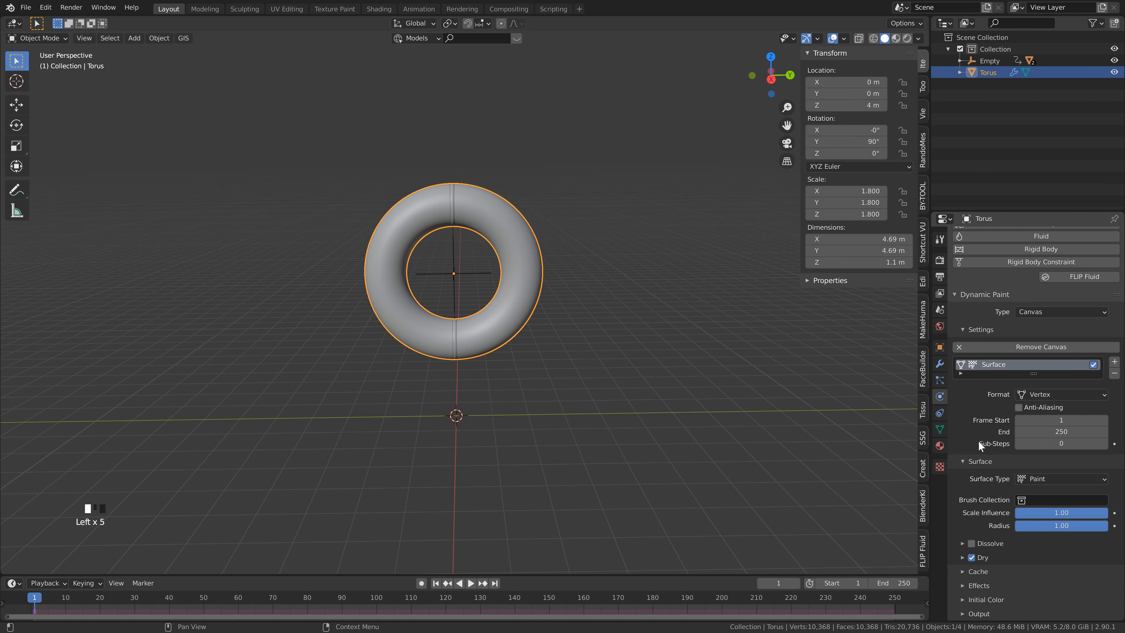
left_click(1039, 478)
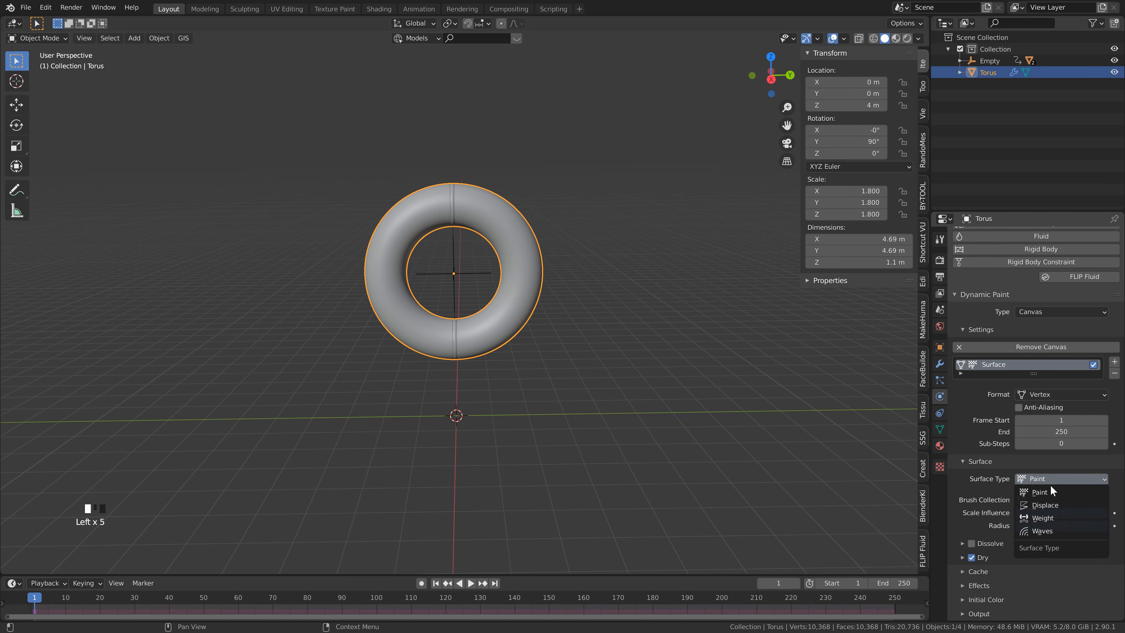
left_click(1043, 531)
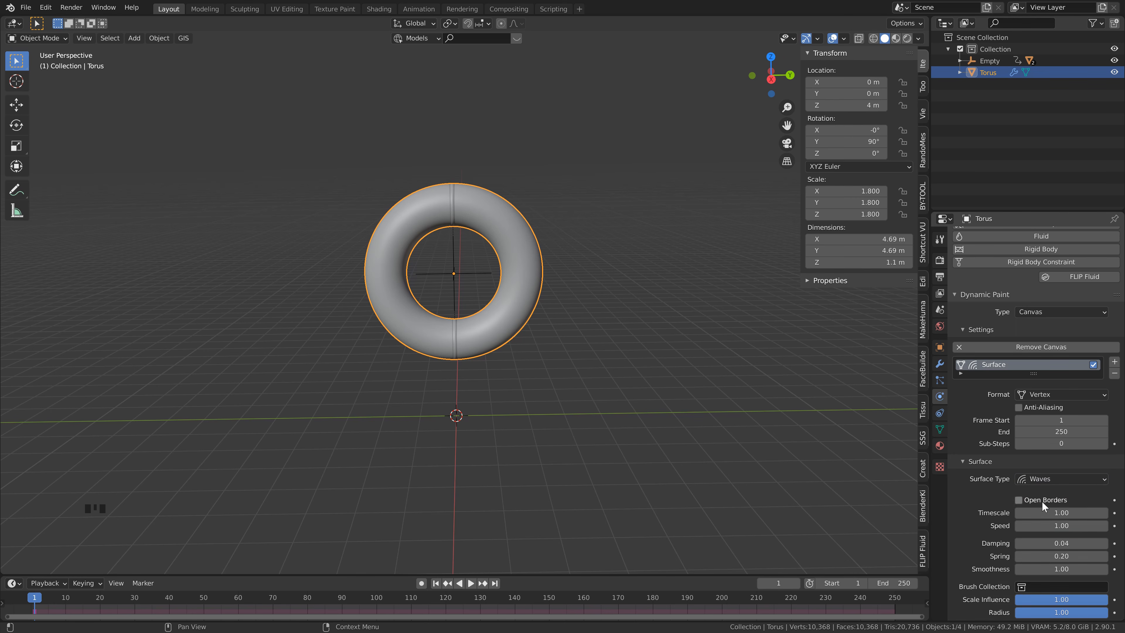
Step: Enable Open Borders for the wave surface and set its timescale to 0.5 and speed to 3
scroll(1015, 492, "down", 1)
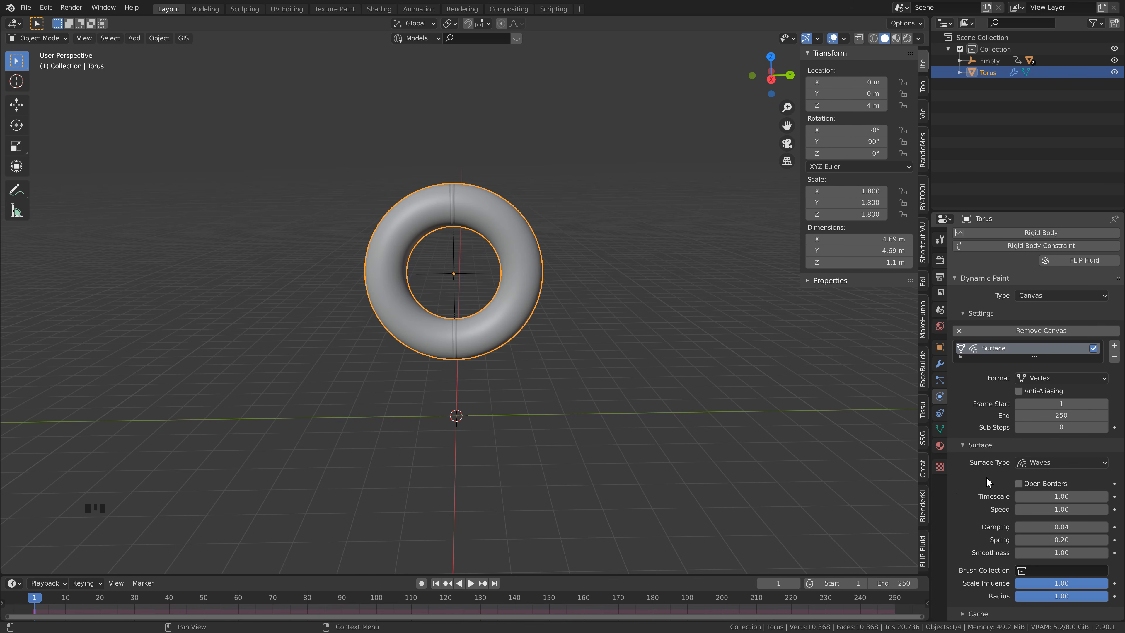
left_click(1017, 482)
left_click(1070, 496)
type(".5")
key("Return")
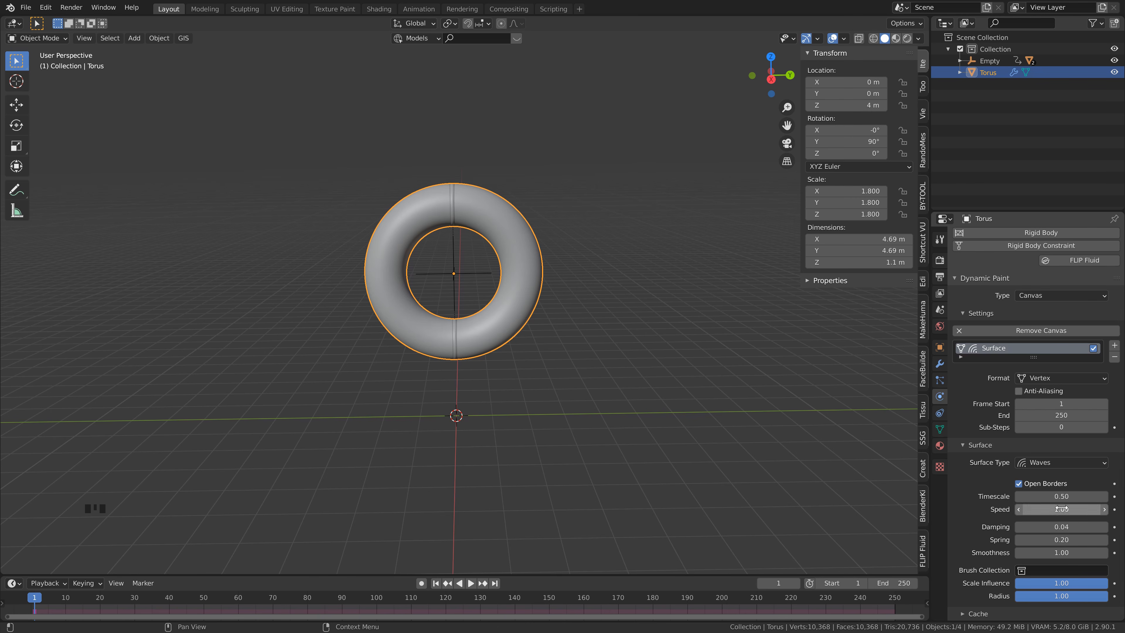
left_click(1062, 509)
type("3")
key("Return")
Step: Set the damping, spring and smoothness of the wave surface to 0.1 each
left_click(1062, 526)
type(".1")
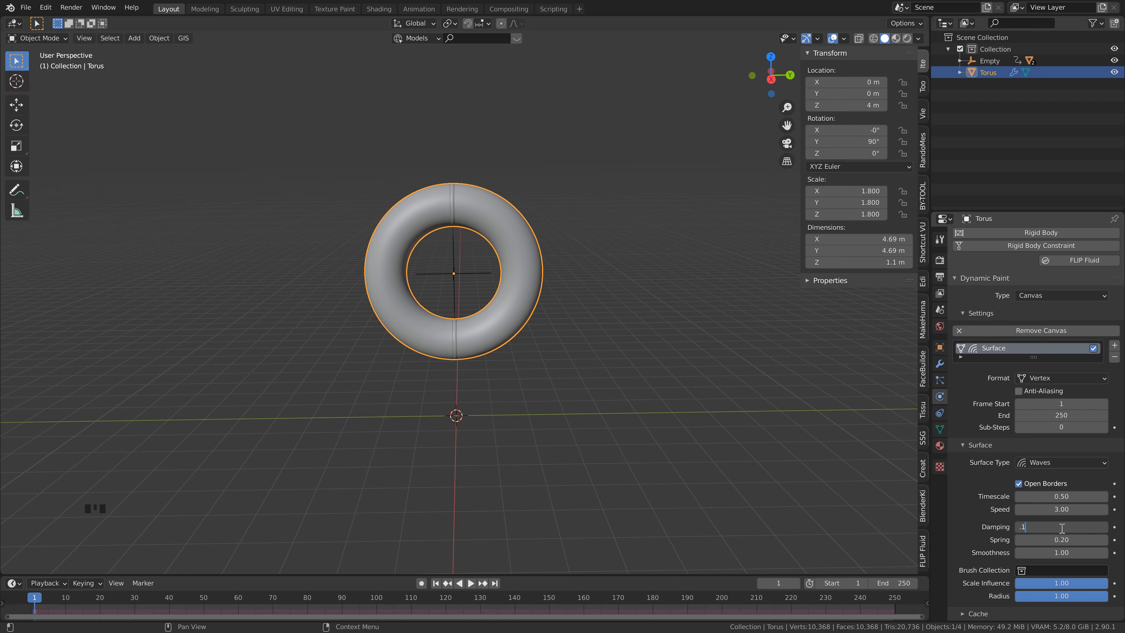
key("Tab")
type(".1")
key("Tab")
type(".1")
key("Return")
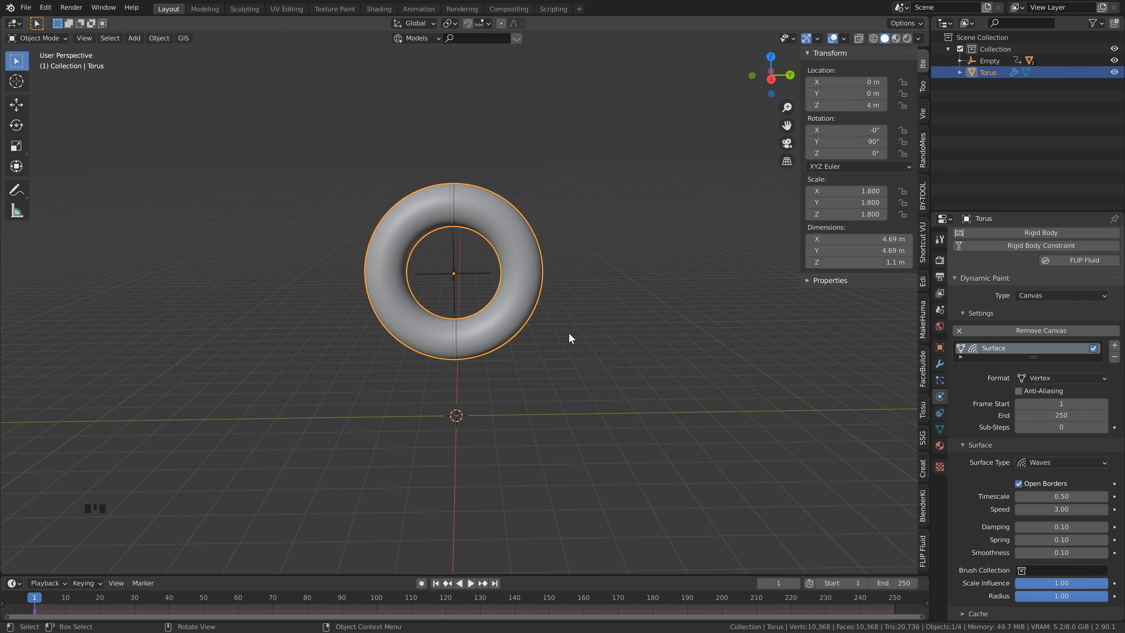
Step: Enable Dynamic Paint on the small ring at the top of the large torus and add it as a Brush
left_click(453, 202)
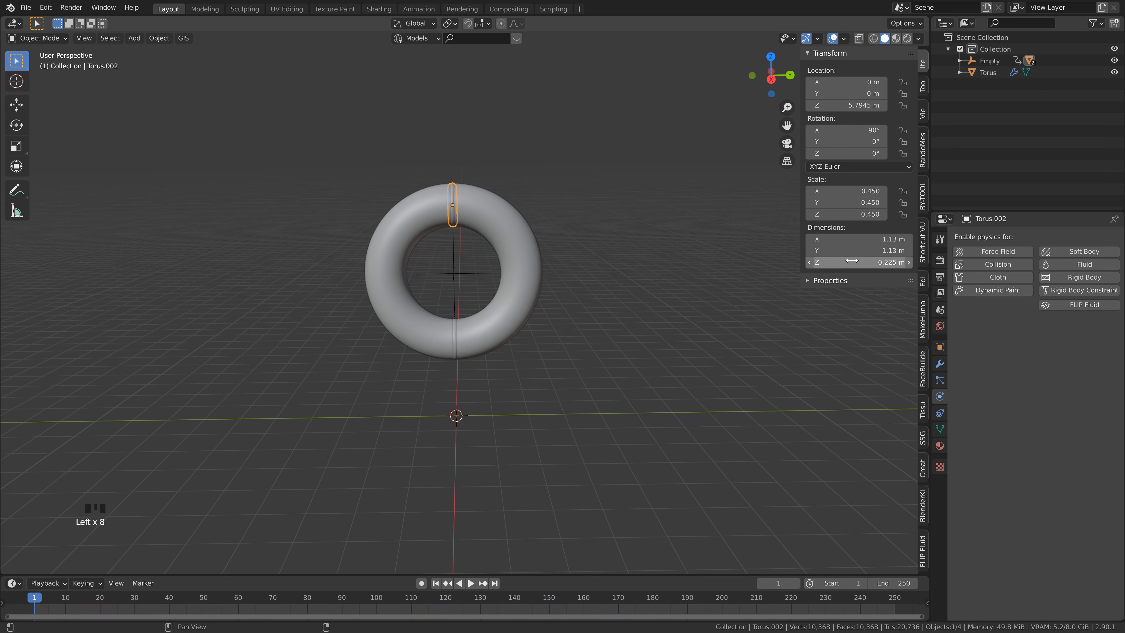
left_click(974, 291)
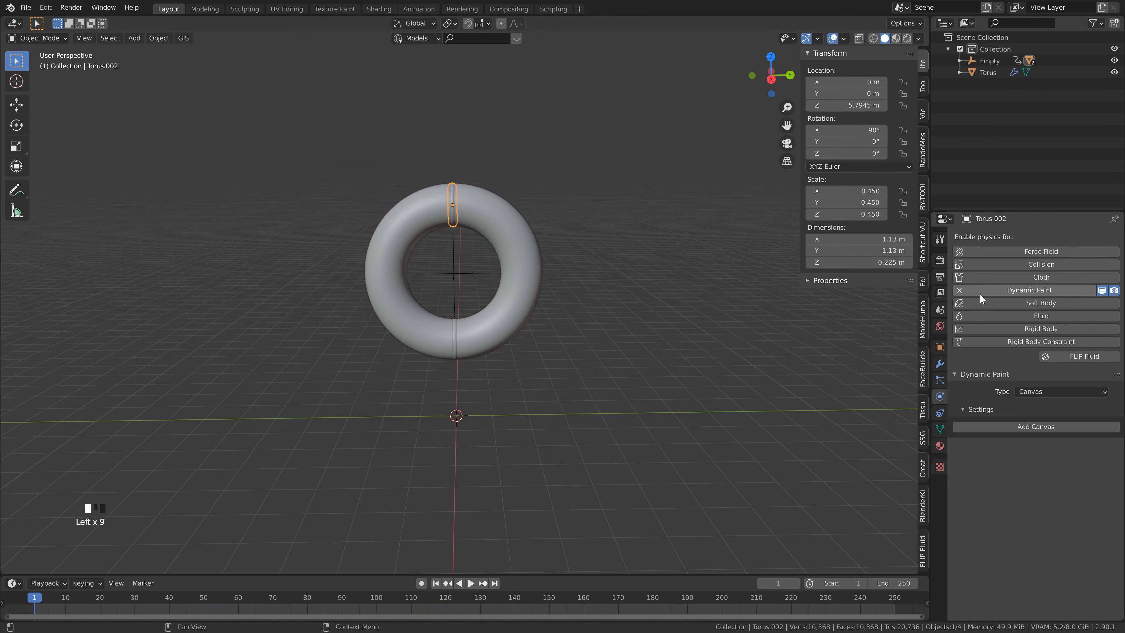
left_click(1042, 392)
left_click(1039, 419)
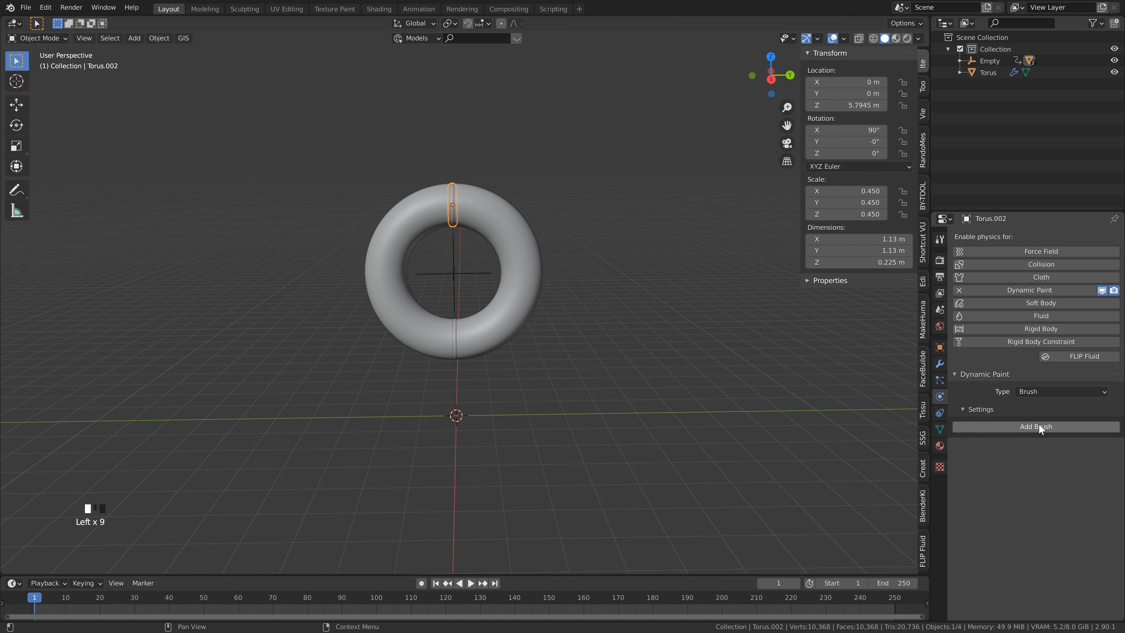
left_click(1040, 424)
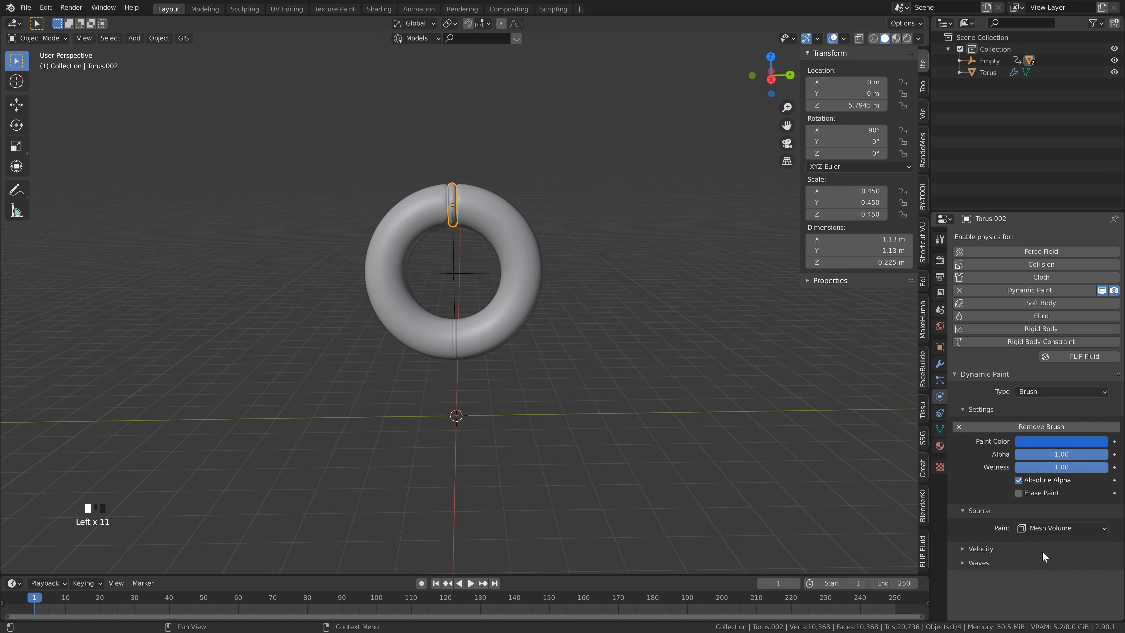
Step: Add a Dynamic Paint brush to the small ring at the bottom of the large torus, and save the file
left_click(455, 339)
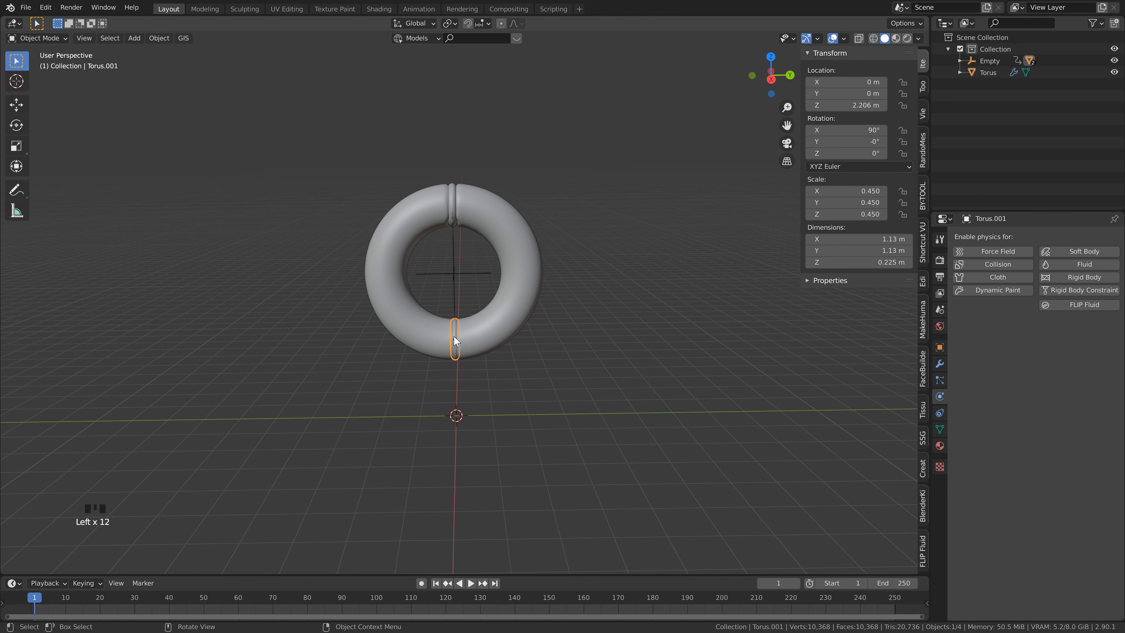
left_click(994, 291)
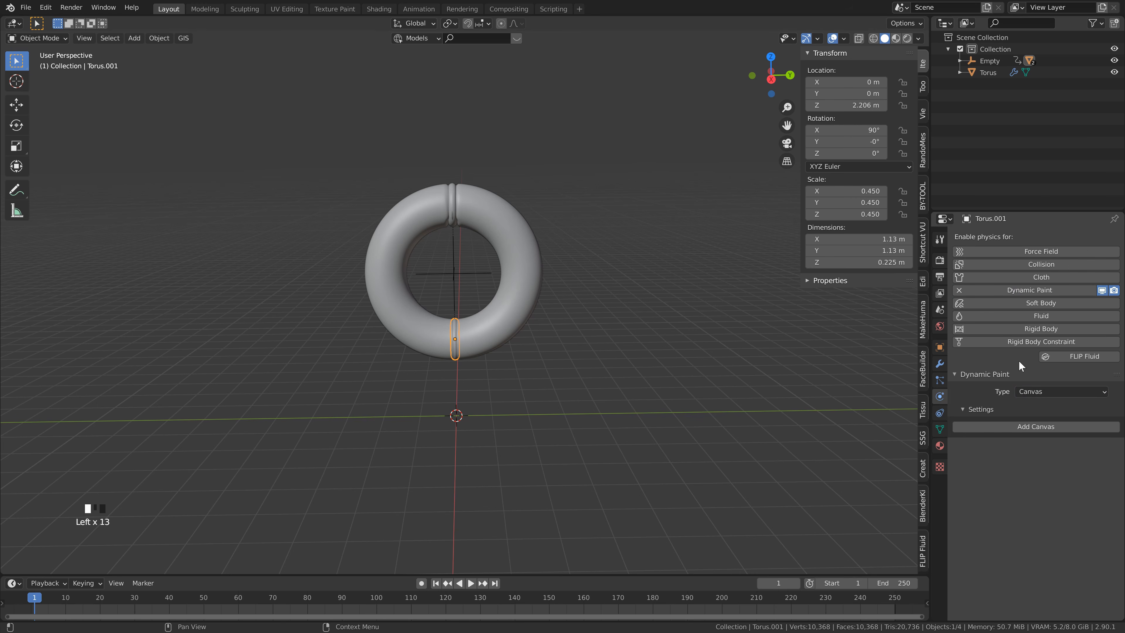
left_click(1024, 392)
left_click(1042, 417)
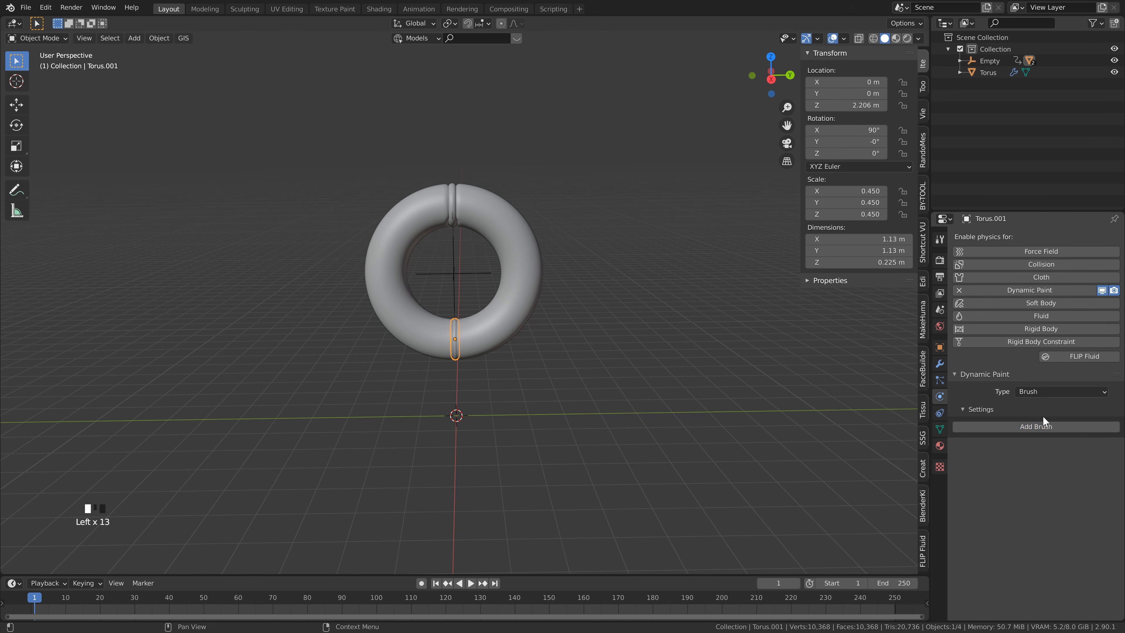
left_click(1032, 428)
key("ctrl+s")
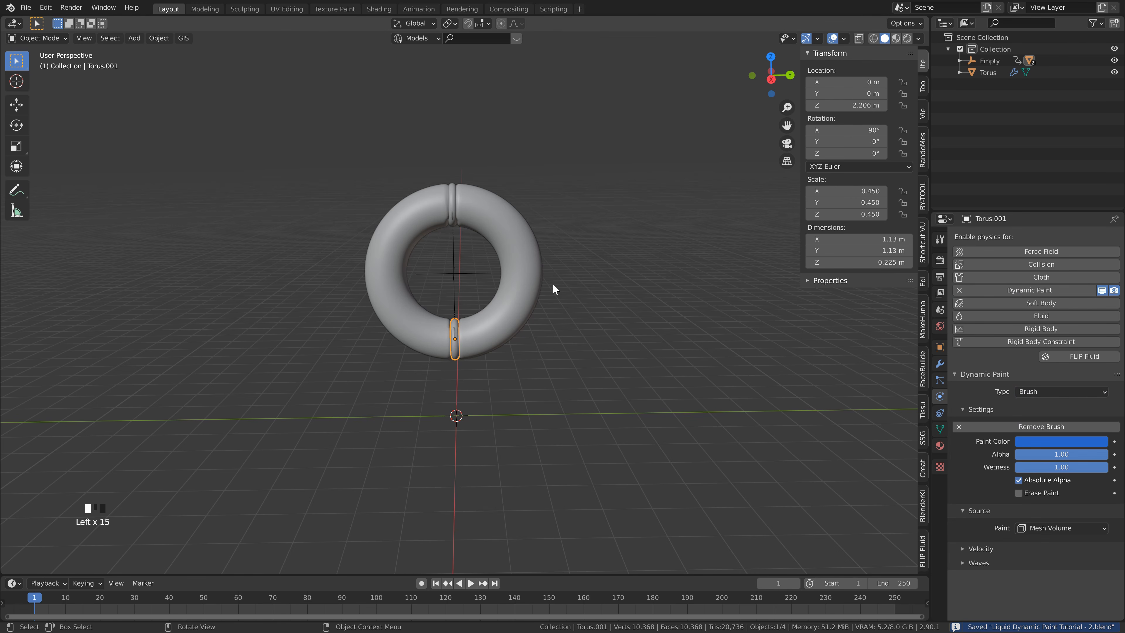
Step: Play the animation from frame 1 to check the waves the rings make on the large torus
left_click(431, 585)
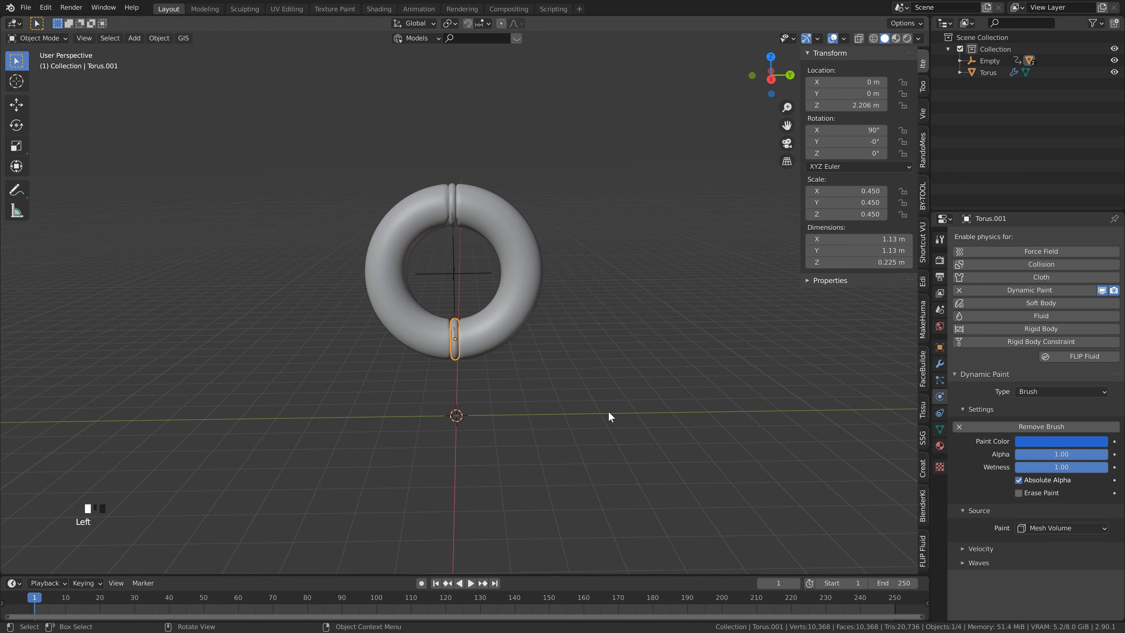
key("space")
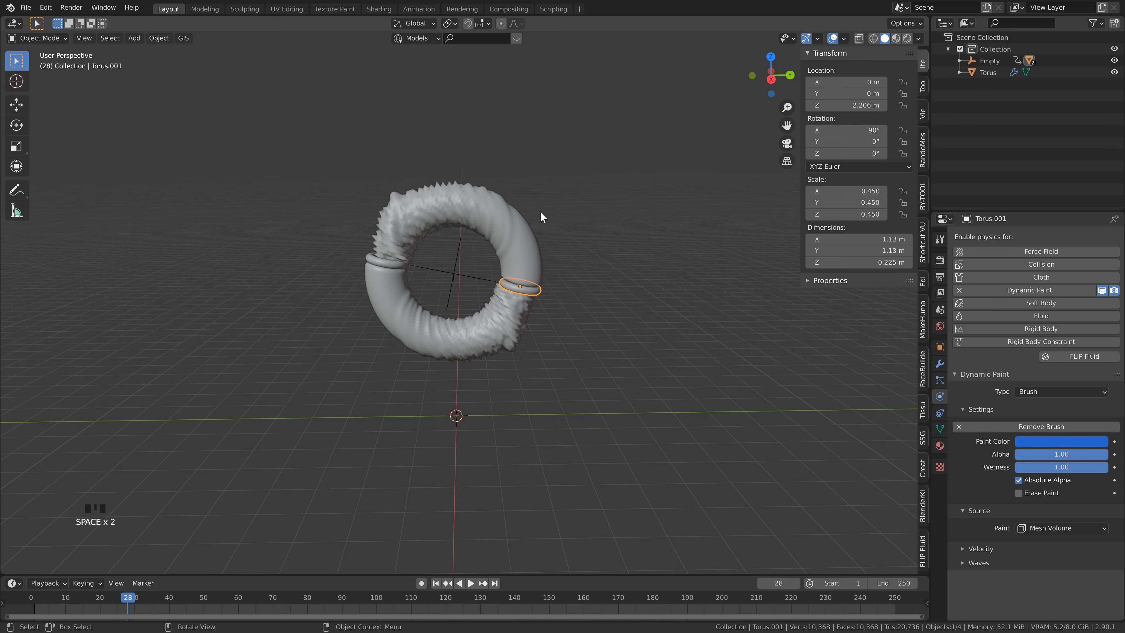
Step: Return to frame 1 and lower the large torus's Subdivision modifier to level 1 for both viewport and render
left_click(460, 212)
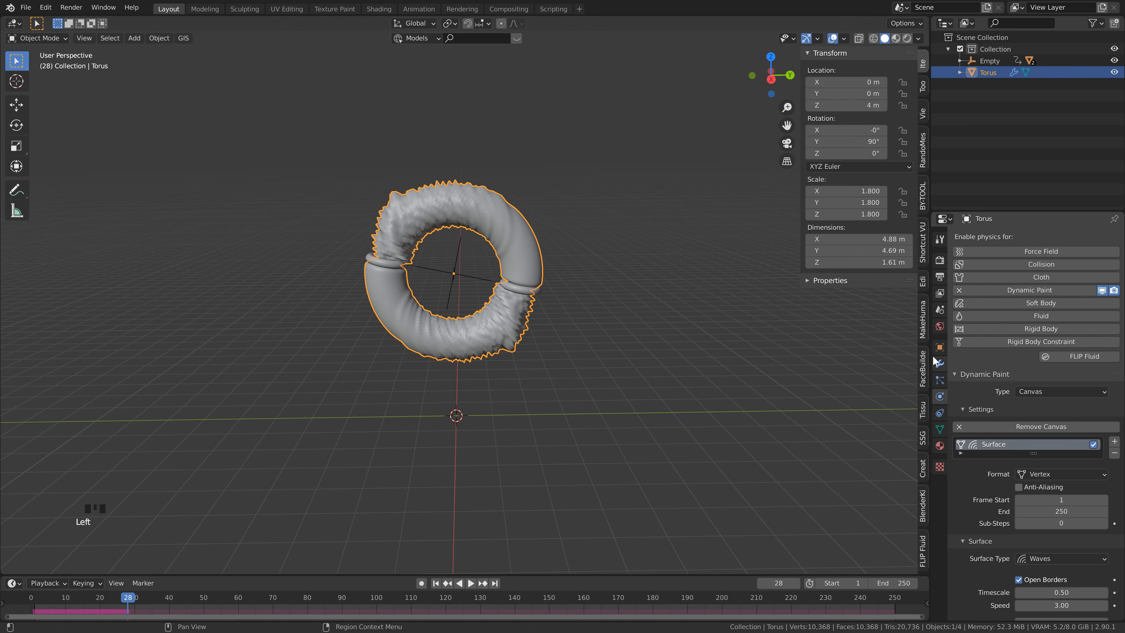
left_click(941, 365)
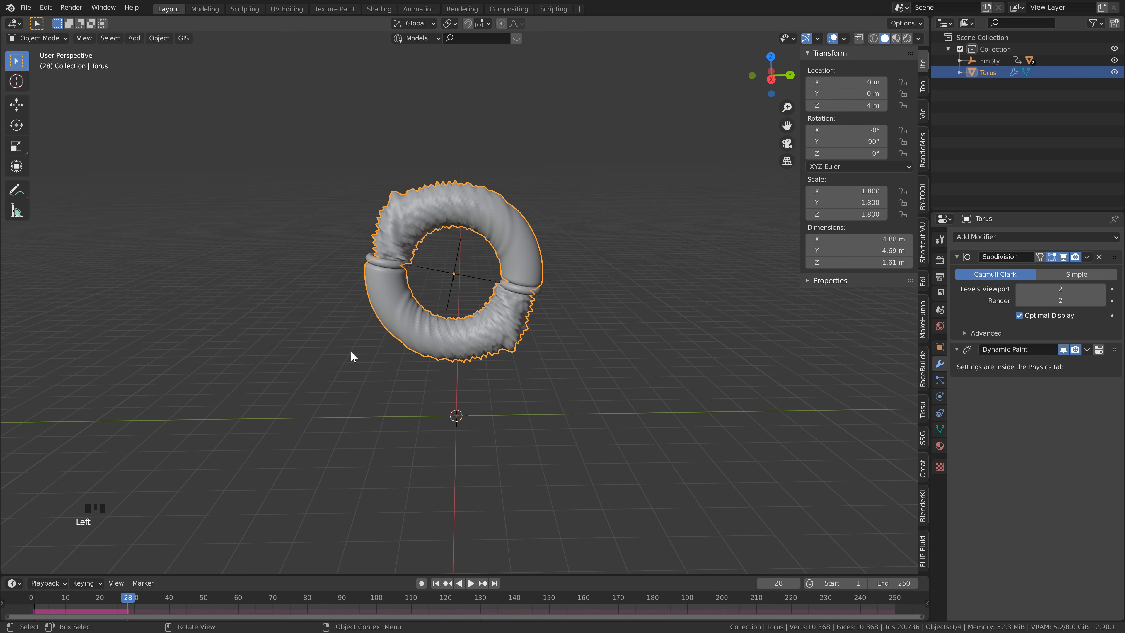
left_click(436, 583)
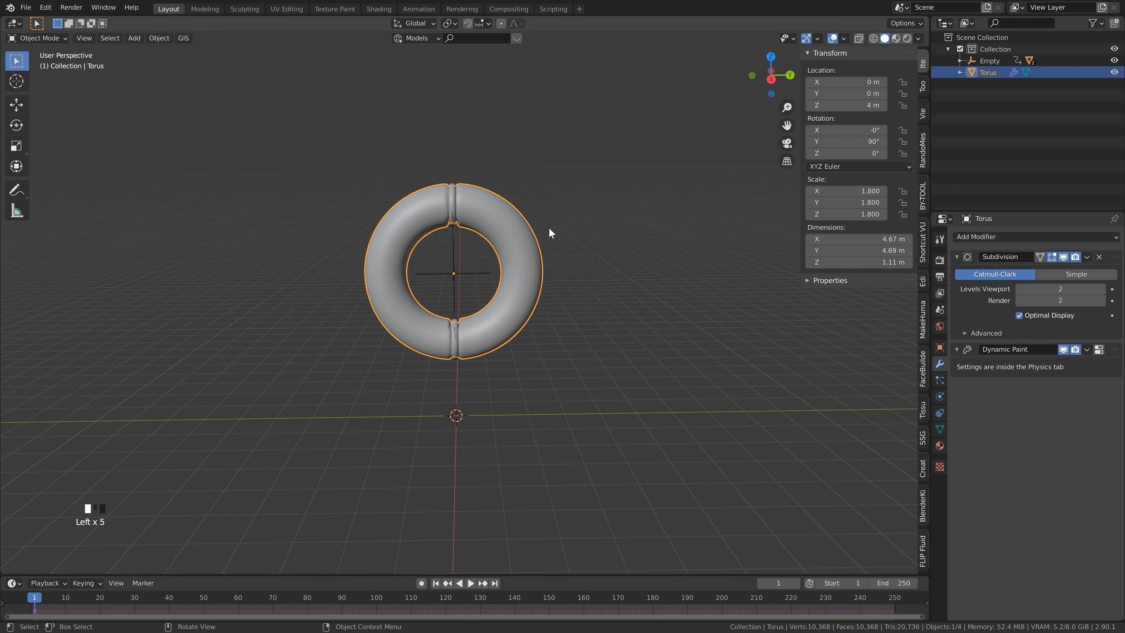
left_click(1018, 289)
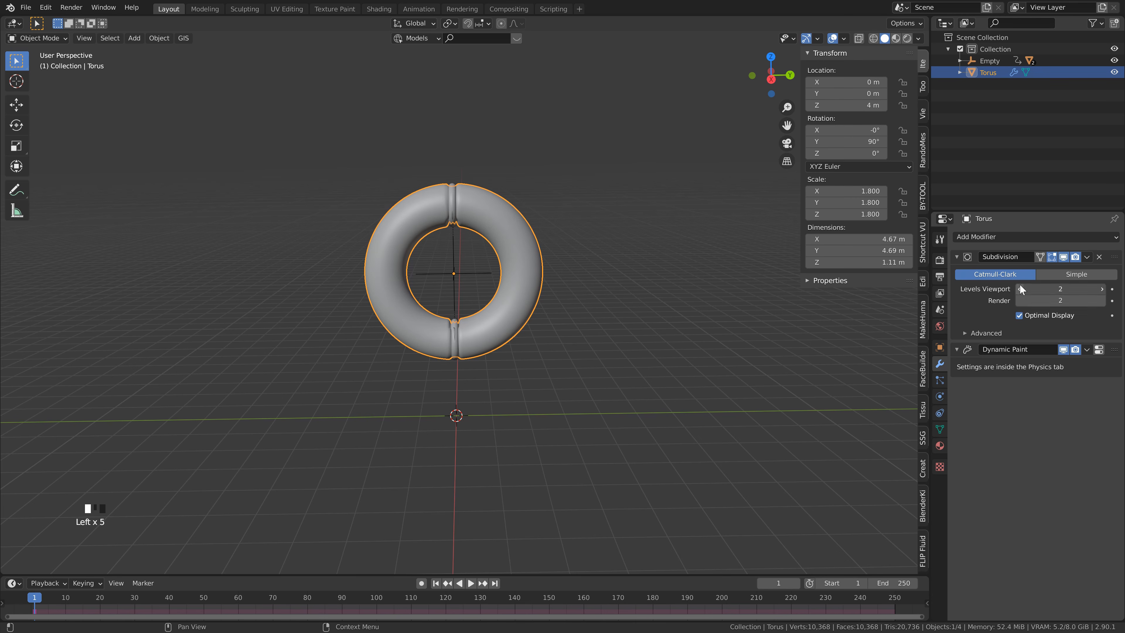
left_click(1020, 300)
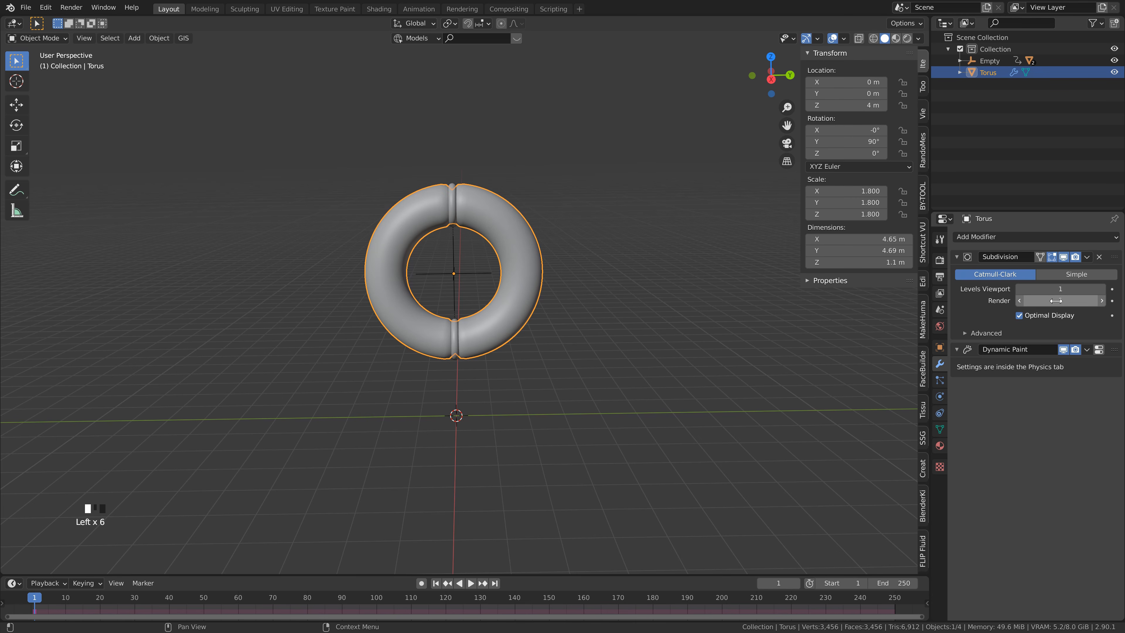
Step: Add a second Subdivision Surface modifier below Dynamic Paint on the large torus and set its viewport level to 2
left_click(1027, 236)
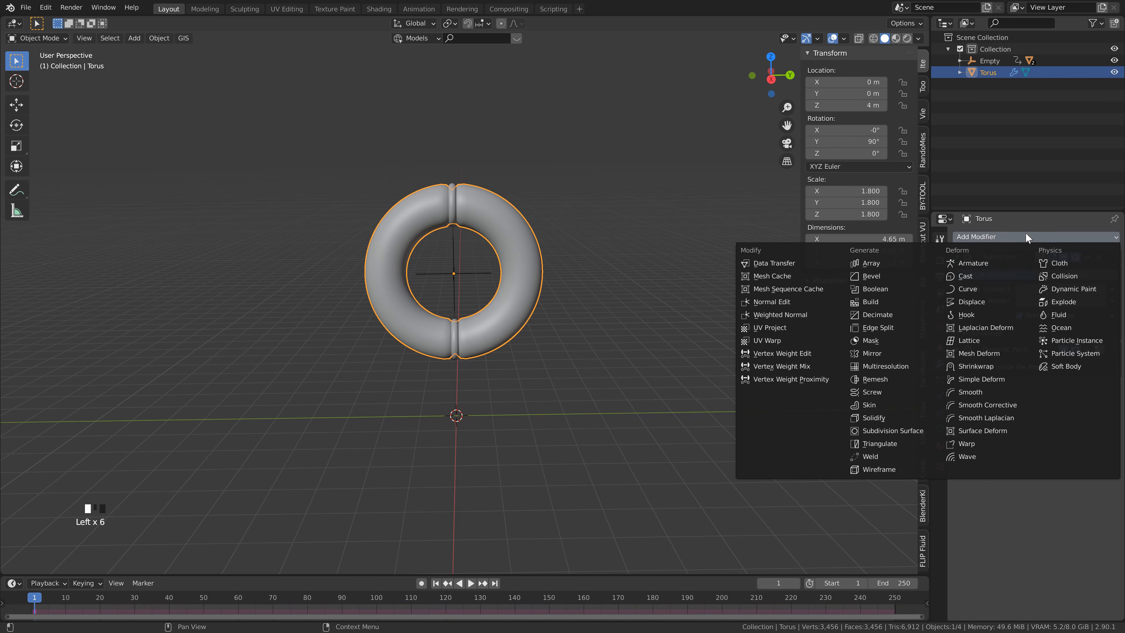
left_click(908, 430)
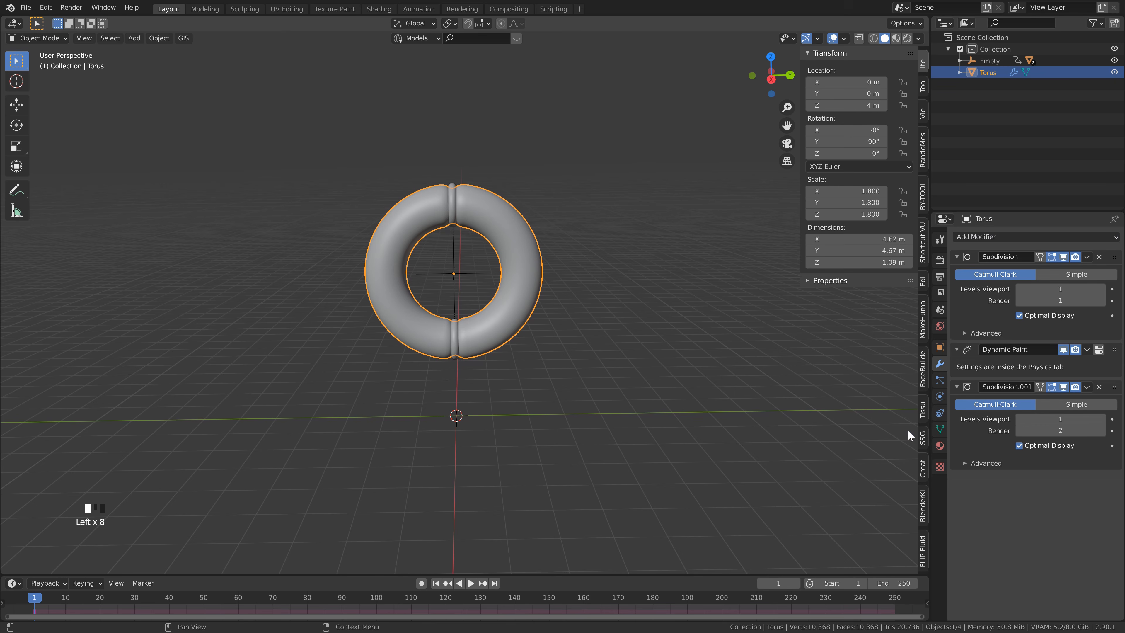
left_click(1103, 419)
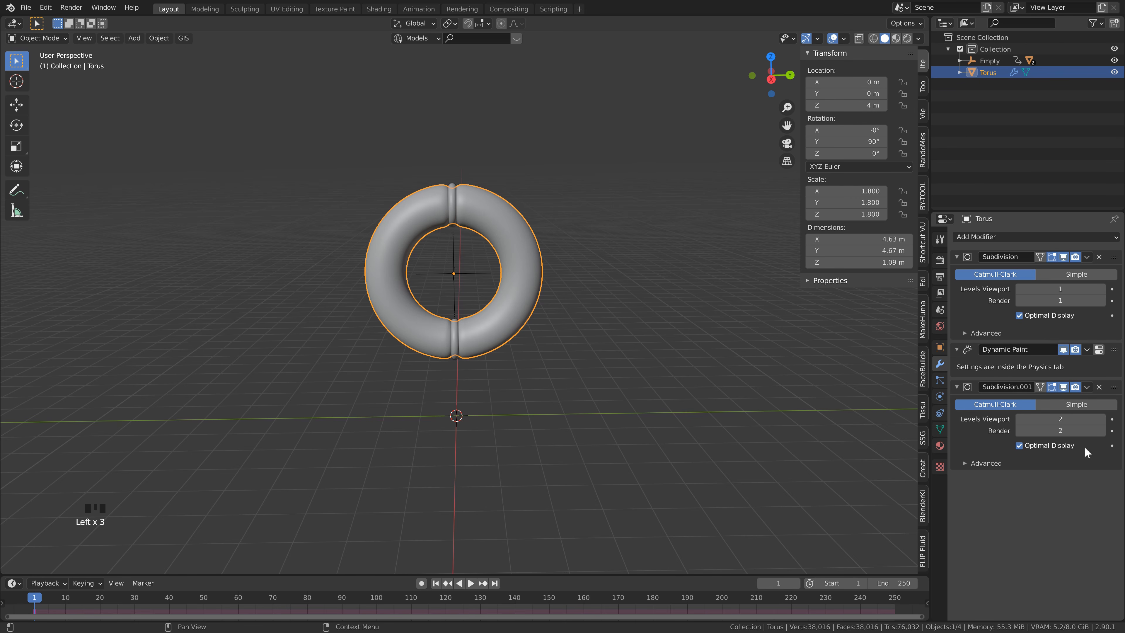
Step: Deselect the large torus and play the animation to check the smoothed waves
left_click(570, 229)
key("space")
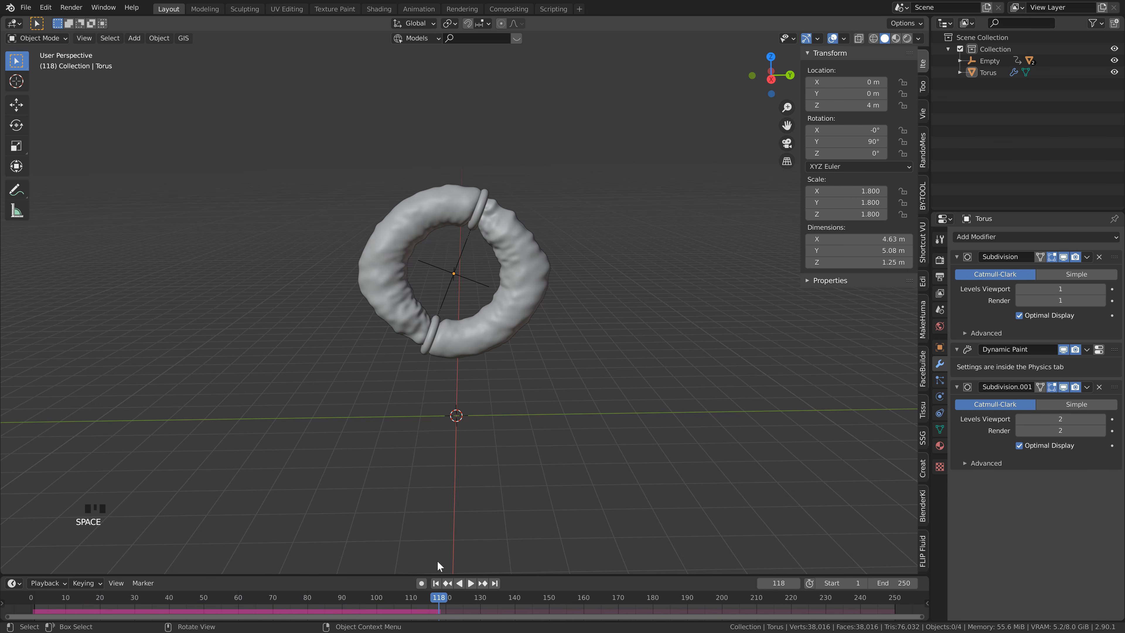
Step: Return the animation to frame 1 and leave the large torus deselected
left_click(436, 583)
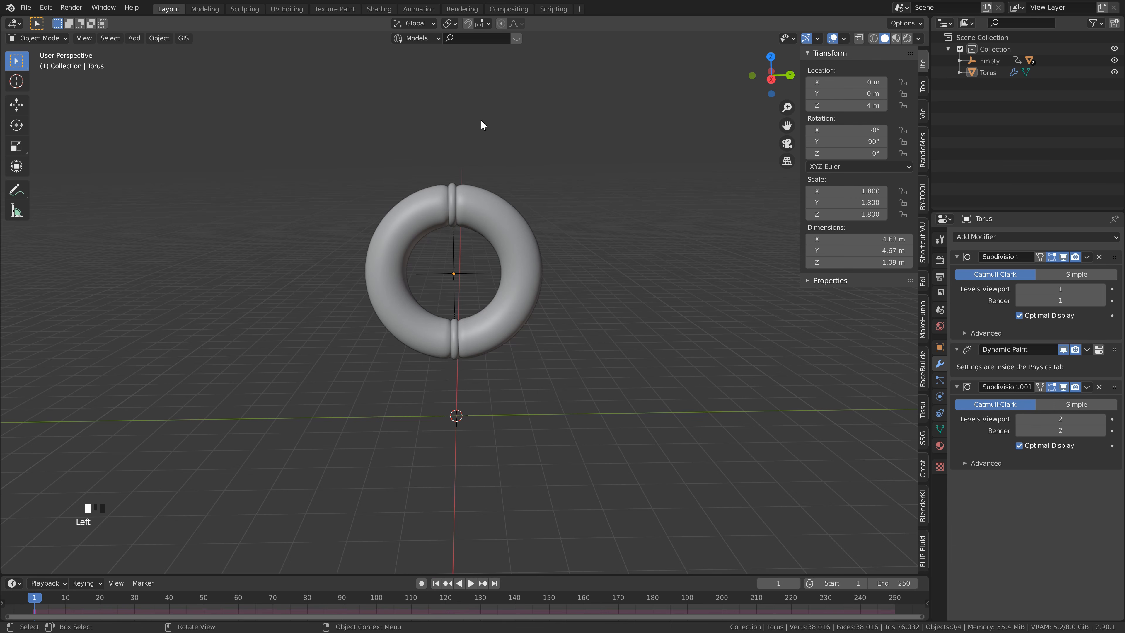
left_click(506, 220)
left_click(506, 172)
left_click(482, 207)
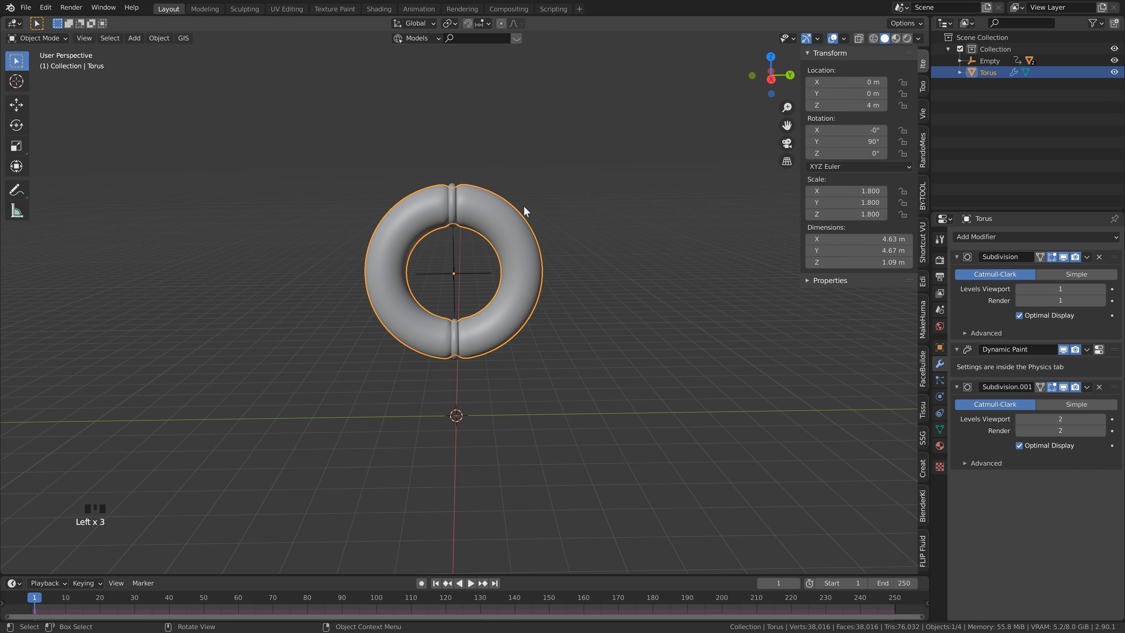
left_click(408, 274)
middle_click_drag(408, 273, 405, 254, "shift")
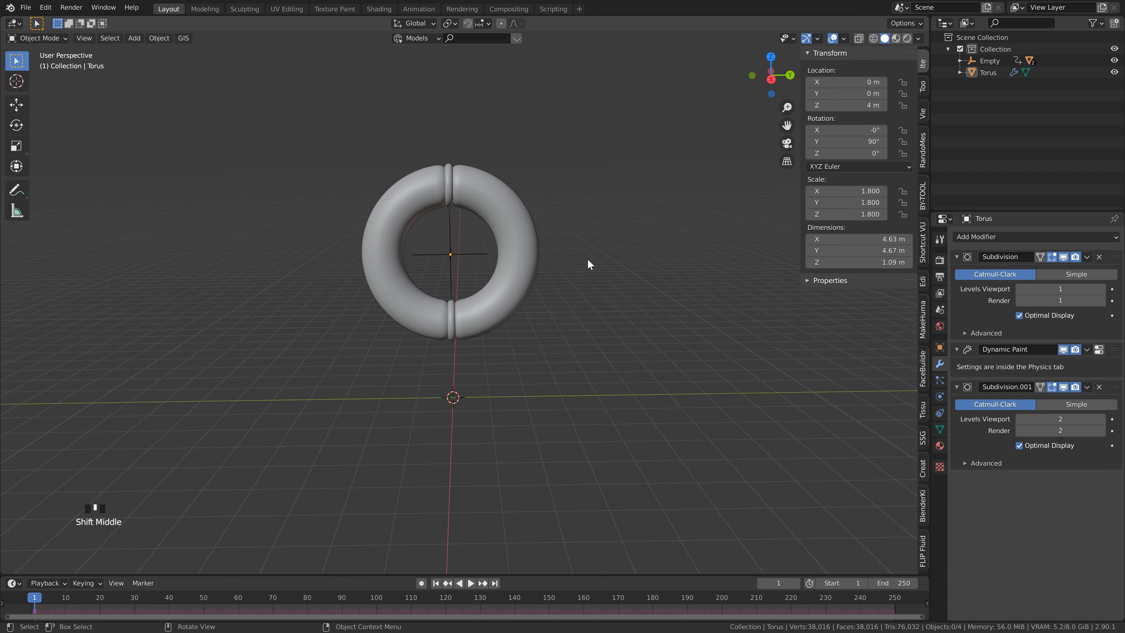
Step: Add a Plain Axes empty at the world origin and move it 7 m up along Z
key("shift+a")
mouse_move(587, 258)
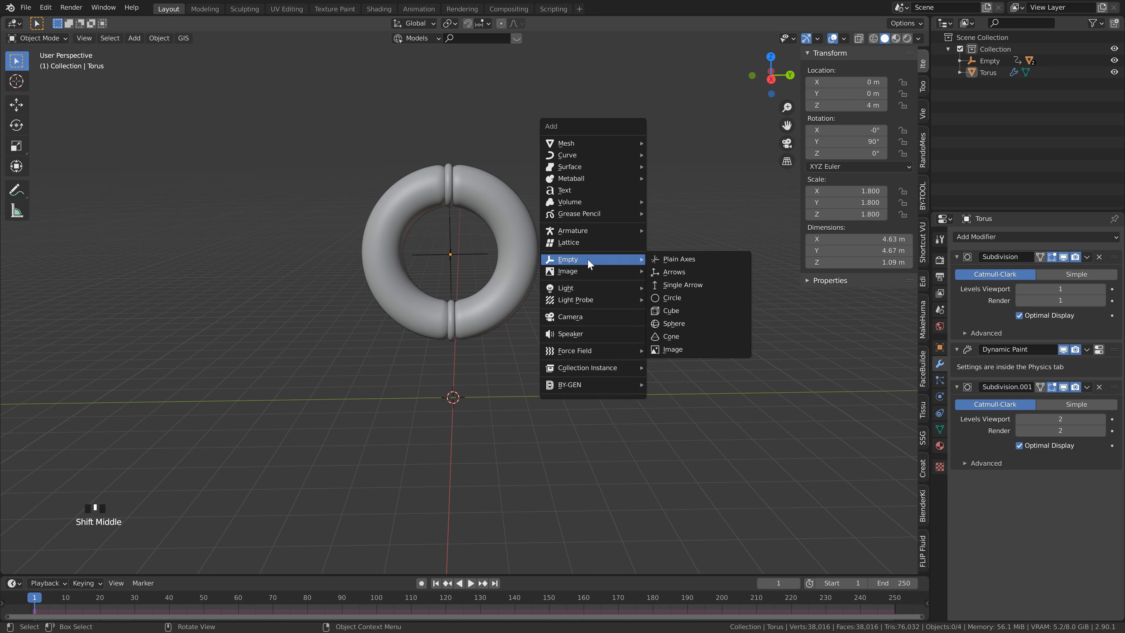
left_click(676, 257)
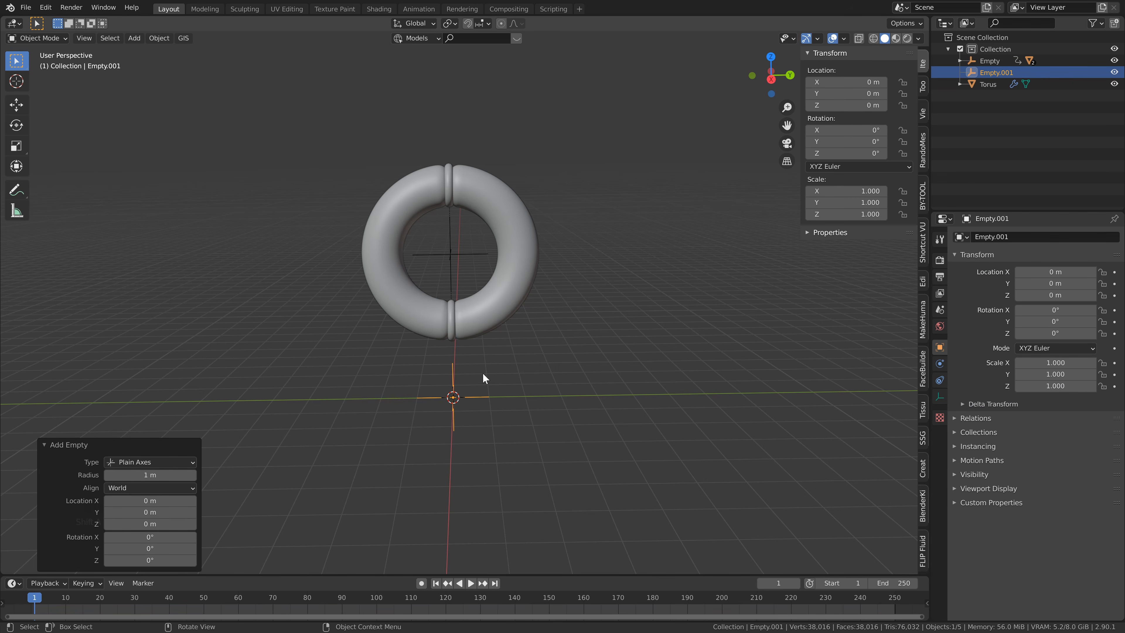
key("g")
key("z")
key("7")
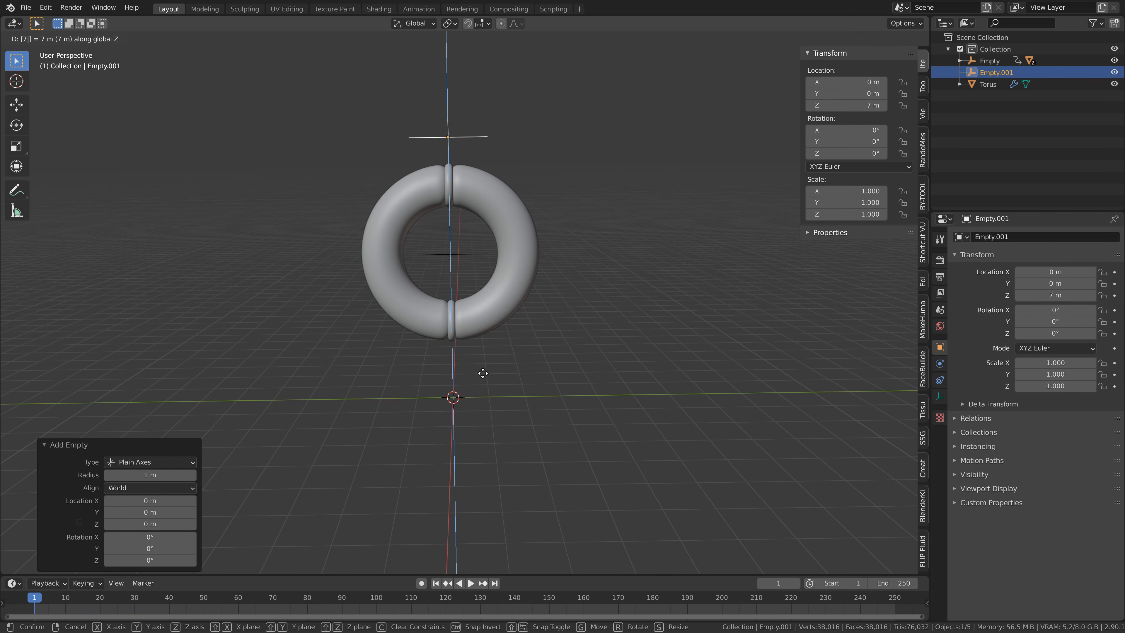
key("Return")
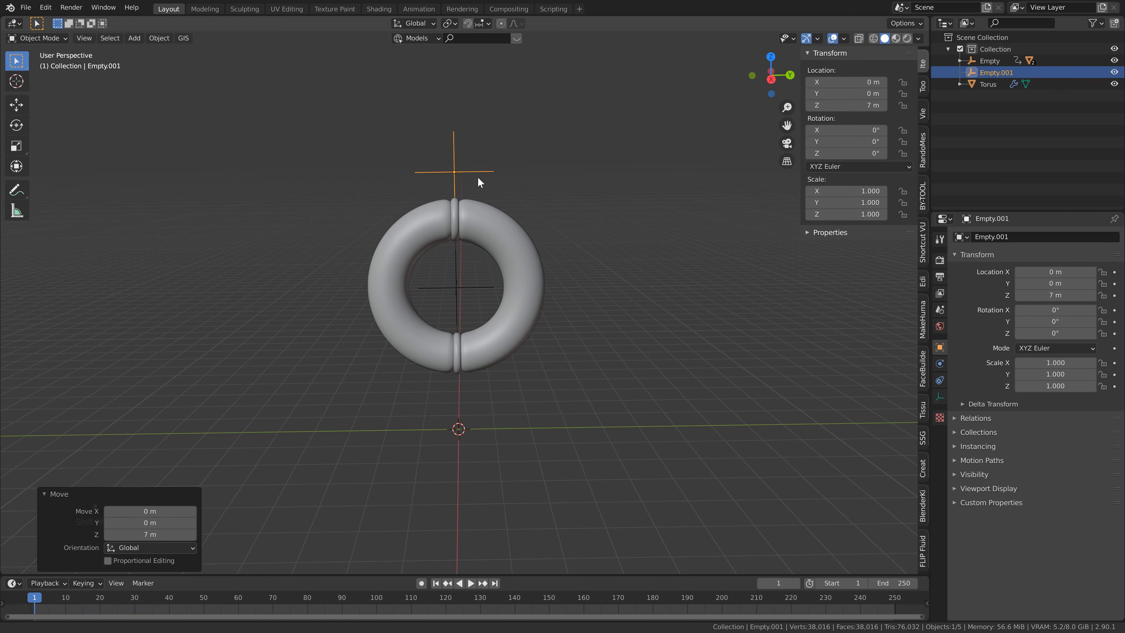
Step: Parent the large torus and the central empty to the upper empty with Keep Transform, and expand the hierarchy in the Outliner
left_click(517, 251)
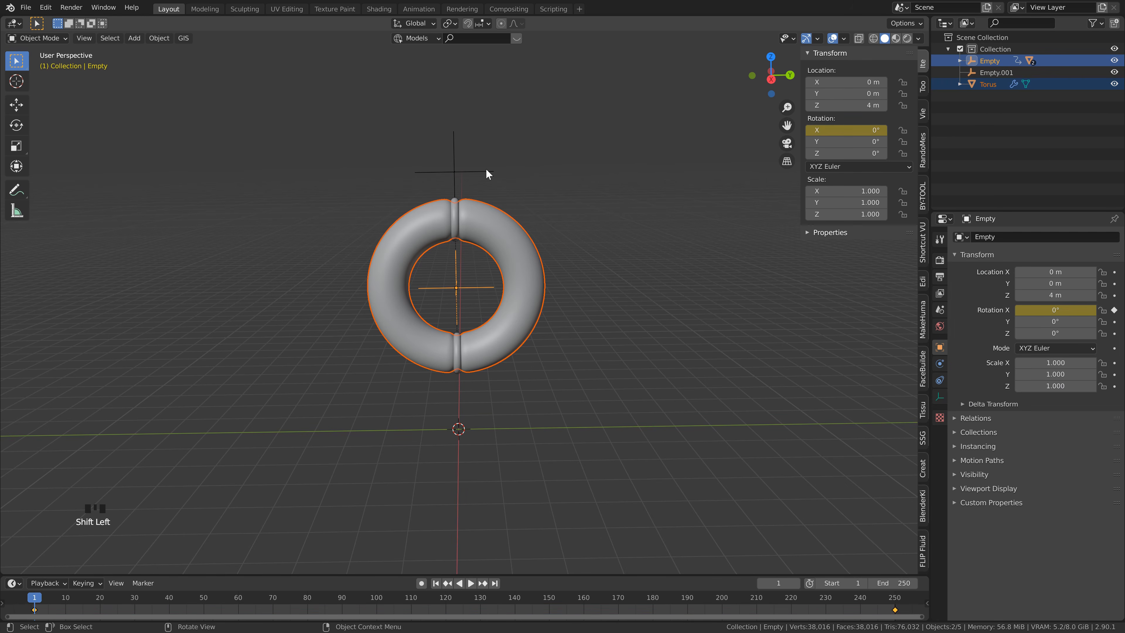
left_click(455, 149, "shift")
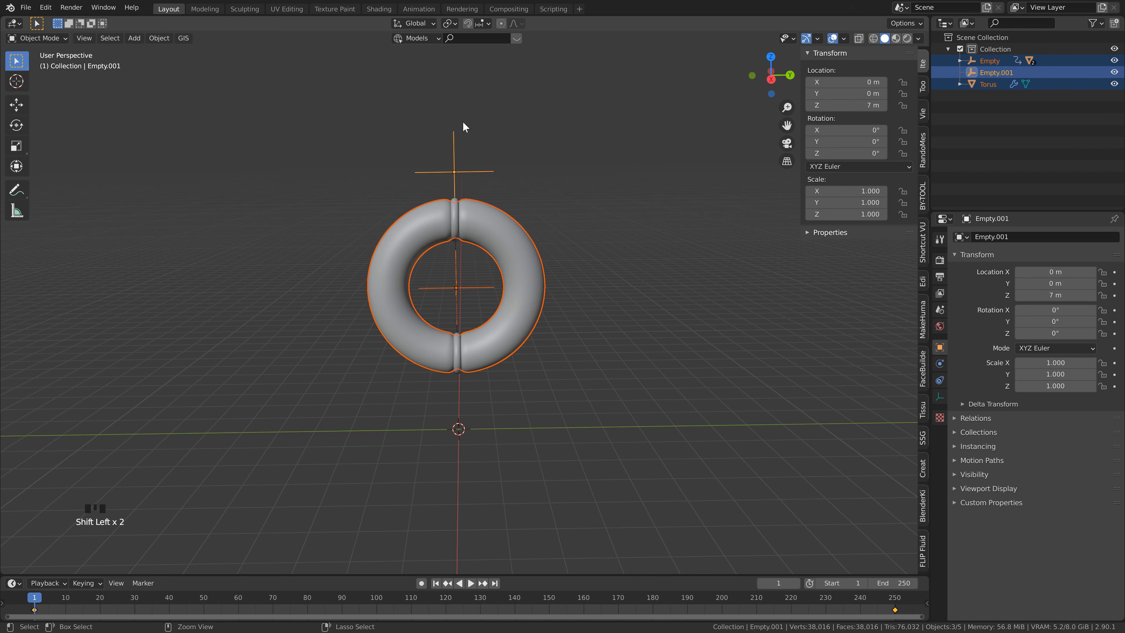
key("ctrl+p")
left_click(463, 122)
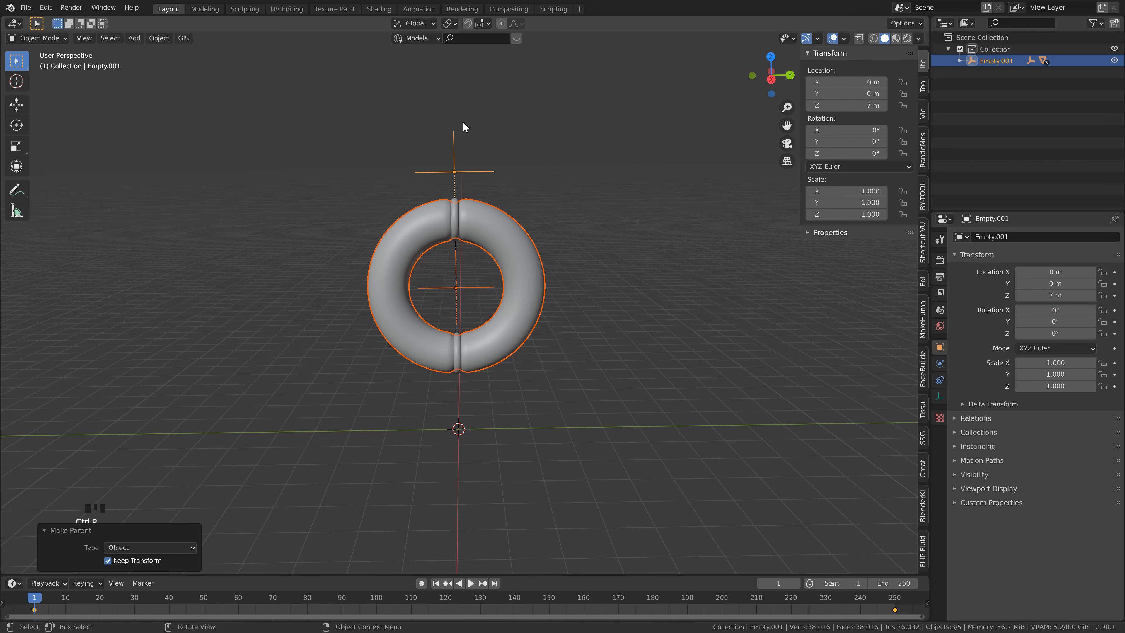
left_click(475, 141)
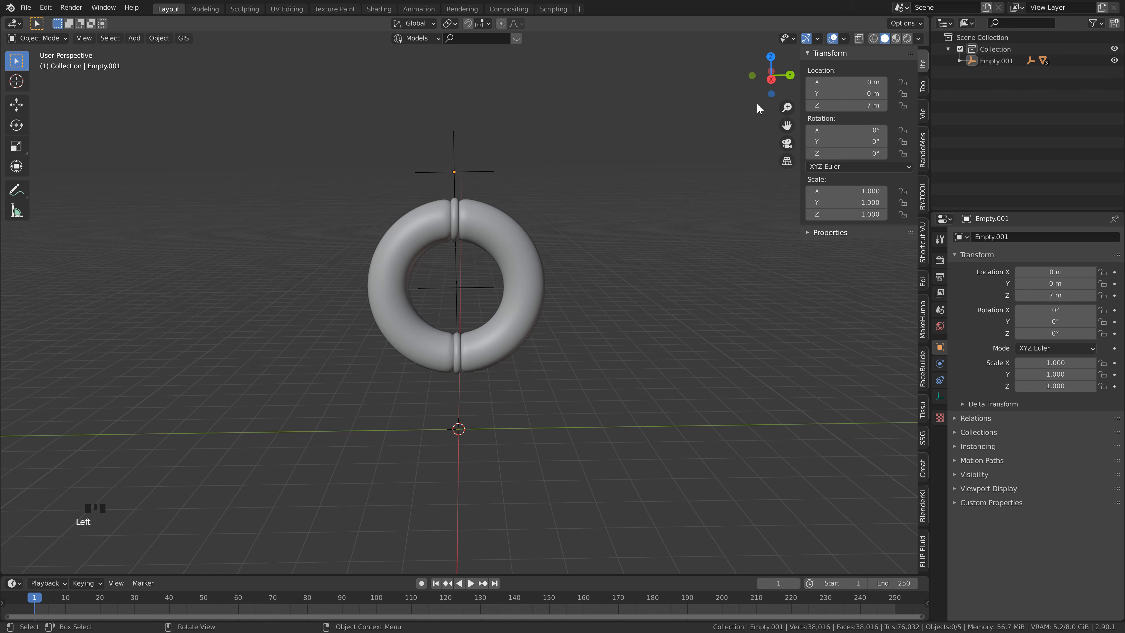
left_click(961, 60)
left_click(969, 72)
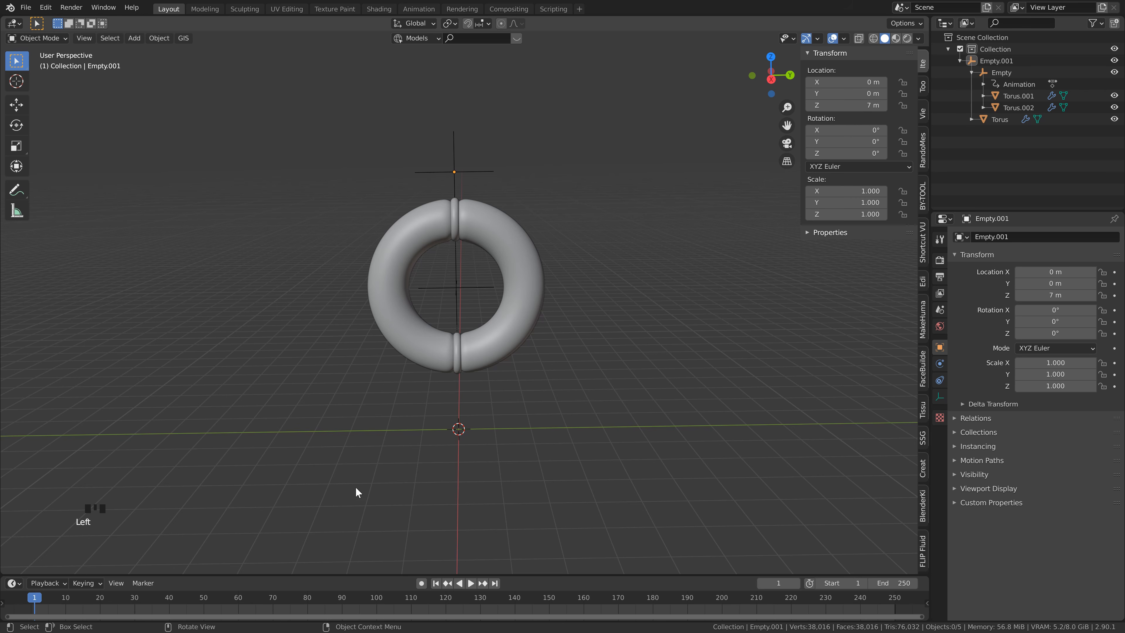
Step: Keyframe the upper empty's Z rotation at 0° on frame 1 and at 360° on frame 250
left_click(454, 149)
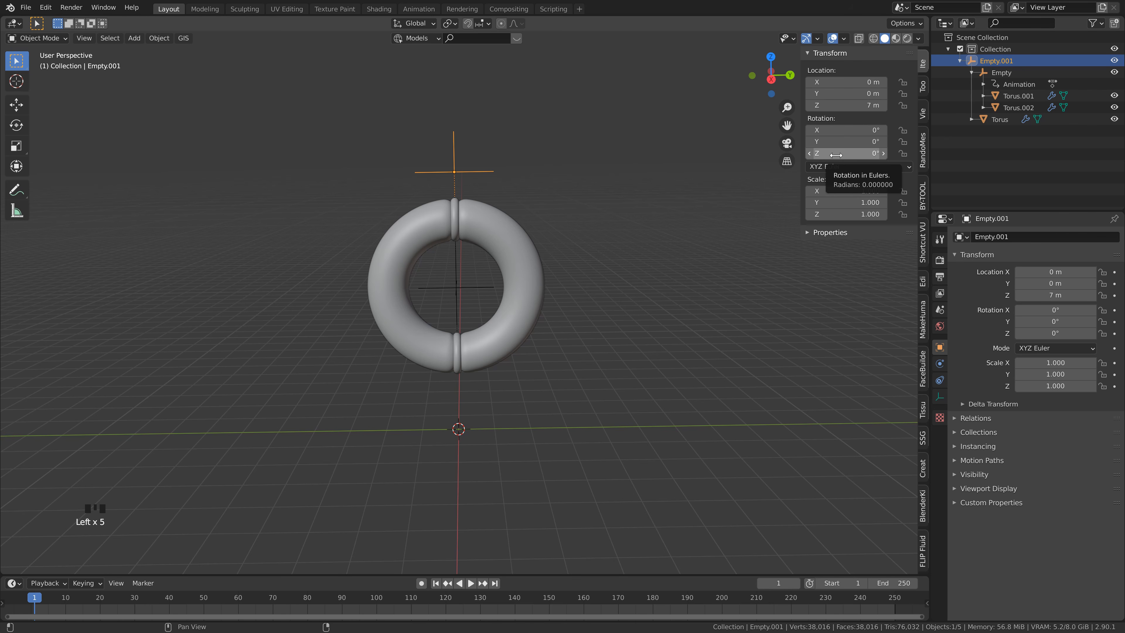
right_click_drag(860, 152, 880, 164)
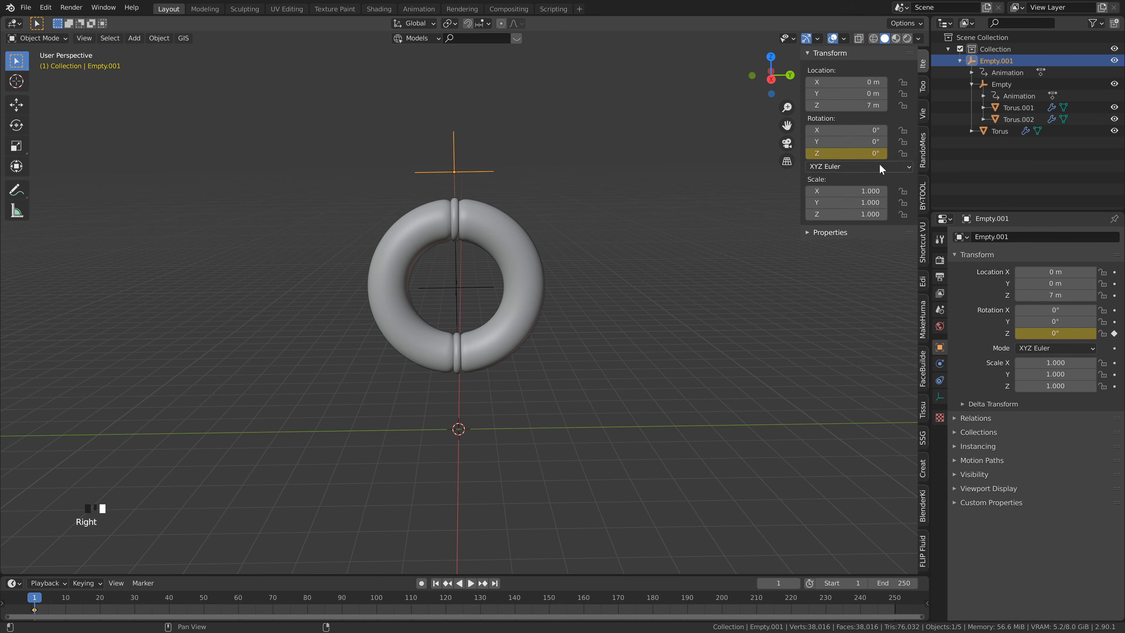
left_click(495, 584)
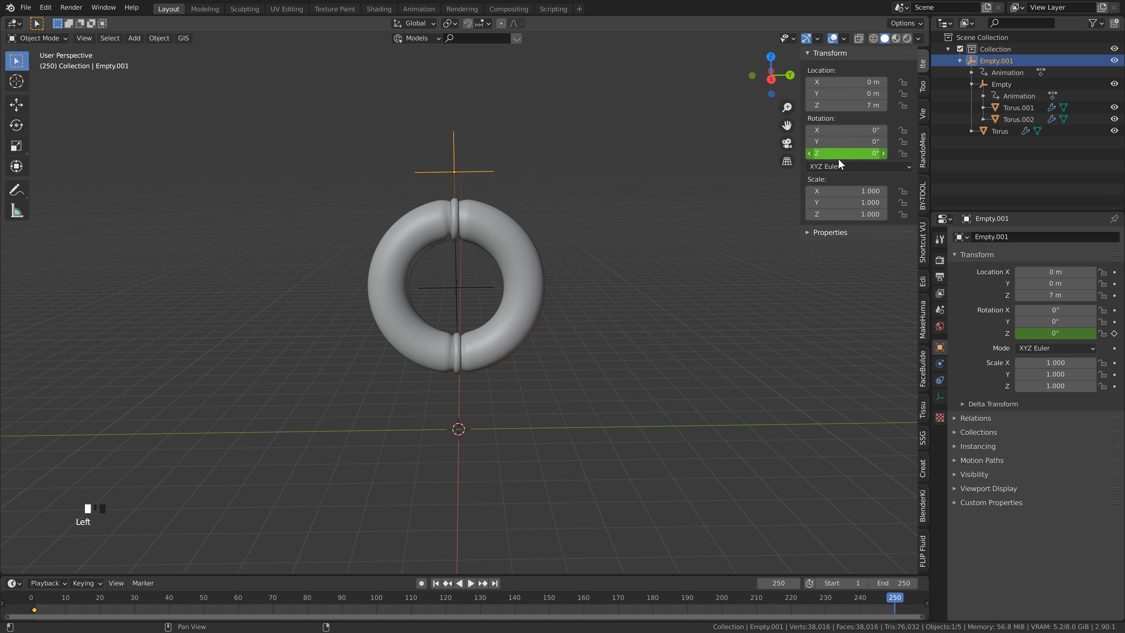
left_click(854, 155)
key("BackSpace")
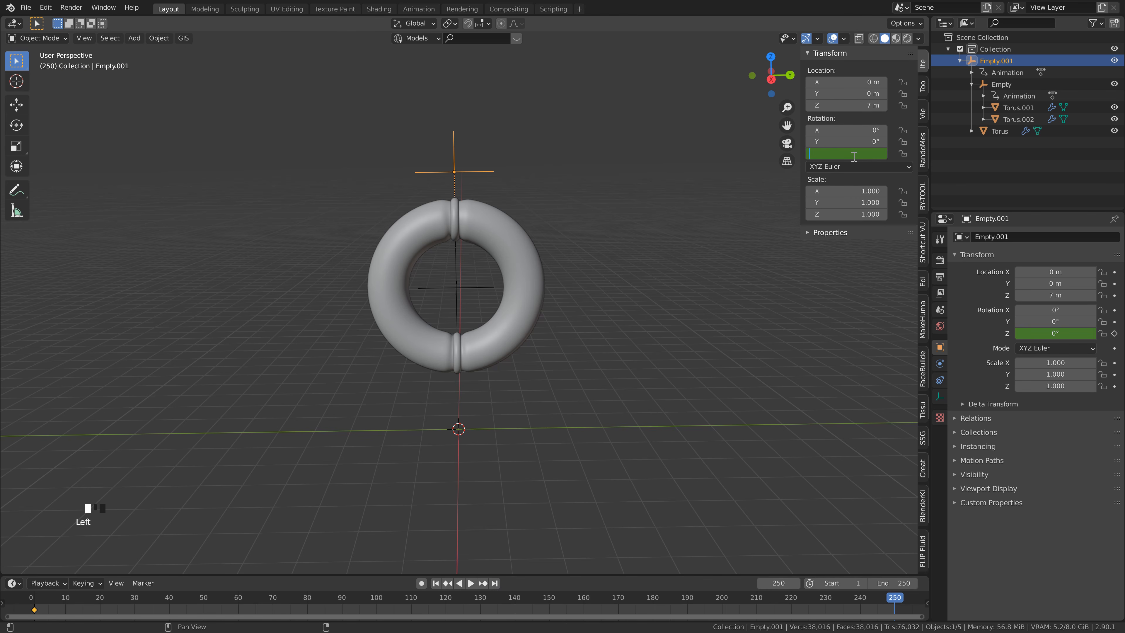
type("360")
key("Return")
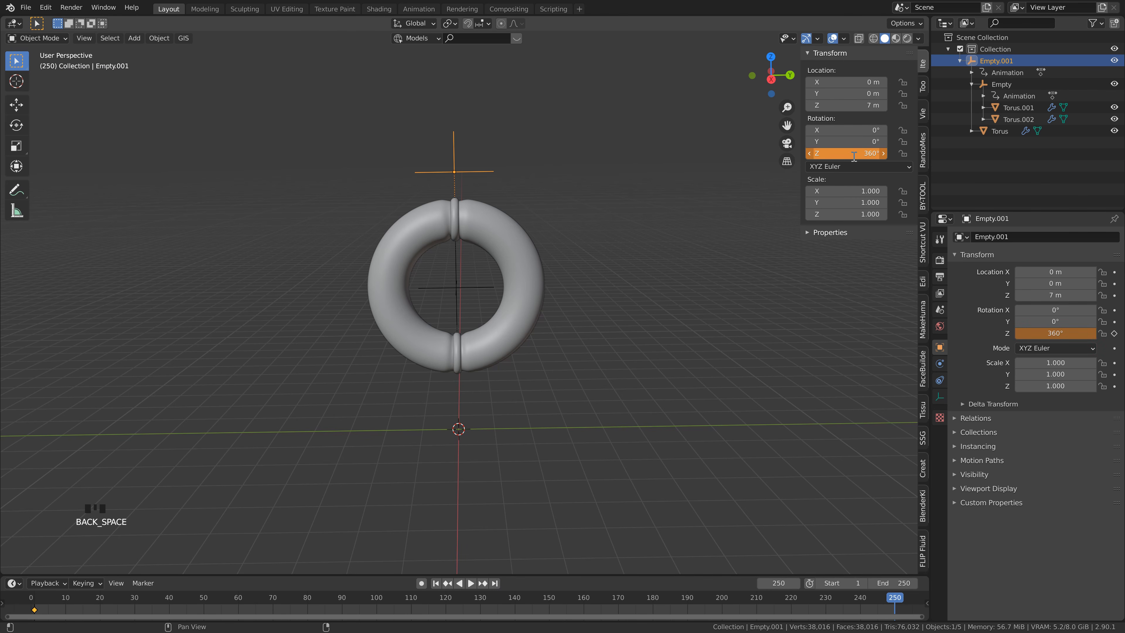
right_click(855, 155)
left_click(840, 156)
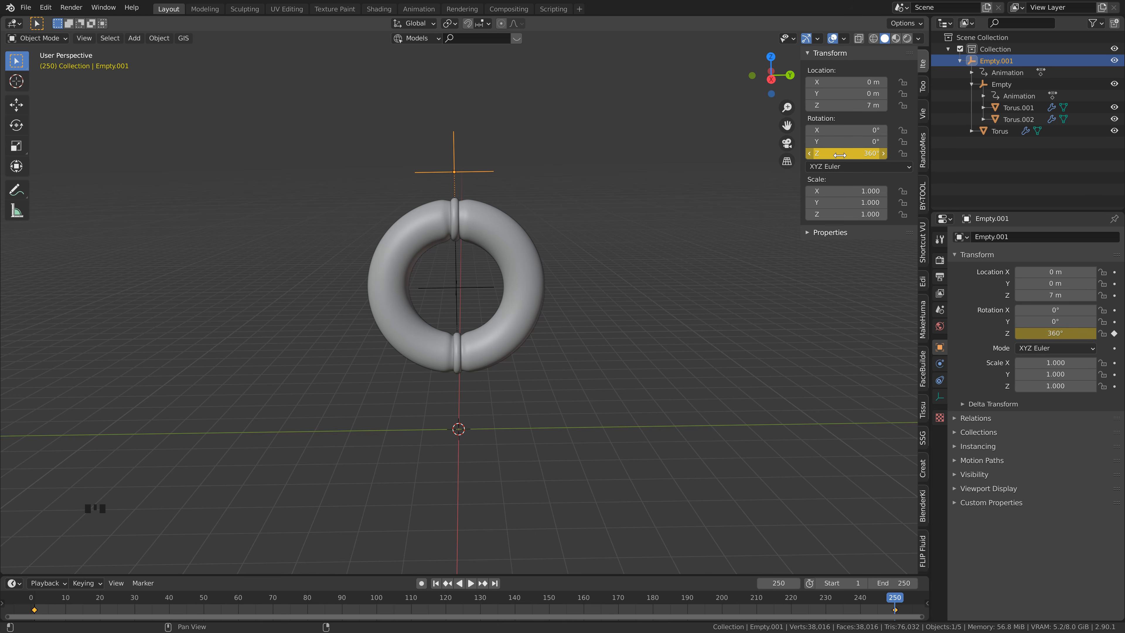
Step: Play the animation to check the torus spinning with the upper empty, and return to frame 1
left_click(615, 339)
key("space")
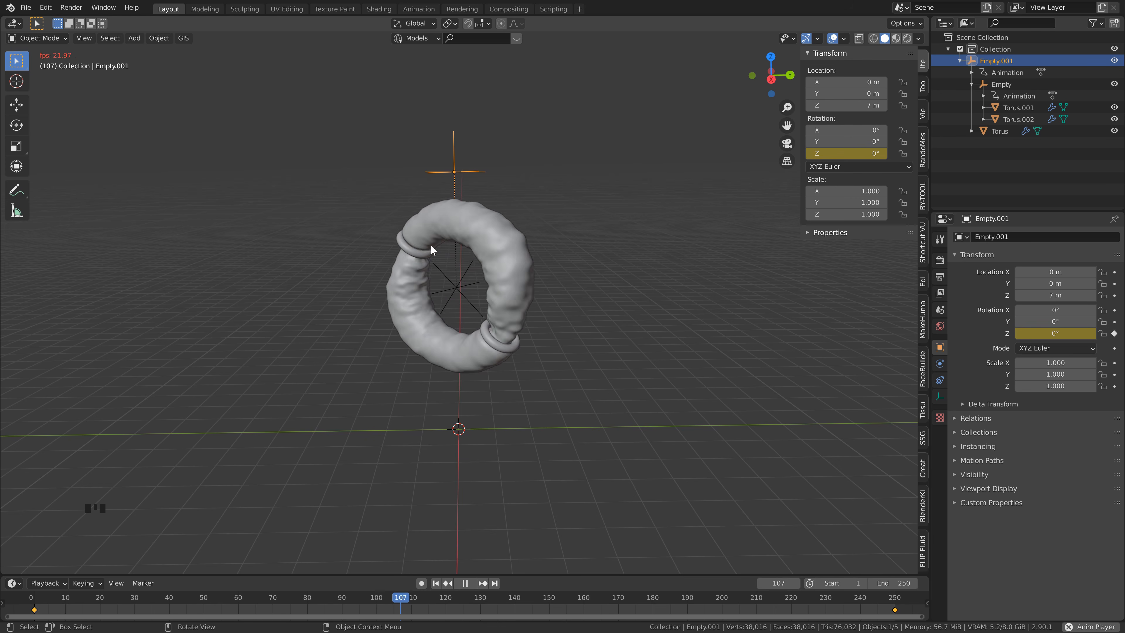
key("space")
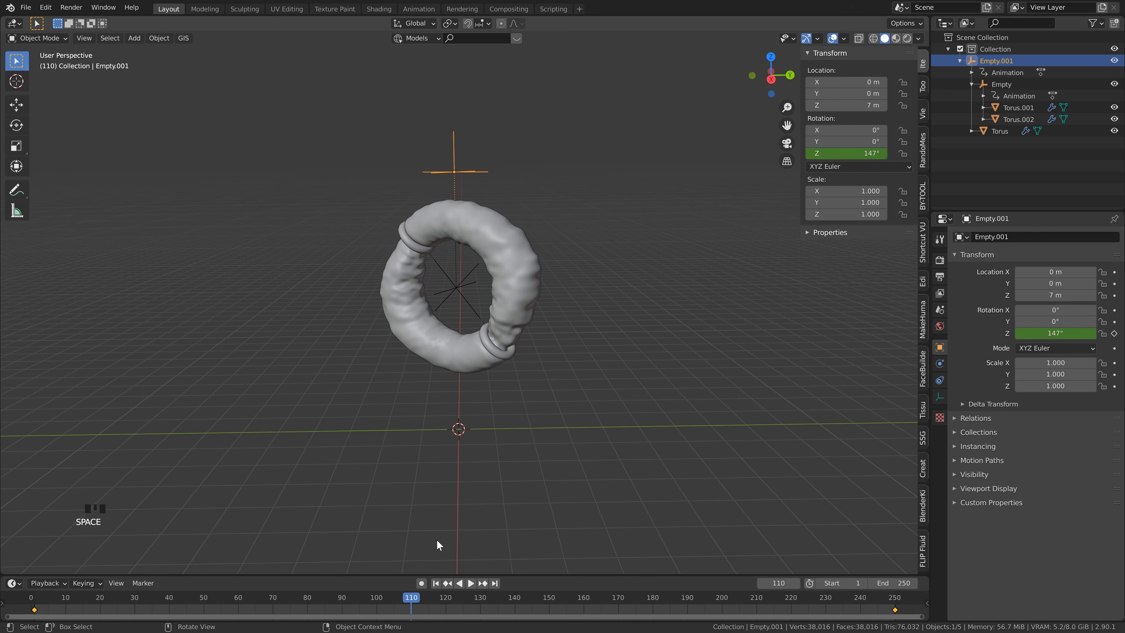
left_click(438, 582)
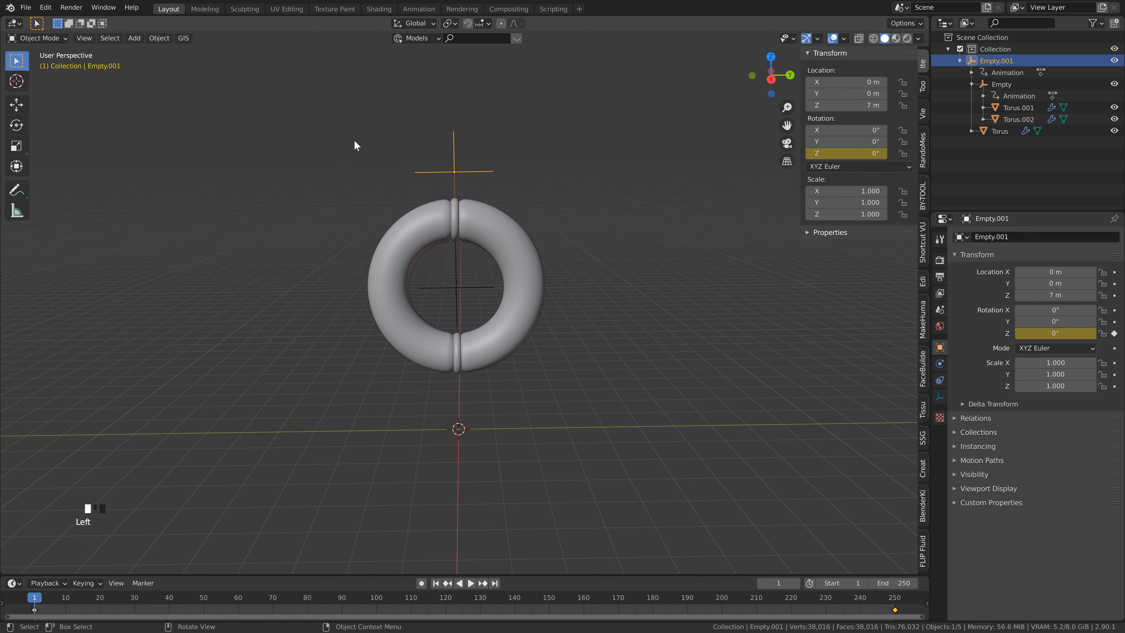
Step: Set the upper empty's rotation keyframes to Linear interpolation in the Graph Editor, and play the result in the 3D Viewport before returning to frame 1
left_click(15, 23)
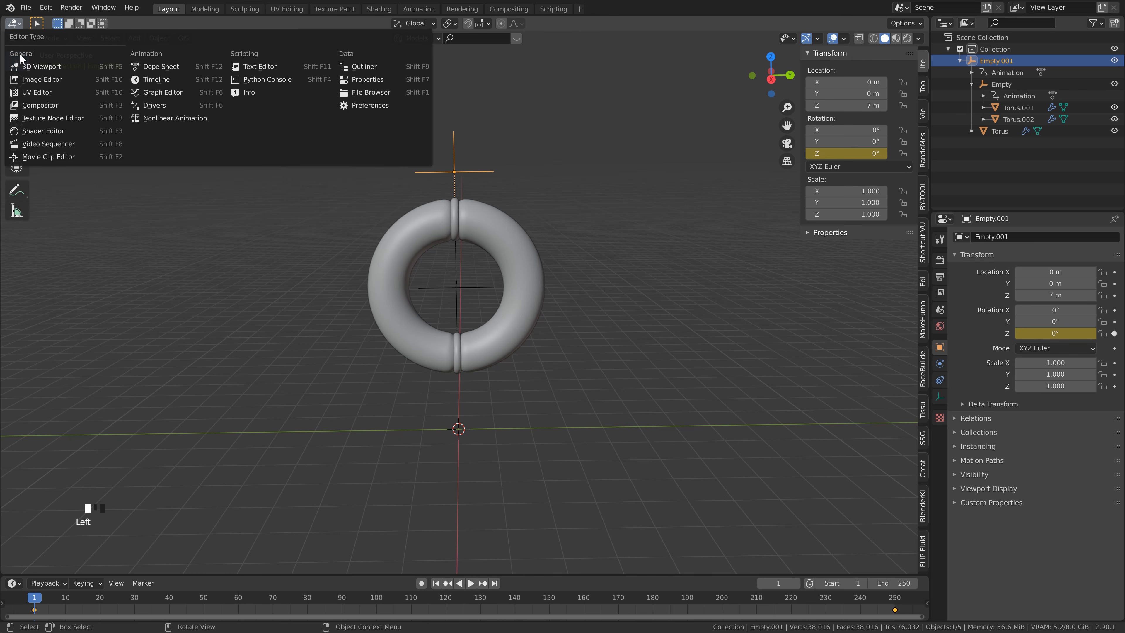
left_click(163, 92)
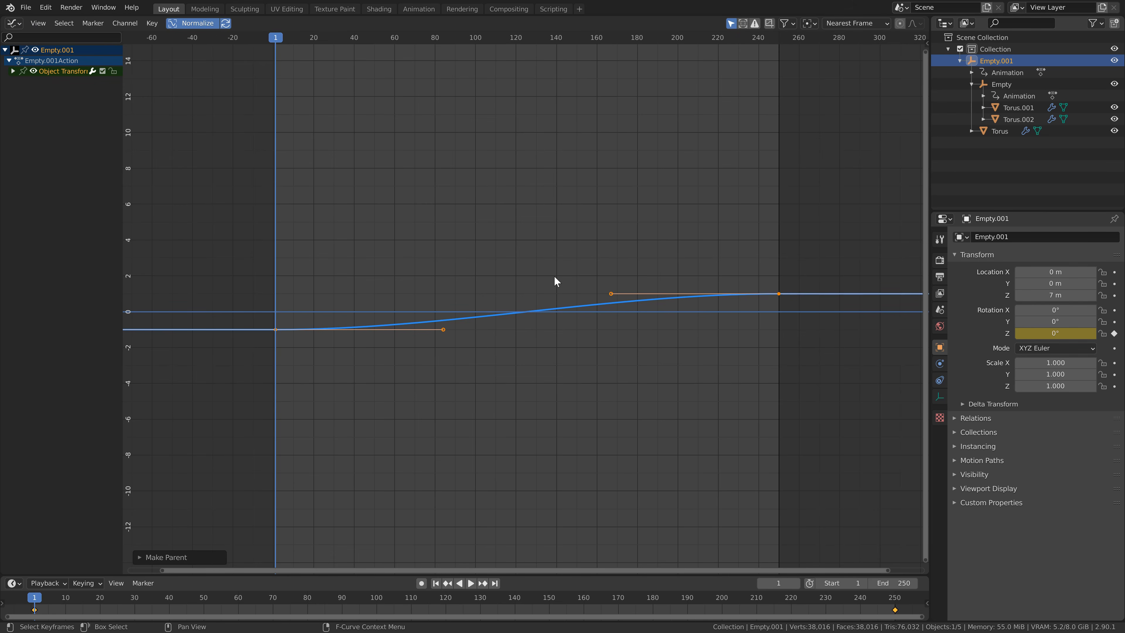
key("t")
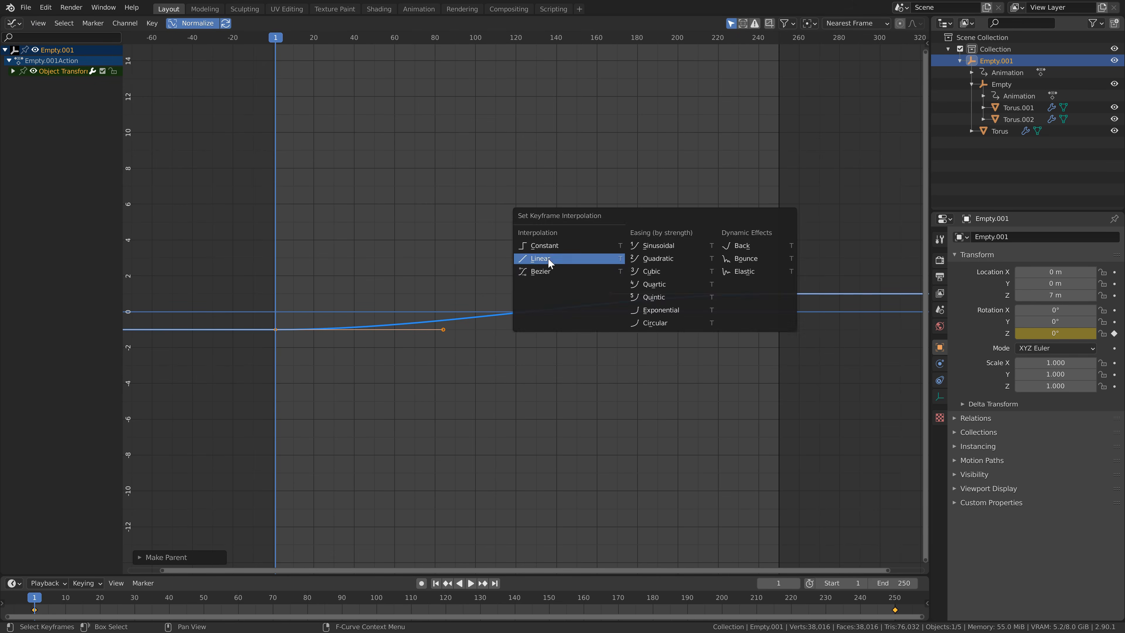
left_click(548, 261)
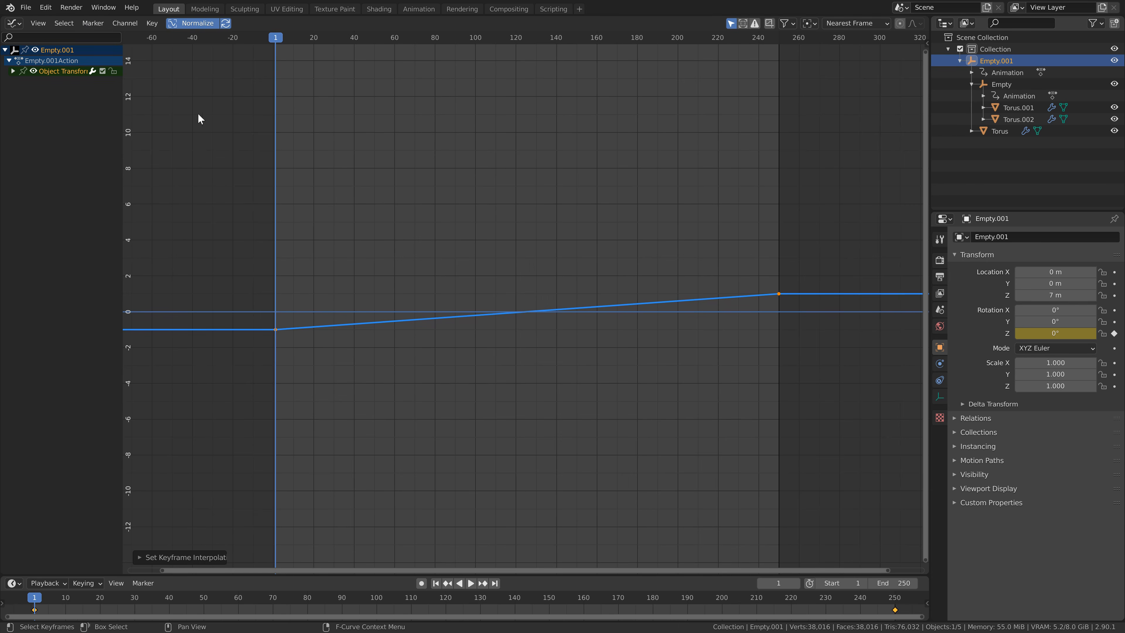
left_click(14, 23)
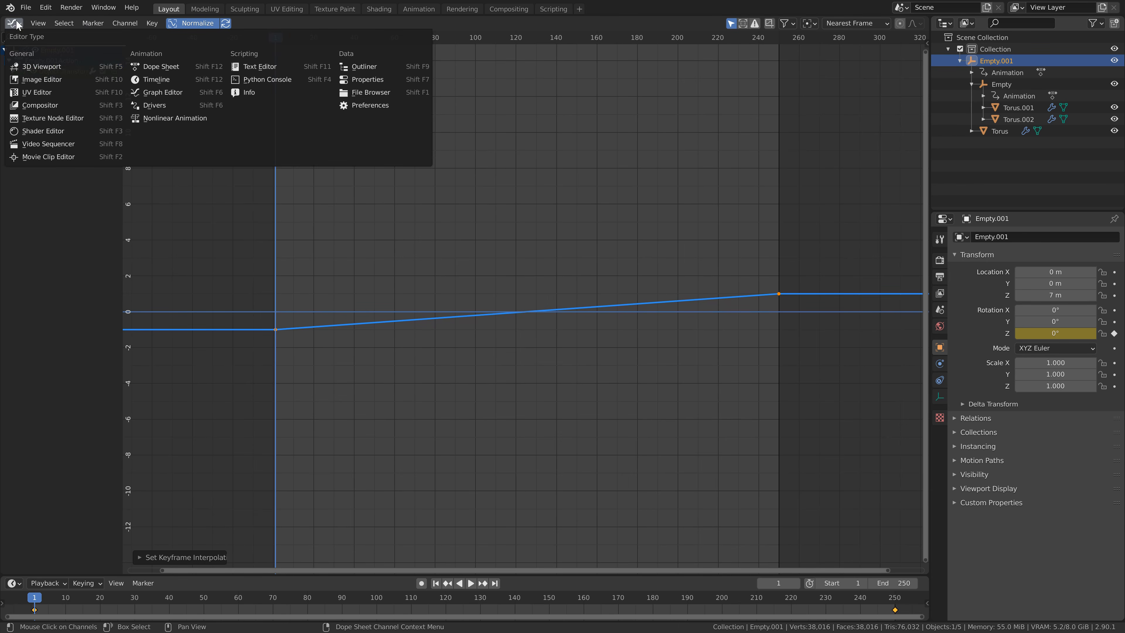
left_click(27, 67)
key("space")
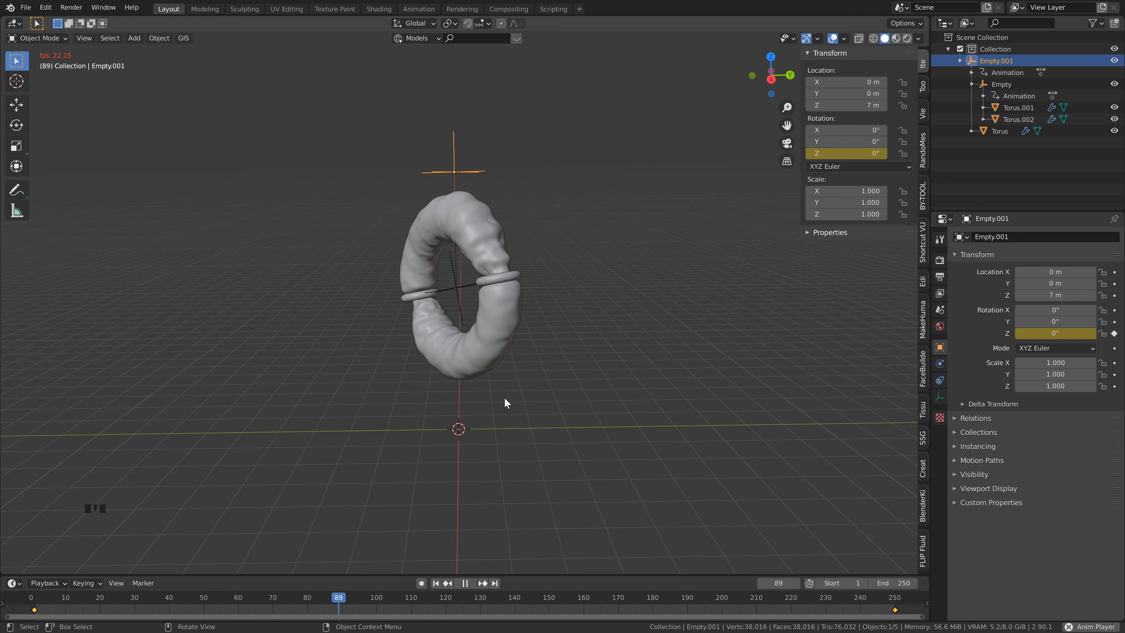
left_click(436, 583)
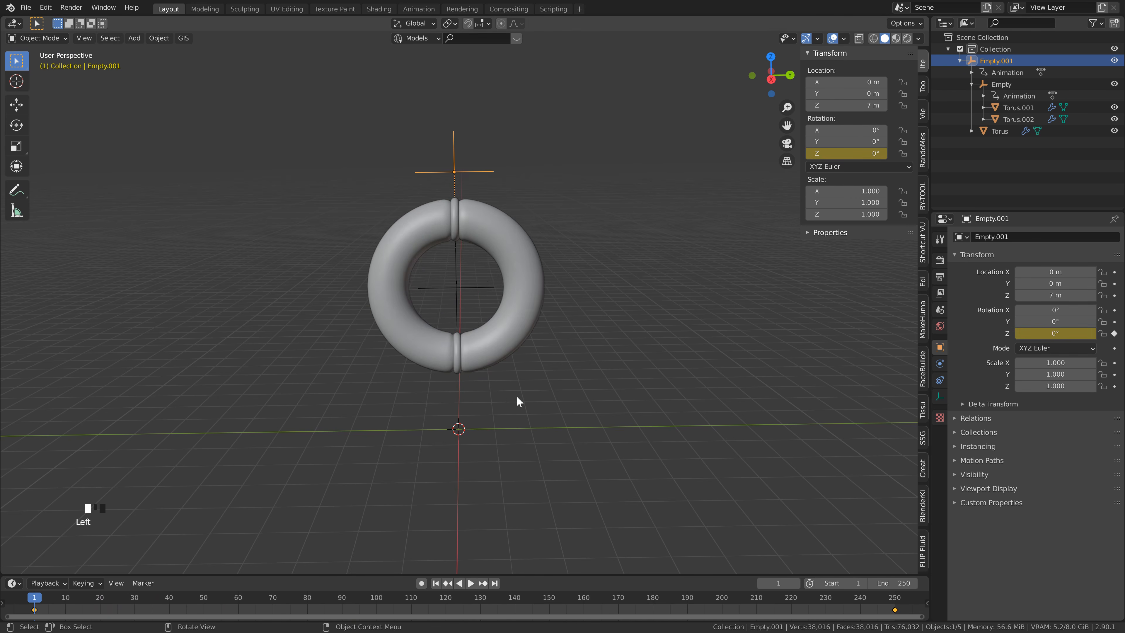
Step: Add a mesh plane at the world origin as a floor and scale it by 20
middle_click_drag(517, 396, 446, 335, "shift")
key("shift+a")
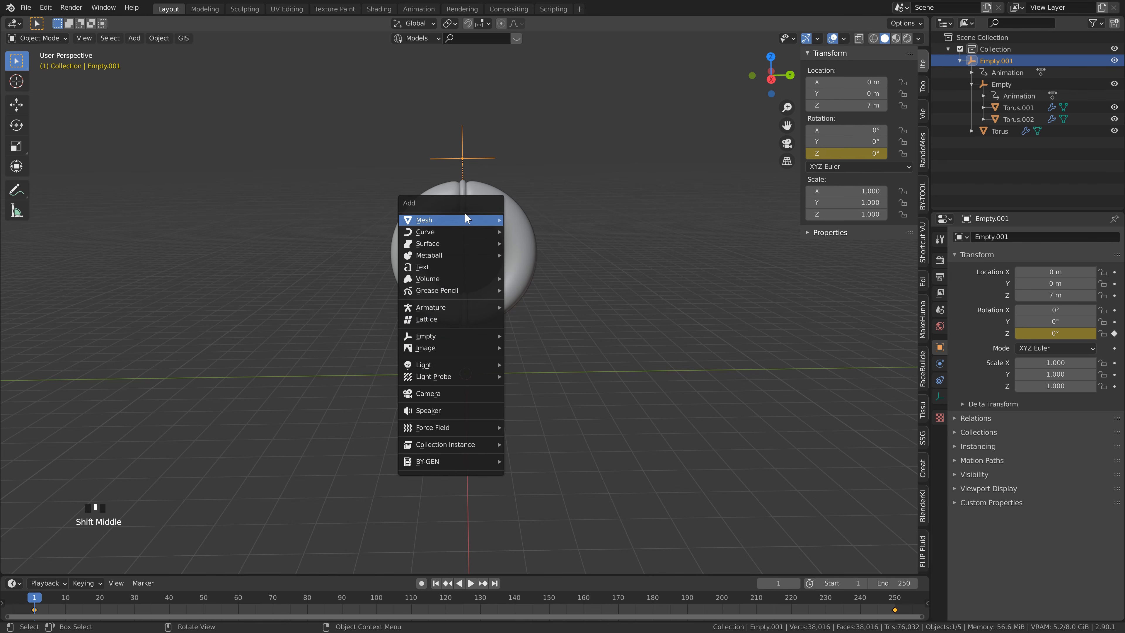
mouse_move(465, 219)
left_click(532, 219)
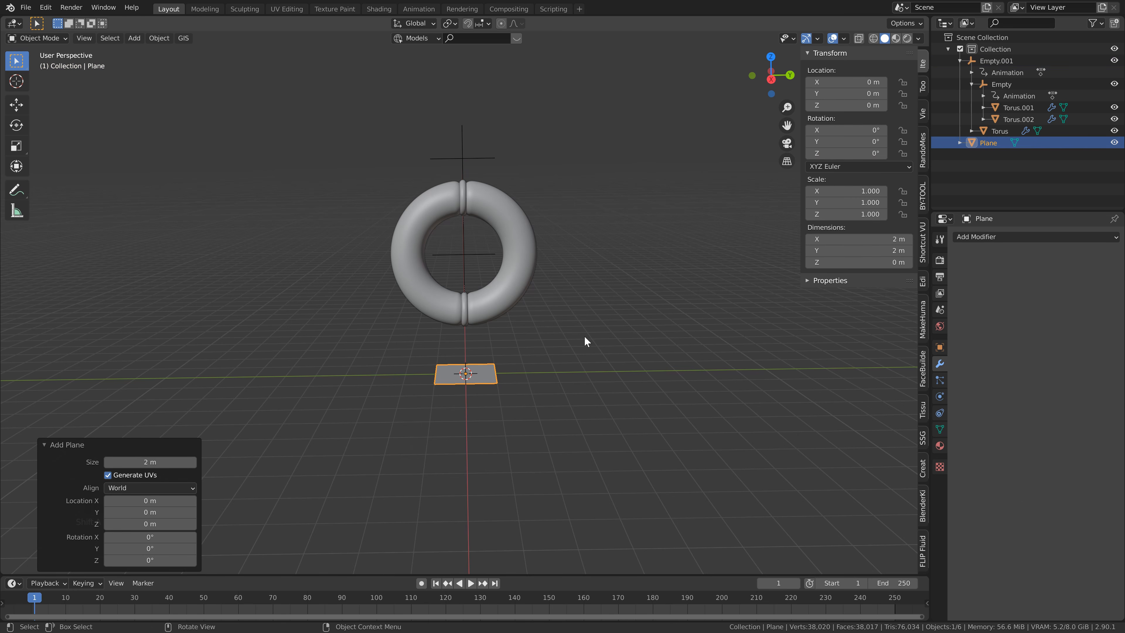
key("s")
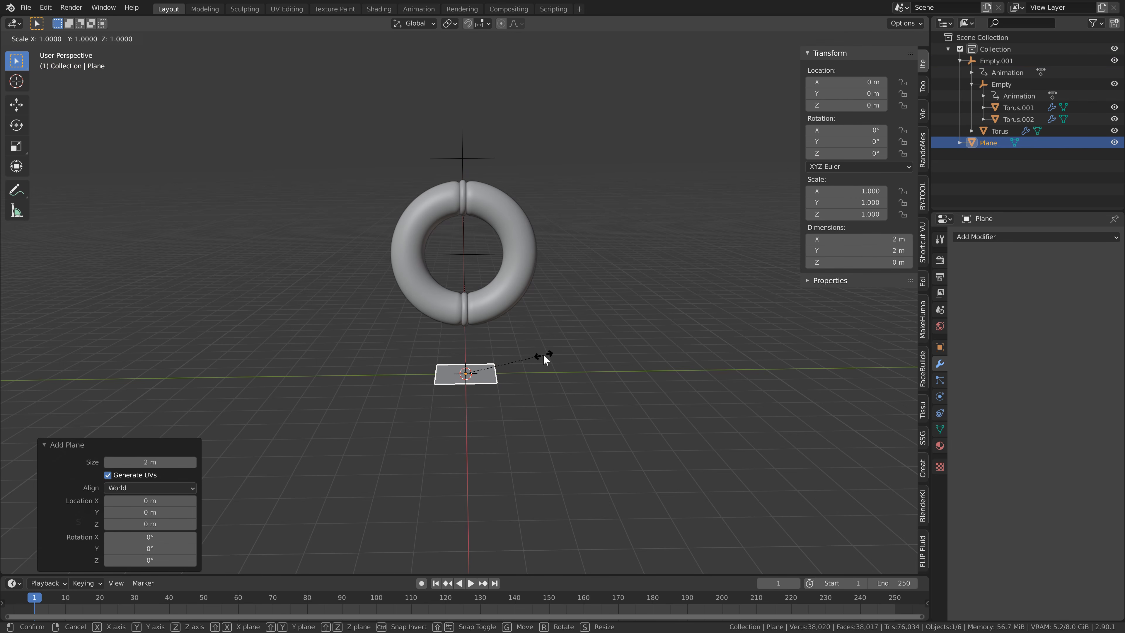
key("2")
key("0")
key("Return")
scroll(544, 359, "down", 5)
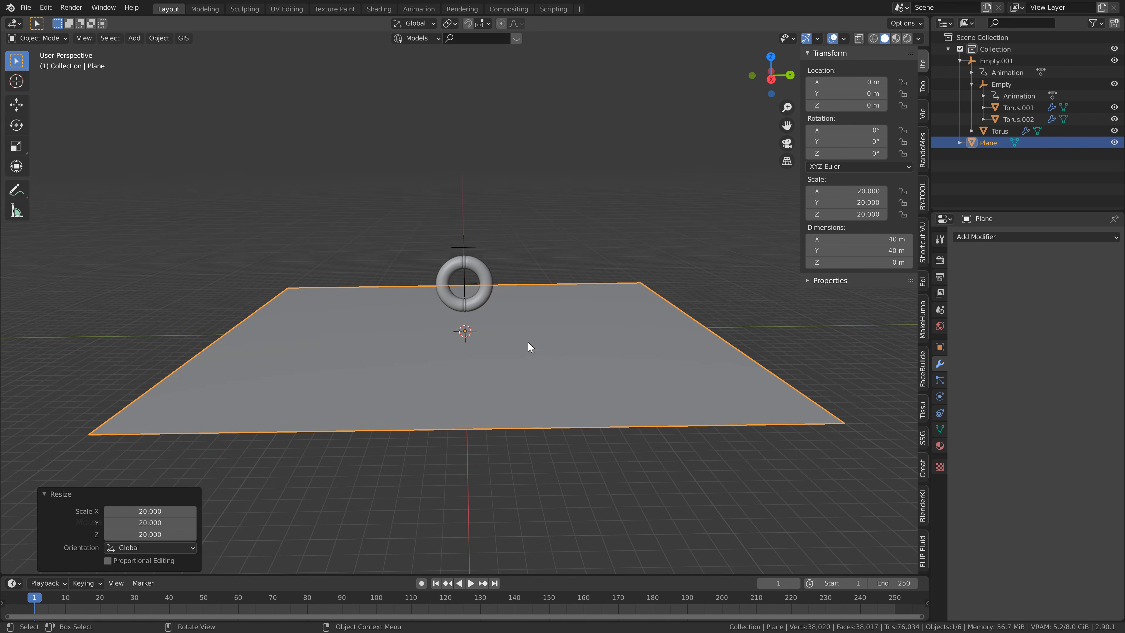
Step: Move the floor plane about -12.75 m along the X axis behind the torus
middle_click_drag(467, 333, 481, 432)
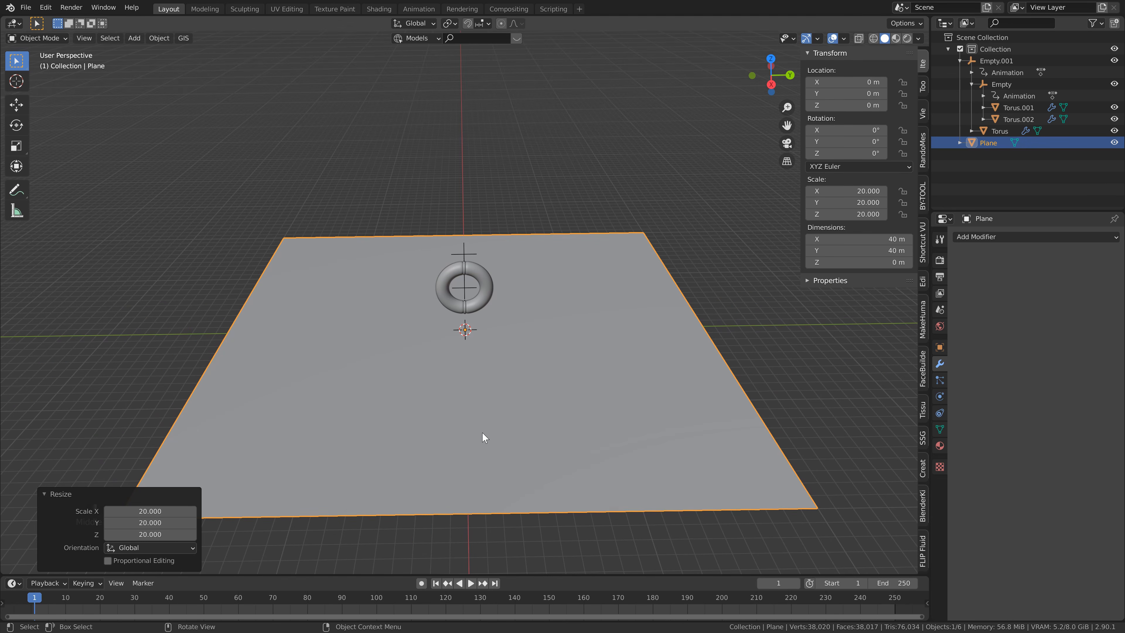
key("g")
key("x")
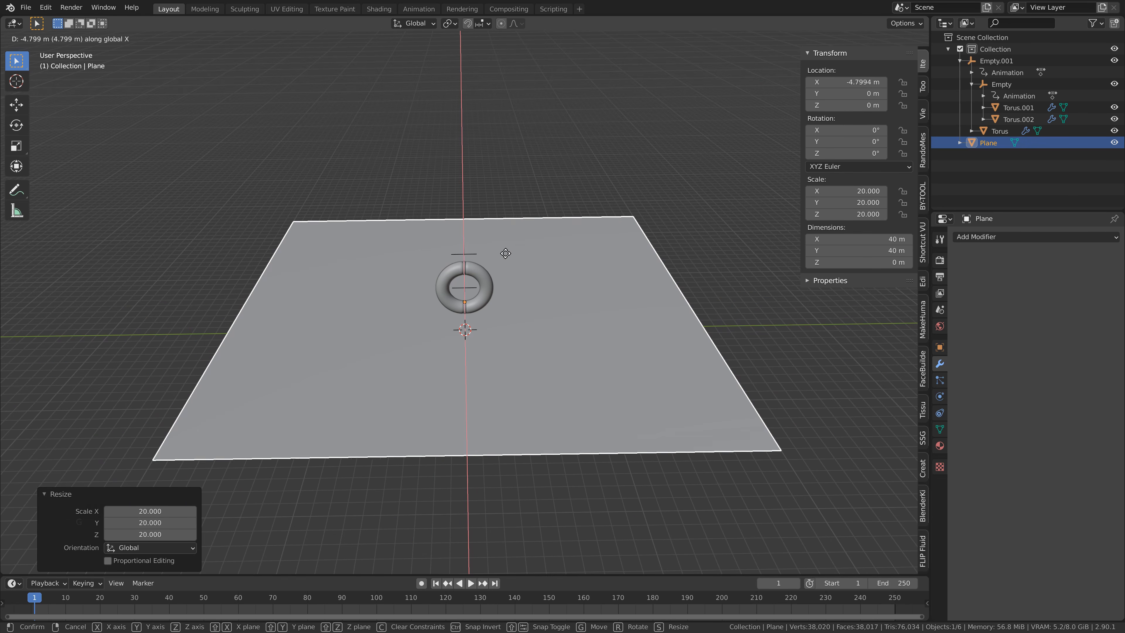
left_click(512, 213)
scroll(502, 316, "up", 2)
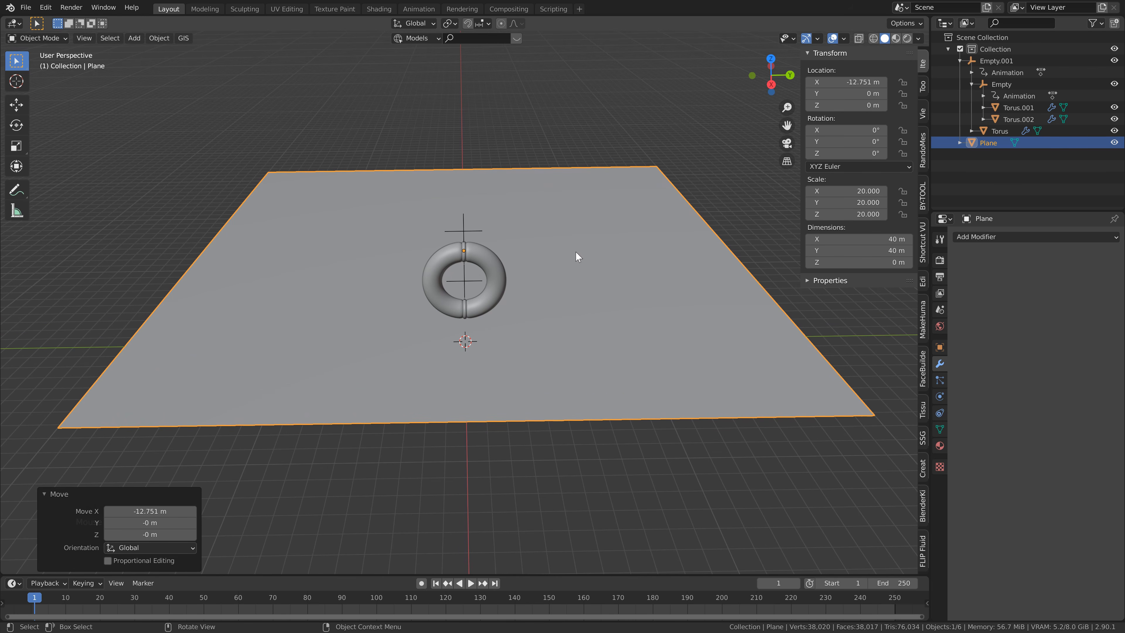
Step: Apply all transforms to the floor plane and set its origin to its geometry
key("ctrl+a")
left_click(608, 288)
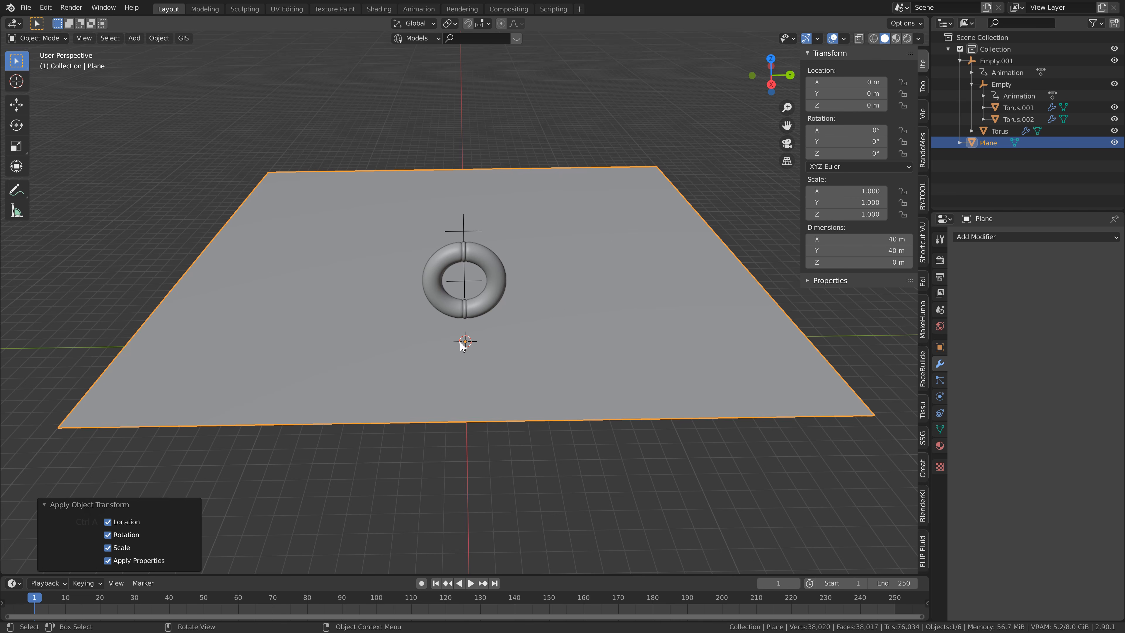
right_click(568, 322)
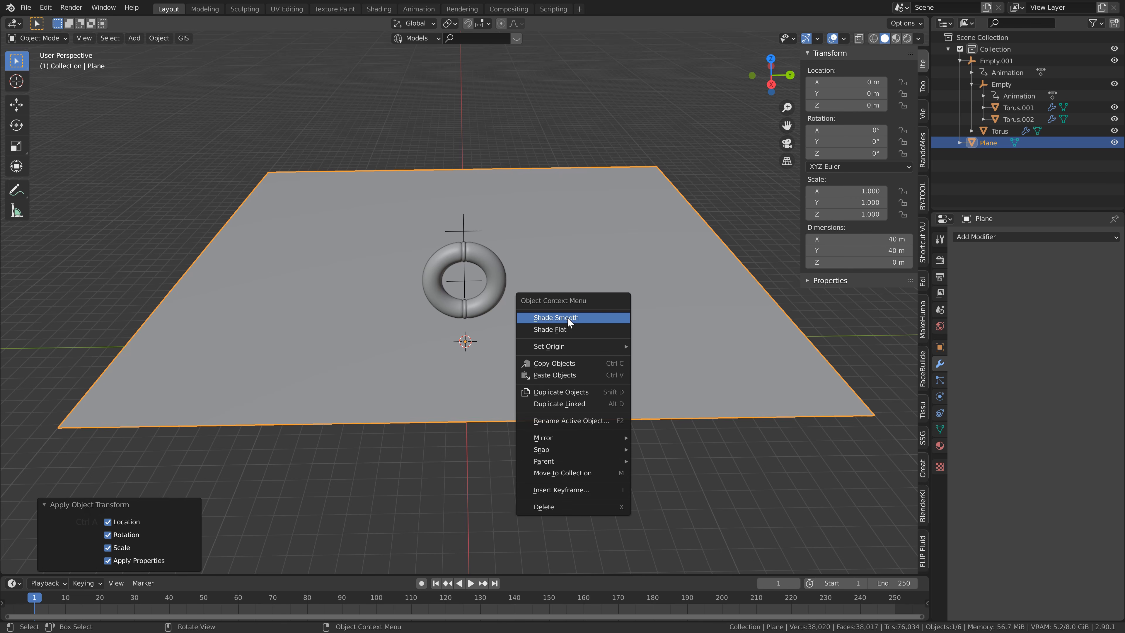
mouse_move(563, 345)
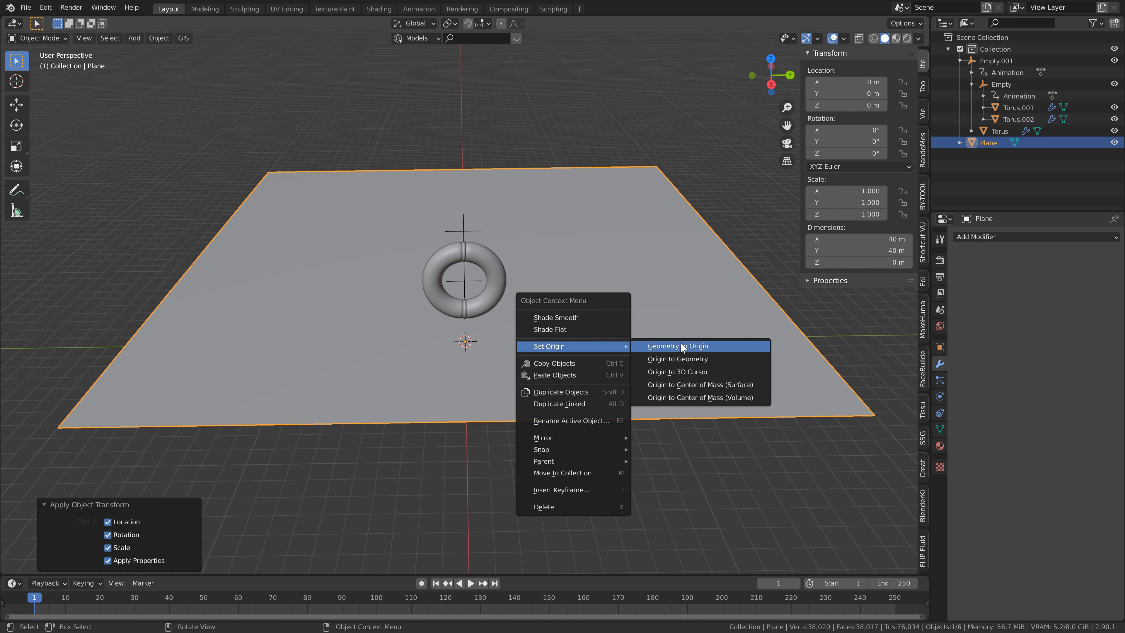
left_click(695, 358)
Step: Subdivide the floor plane's mesh in Edit Mode with 100 cuts and save the file
scroll(562, 306, "down", 1)
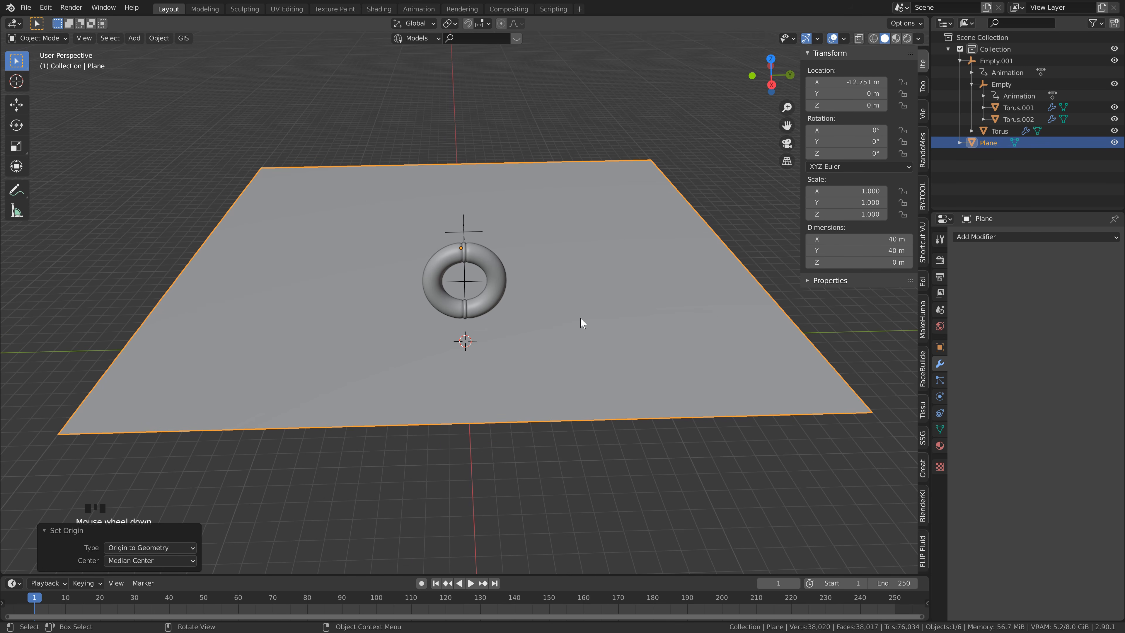
key("Tab")
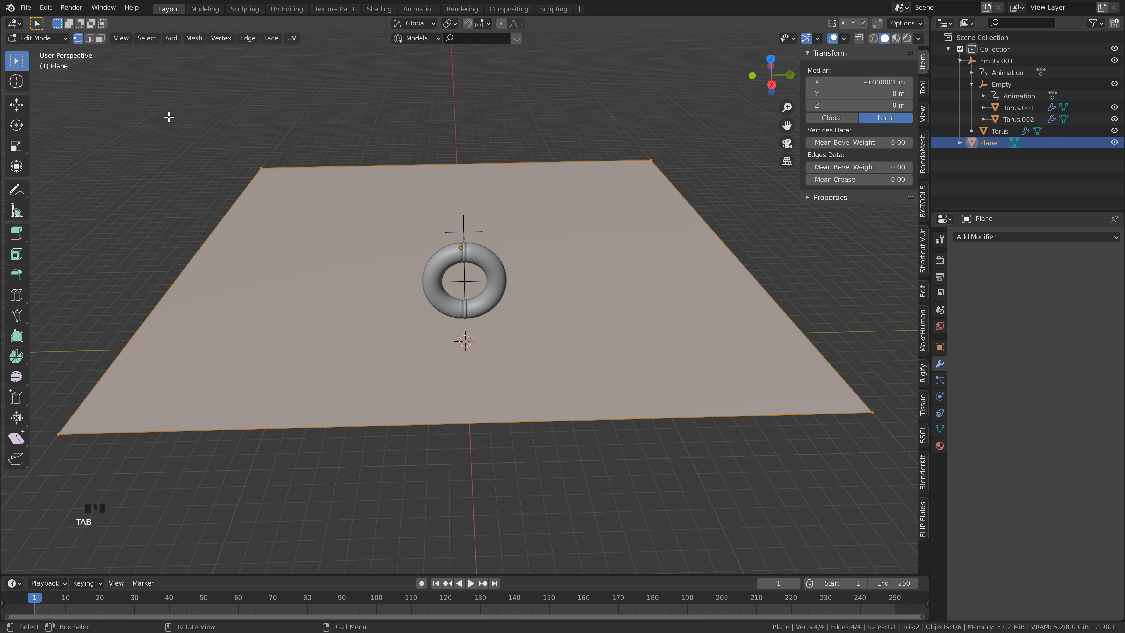
left_click(46, 37)
left_click(51, 66)
right_click(419, 218)
left_click(419, 218)
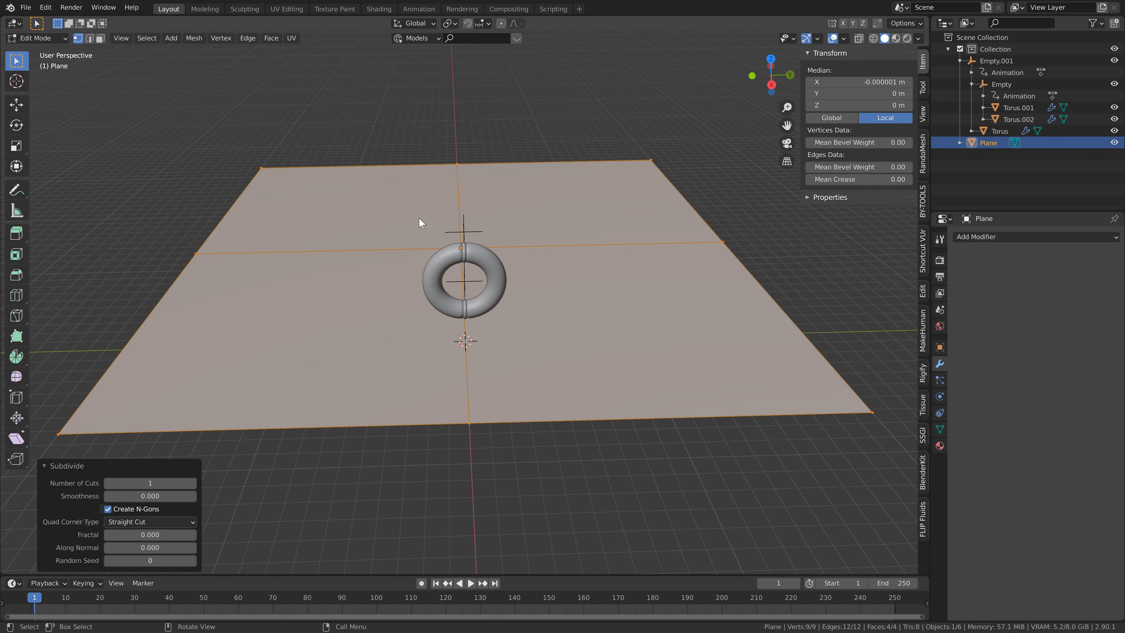
left_click(161, 483)
type("100")
key("Return")
scroll(540, 364, "up", 1)
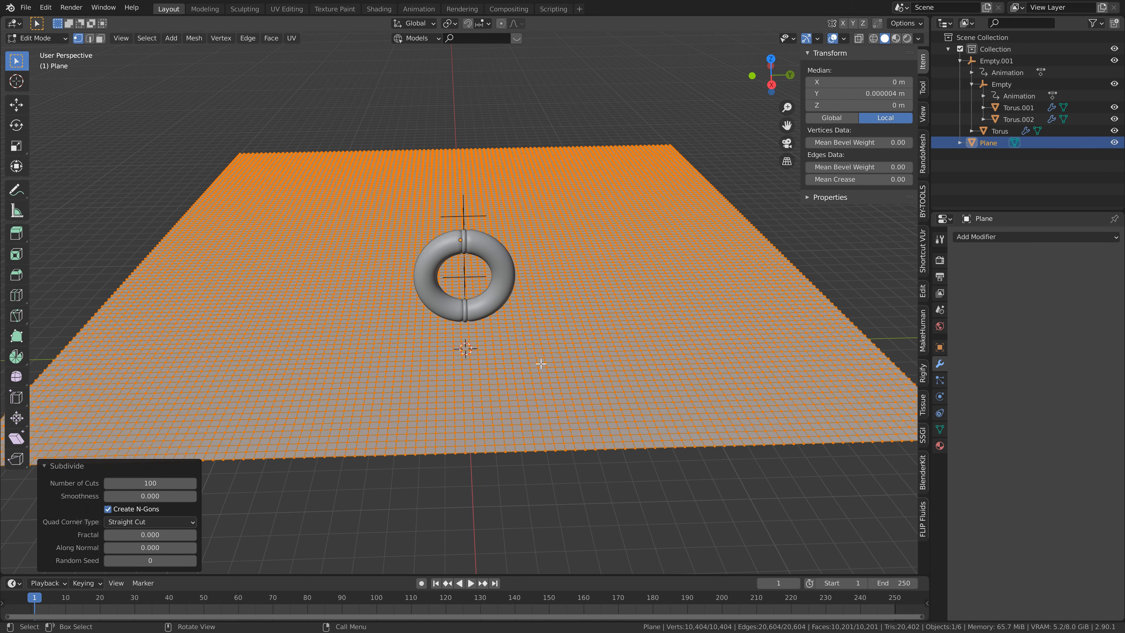
key("ctrl+s")
Step: Subdivide the whole floor mesh once more with 1 cut and return to Object Mode
middle_click_drag(483, 403, 553, 377)
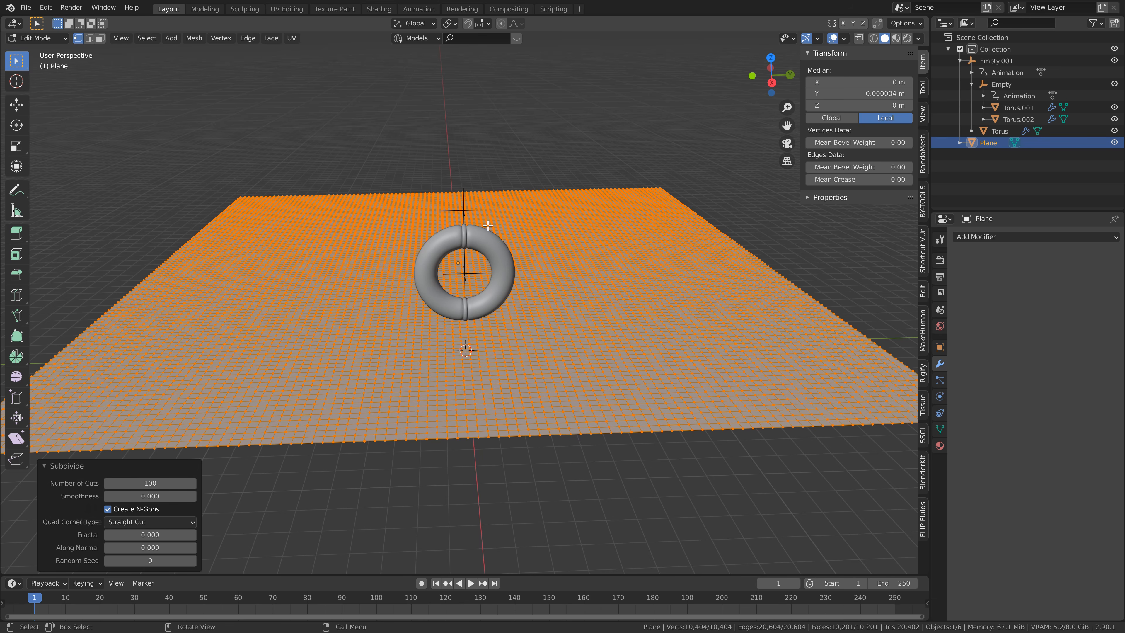
right_click(584, 320)
left_click(585, 320)
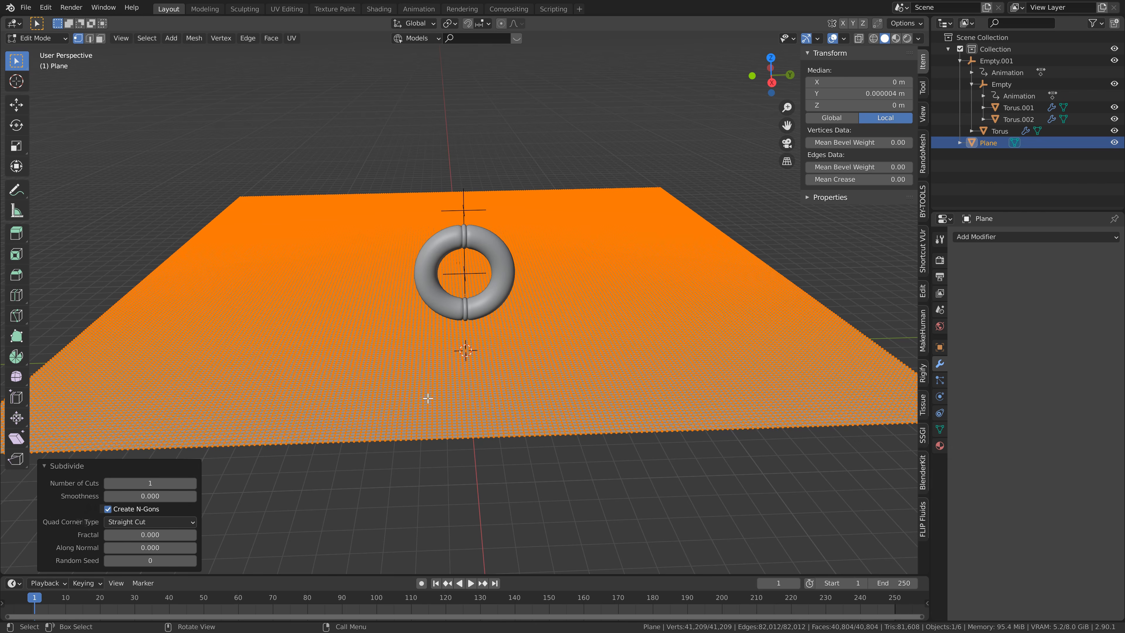
key("Tab")
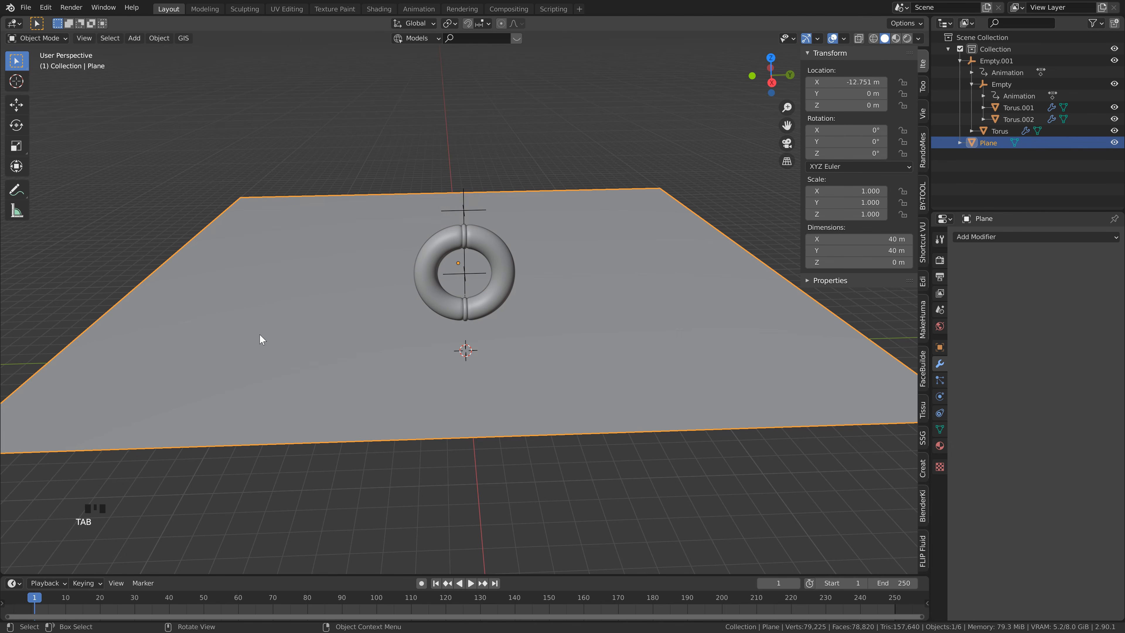
left_click(50, 38)
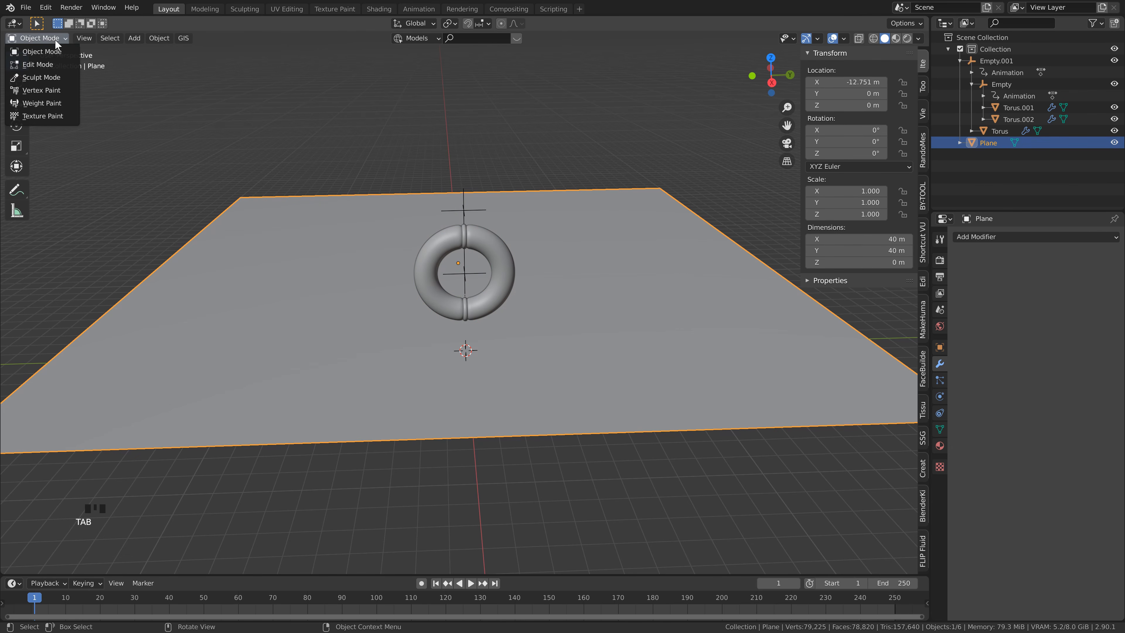
left_click(56, 52)
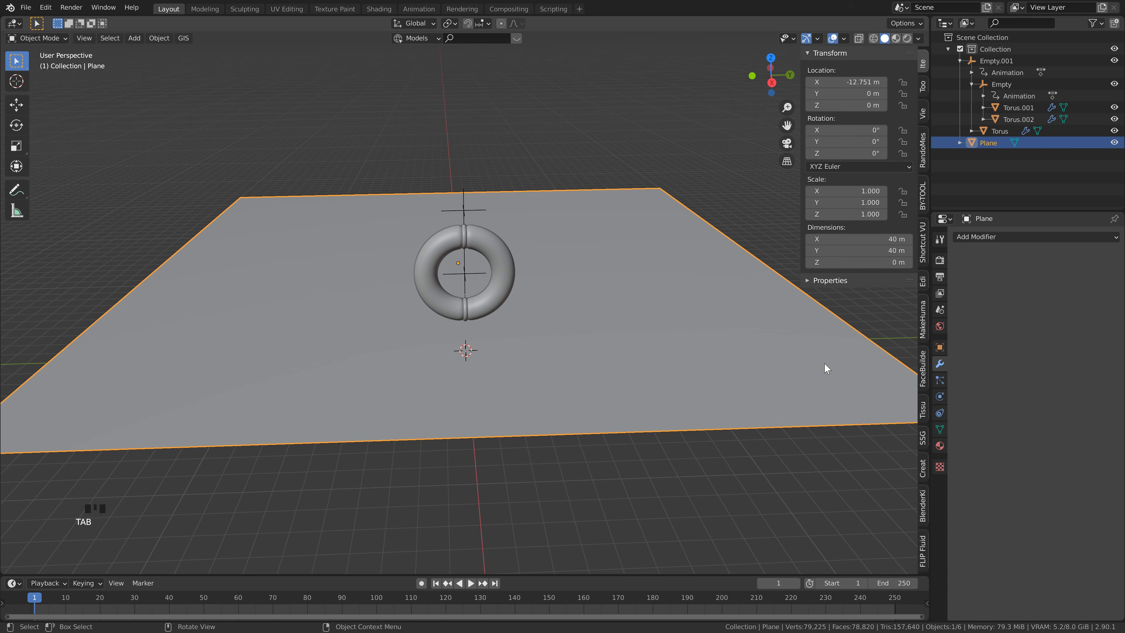
Step: Enable Dynamic Paint physics on the floor plane and add a canvas to it
left_click(940, 397)
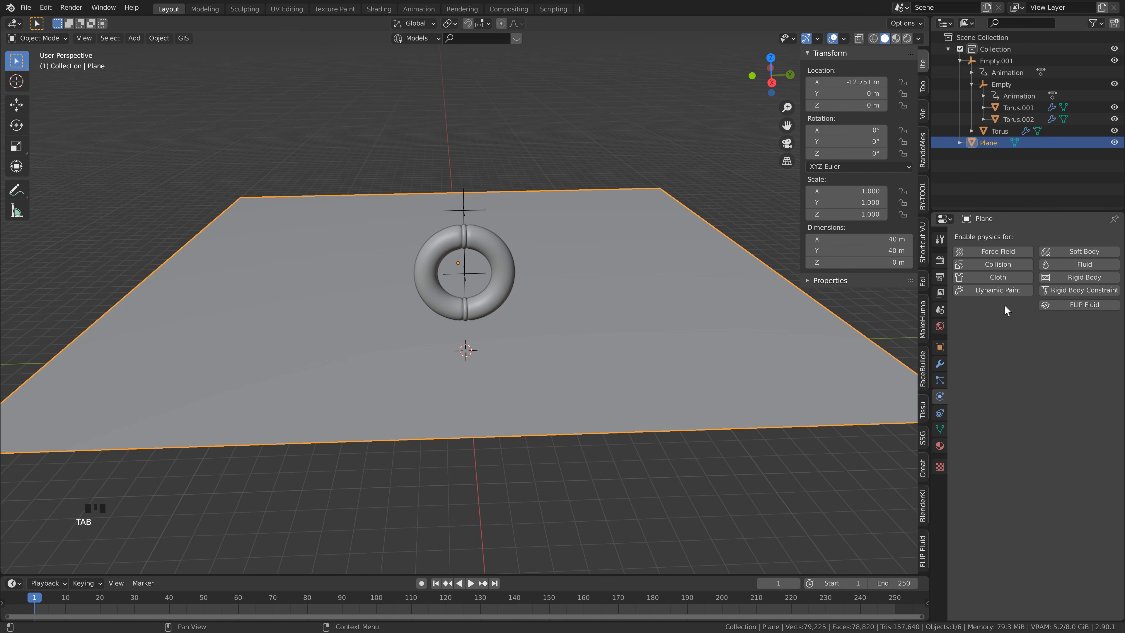
left_click(984, 291)
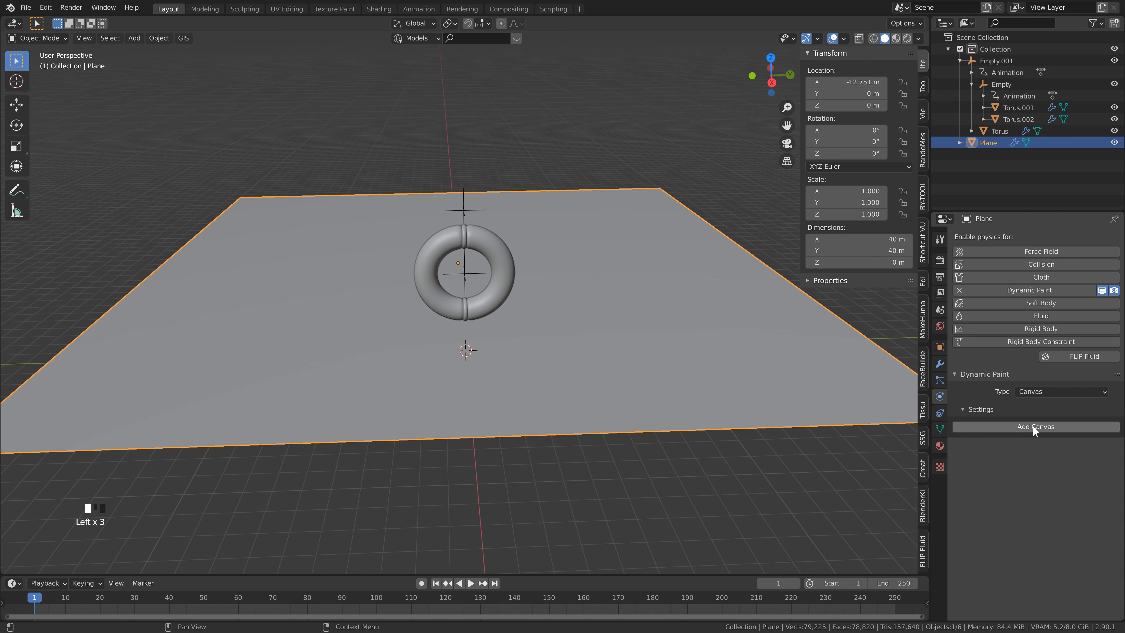
left_click(1016, 427)
Step: Set the floor canvas's surface type to Waves with a damping of 0.1
scroll(985, 473, "down", 4)
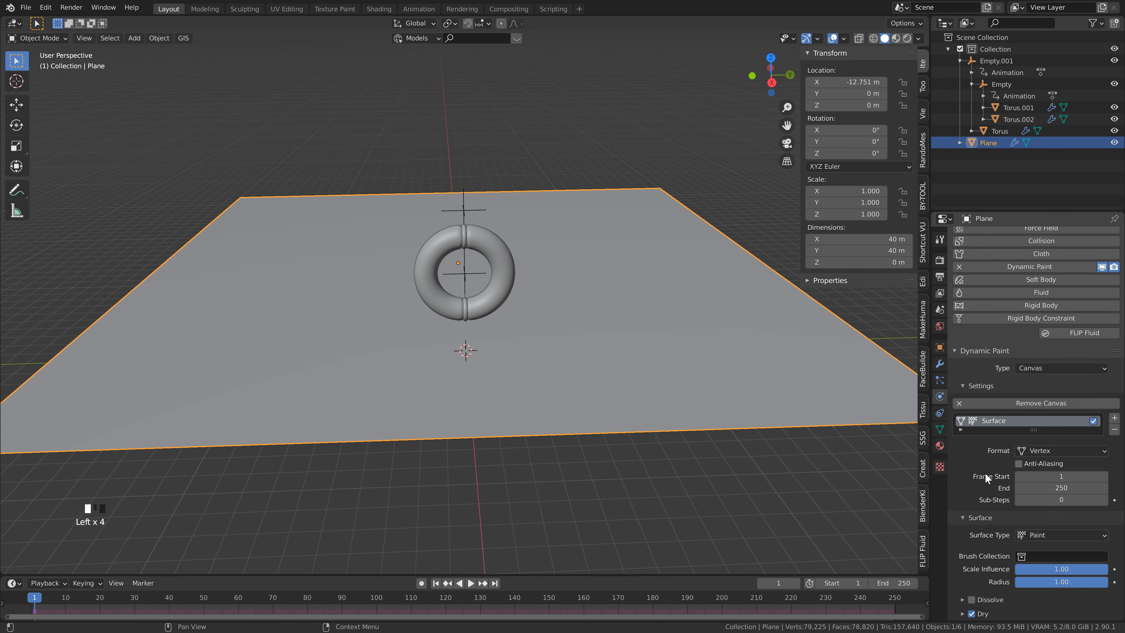
left_click(1055, 478)
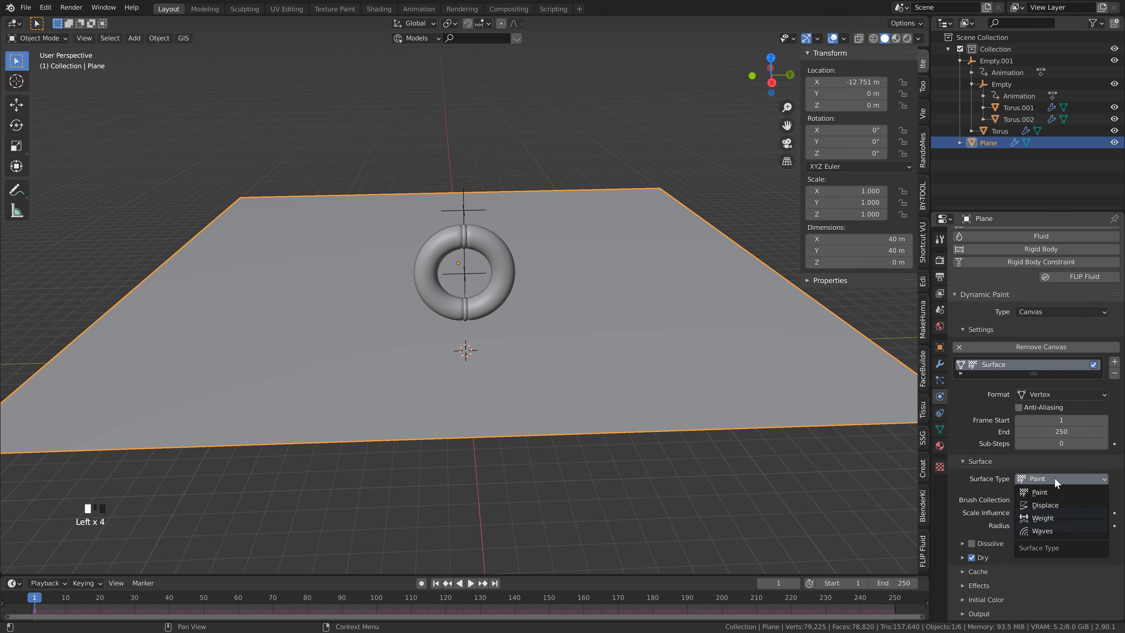
left_click(1042, 531)
scroll(984, 511, "down", 1)
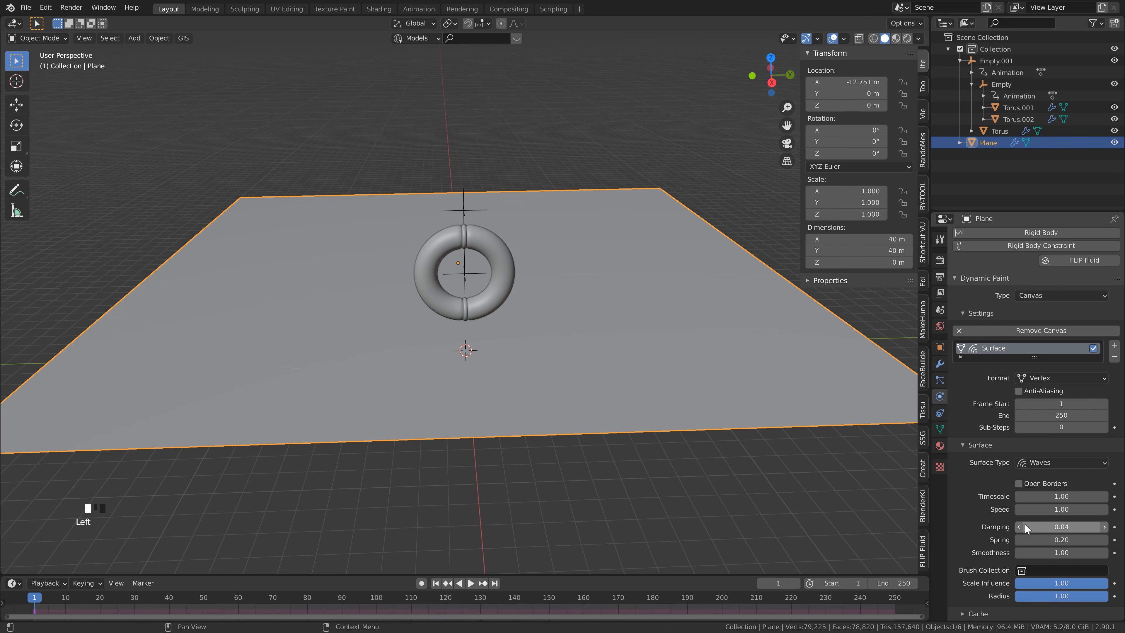
left_click(1066, 527)
type("0.1")
key("Return")
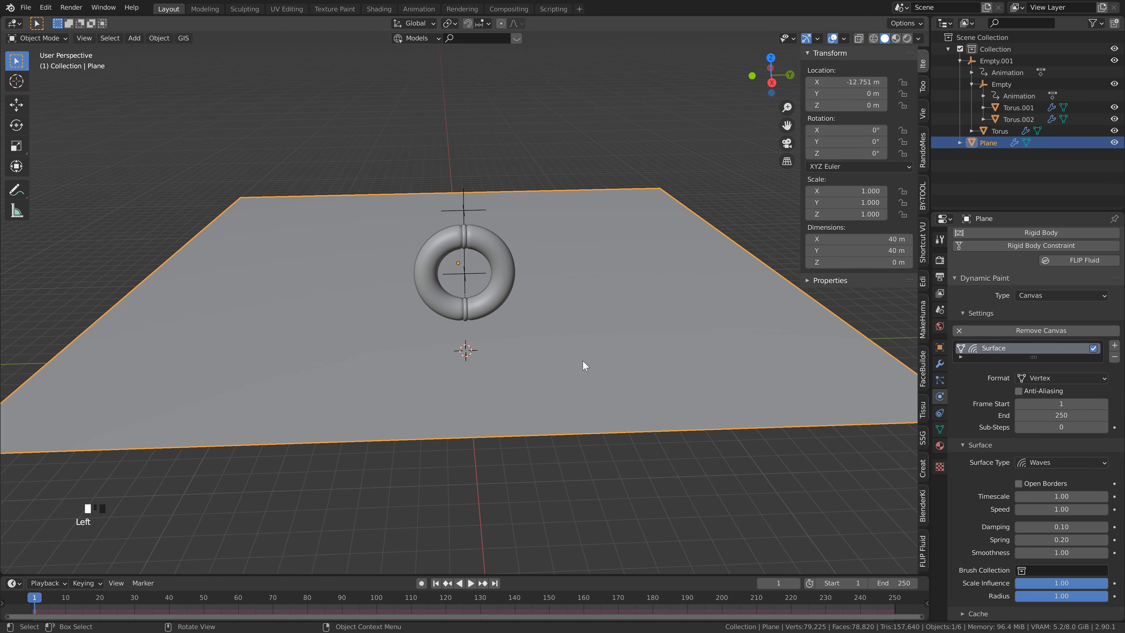
Step: Add a second mesh plane at the world origin and scale it by 17
scroll(571, 379, "down", 2)
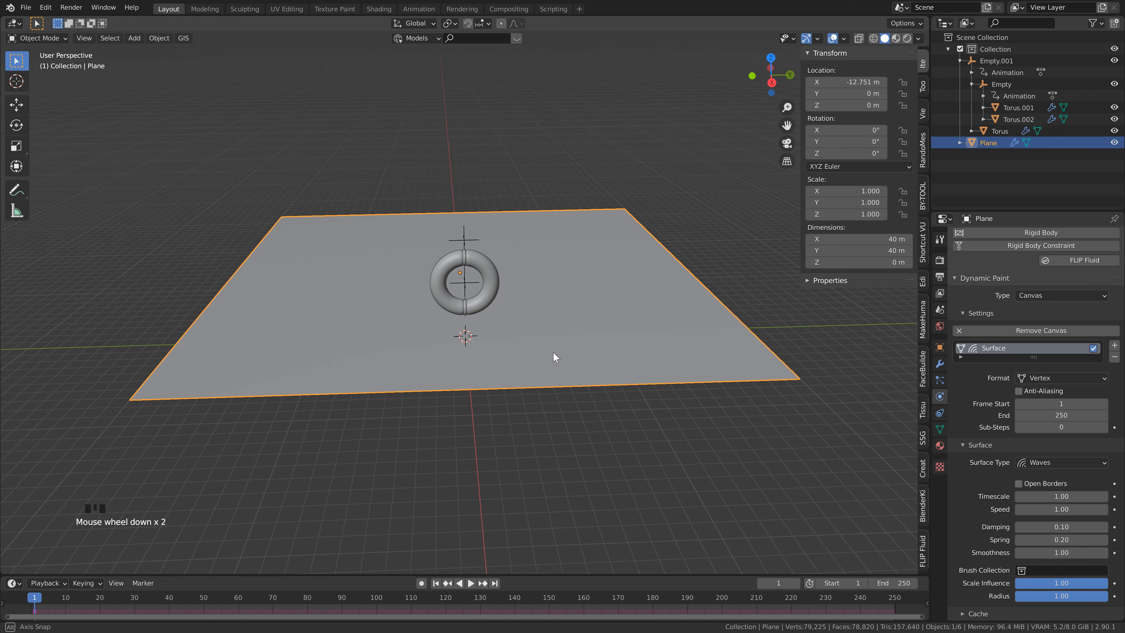
scroll(553, 352, "up", 1)
middle_click_drag(550, 312, 545, 338, "shift")
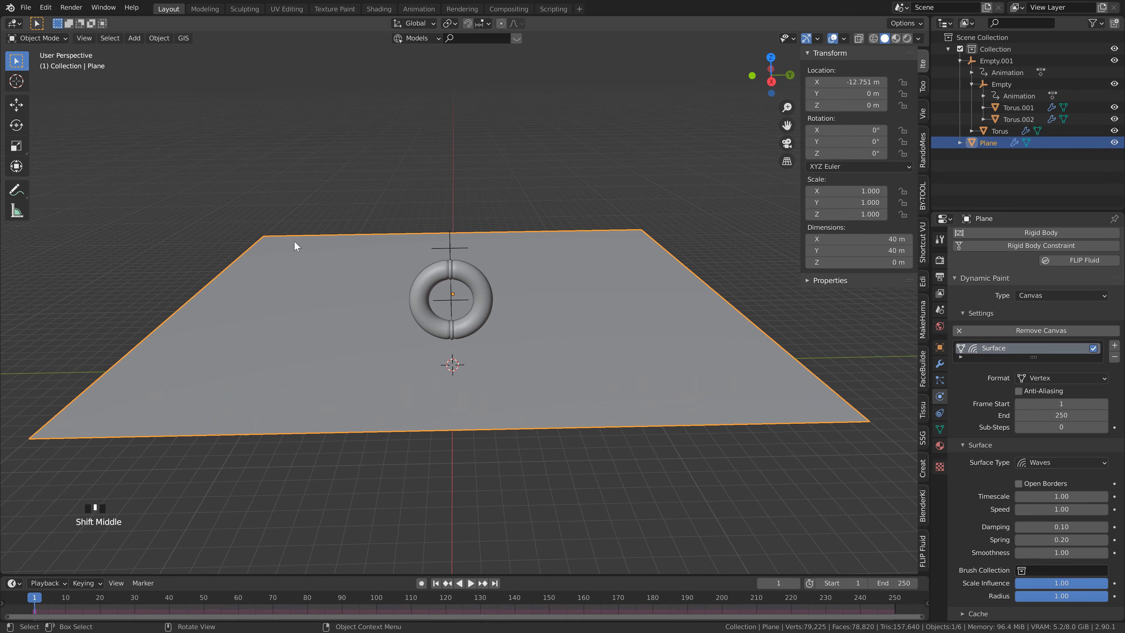
key("Delete")
key("shift+a")
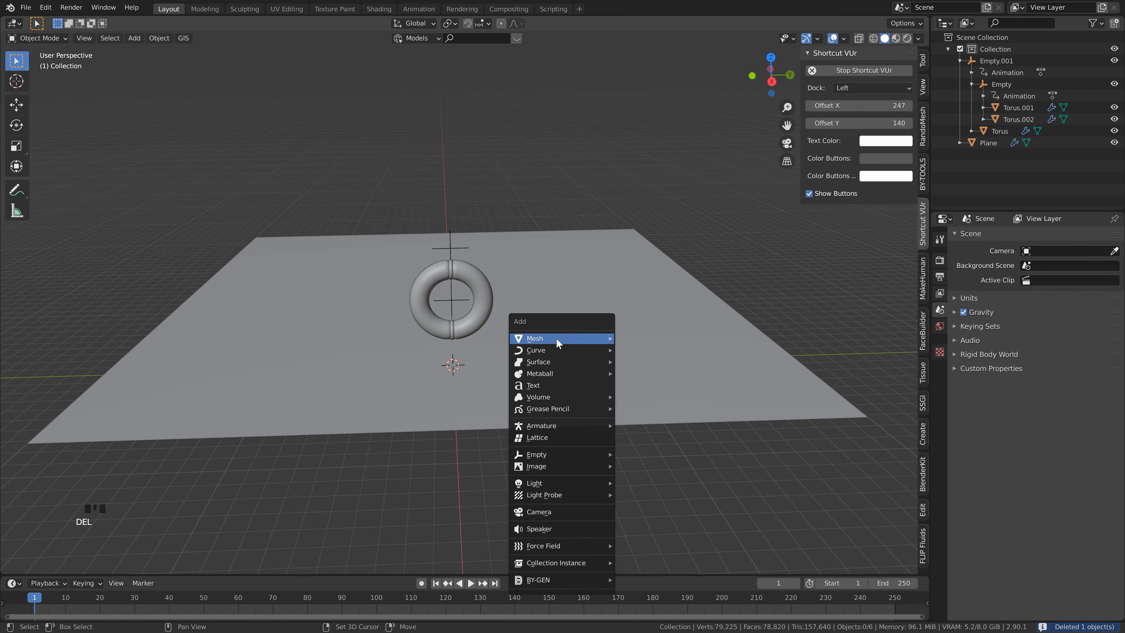
mouse_move(575, 338)
left_click(638, 339)
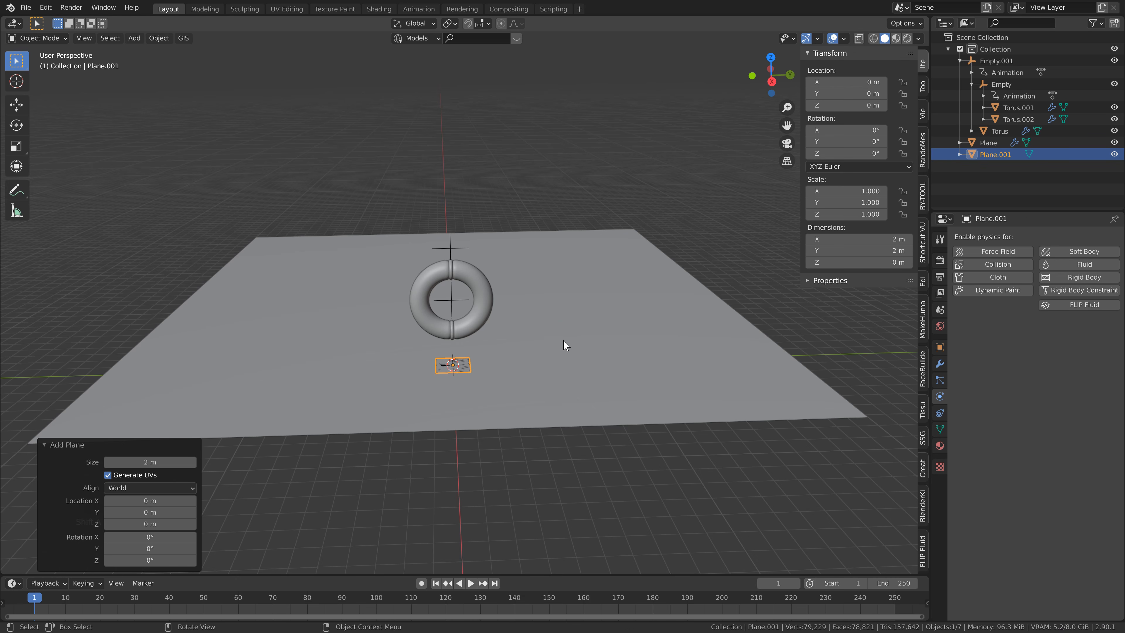
type("s17")
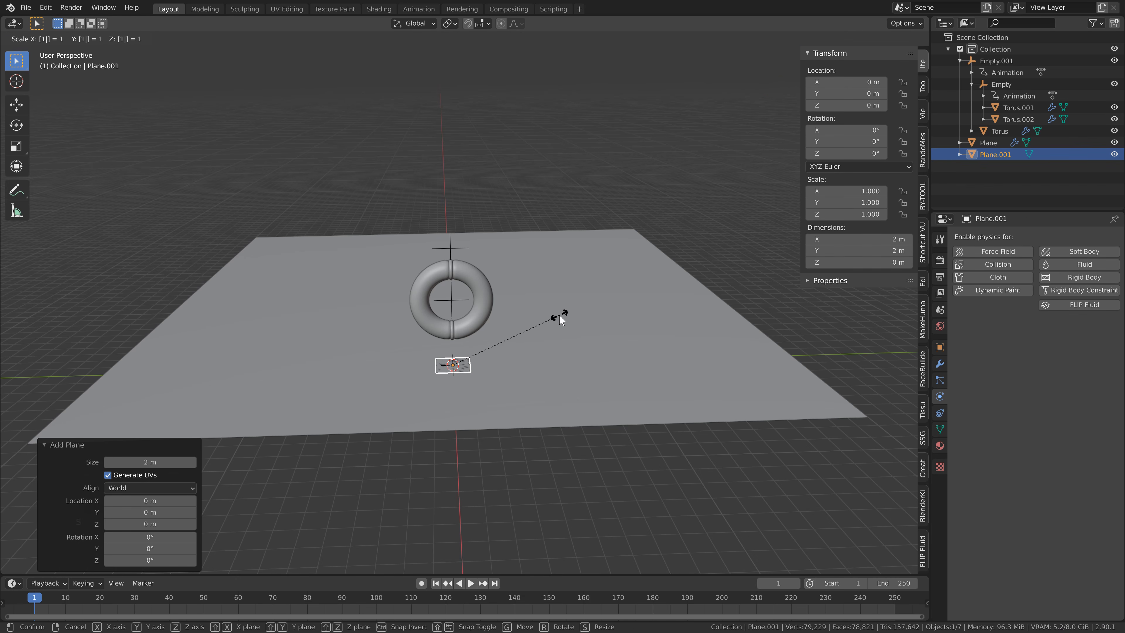
key("Return")
Step: Move the new plane about -13.04 m along X and raise it to about 9.96 m above the floor
key("g")
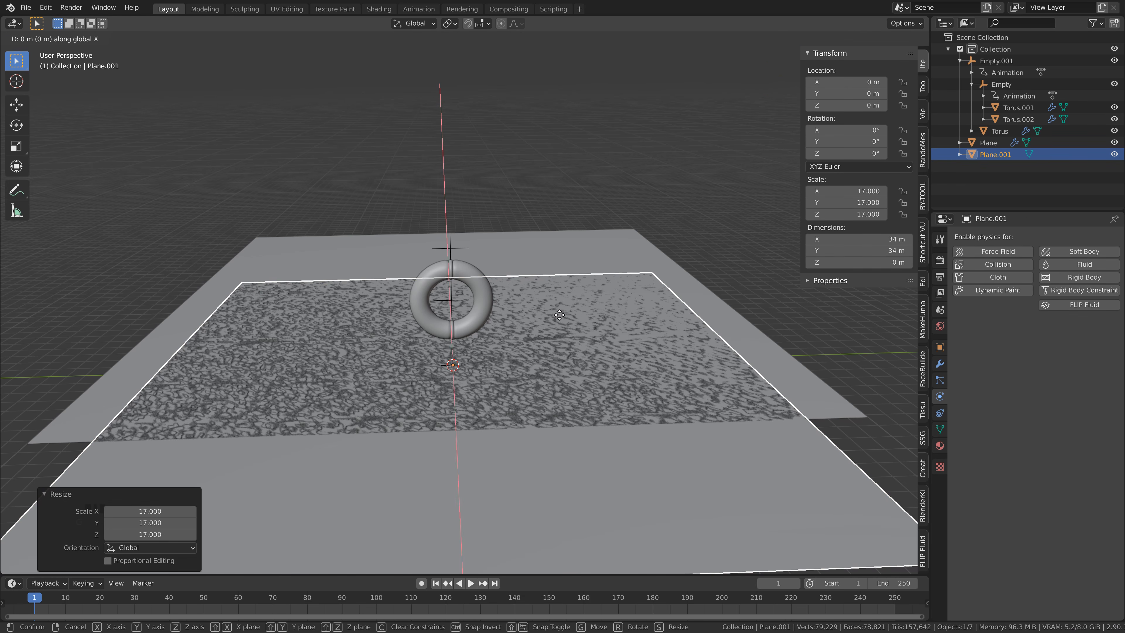
key("x")
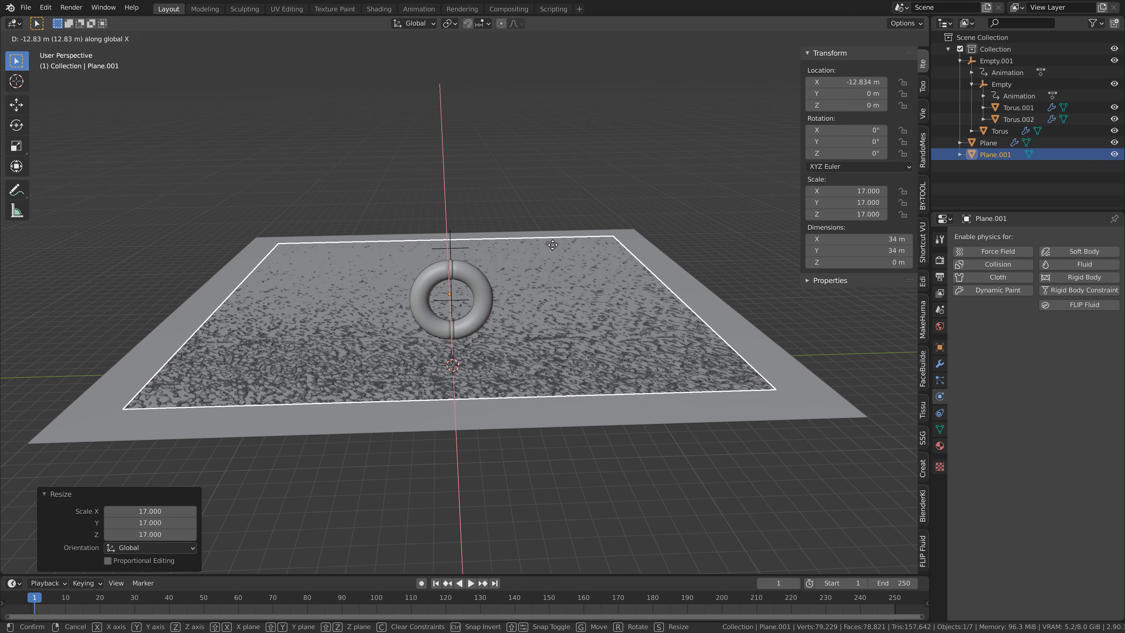
left_click(434, 205)
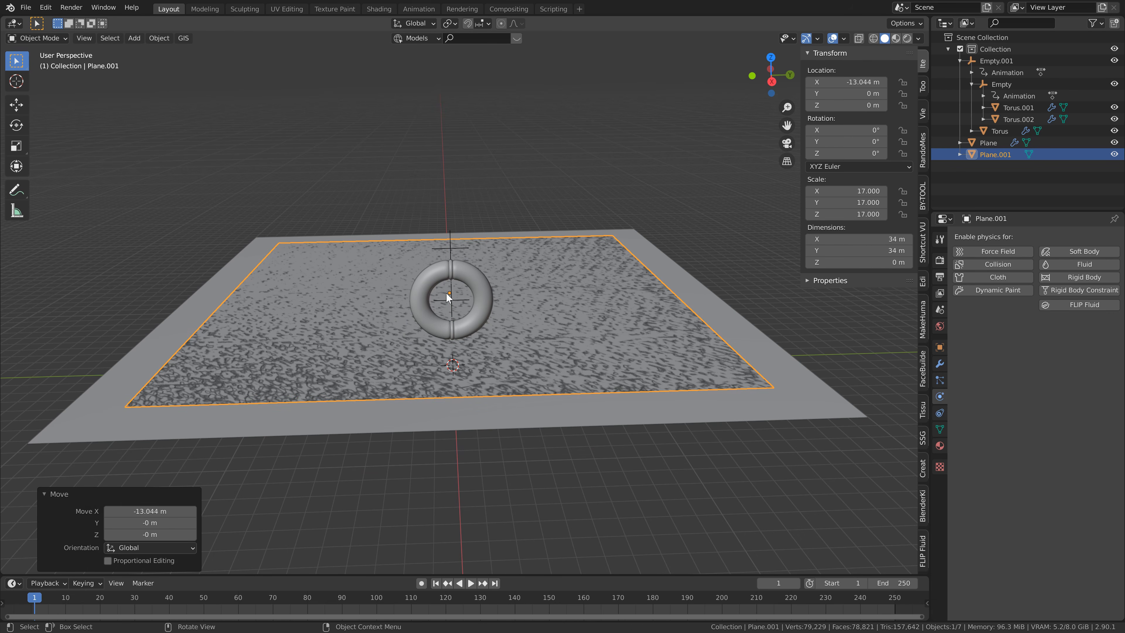
key("g")
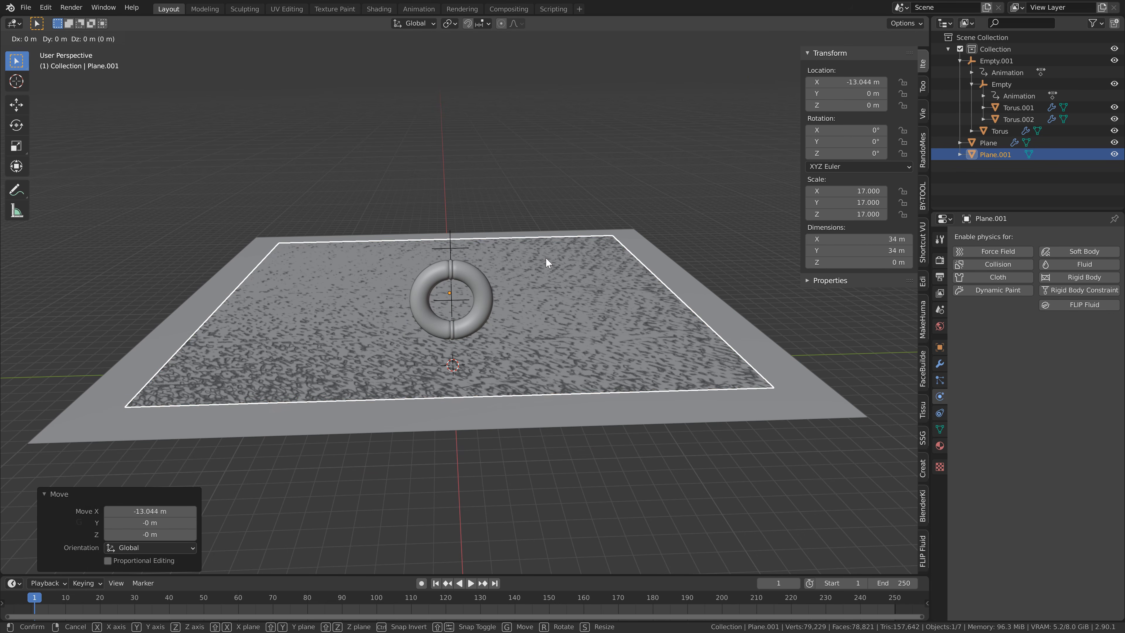
key("z")
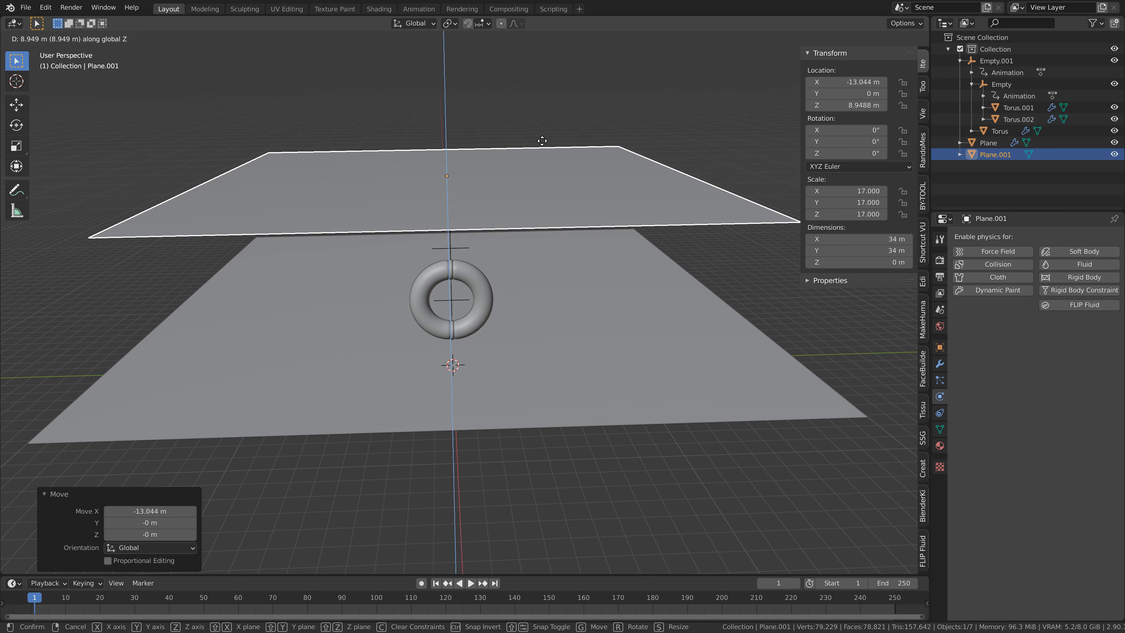
left_click(543, 146)
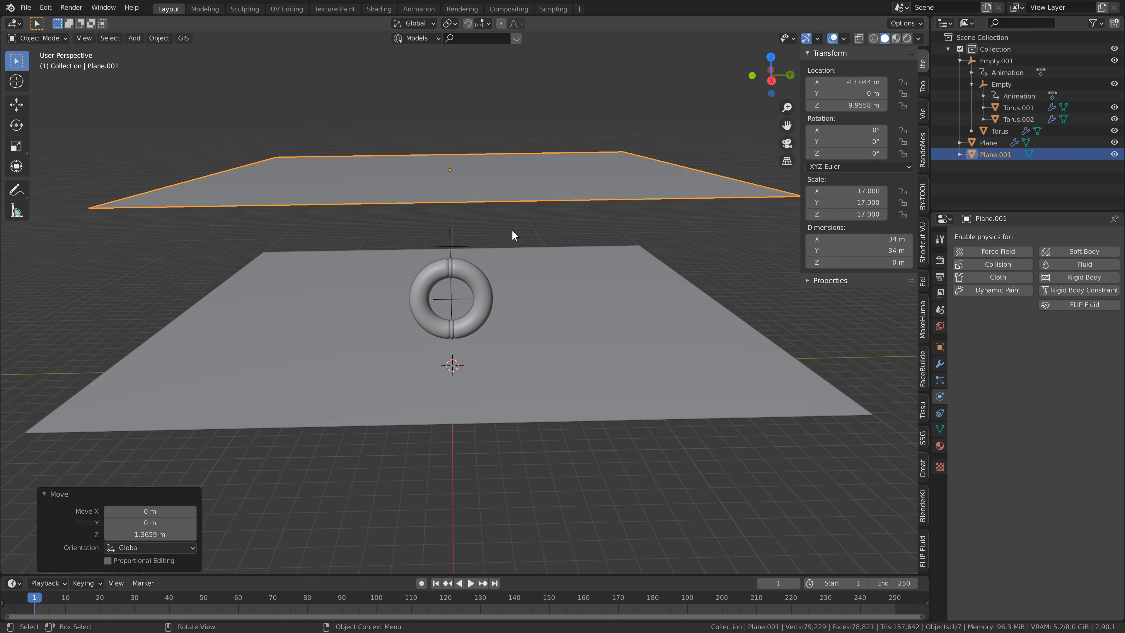
Step: Add an emitter particle system to the raised plane and set its particle number to 5000
left_click(941, 380)
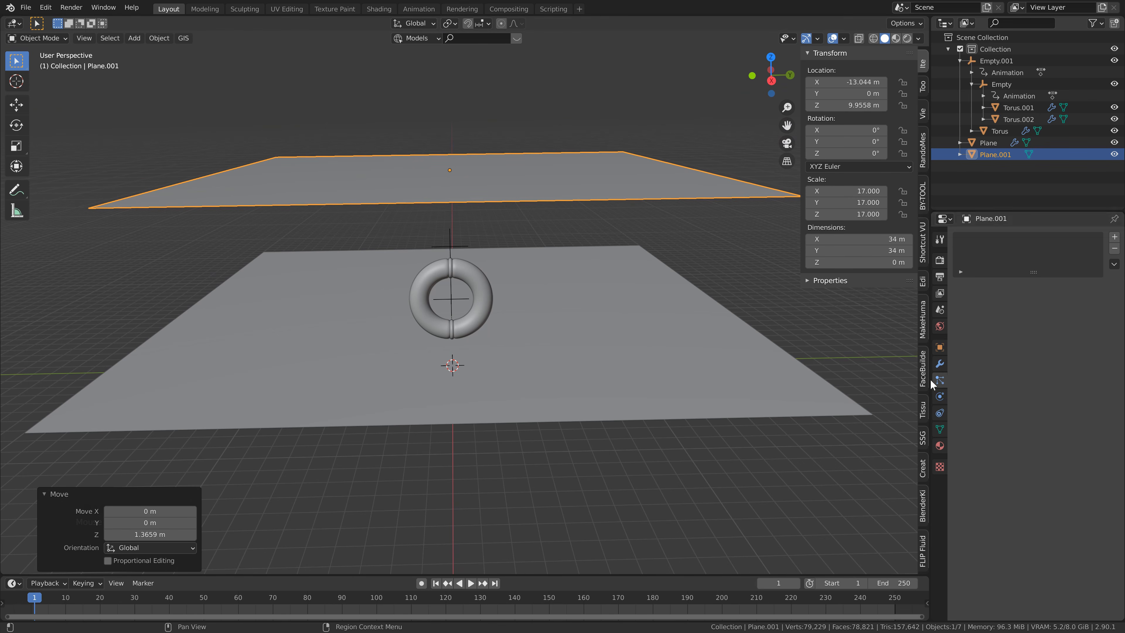
left_click(1115, 240)
left_click(1062, 339)
type("5")
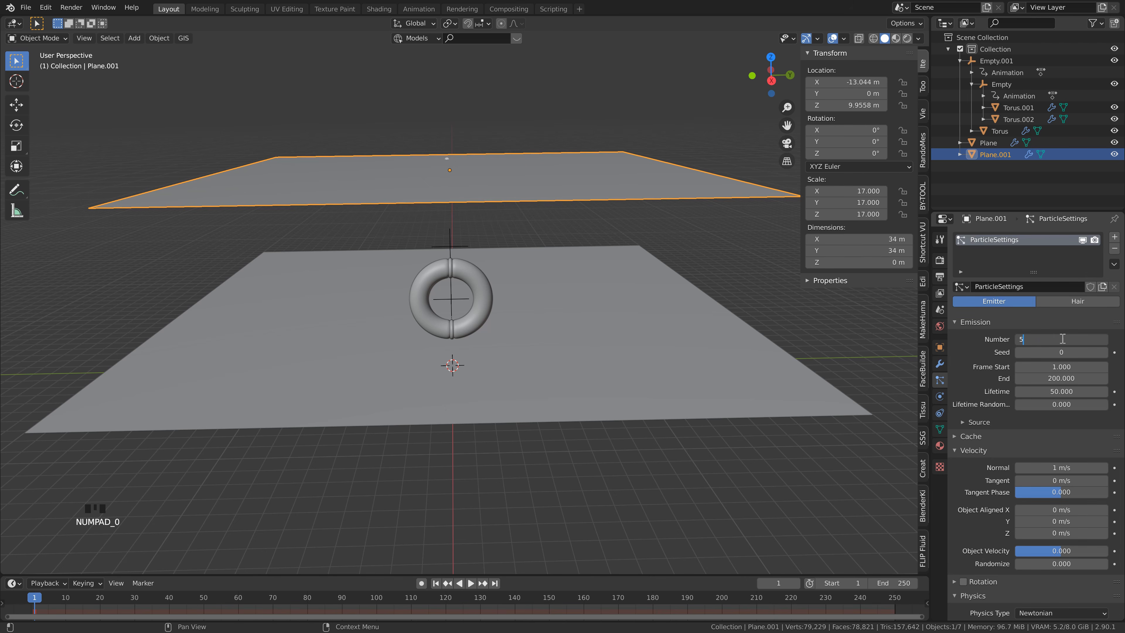
type("000")
key("Return")
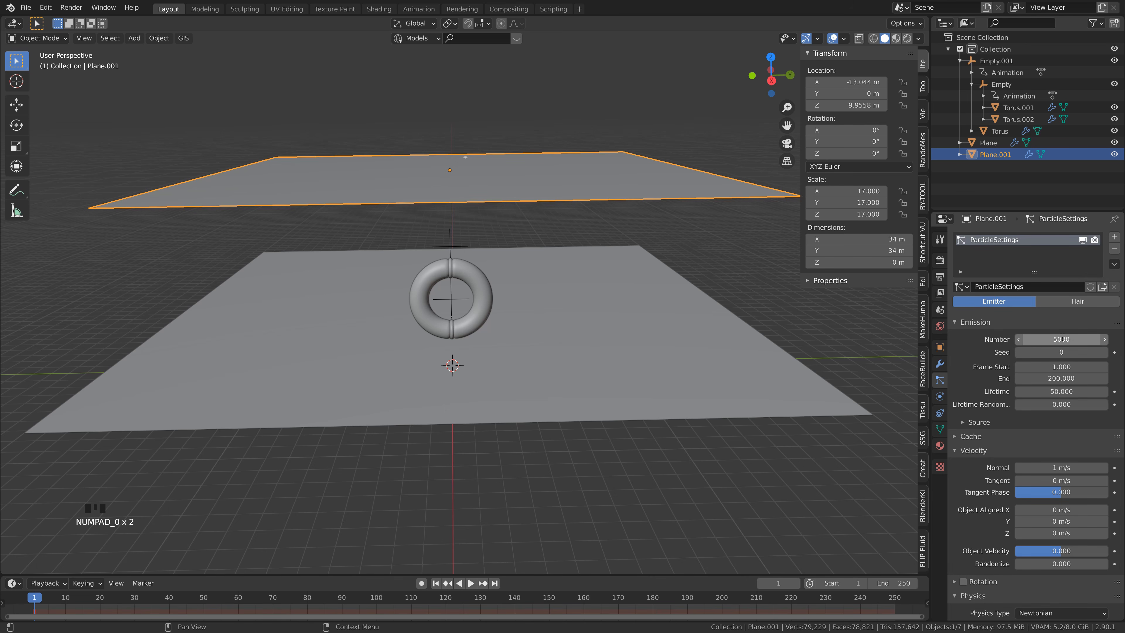
Step: Set the particle emission's end frame to 250 and the particle lifetime to 250
left_click(1038, 379)
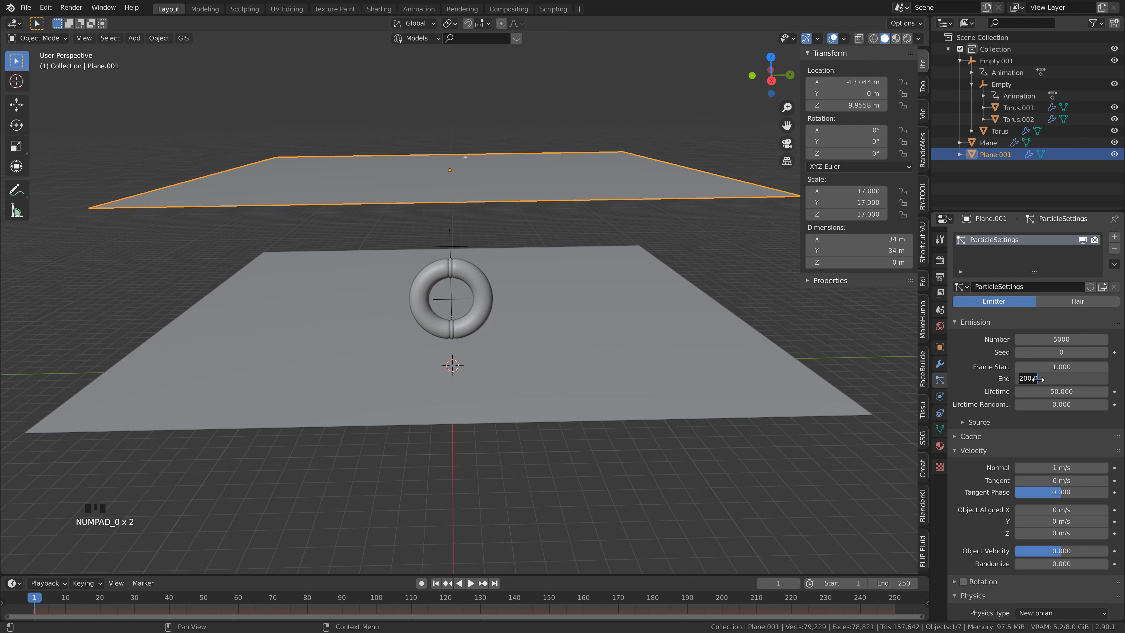
type("250")
key("Return")
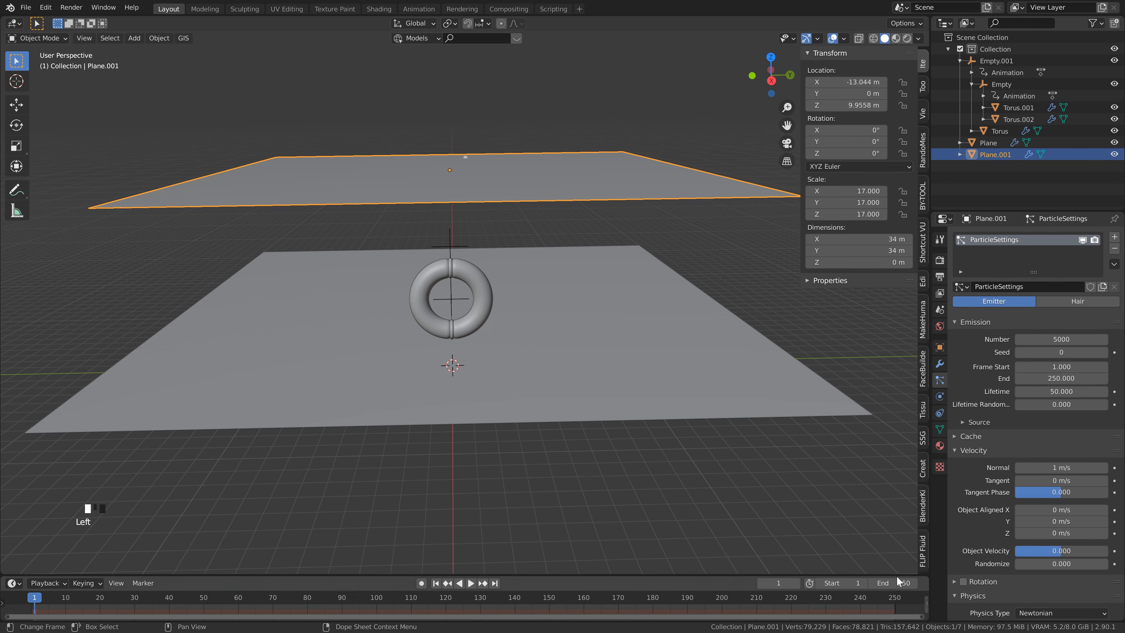
left_click(1081, 391)
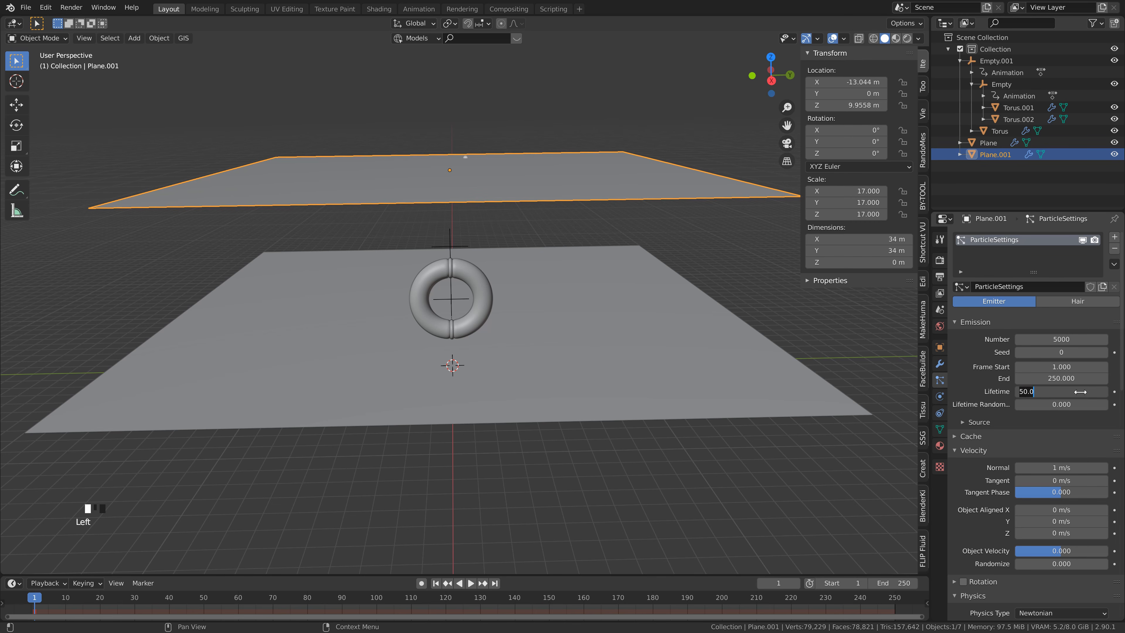
type("250")
key("Return")
Step: Set the particles' normal velocity to 0 m/s and their Brownian force to 1
scroll(1068, 426, "down", 2)
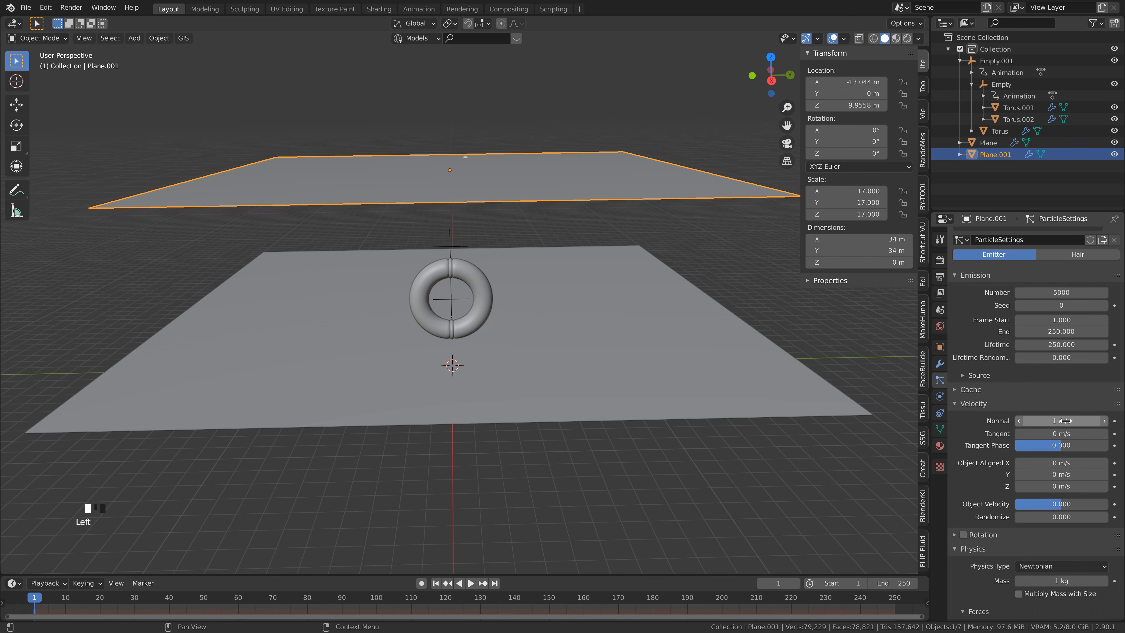
scroll(1000, 446, "down", 10)
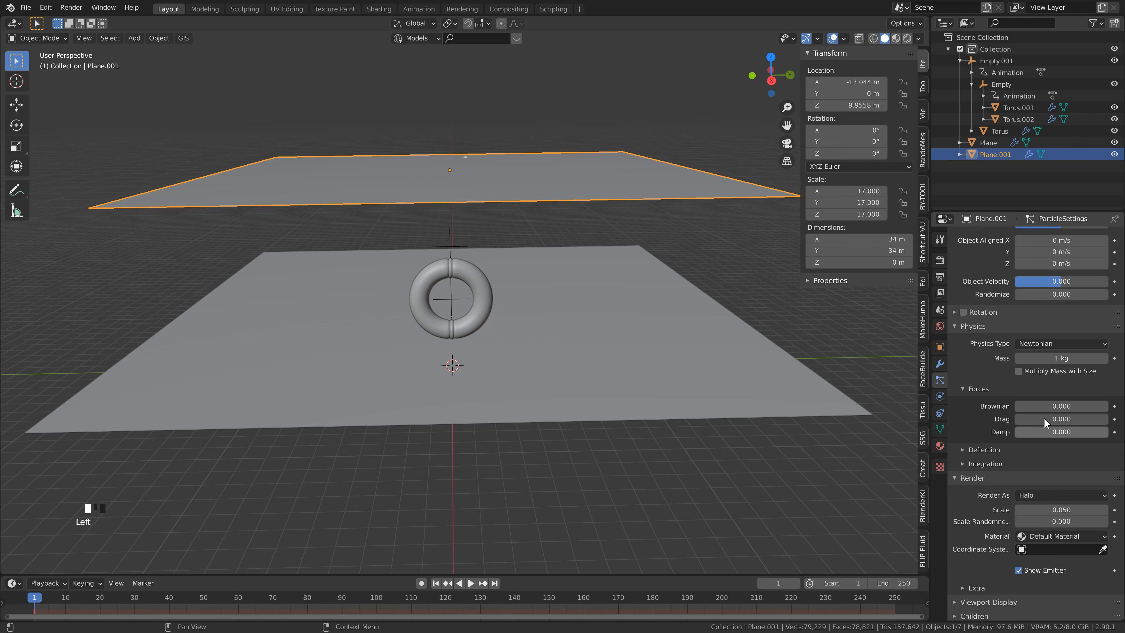
left_click(1057, 407)
type("1")
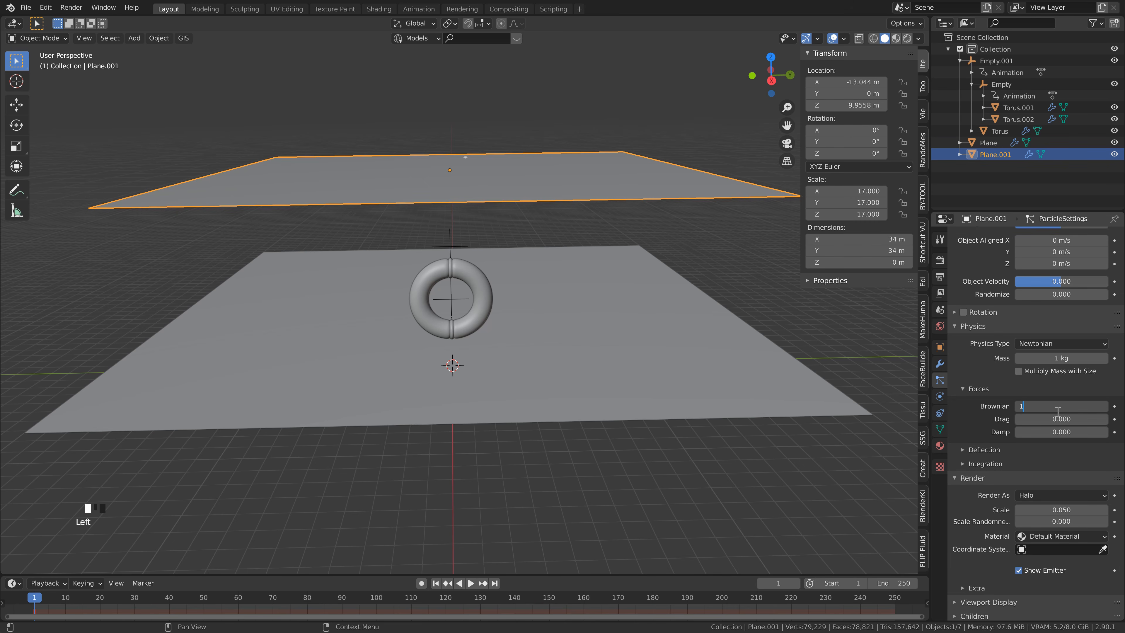
key("Return")
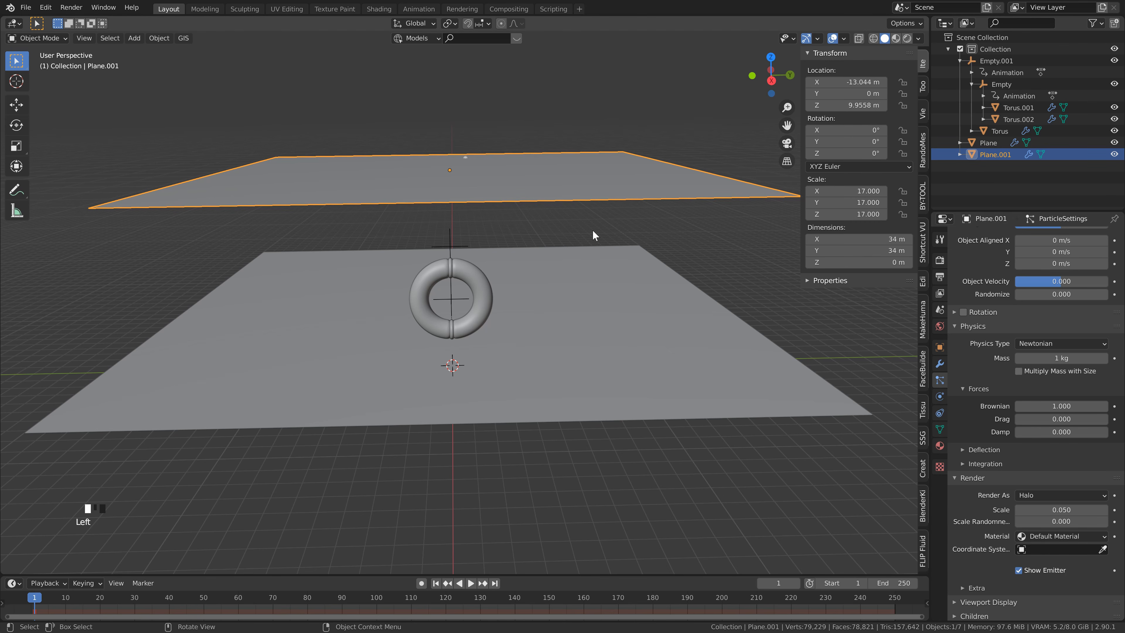
Step: Set the particle system to render its particles as an Object
scroll(995, 417, "down", 7)
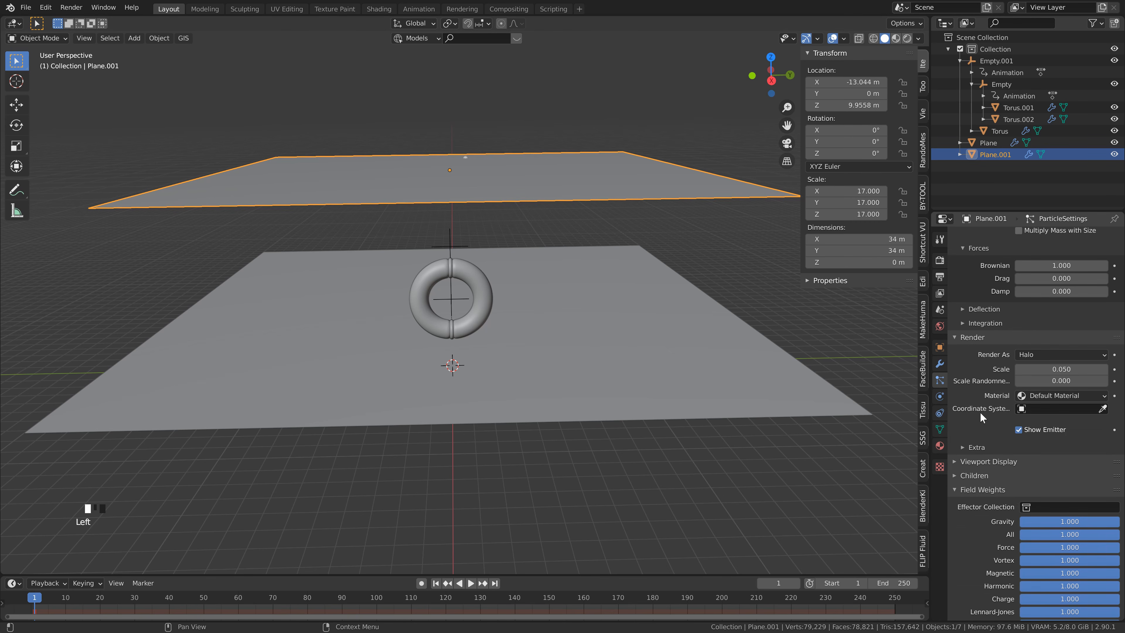
left_click(1036, 355)
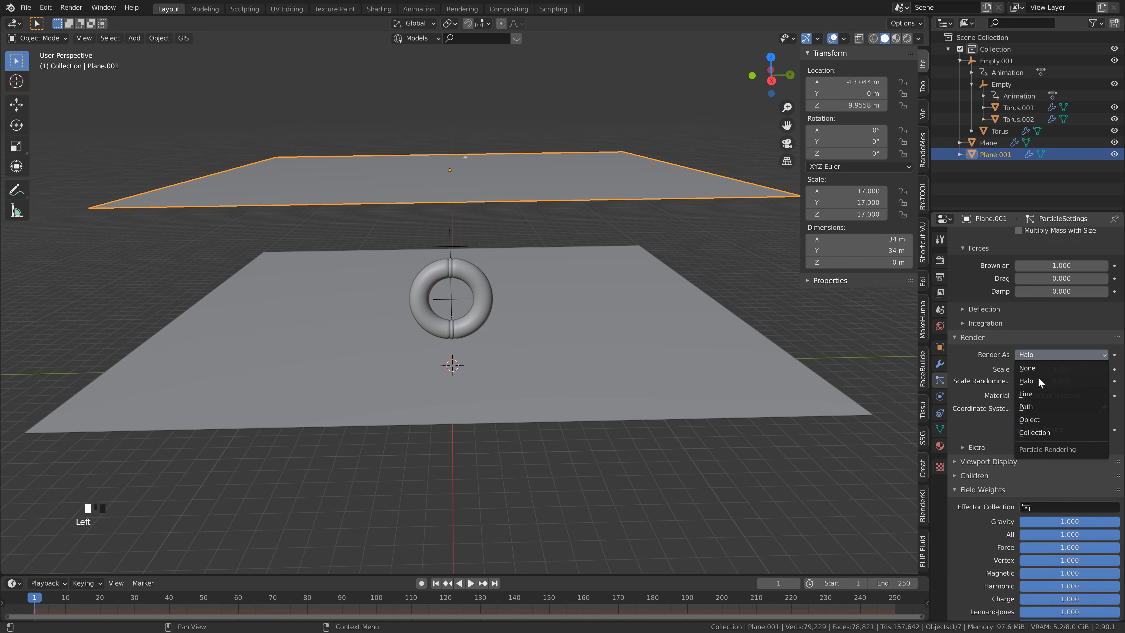
left_click(1037, 418)
Step: Add a UV sphere at the world origin and lower it along Z to about -3.4 m, beneath the floor
middle_click_drag(610, 502, 604, 452, "shift")
scroll(617, 465, "down", 2)
left_click(534, 406)
key("shift+a")
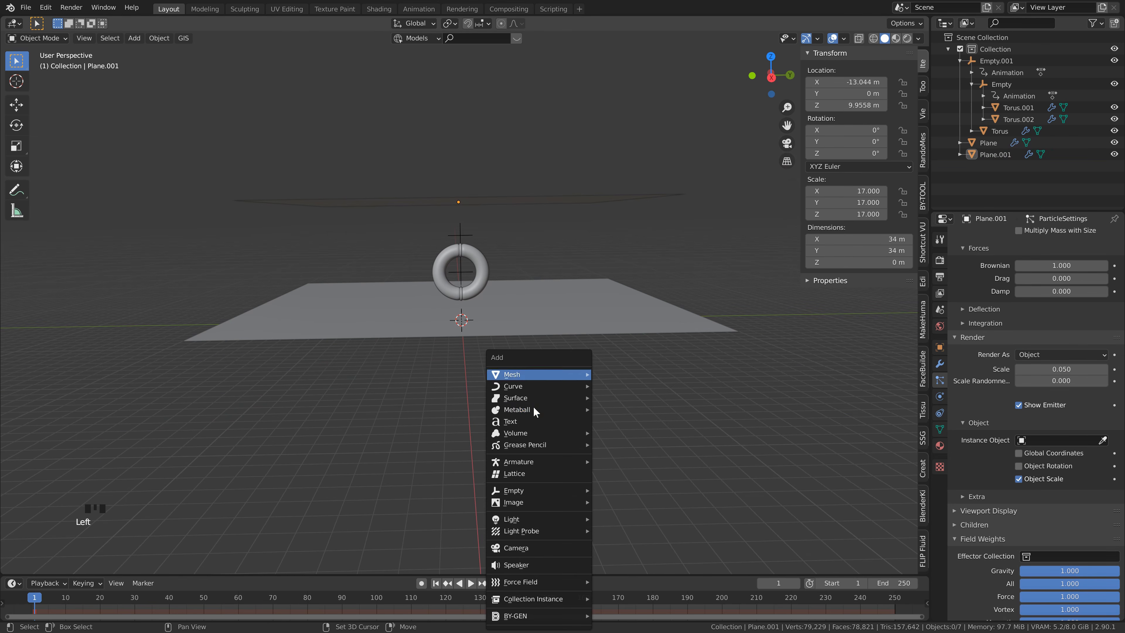
mouse_move(535, 374)
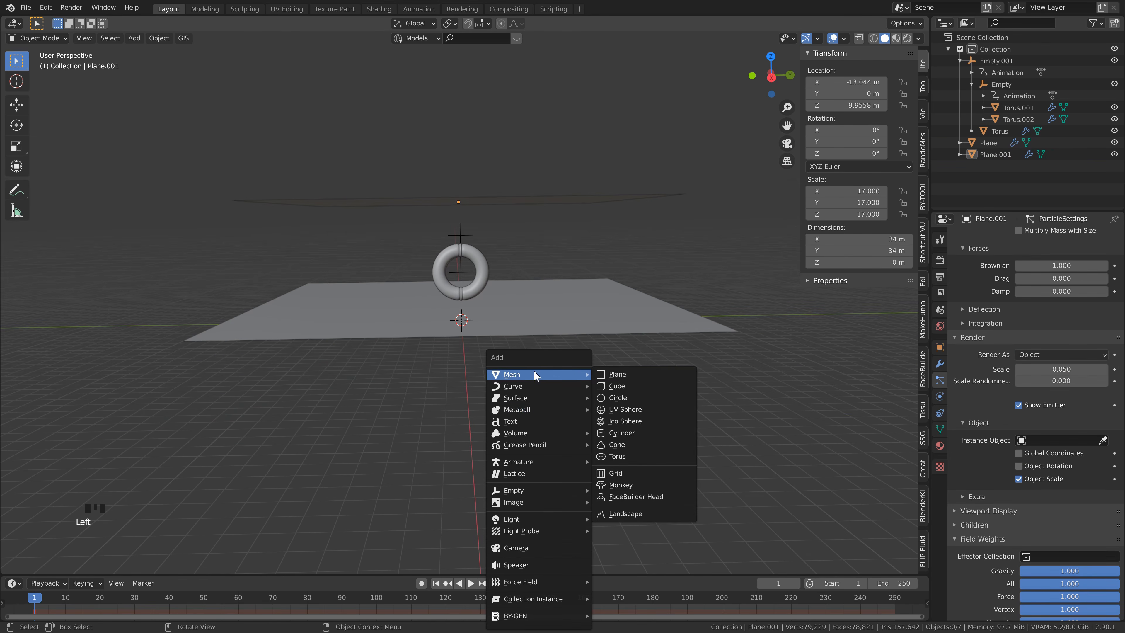
left_click(644, 409)
key("g")
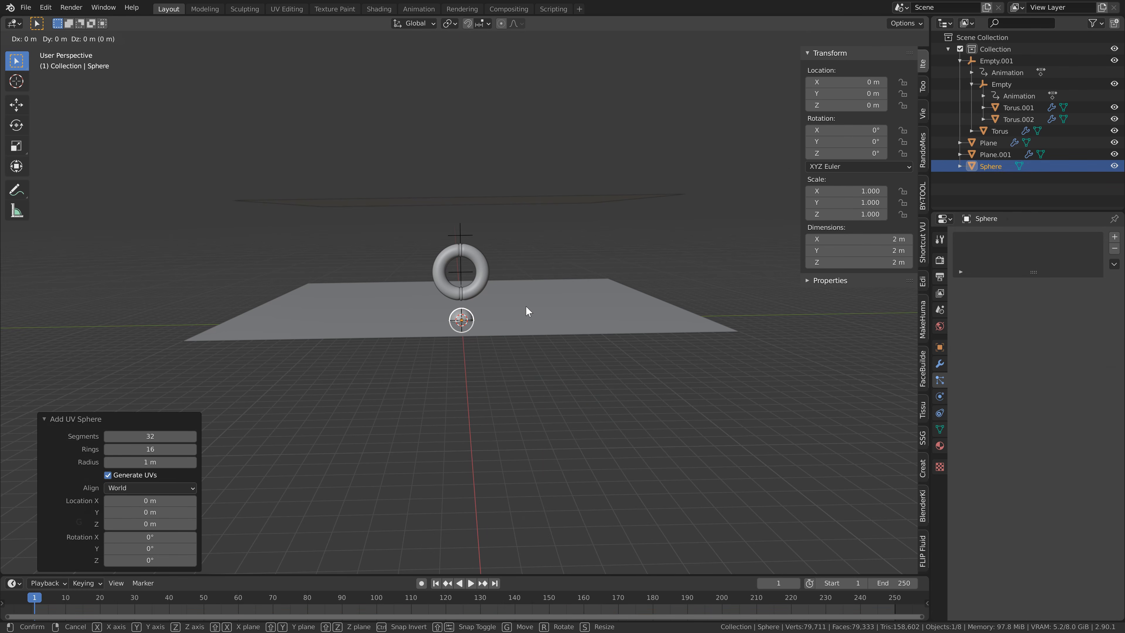
key("z")
left_click(531, 345)
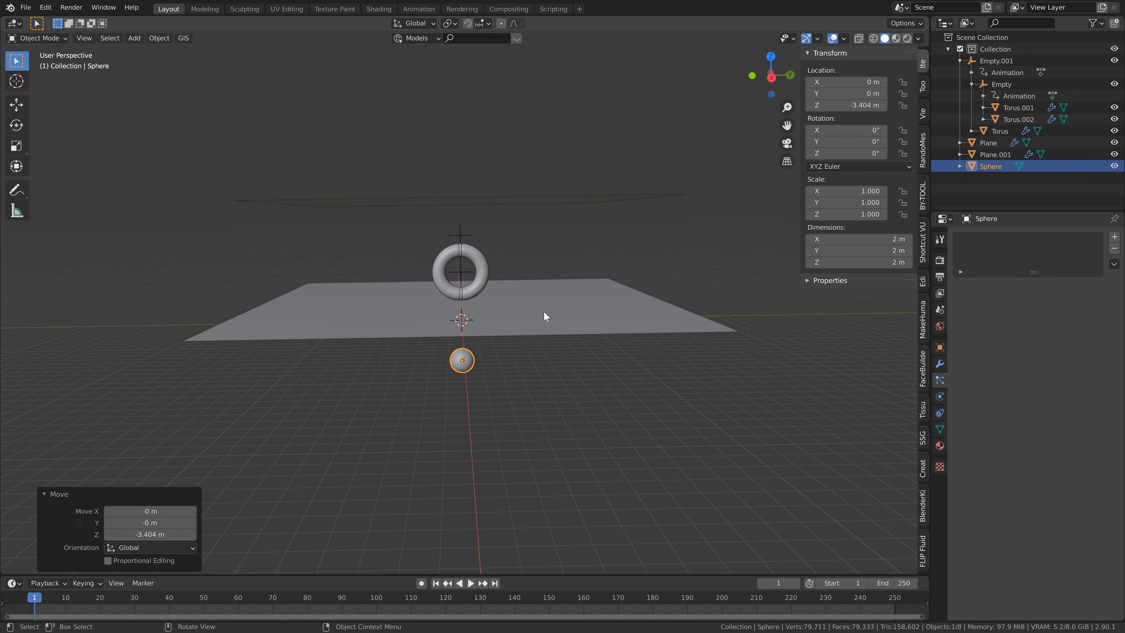
Step: Shade the new sphere smooth
scroll(470, 378, "up", 2)
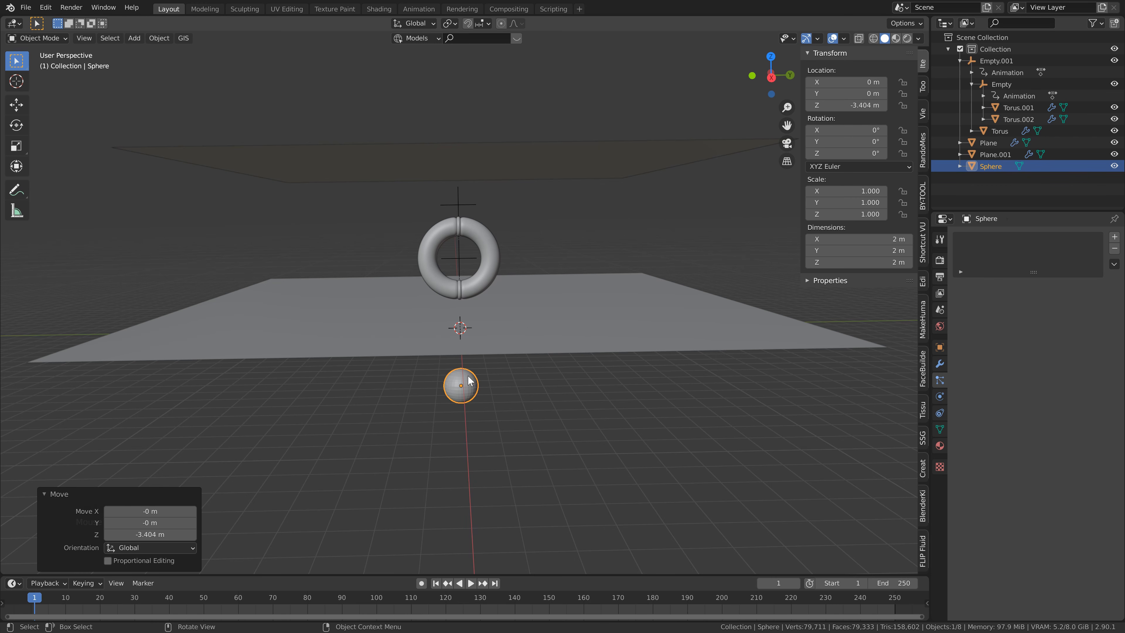
right_click(470, 381)
left_click(465, 349)
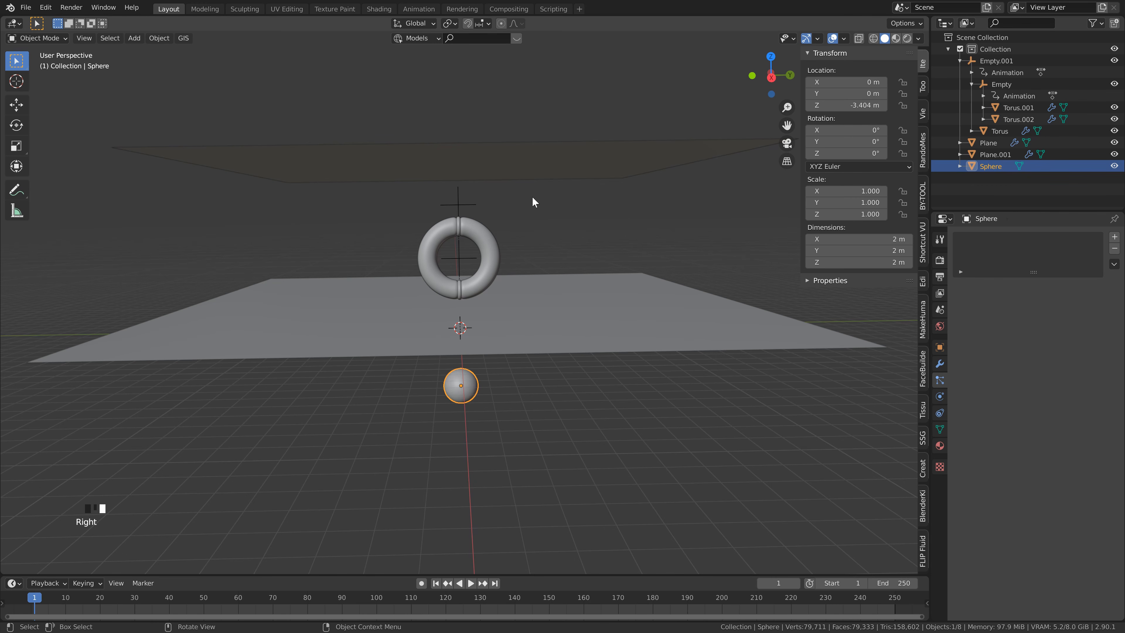
Step: Assign the Sphere as the instance object for the overhead plane's particle system
left_click(534, 167)
middle_click(610, 149)
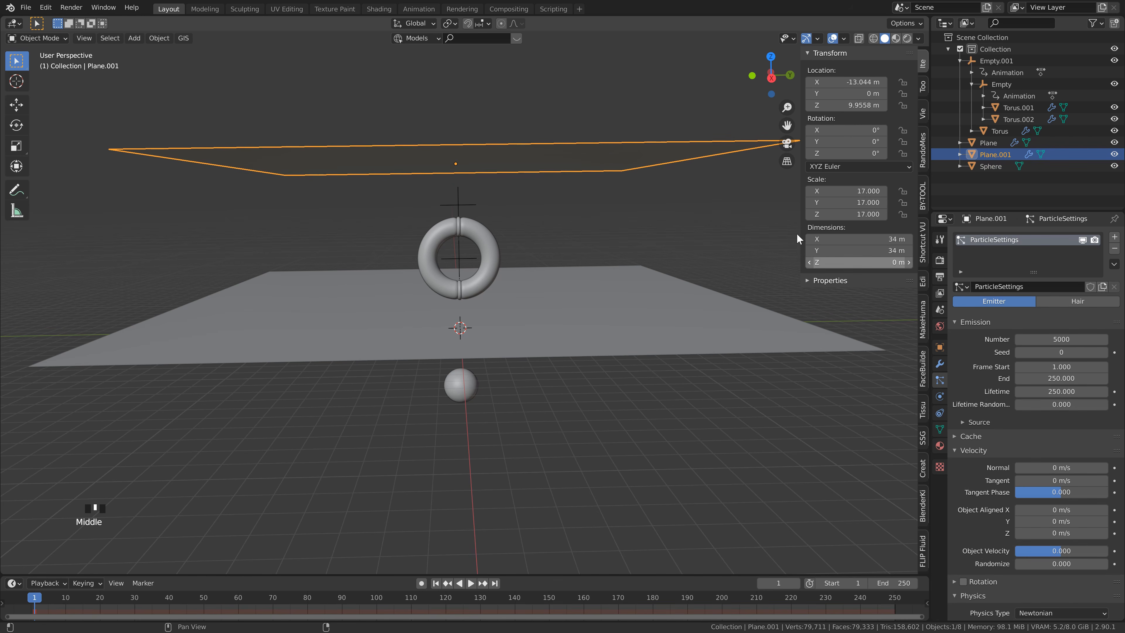
scroll(1025, 452, "down", 14)
left_click(1034, 499)
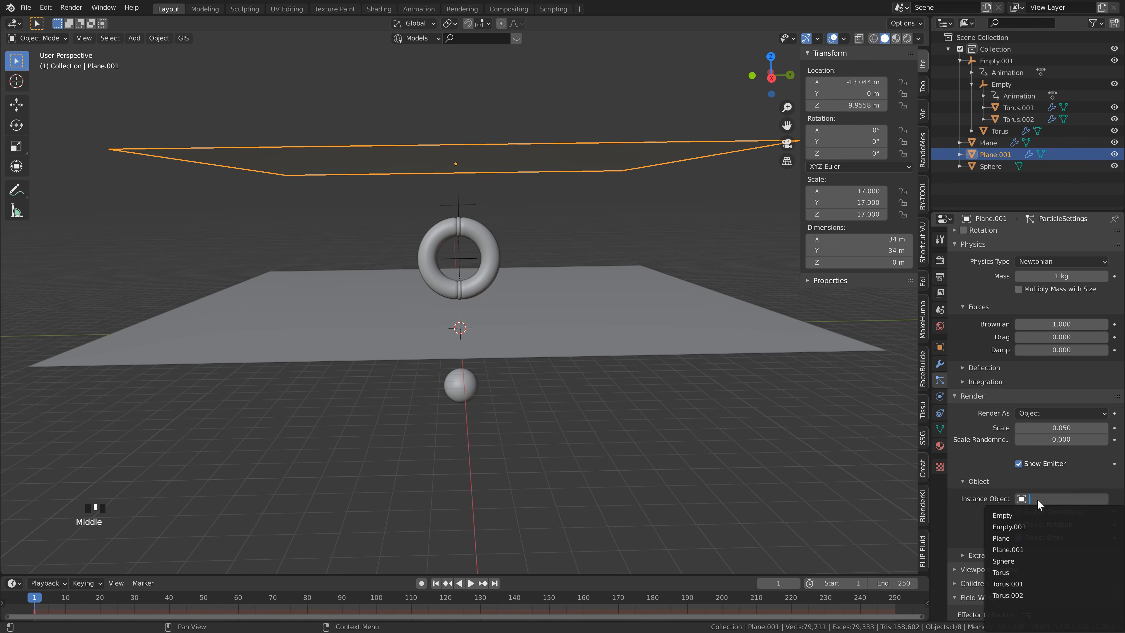
left_click(1008, 561)
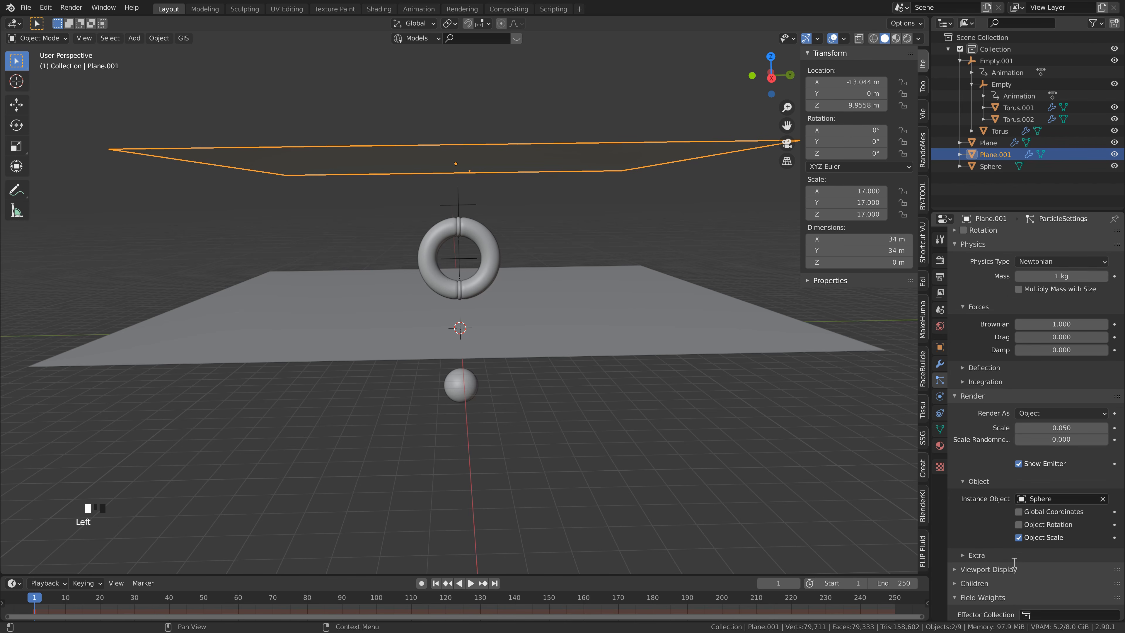
Step: Turn off Show Emitter for the overhead plane in both its particle render and viewport display settings
scroll(1003, 475, "down", 1)
scroll(1002, 474, "down", 3)
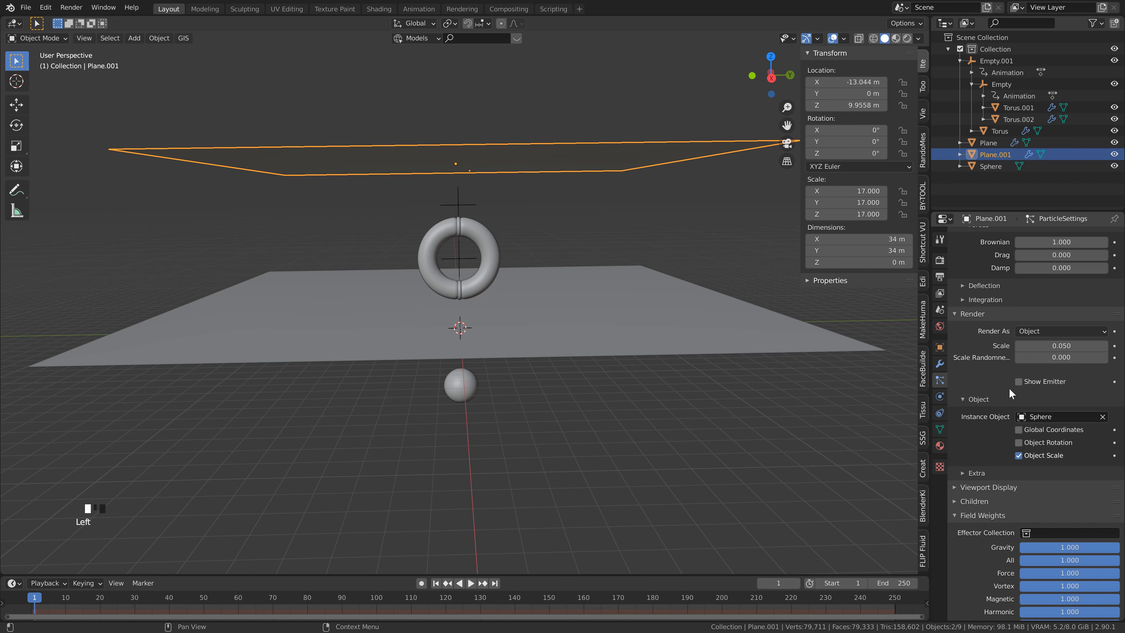
left_click(954, 487)
scroll(988, 510, "down", 2)
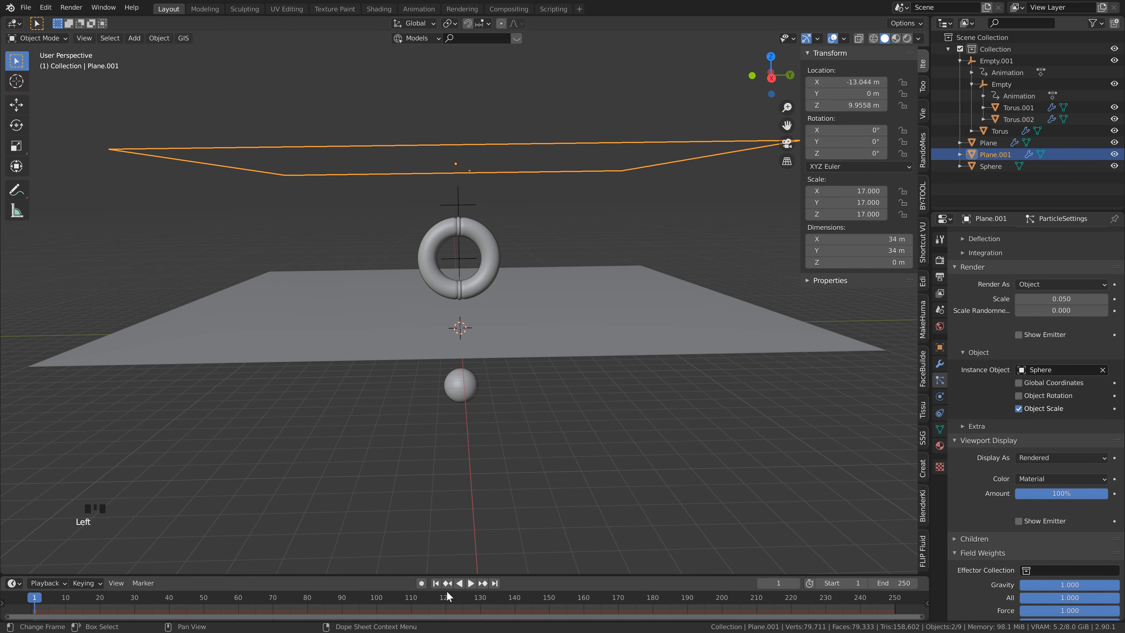
Step: Play the animation from the first frame to examine the particles falling from the overhead plane
left_click(436, 583)
key("space")
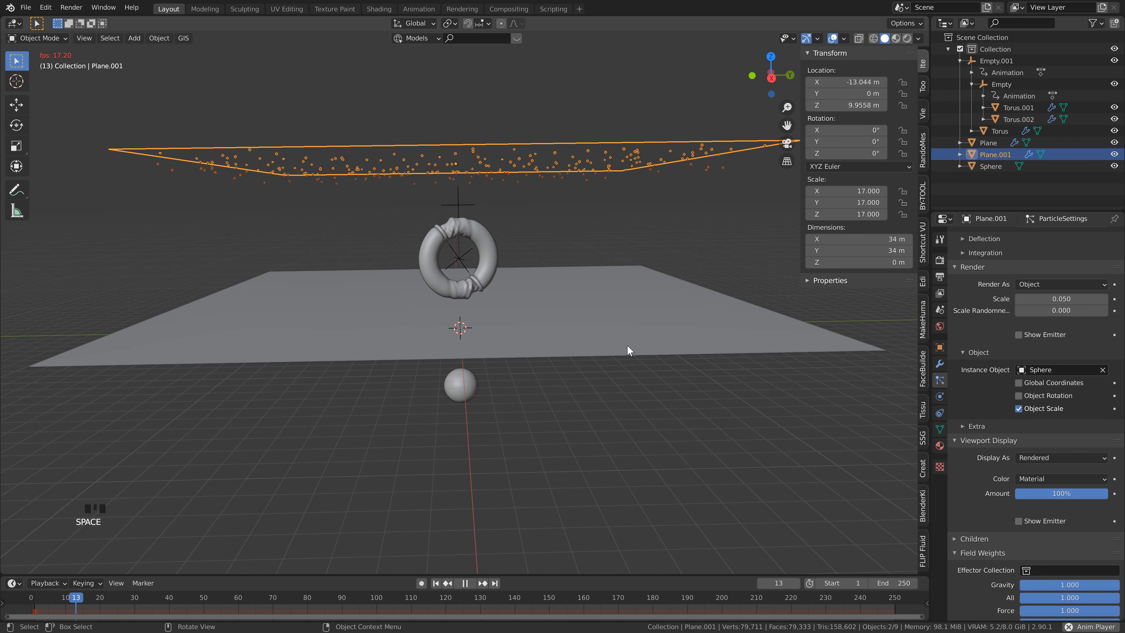
left_click(627, 386)
key("space")
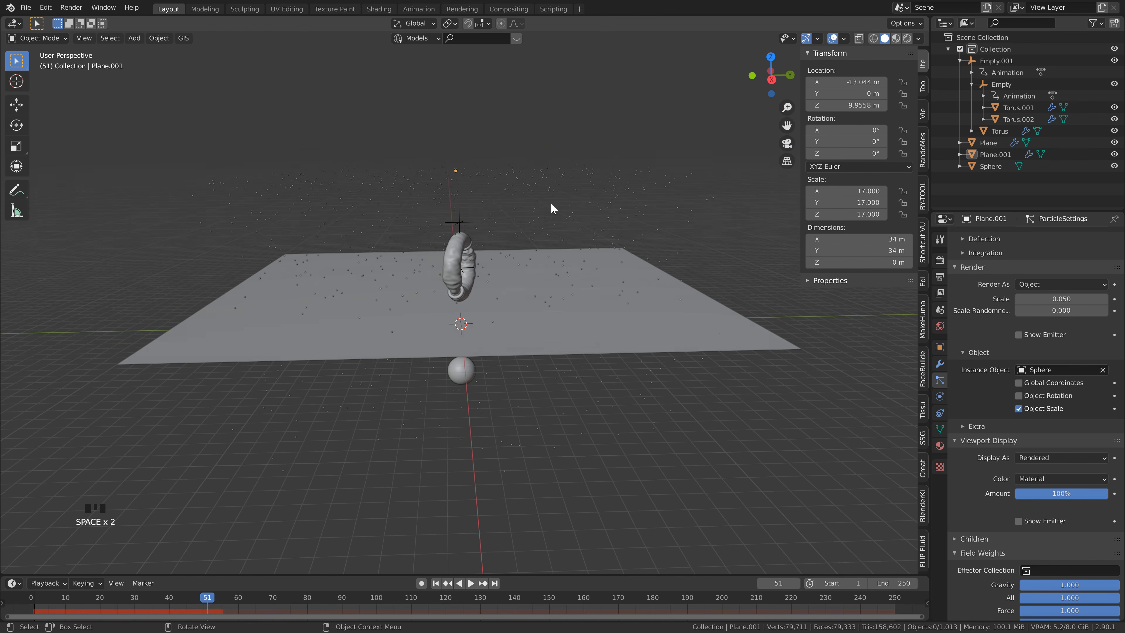
scroll(555, 239, "up", 2)
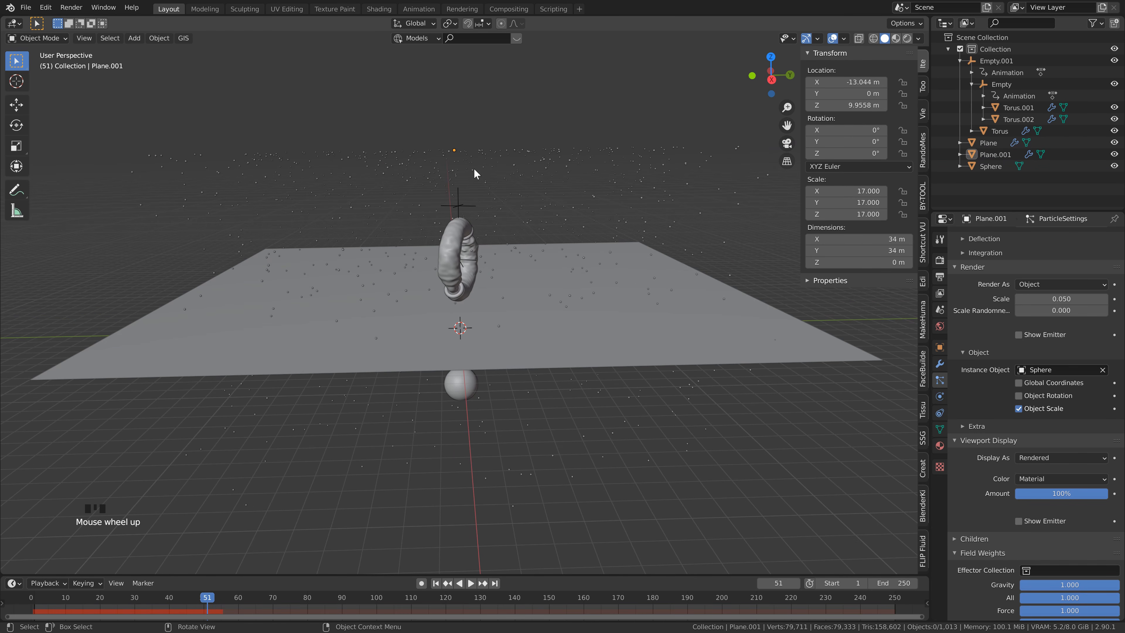
Step: Rename the overhead particle plane as Emitter
left_click(539, 159)
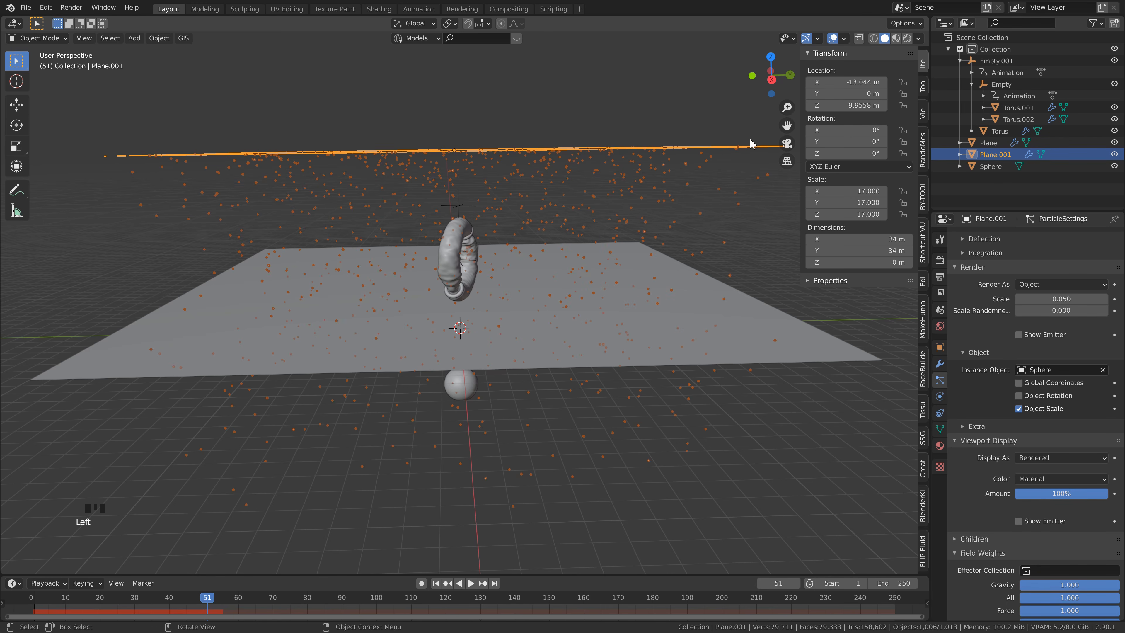
double_click(997, 154)
type("Emit")
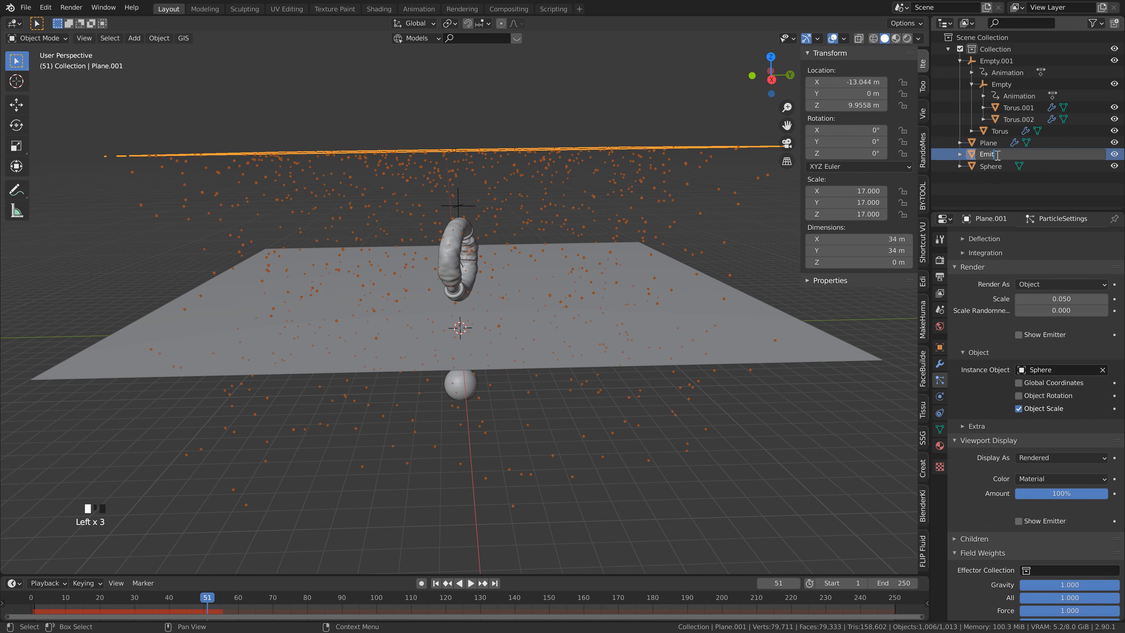
type("ter")
key("Return")
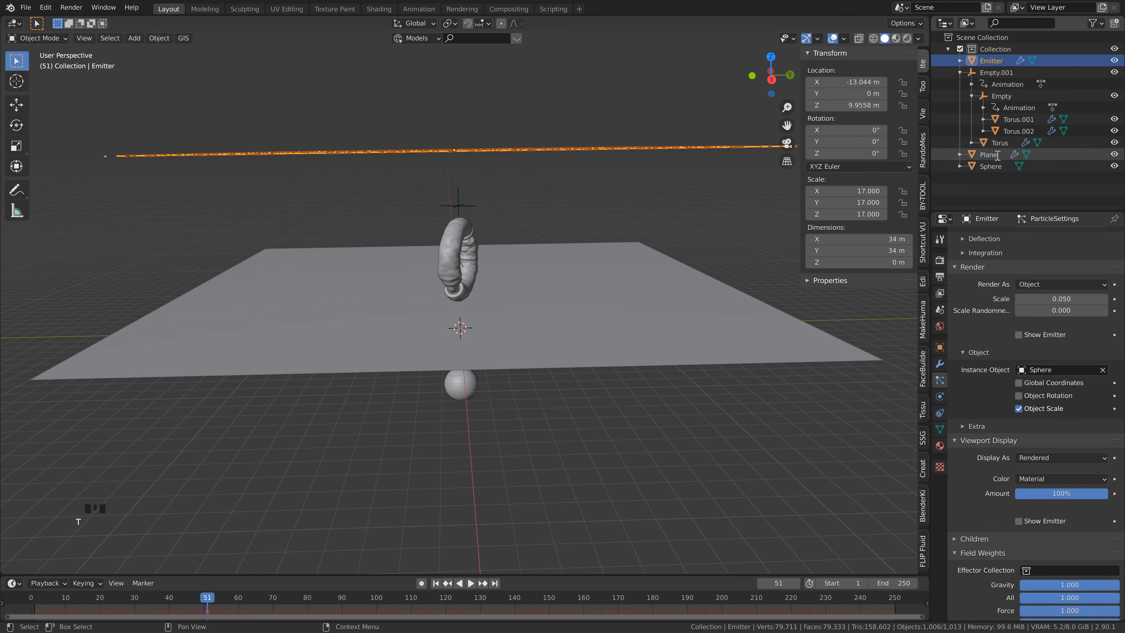
Step: Return to the first frame and add a Dynamic Paint brush to the Emitter plane
left_click(435, 583)
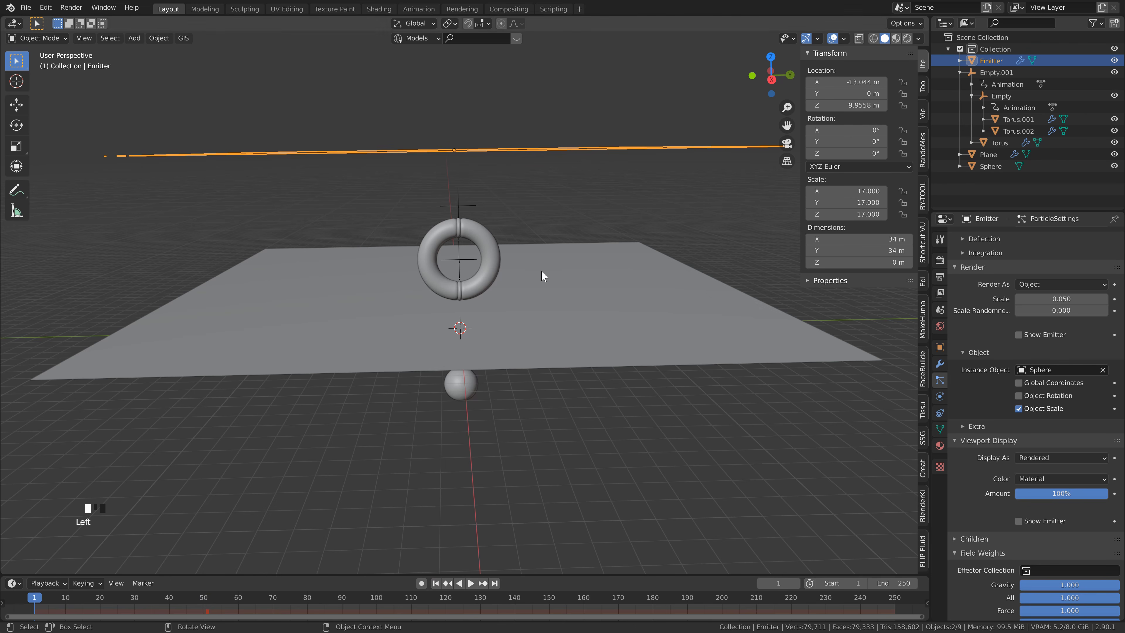
left_click(939, 397)
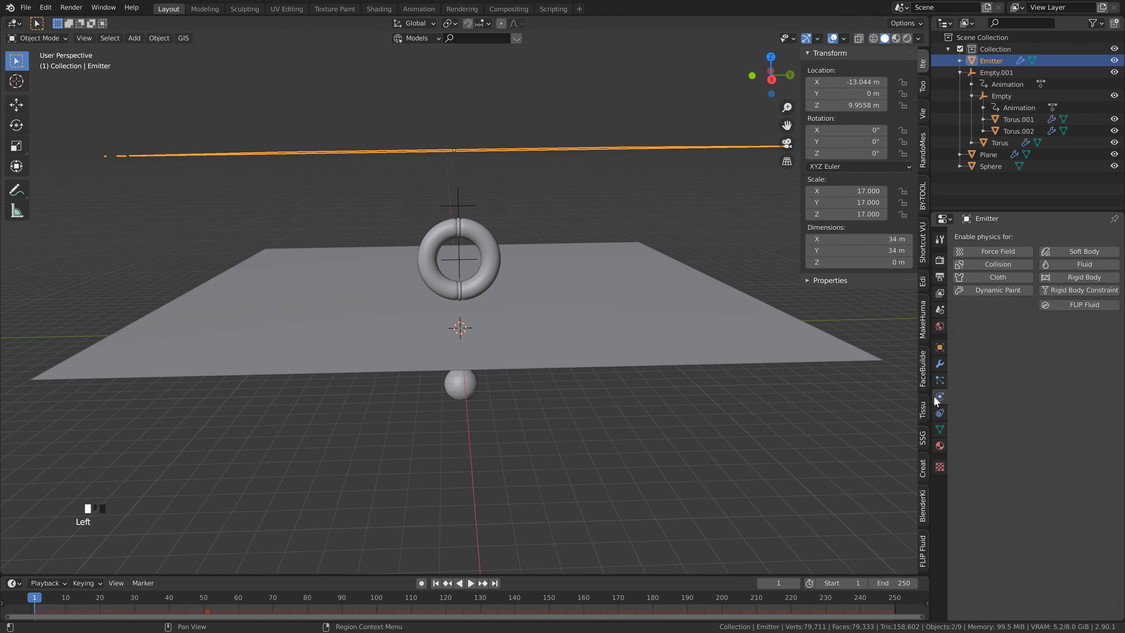
left_click(1009, 288)
left_click(1041, 391)
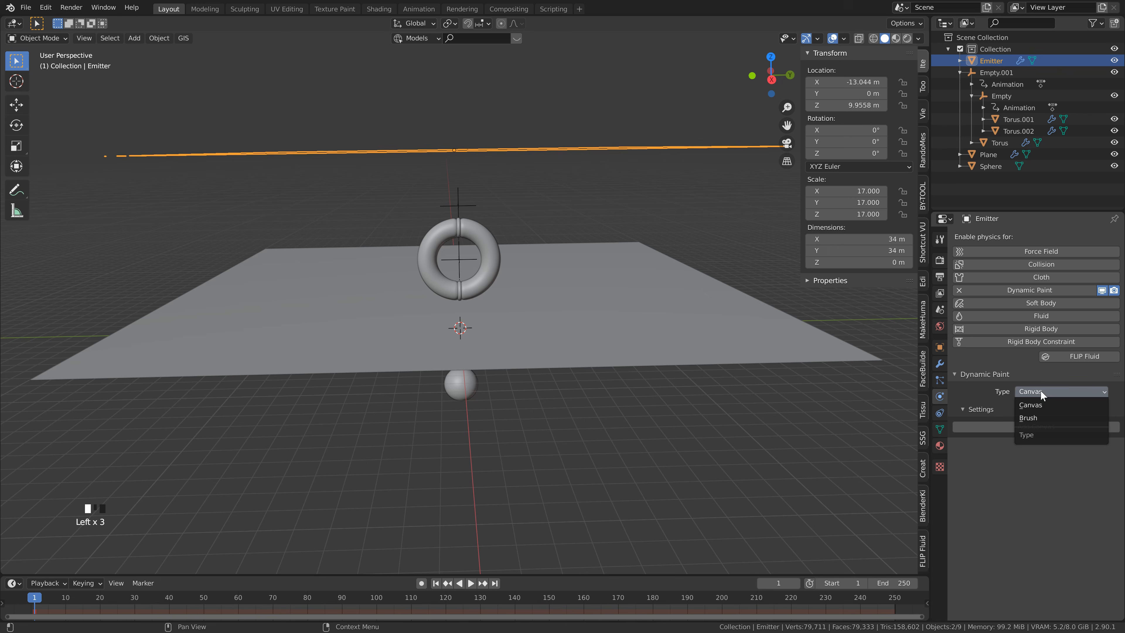
left_click(1028, 419)
left_click(1028, 424)
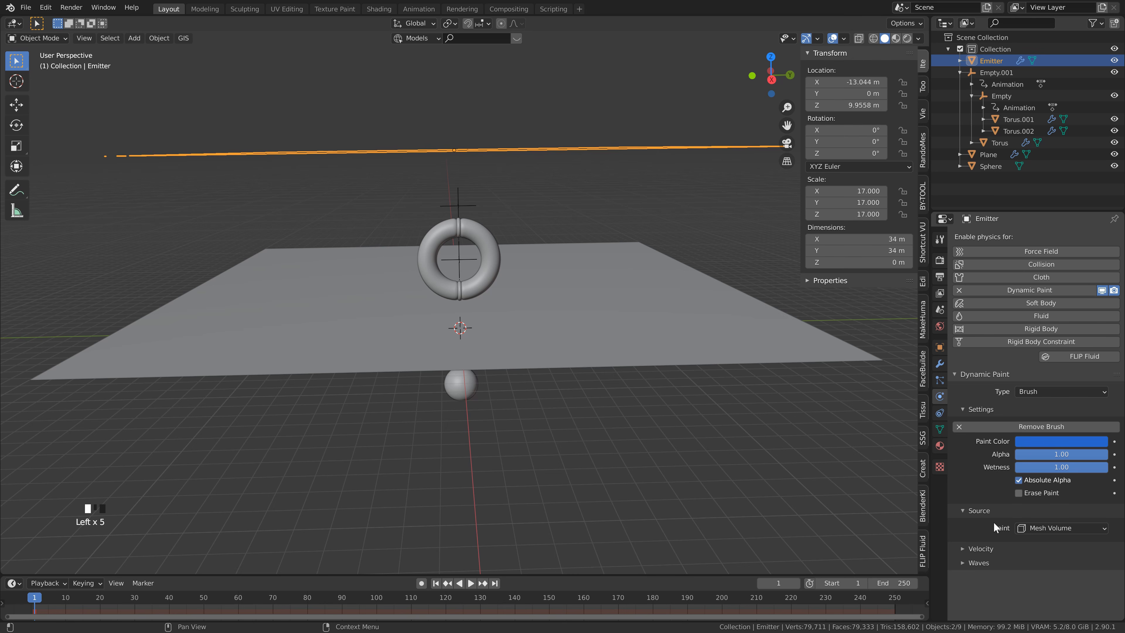
Step: Set the Emitter brush's paint source to Particle System, using ParticleSettings
left_click(1048, 531)
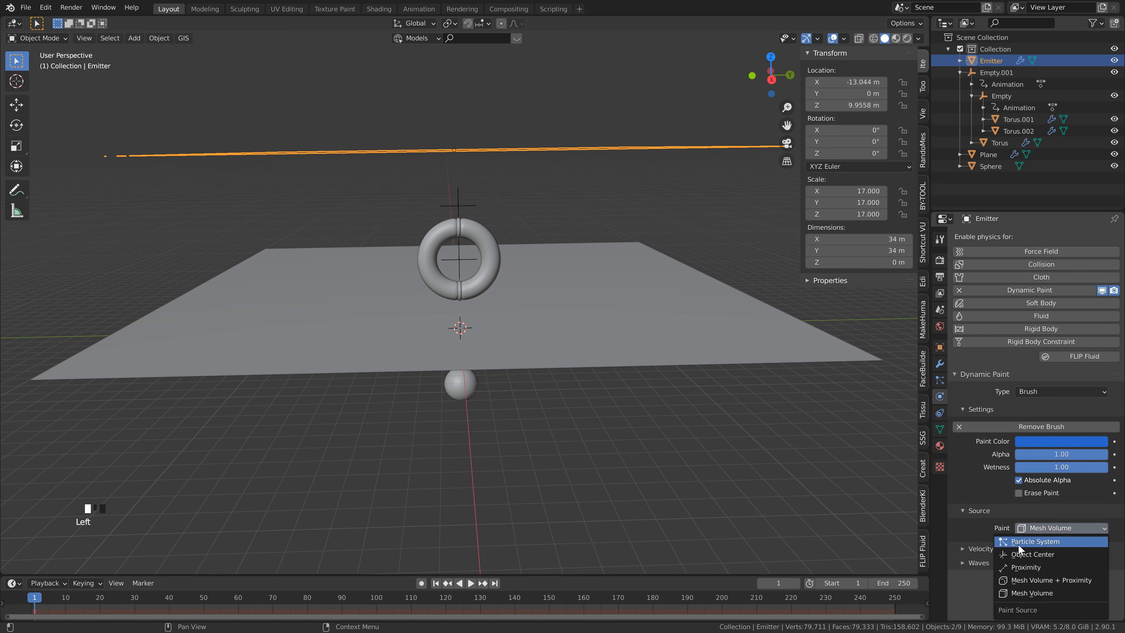
left_click(1033, 542)
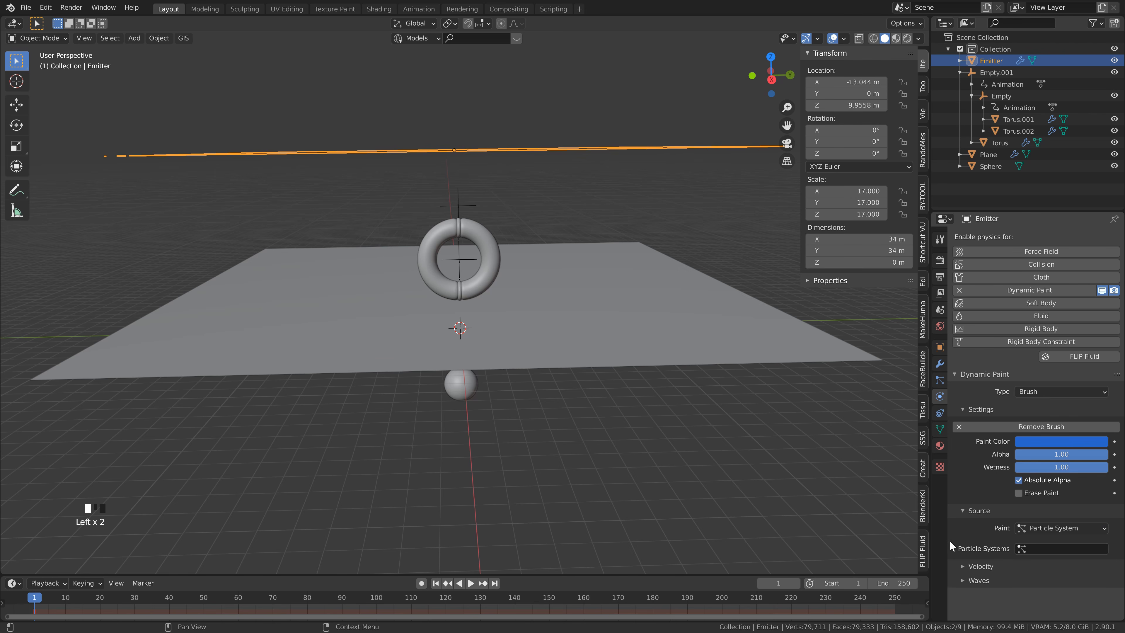
left_click(1050, 550)
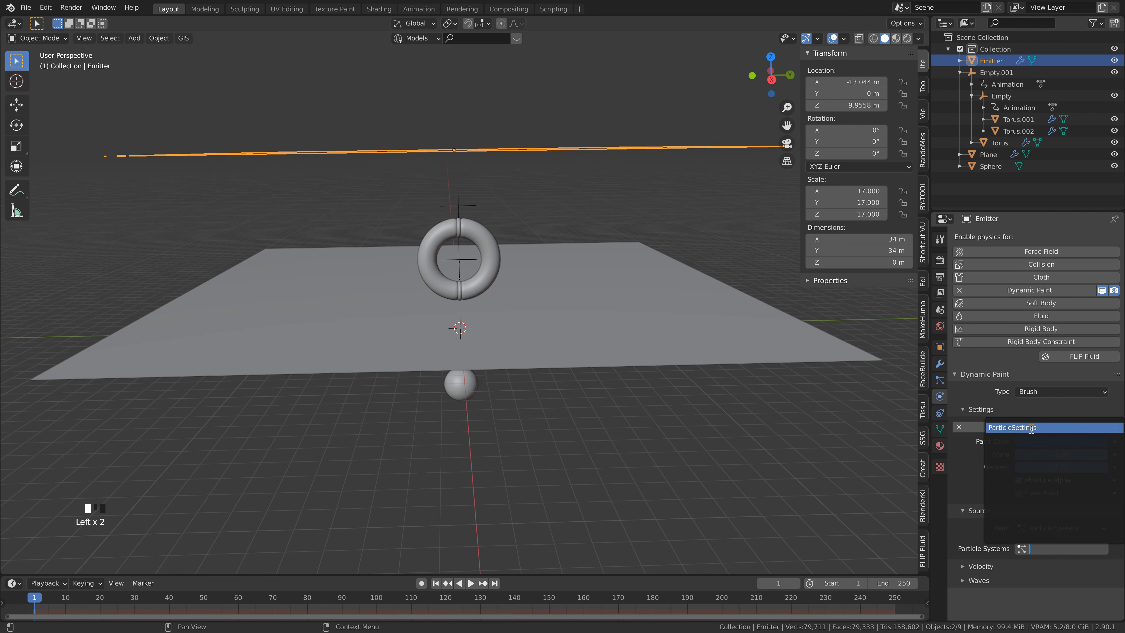
left_click(1020, 428)
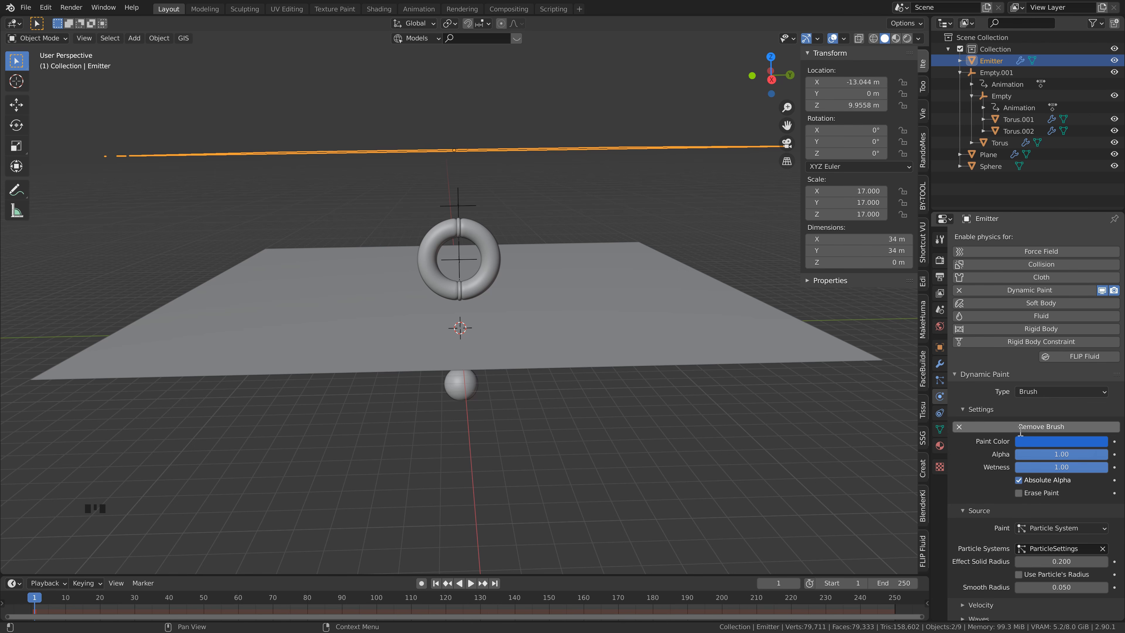
Step: Play the animation to examine the ripples the falling particles make on the floor canvas
key("space")
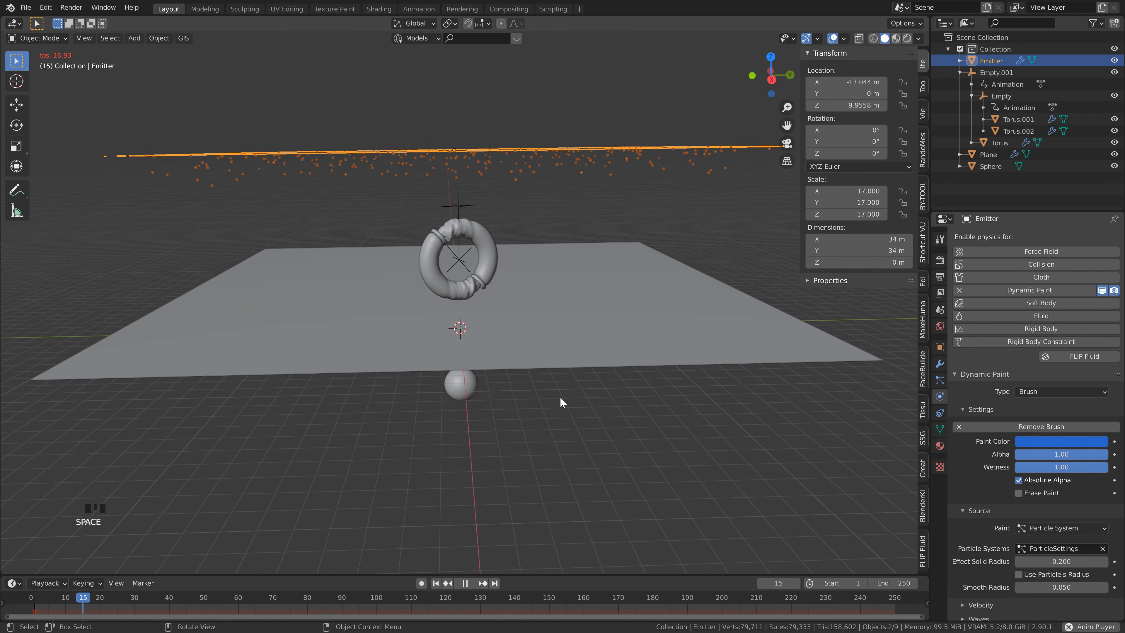
left_click(562, 406)
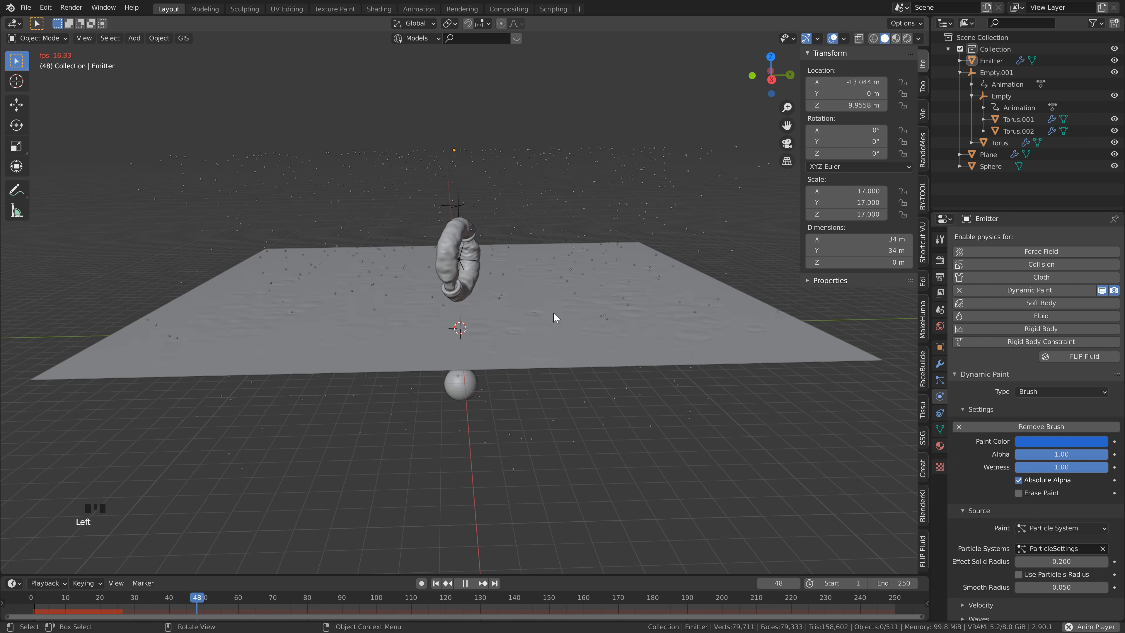
key("space")
scroll(546, 353, "down", 2)
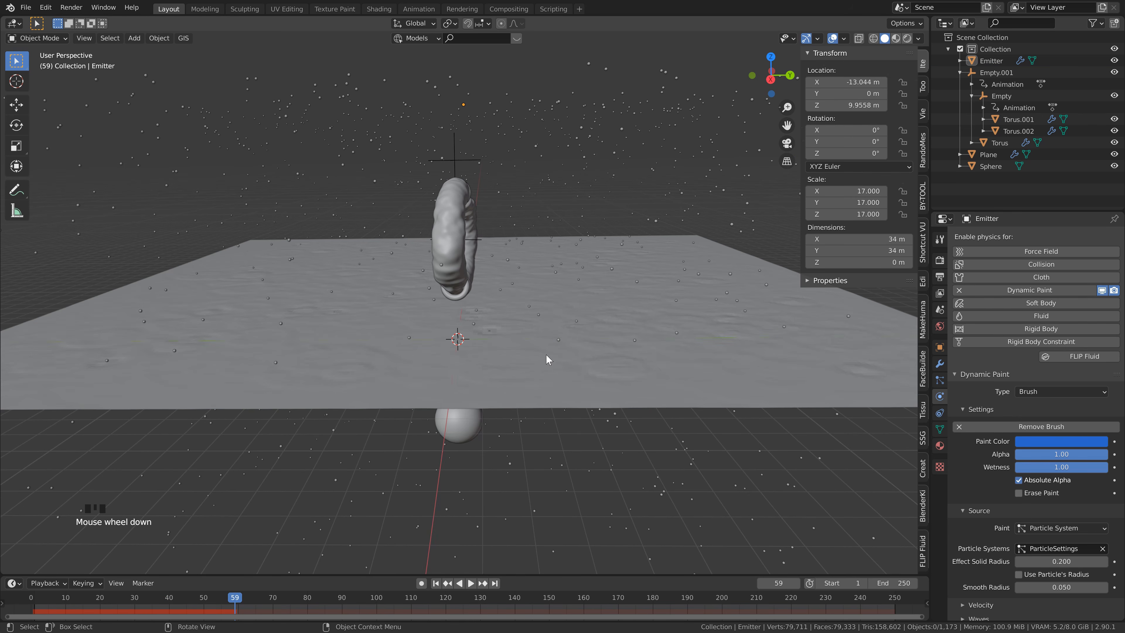
Step: Select the floor canvas plane
left_click(535, 351)
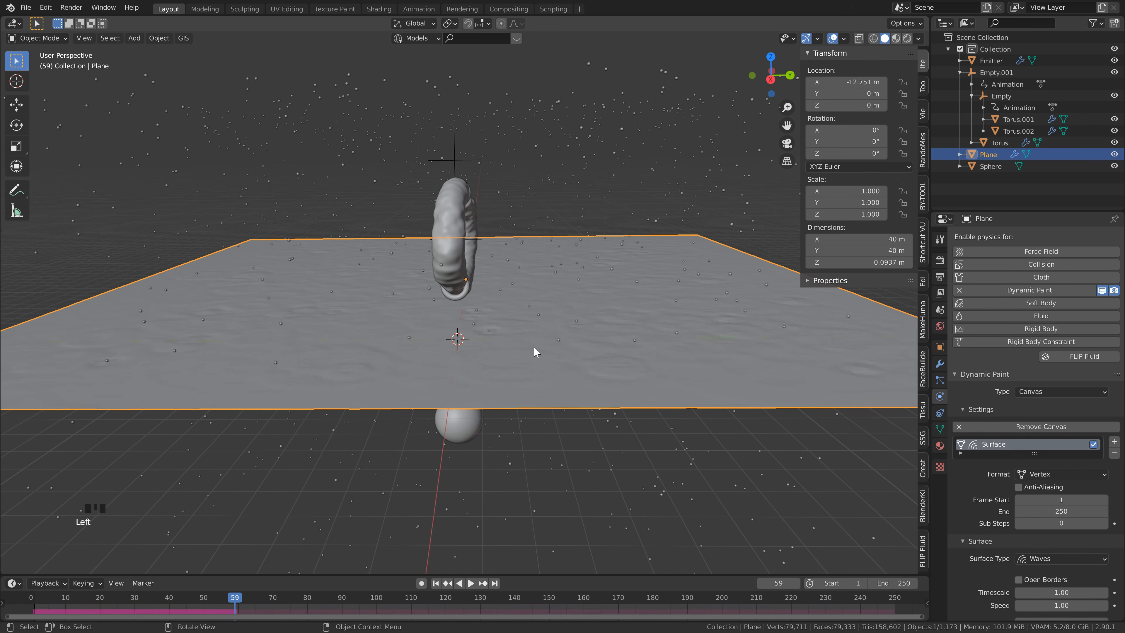
Step: Shade the plane smooth and return the animation to frame 1
right_click(531, 349)
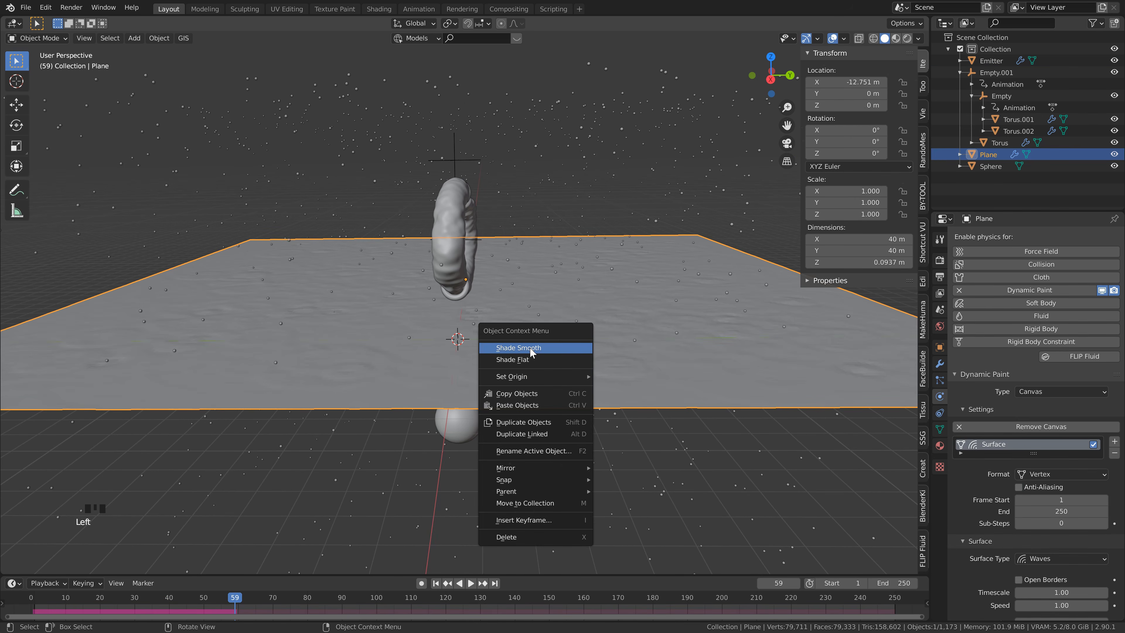
left_click(436, 583)
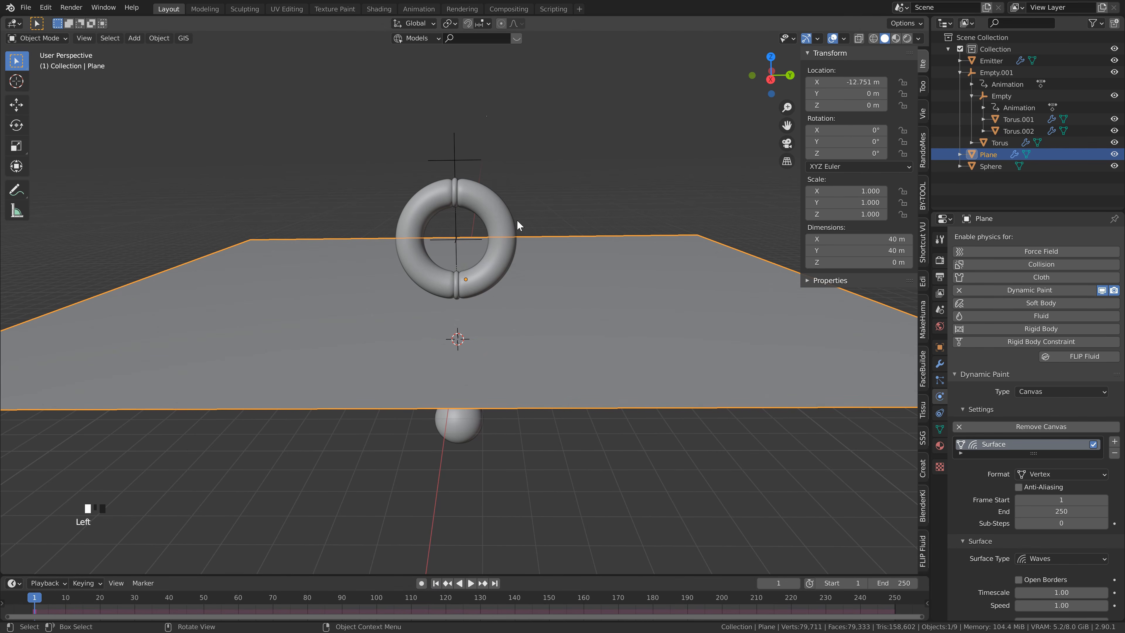
middle_click_drag(519, 244, 532, 252)
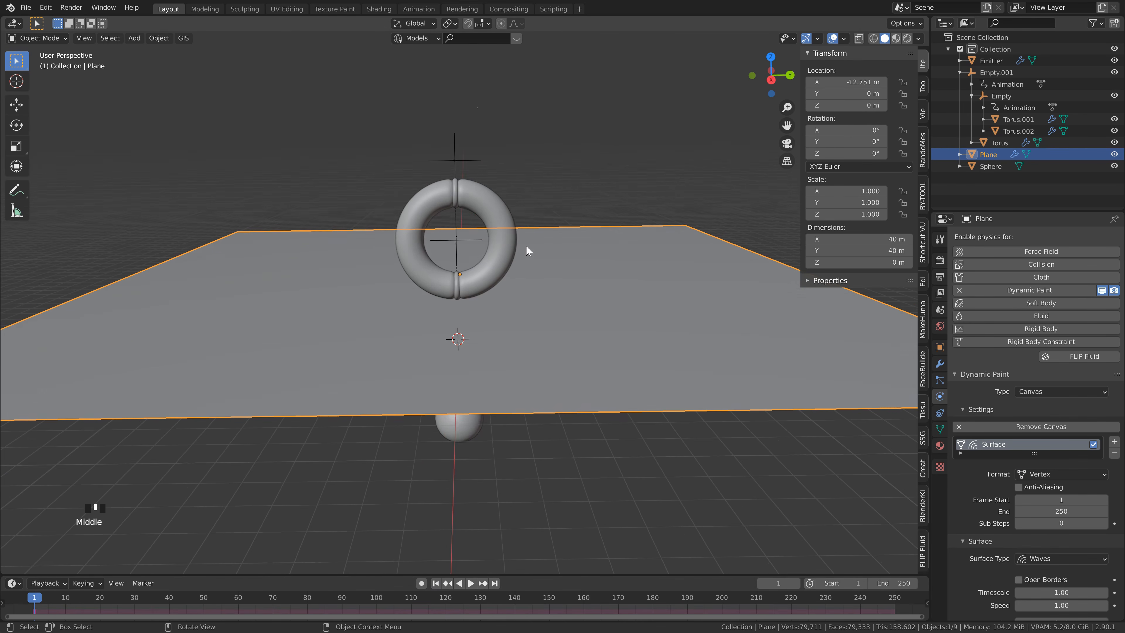
scroll(526, 246, "down", 2)
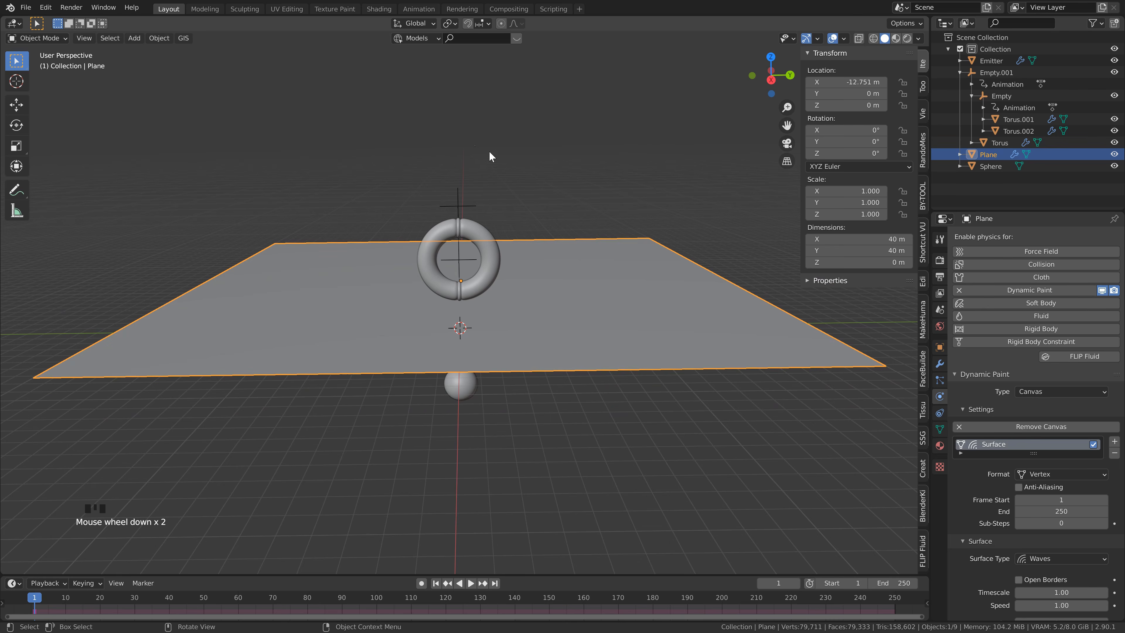
Step: Bake the Emitter's particle system cache and go back to frame 1
left_click(478, 146)
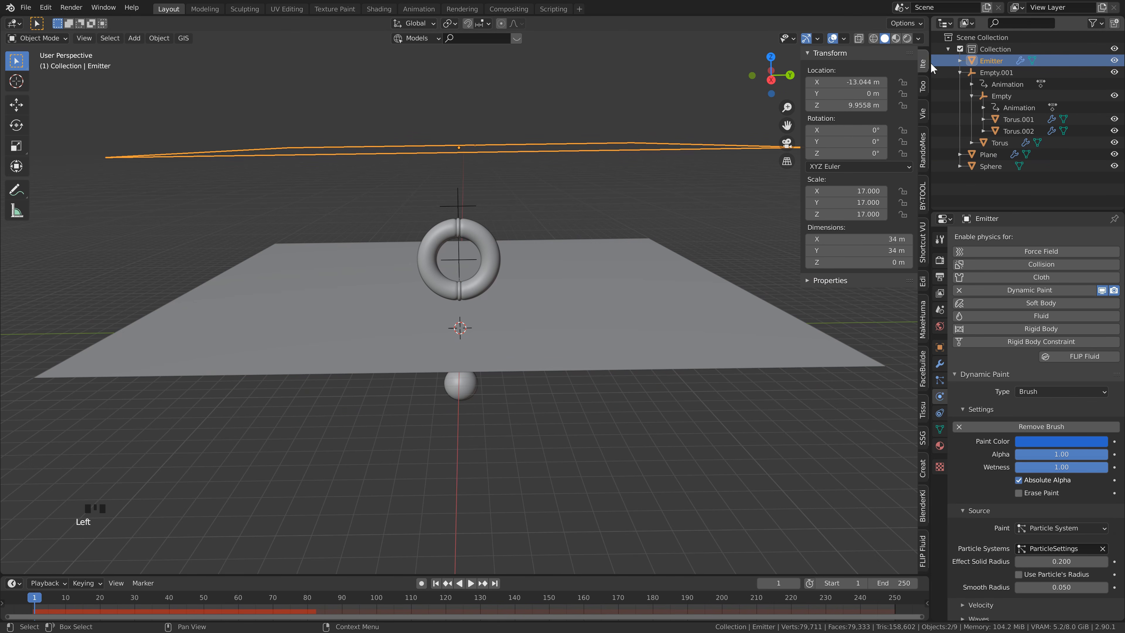
key("space")
key("space")
double_click(482, 153)
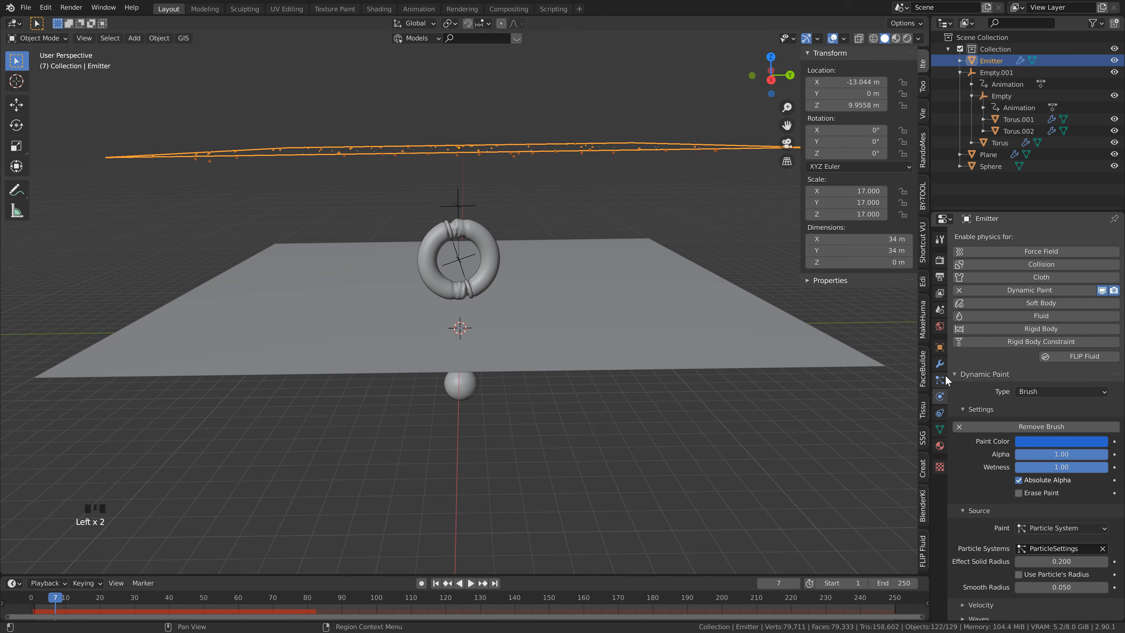
left_click(940, 379)
scroll(995, 421, "down", 8)
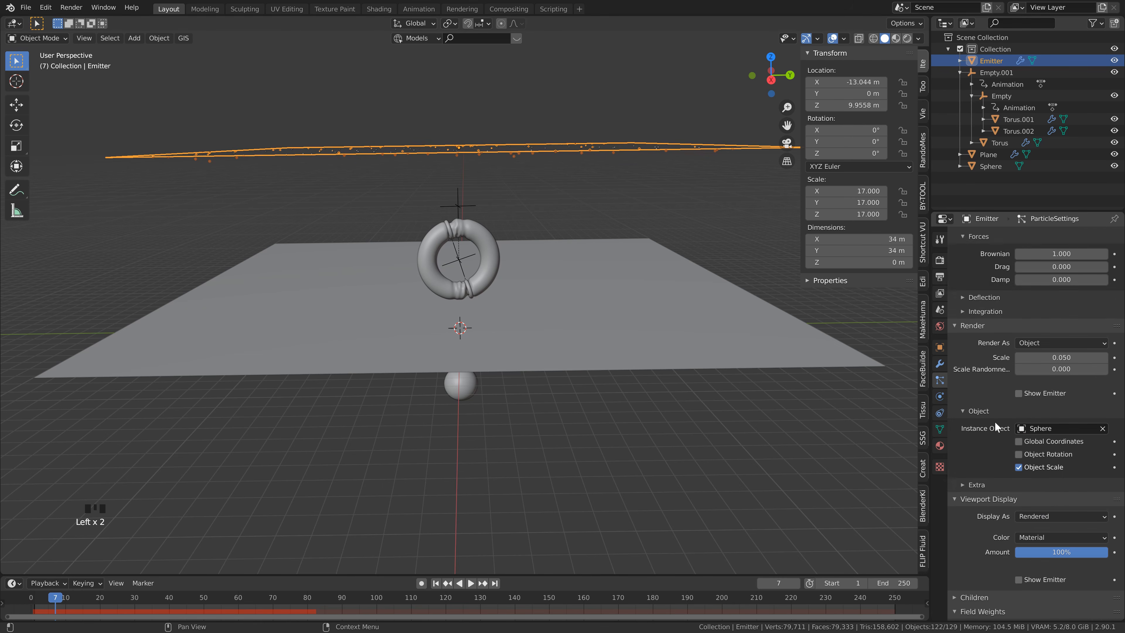
scroll(995, 421, "up", 8)
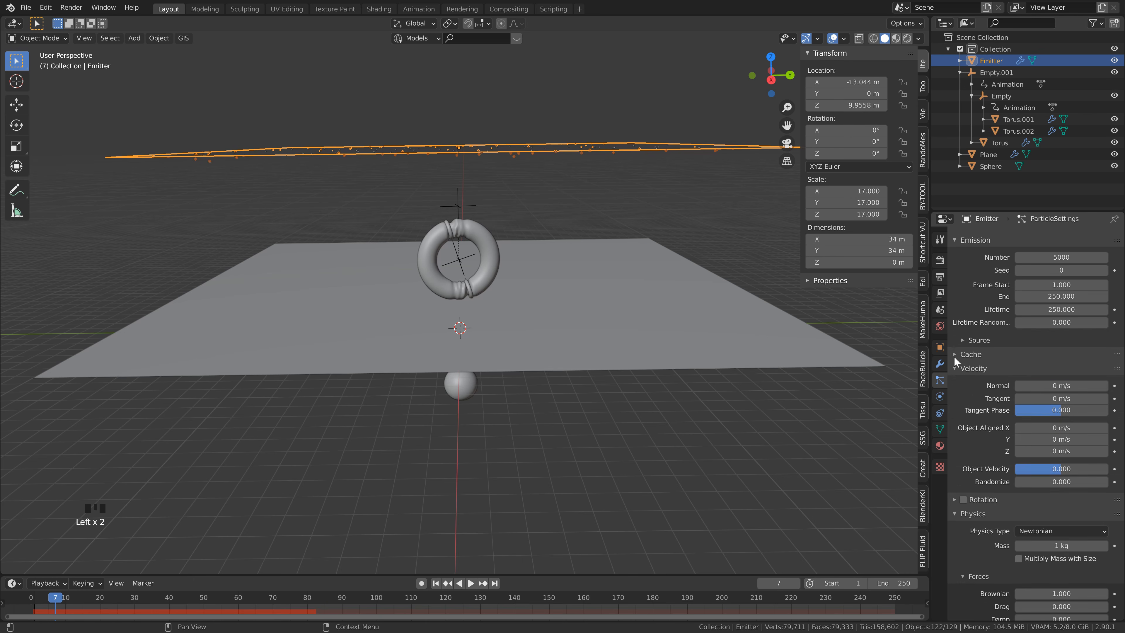
left_click(954, 355)
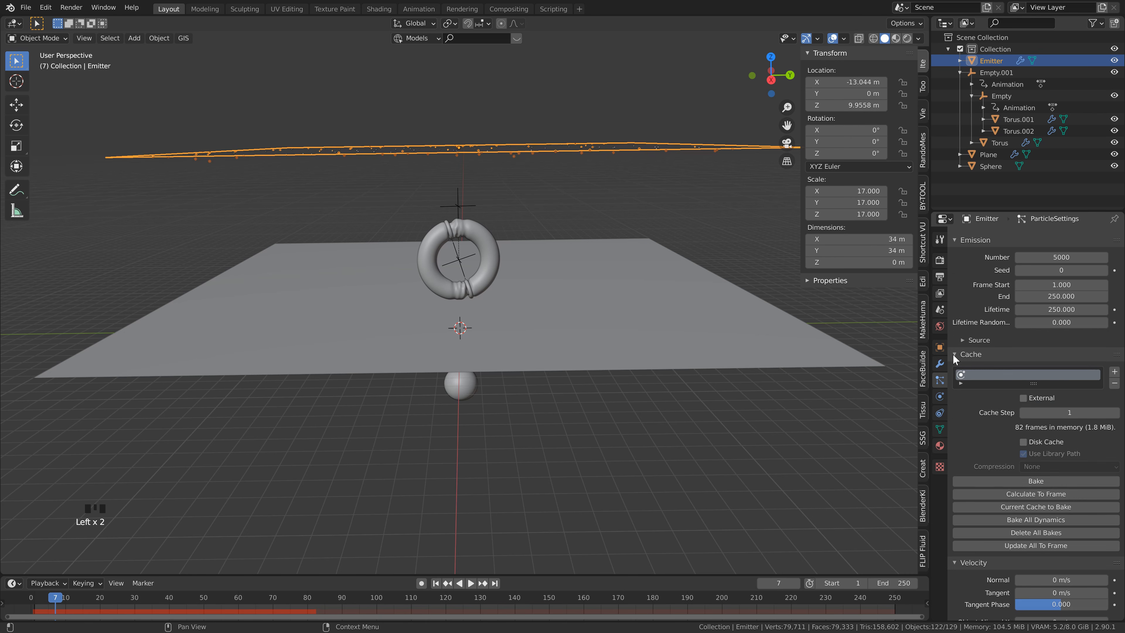
left_click(1011, 480)
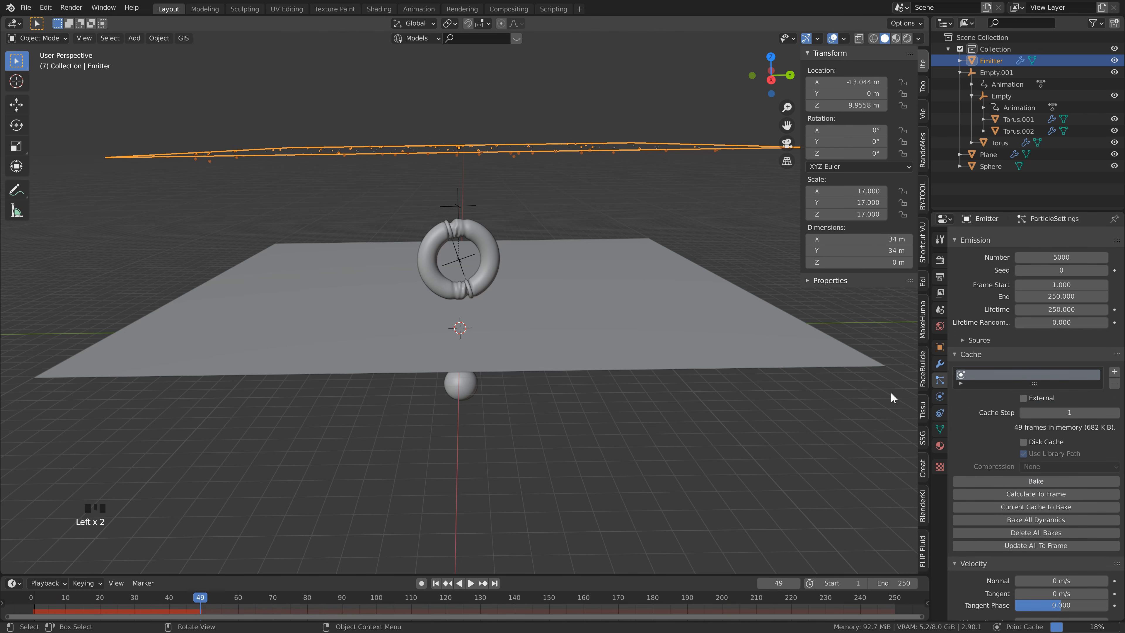
left_click(436, 584)
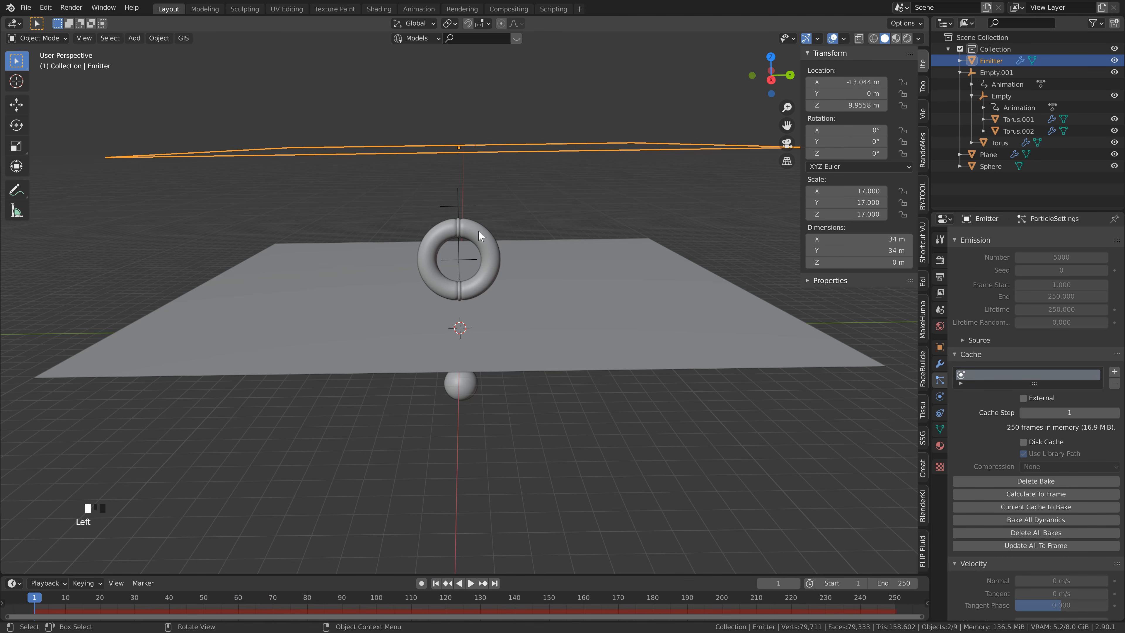
Step: Bake the dynamic paint wave cache of the Torus object
left_click(478, 234)
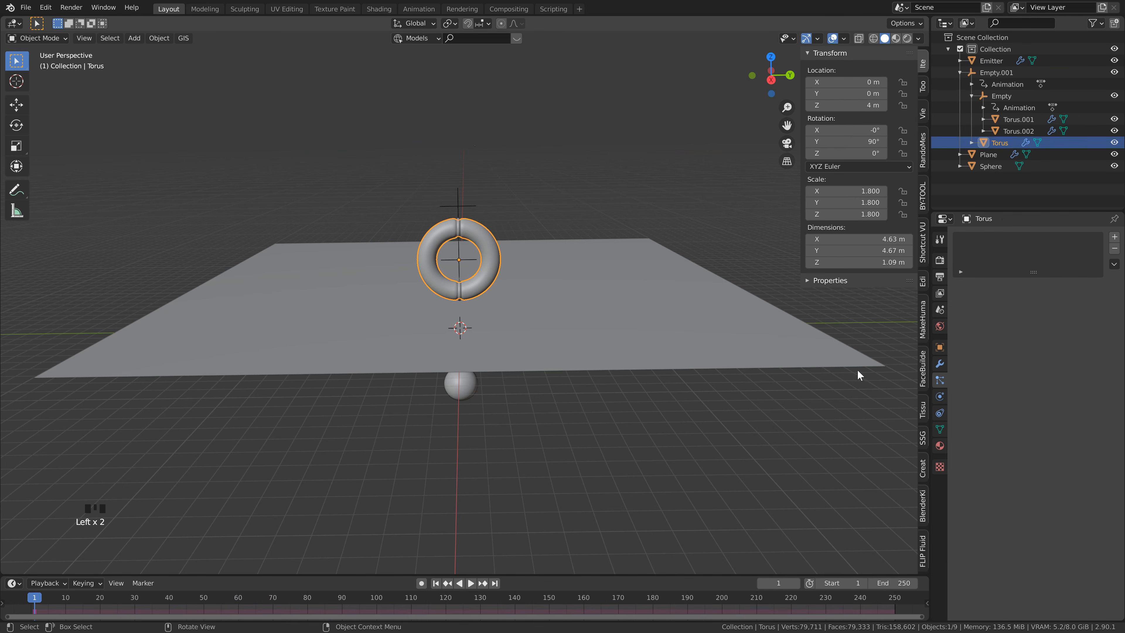
left_click(940, 397)
scroll(987, 414, "down", 4)
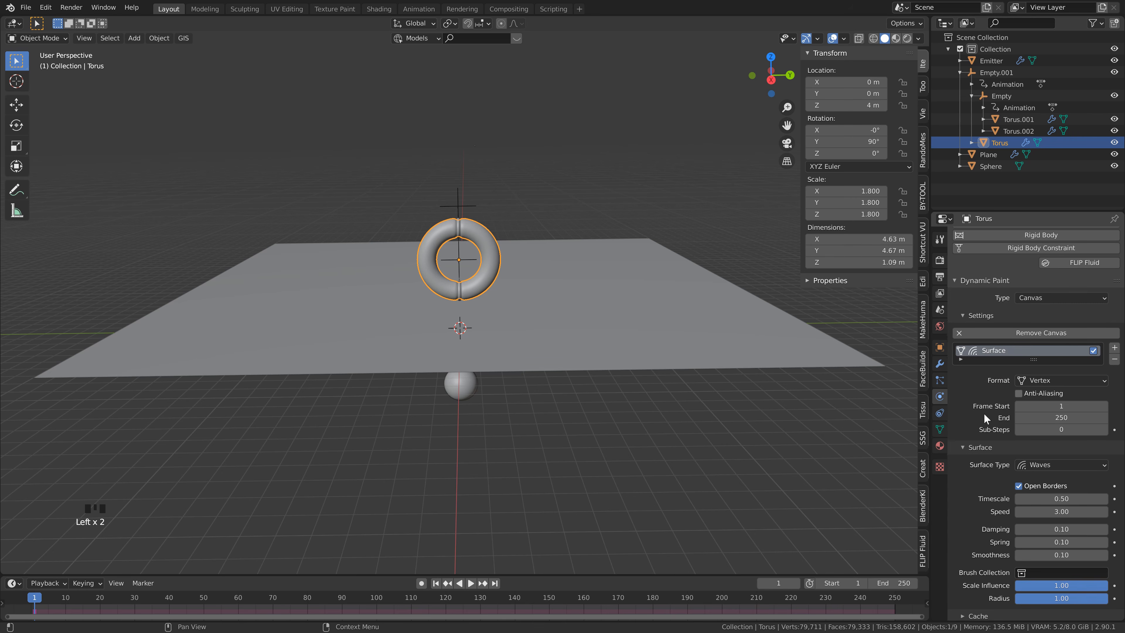
left_click(970, 613)
scroll(990, 571, "down", 6)
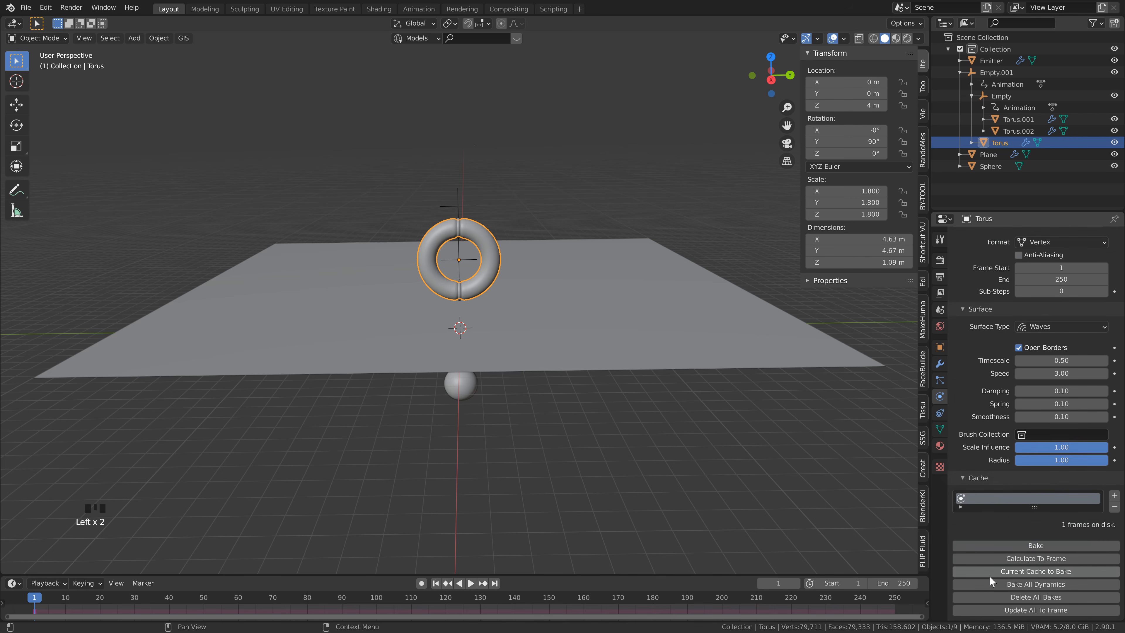
left_click(1020, 543)
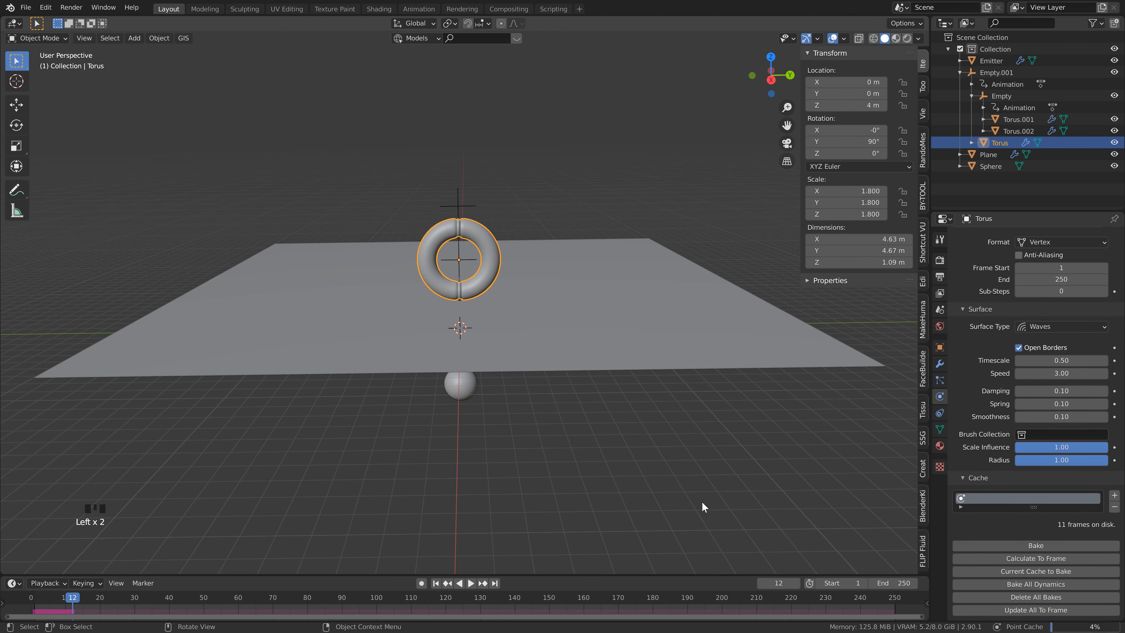
Step: Enable Open Borders on the plane's dynamic paint wave surface and bake its cache
left_click(616, 353)
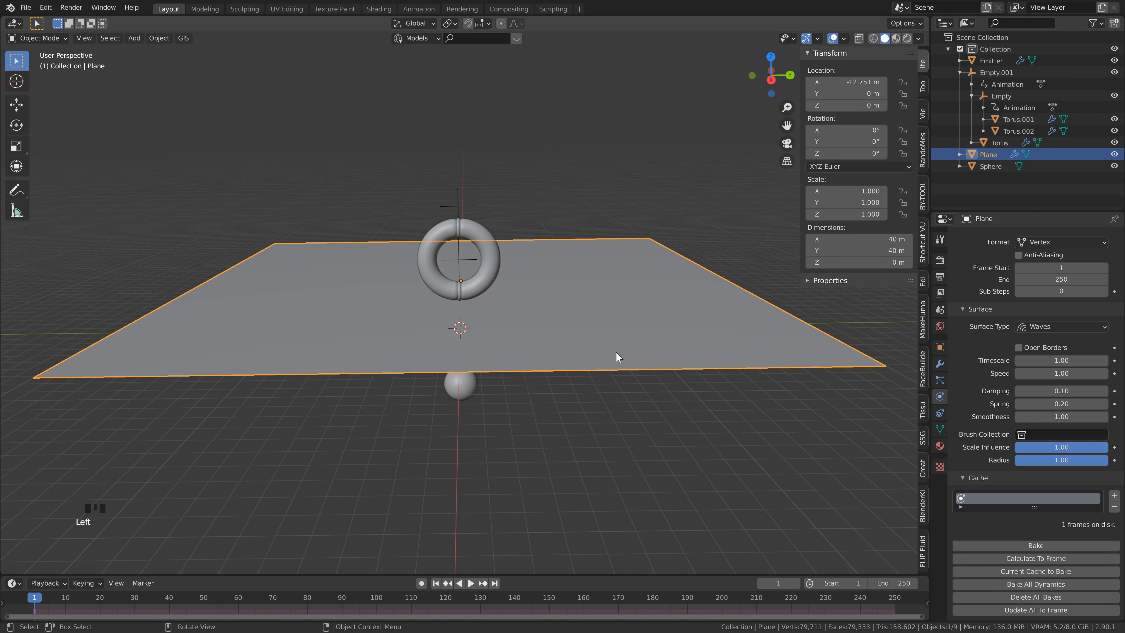
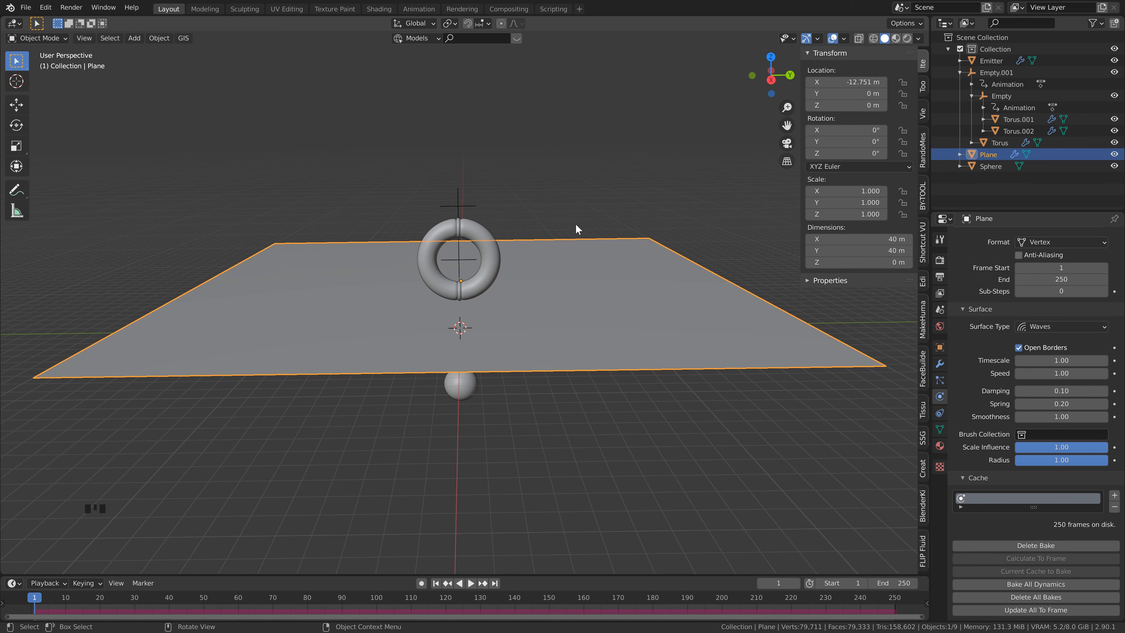
Step: Save the file and play the baked simulation, stopping at frame 165
key("ctrl+s")
scroll(531, 377, "up", 2)
key("space")
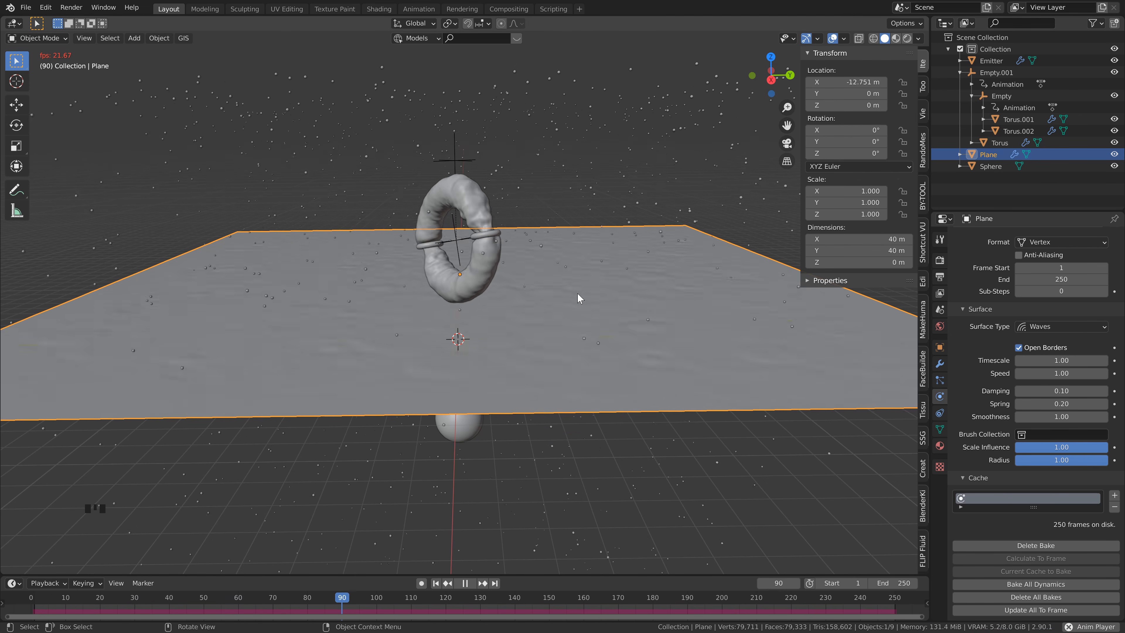
key("space")
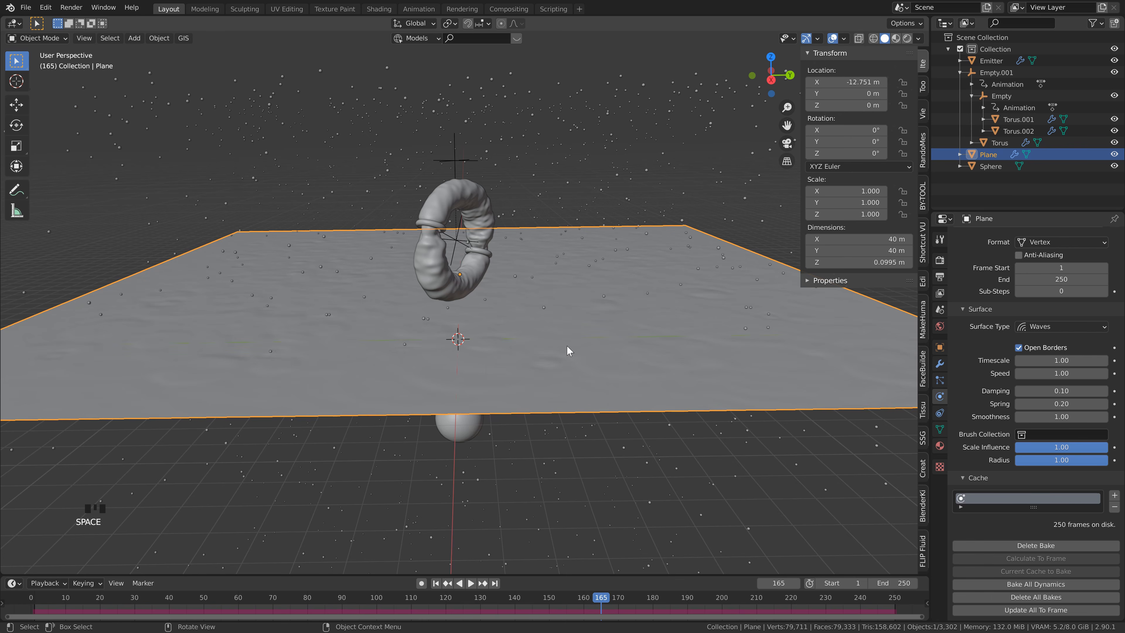
Step: Add a camera and align it to the current view so that it frames the ring above the plane
scroll(545, 326, "up", 1)
mouse_move(545, 326)
middle_mouse_down("shift")
mouse_move(557, 308)
mouse_move(540, 341)
mouse_move(531, 328)
middle_mouse_up("shift")
left_click(520, 186)
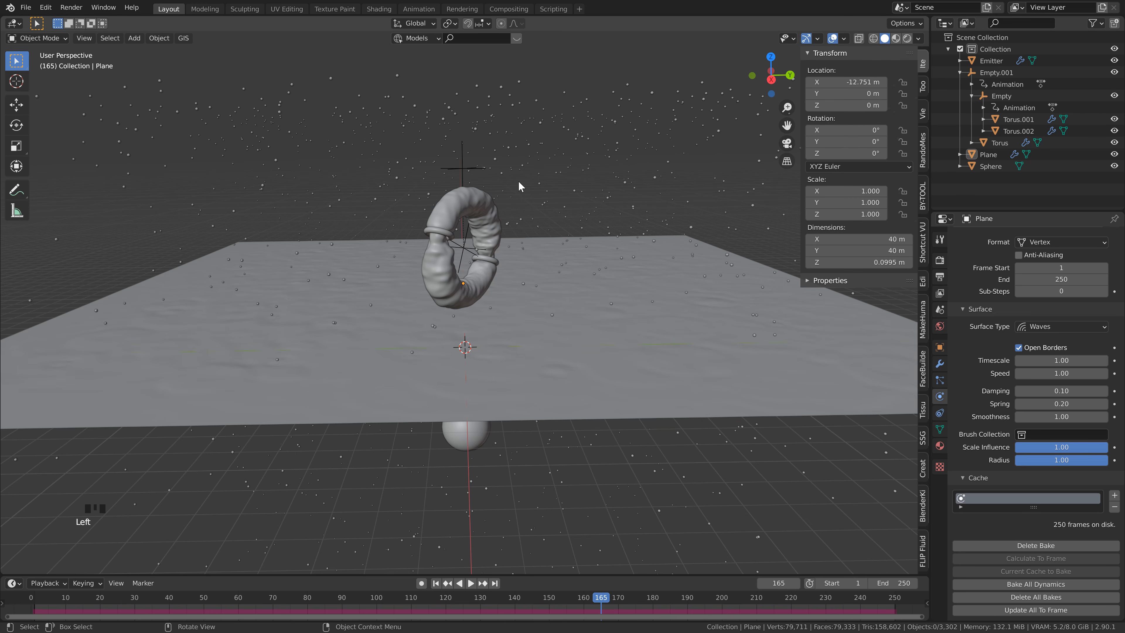
key("shift+a")
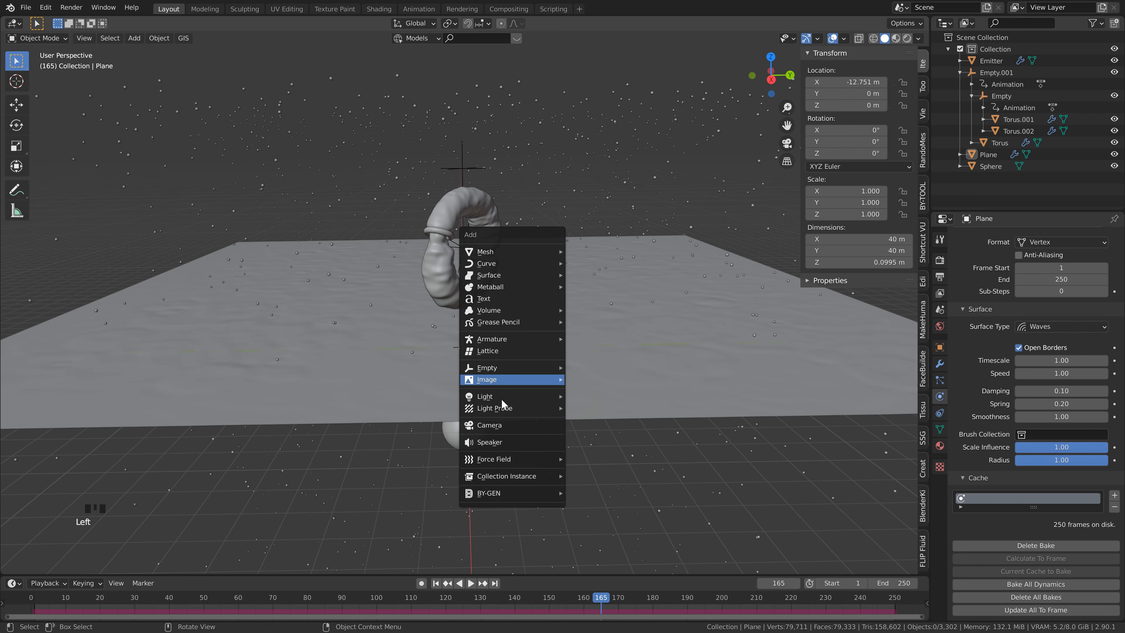
left_click(485, 424)
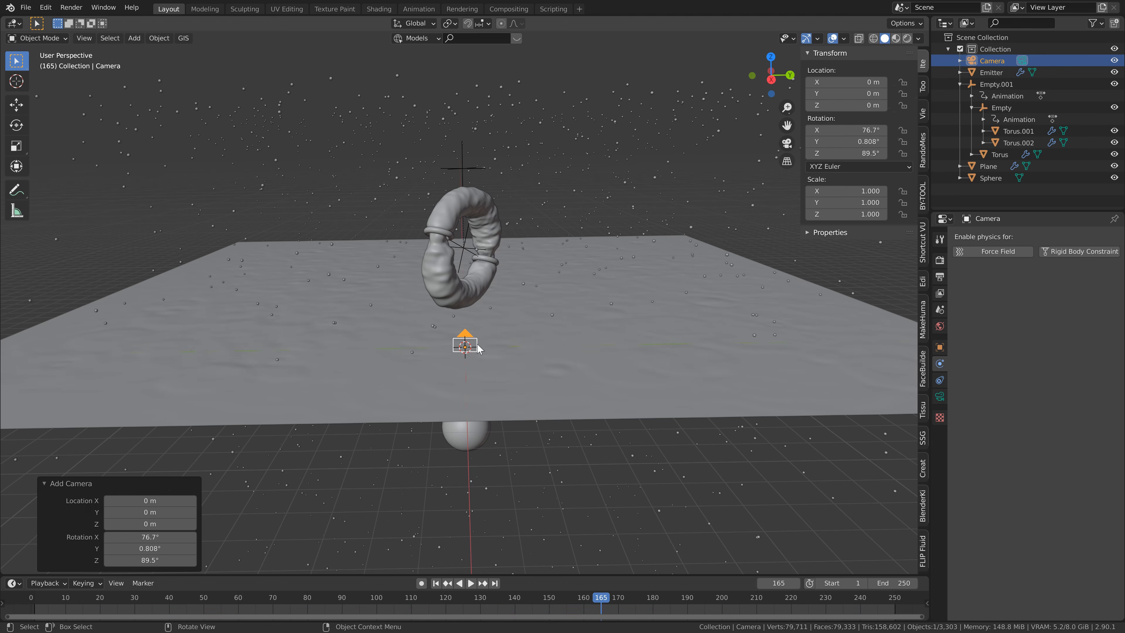
scroll(479, 342, "up", 3)
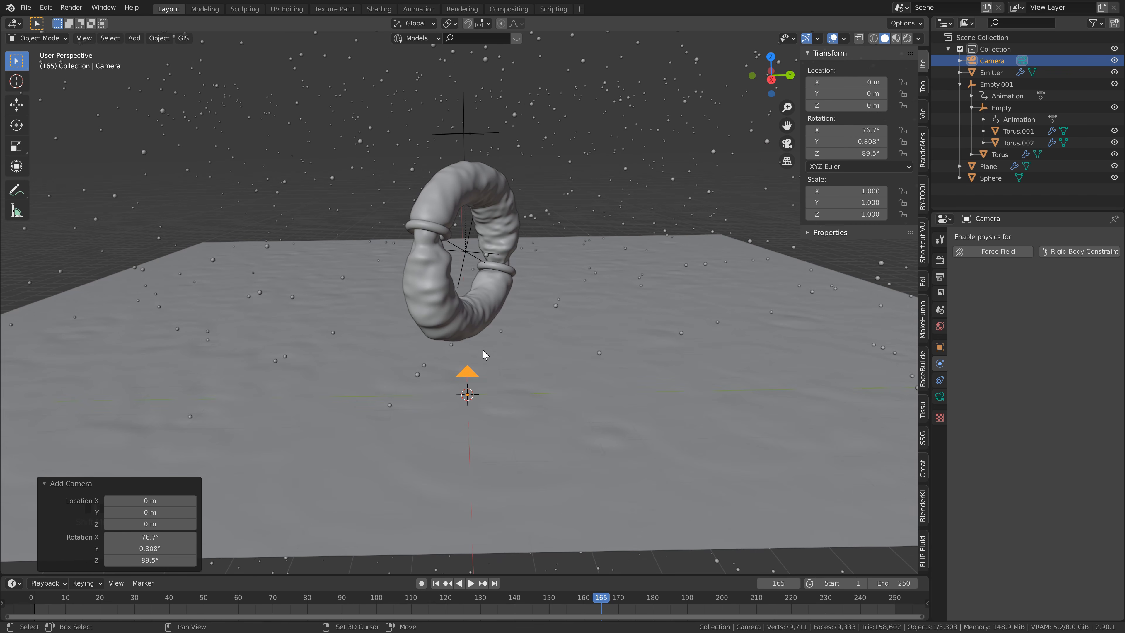
scroll(534, 265, "down", 1)
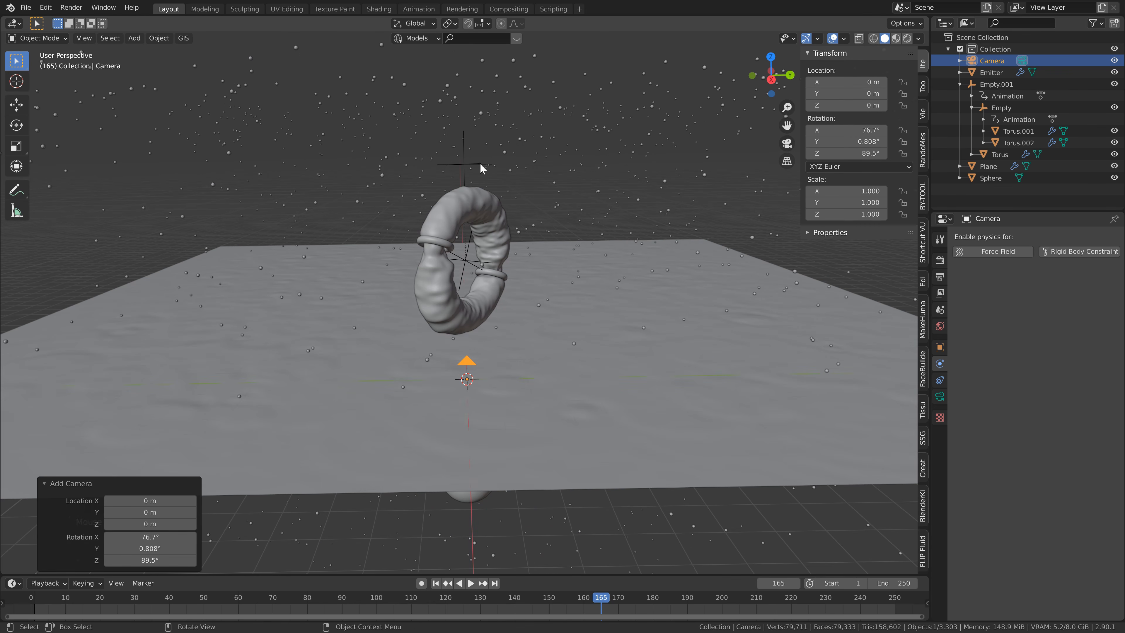
key("ctrl+alt+KP_0")
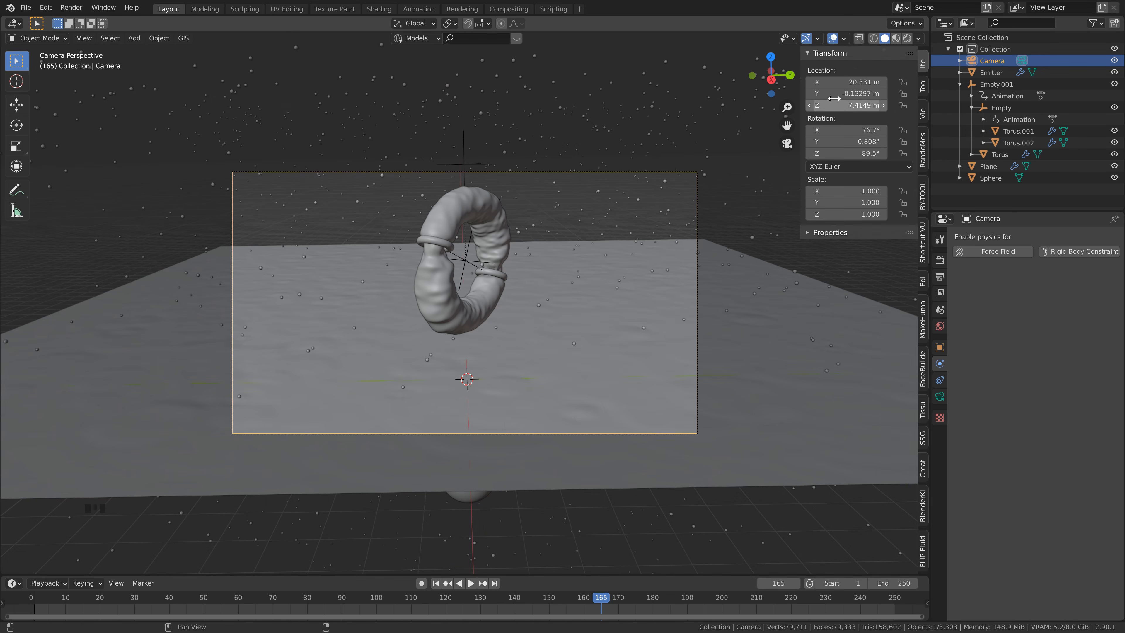
Step: Set the camera's Y rotation to 0° and its X rotation to 78.9°
left_click(859, 141)
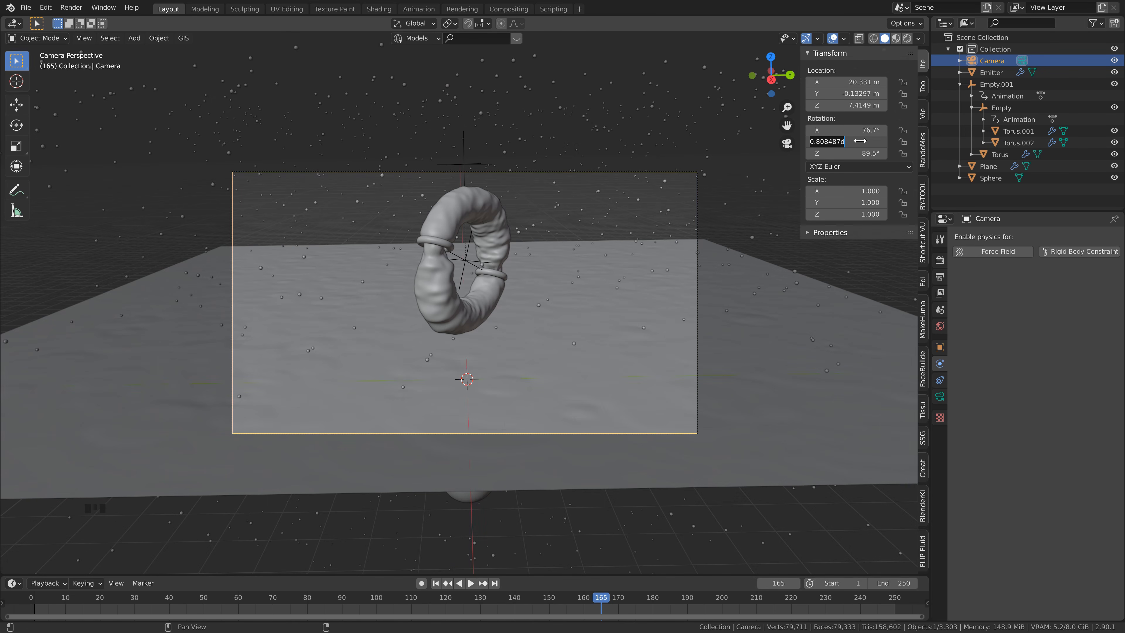
type("0")
key("Return")
left_click_drag(862, 129, 872, 130)
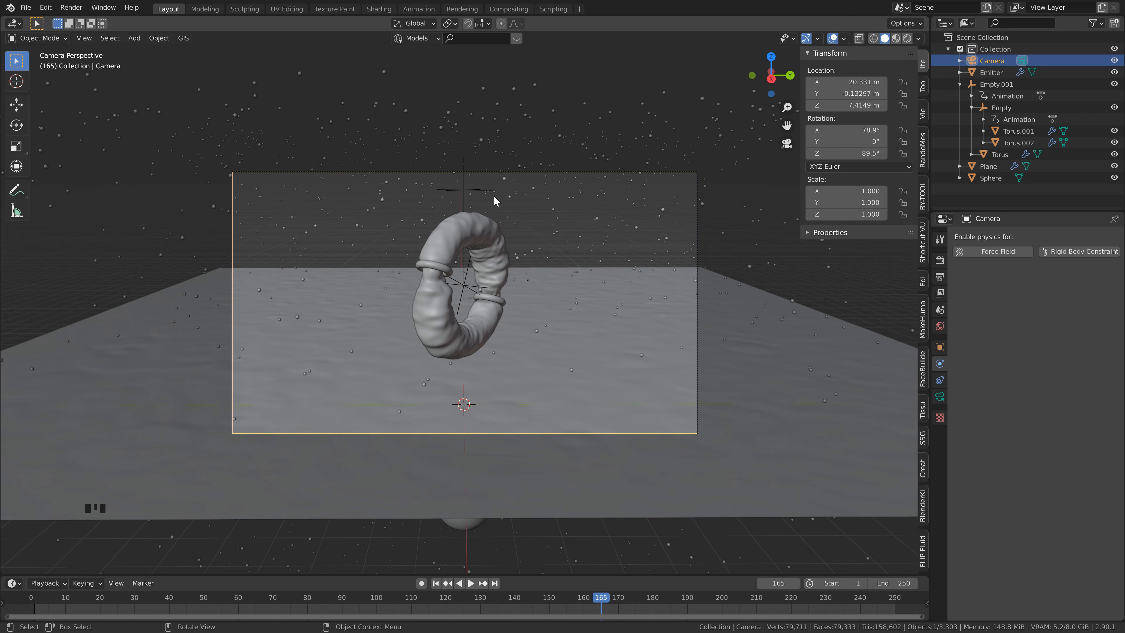
Step: Move the camera closer with Walk Navigation and center it at location 18.9, 0, 7.13 m with rotation 80.1°, 0°, 90°
key("F3")
type("wa")
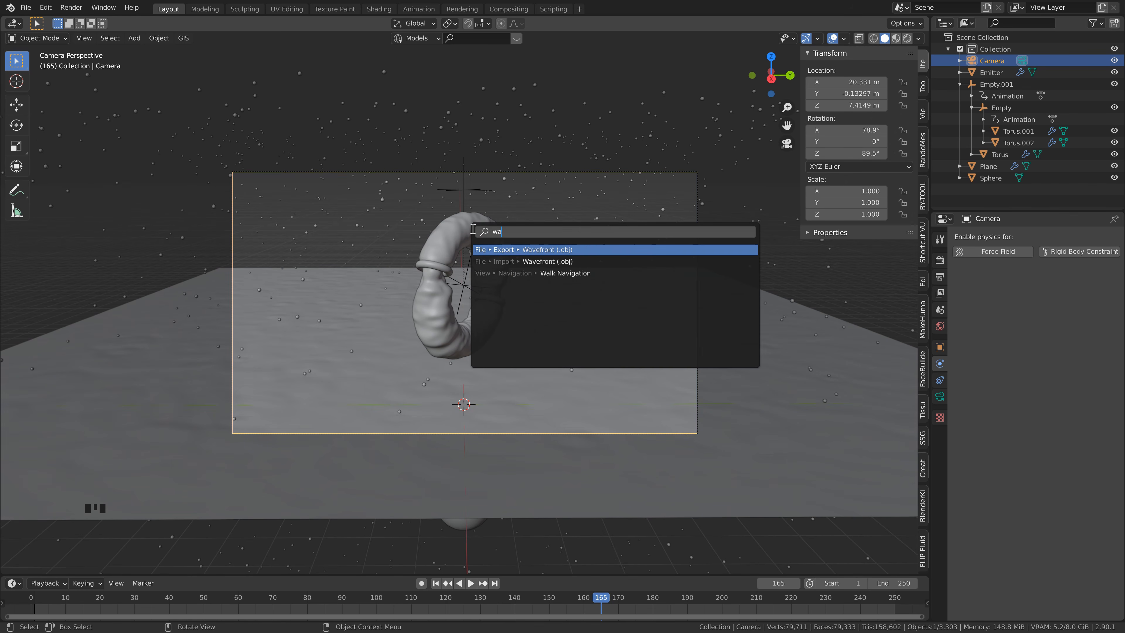
type("lk")
key("Return")
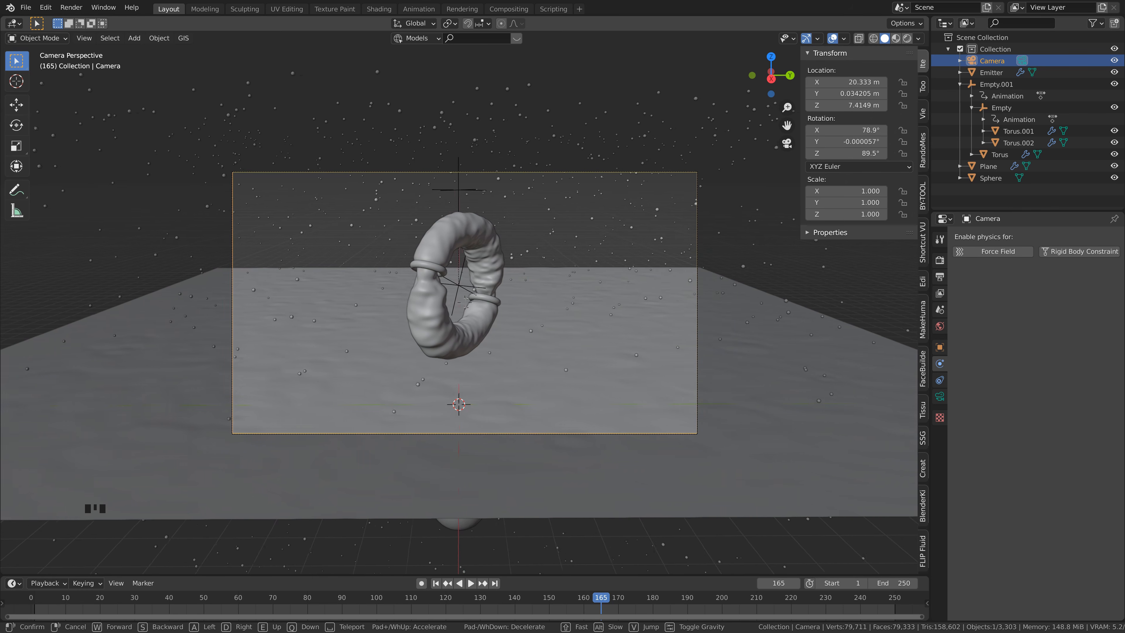
key("w")
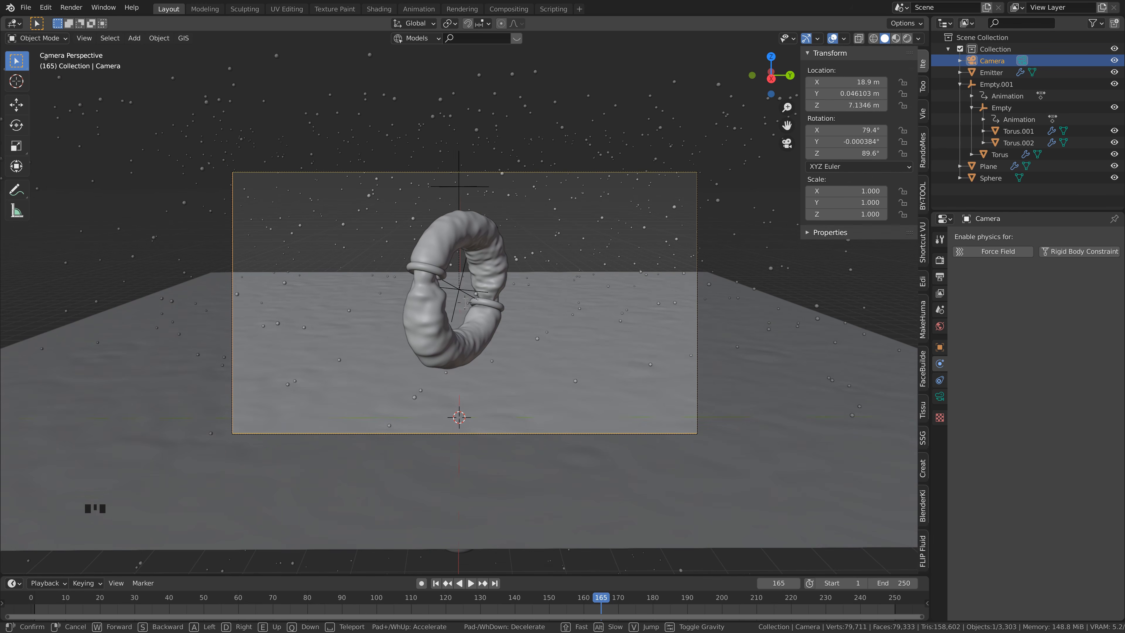
left_click(484, 262)
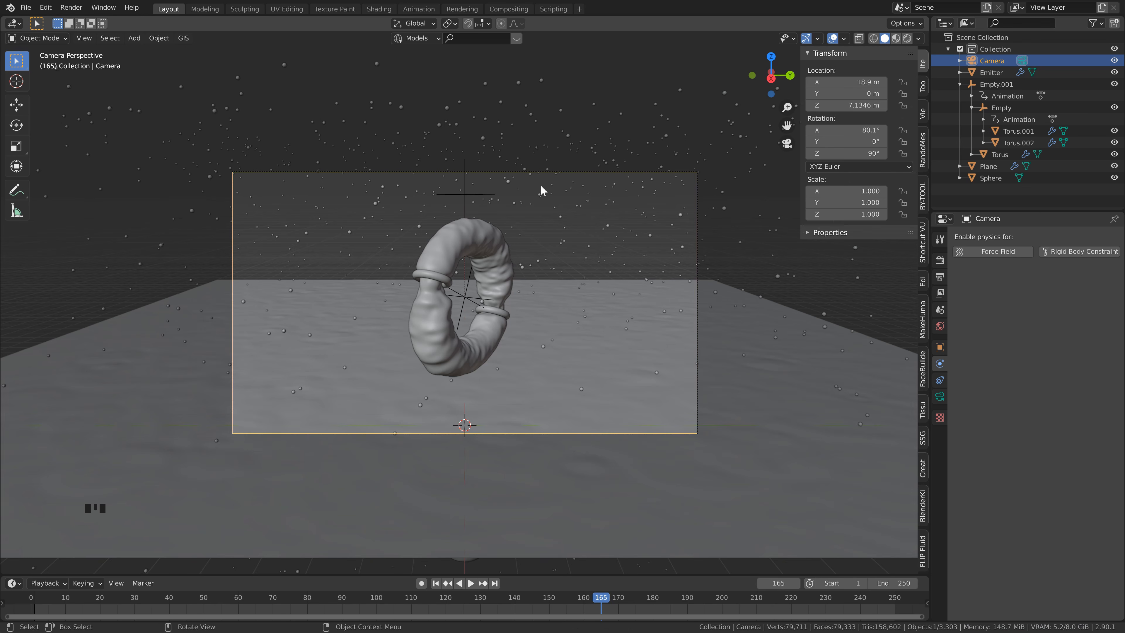
Step: Open the Shading workspace in camera view and join away its file browser and image editor areas
left_click(379, 10)
key("KP_0")
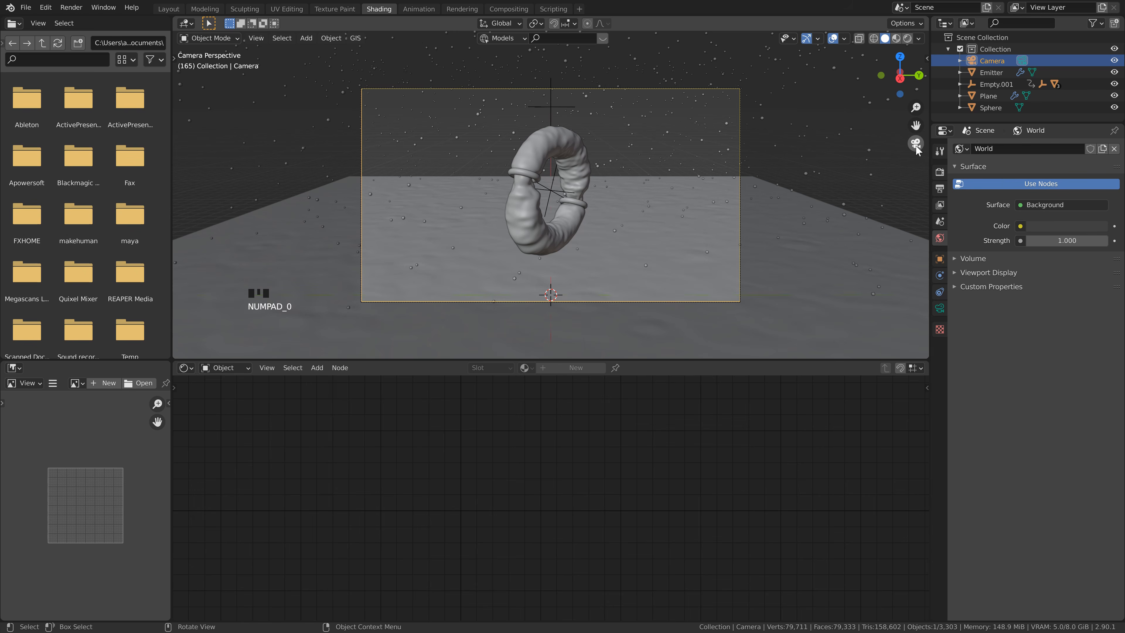
right_click(171, 245)
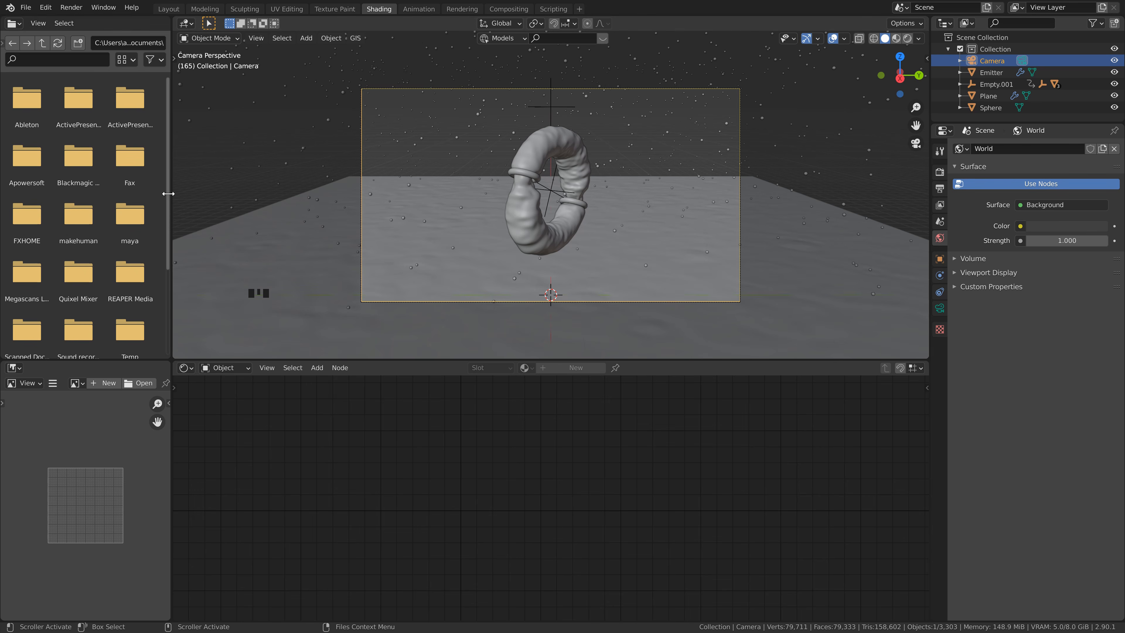
right_click(173, 193)
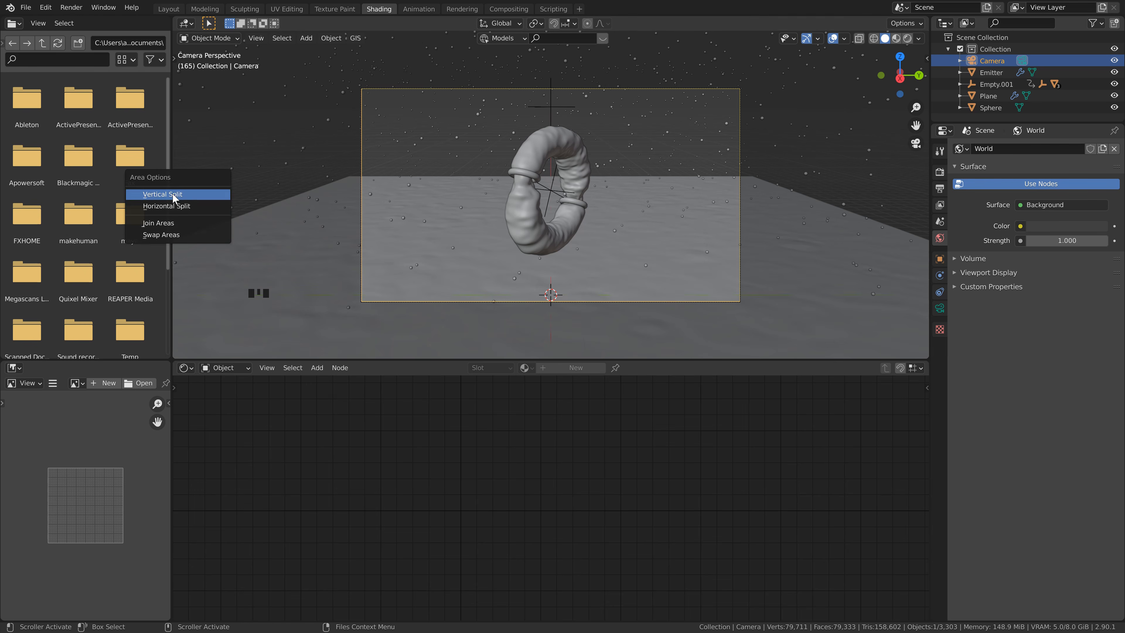
left_click(166, 220)
left_click(114, 249)
right_click(172, 459)
left_click(172, 459)
left_click(114, 457)
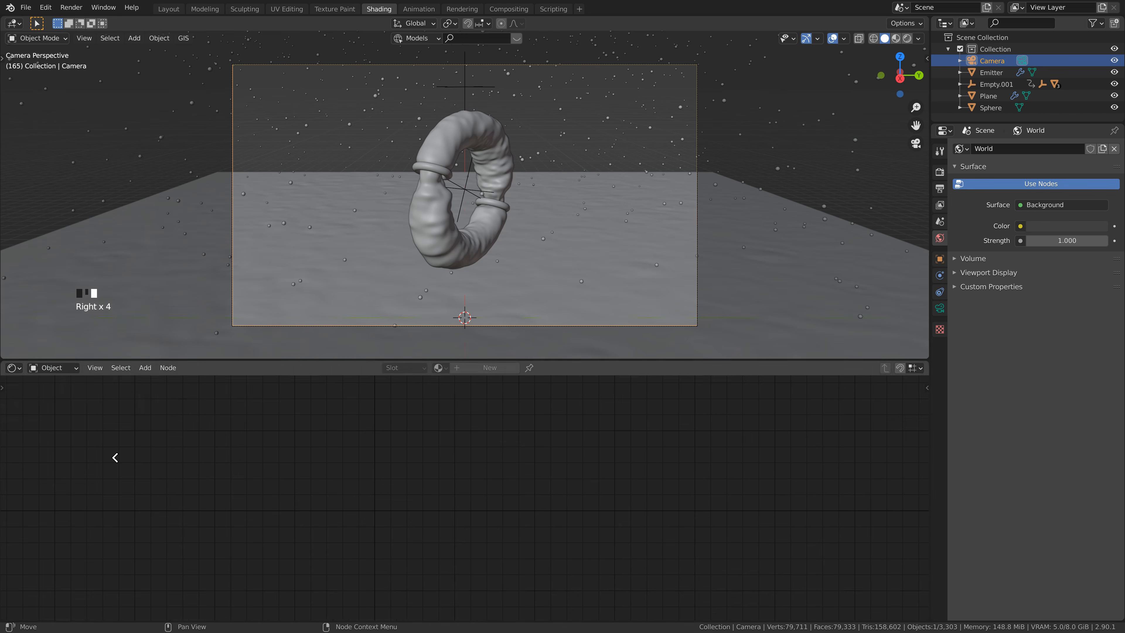
Step: Enlarge the 3D viewport above the shader editor and switch it to rendered shading
left_click_drag(443, 359, 452, 410)
scroll(563, 260, "down", 1)
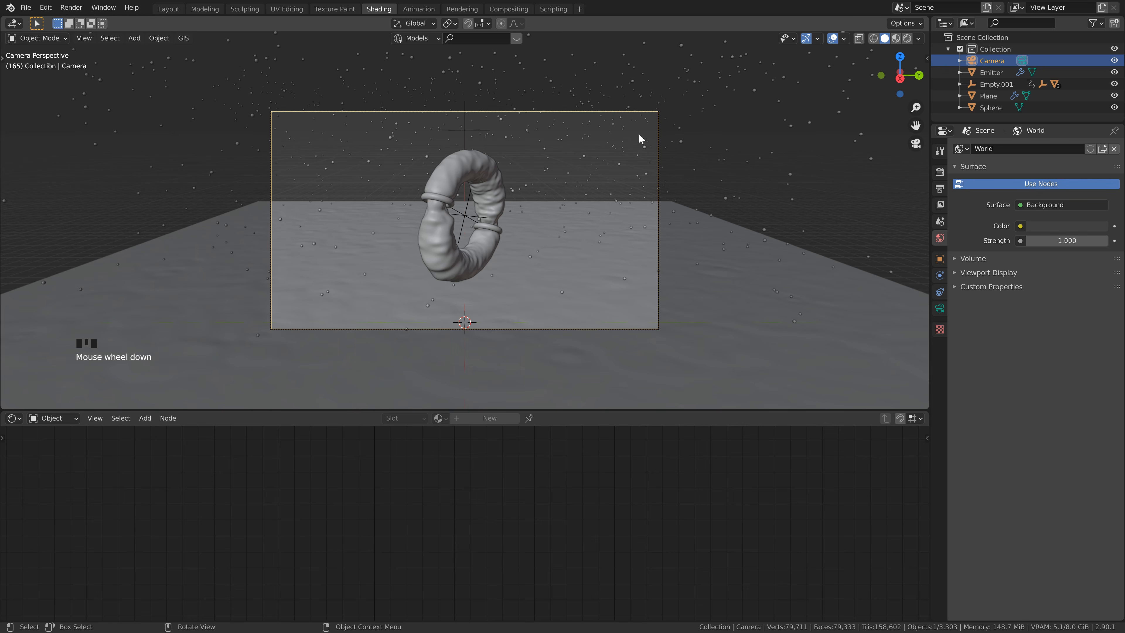
left_click(911, 37)
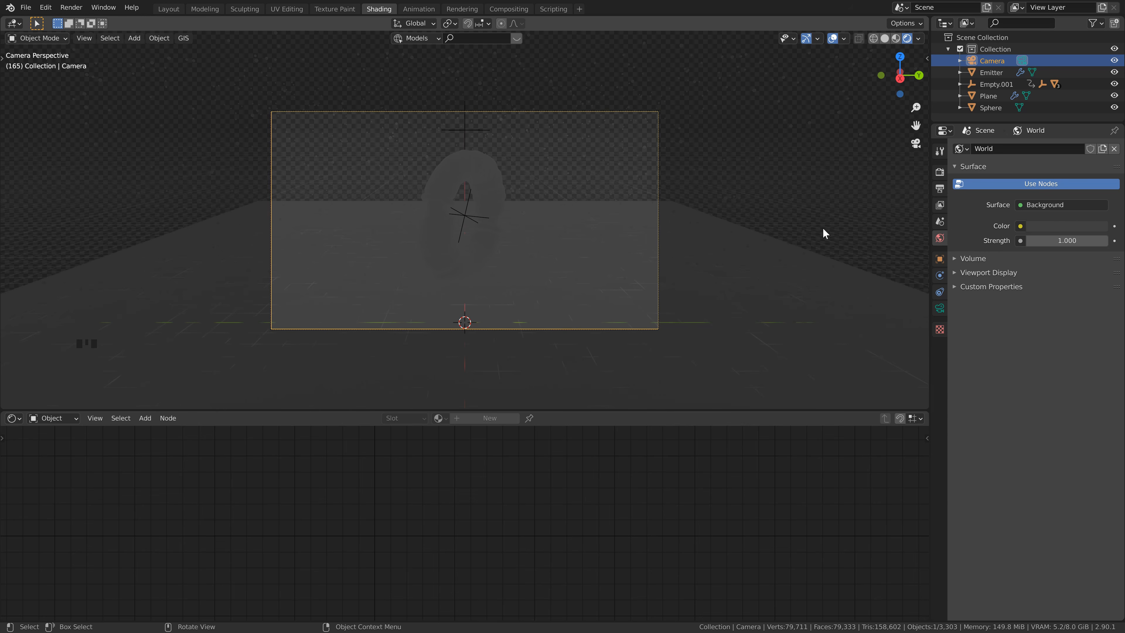
Step: Use an Environment Texture for the world background color and load fullmoon.hdr into it
left_click(941, 239)
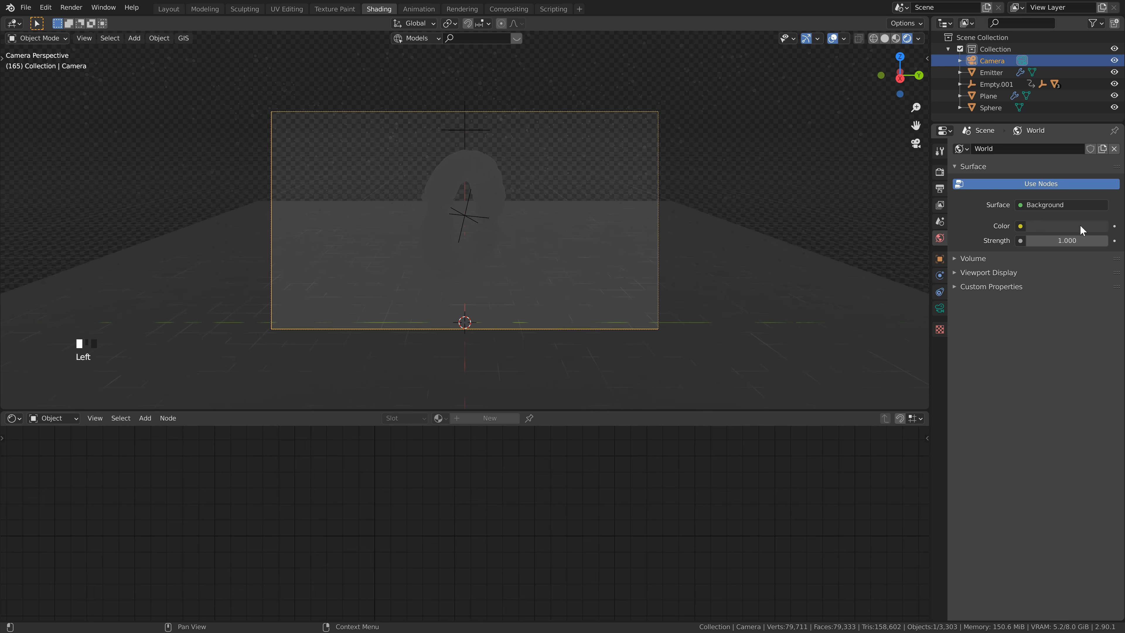
left_click(1021, 226)
left_click(814, 278)
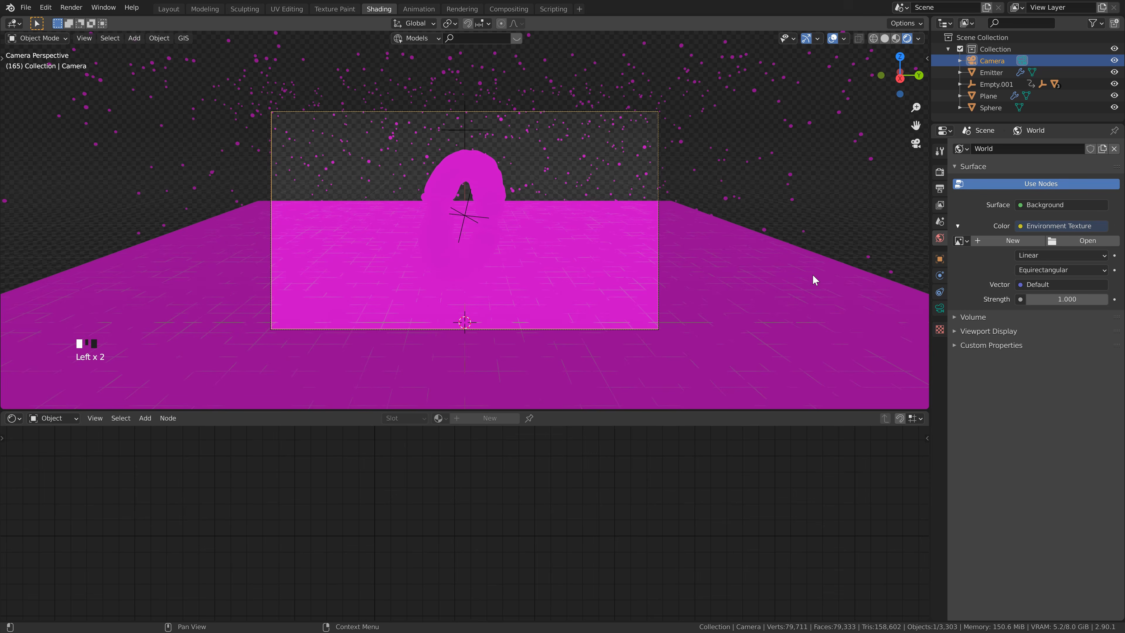
key("alt+Tab")
left_click_drag(421, 82, 438, 2)
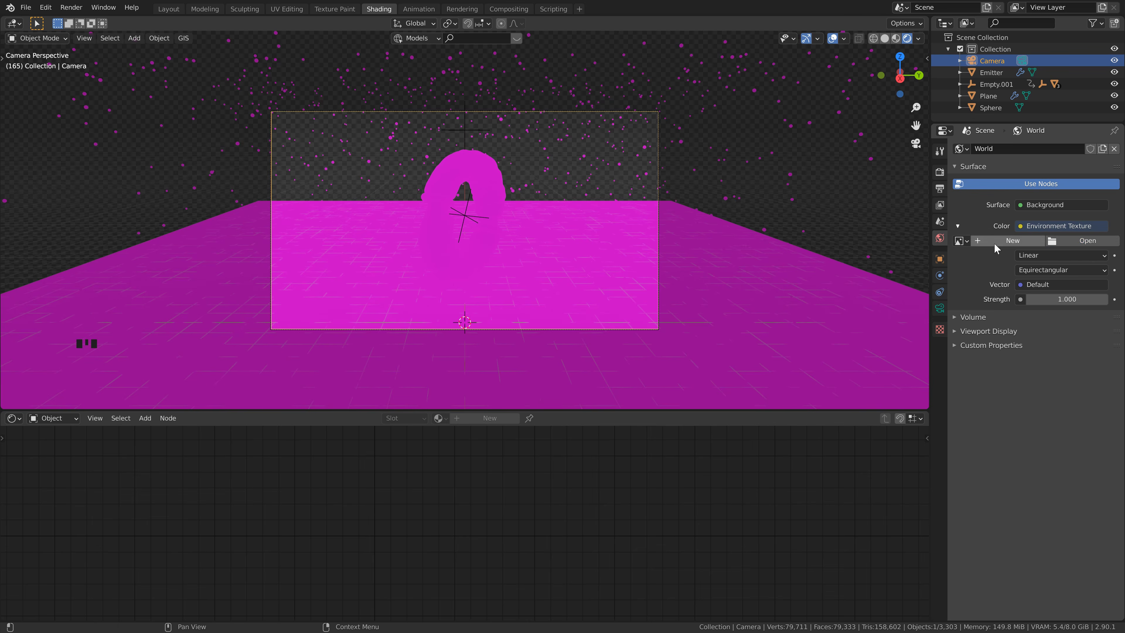
left_click(1083, 240)
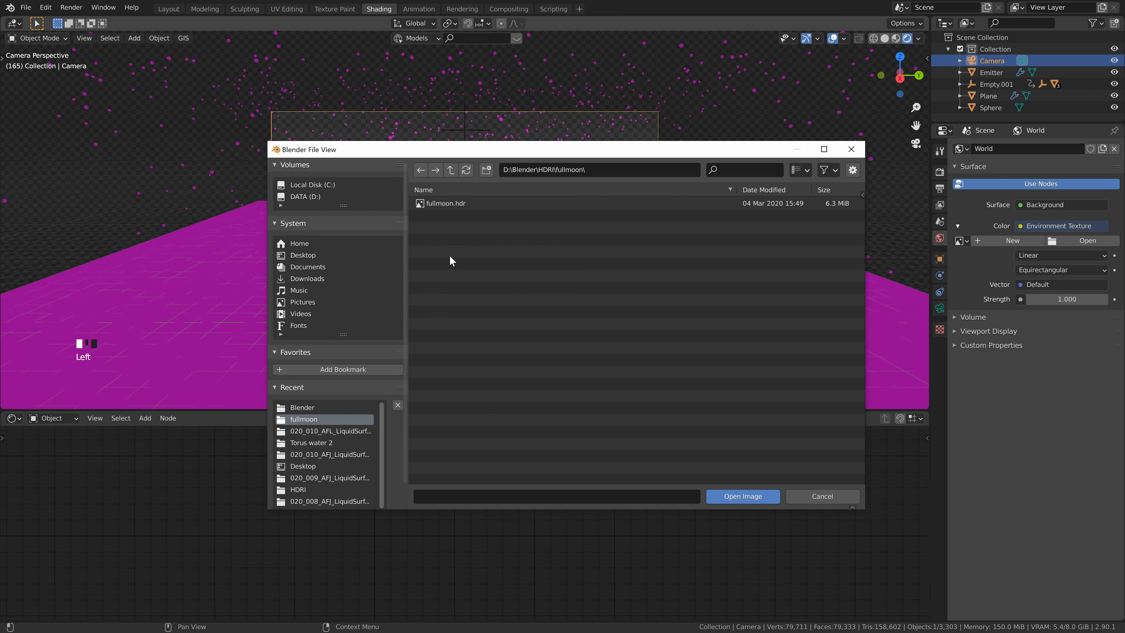
left_click(443, 203)
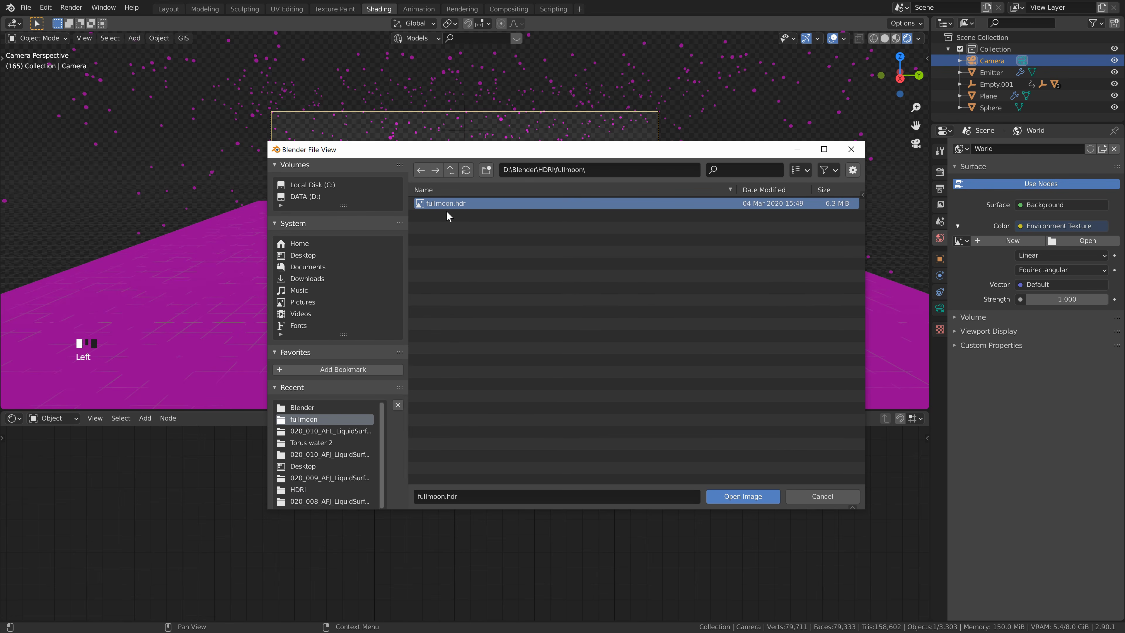
left_click(720, 496)
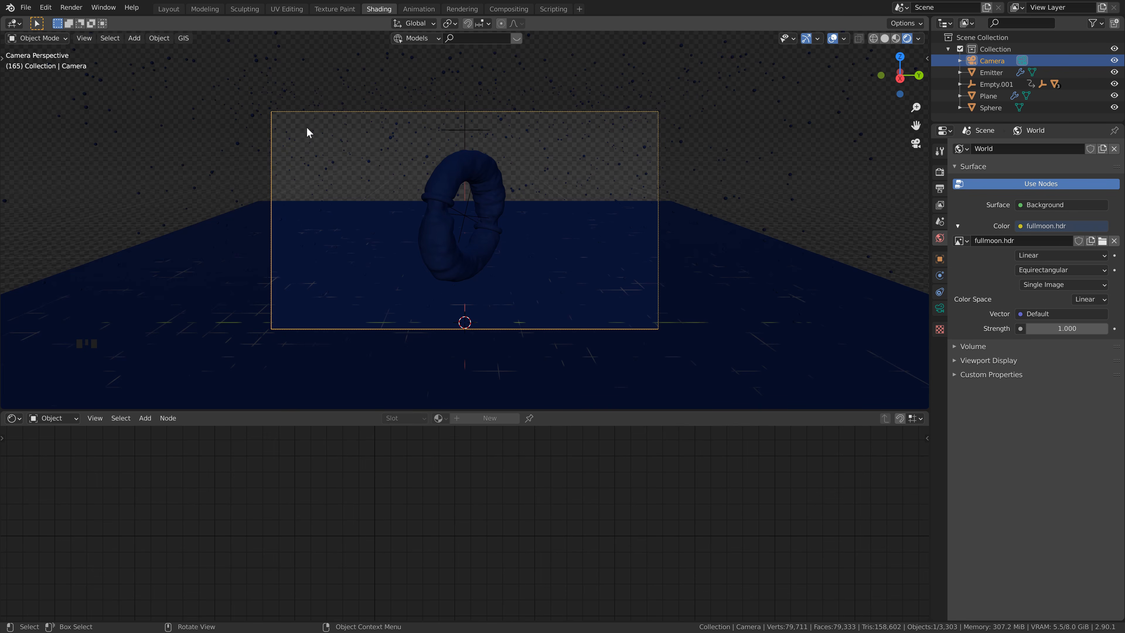
Step: Set the world background strength to 3
left_click(1060, 329)
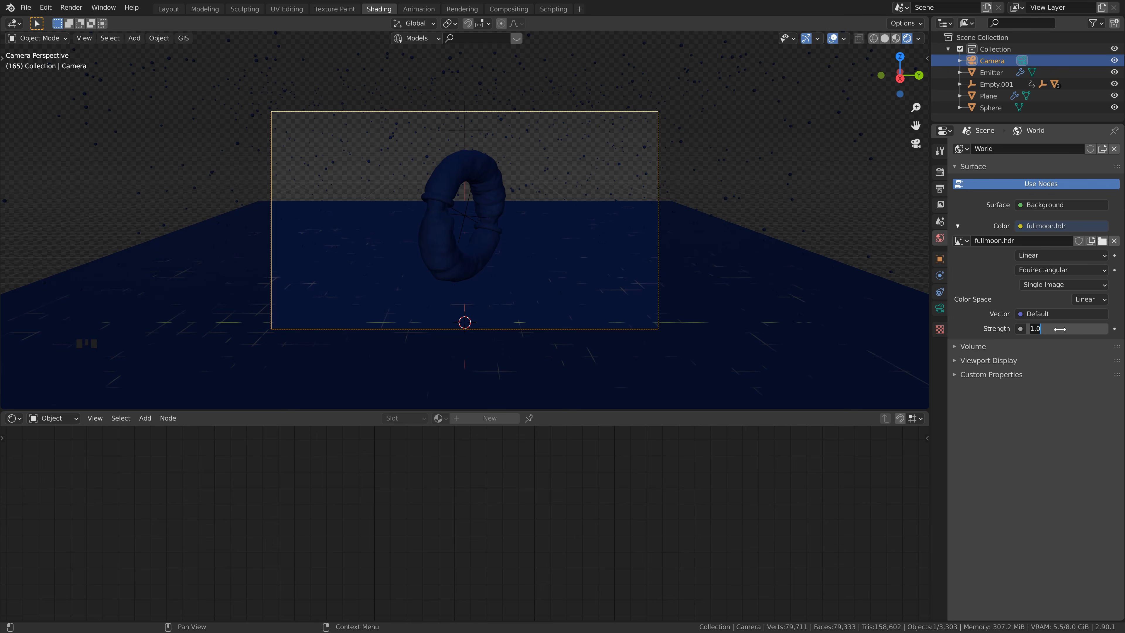
type("3")
left_click(647, 196)
left_click(646, 195)
scroll(647, 195, "up", 1)
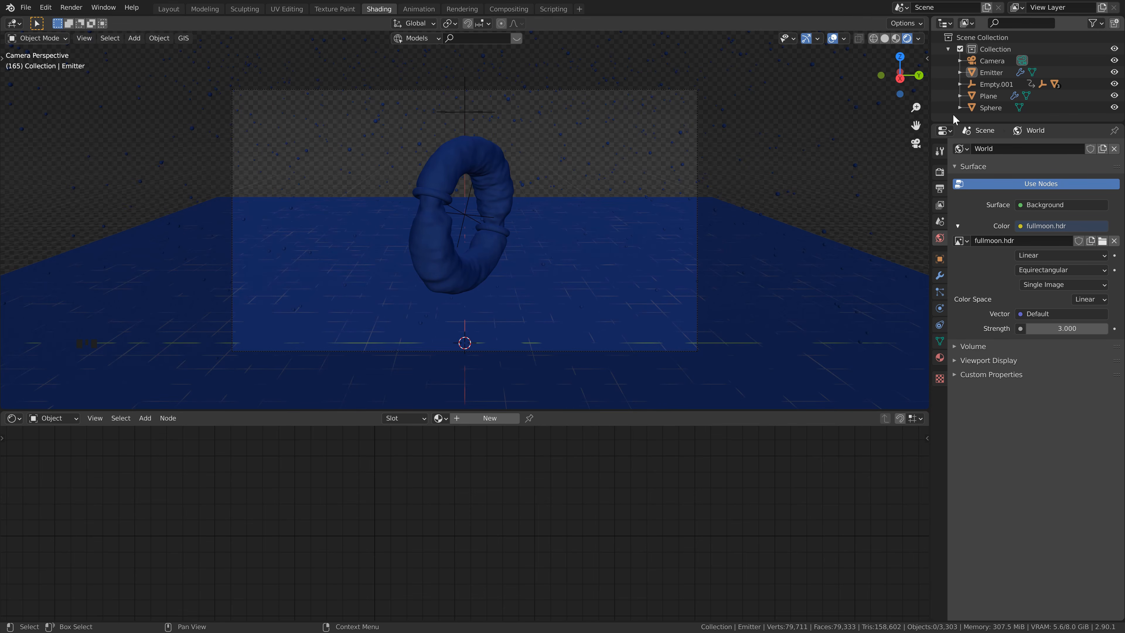
Step: Enlarge the outliner and rename the Sphere object to Particle
left_click(991, 111)
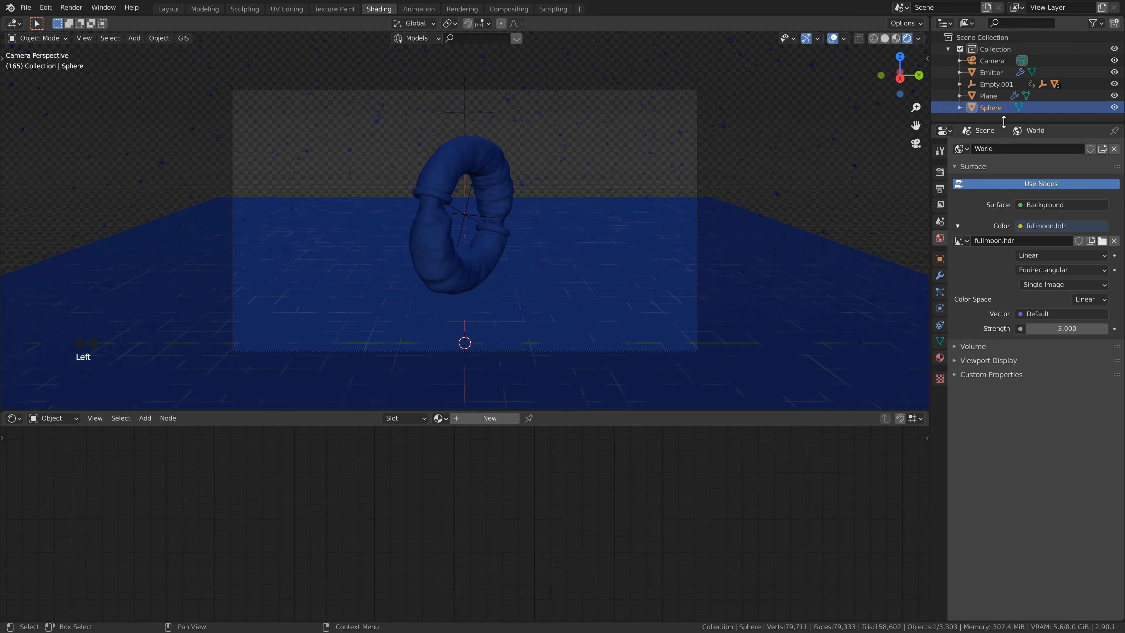
left_click_drag(1004, 123, 1004, 181)
double_click(991, 107)
type("Partic")
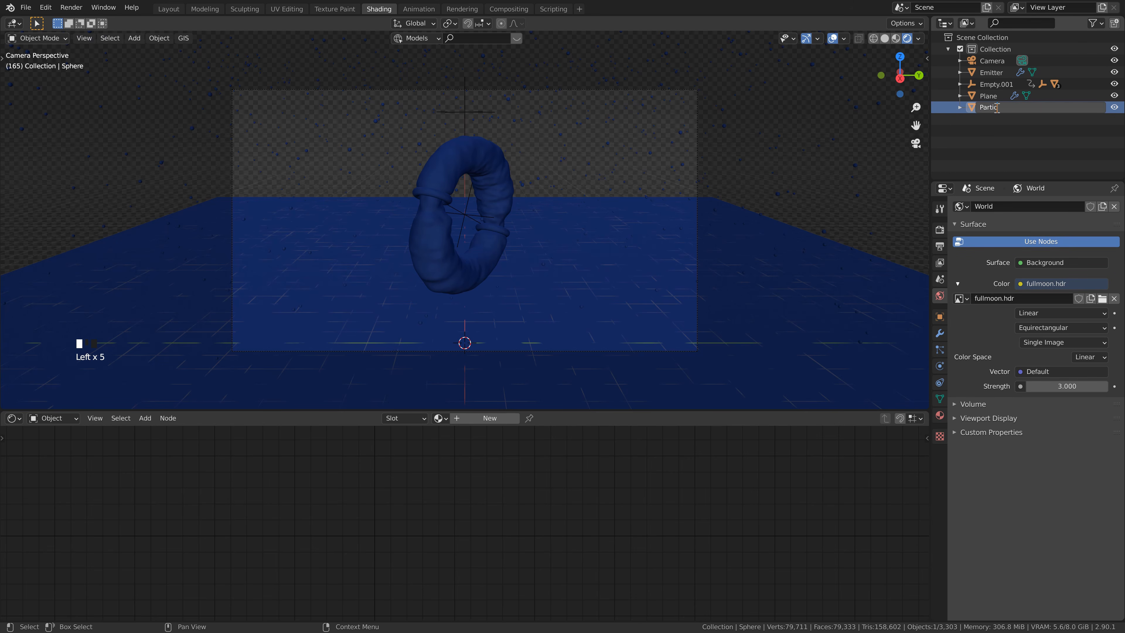
type("le")
key("Return")
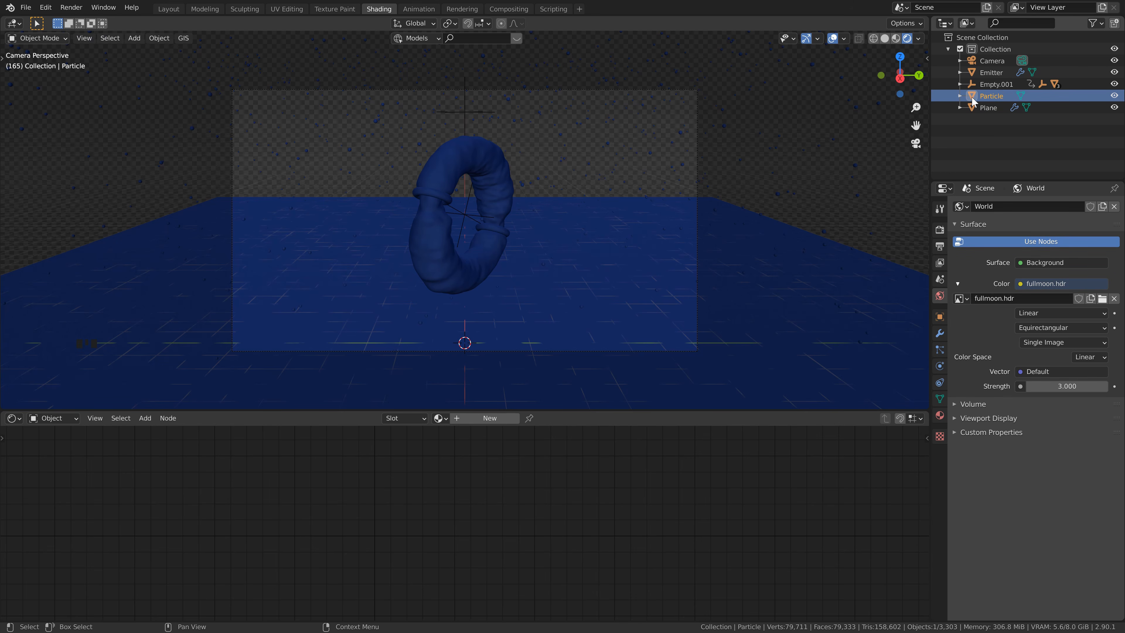
Step: Create a new material for the Particle object with Metallic 1 and Roughness 0
left_click(940, 416)
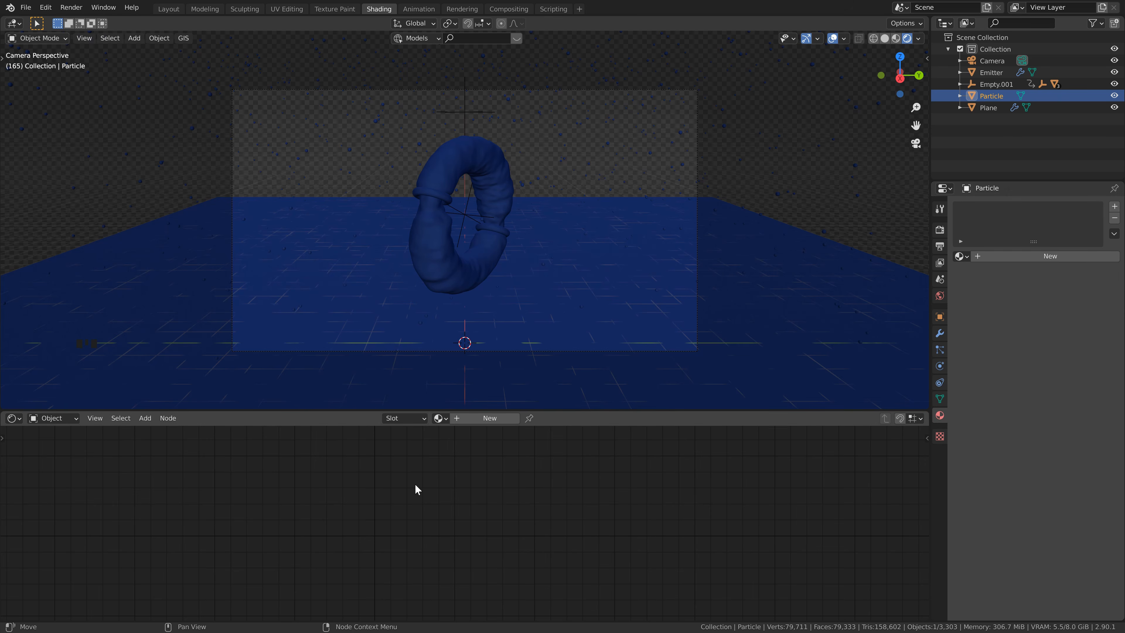
left_click_drag(443, 413, 443, 355)
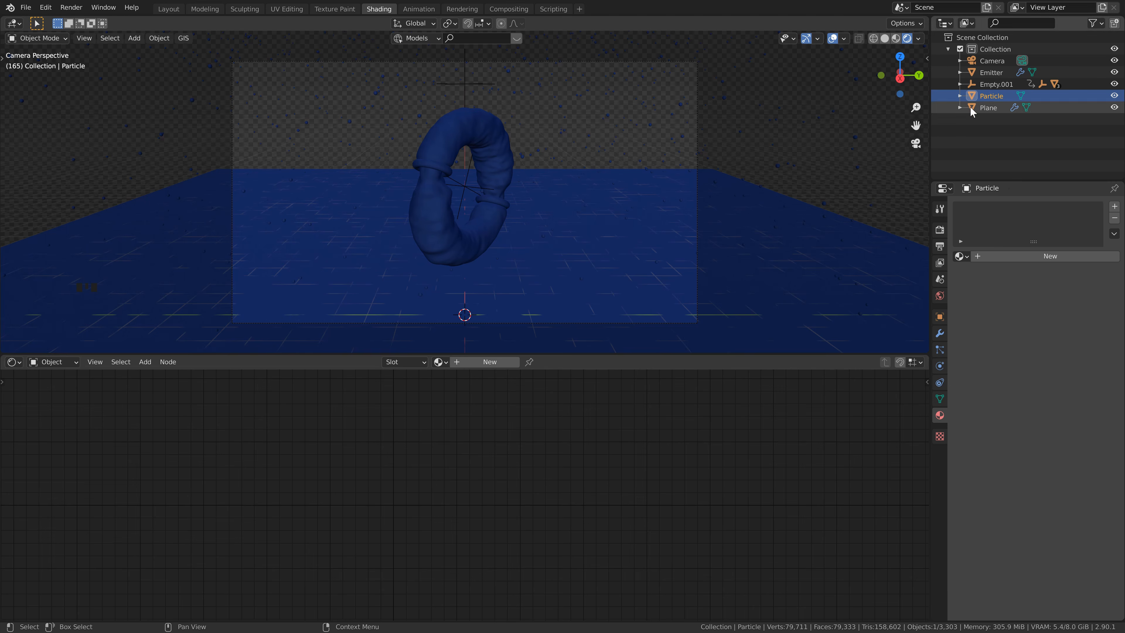
left_click(483, 361)
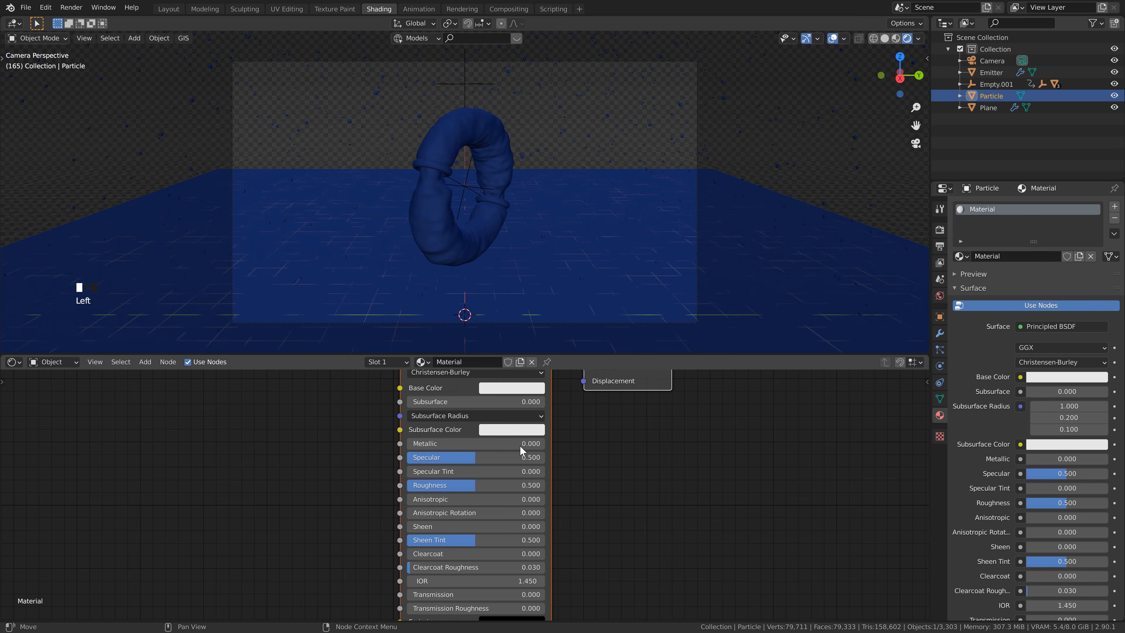
scroll(520, 450, "down", 2)
left_click_drag(470, 460, 578, 460)
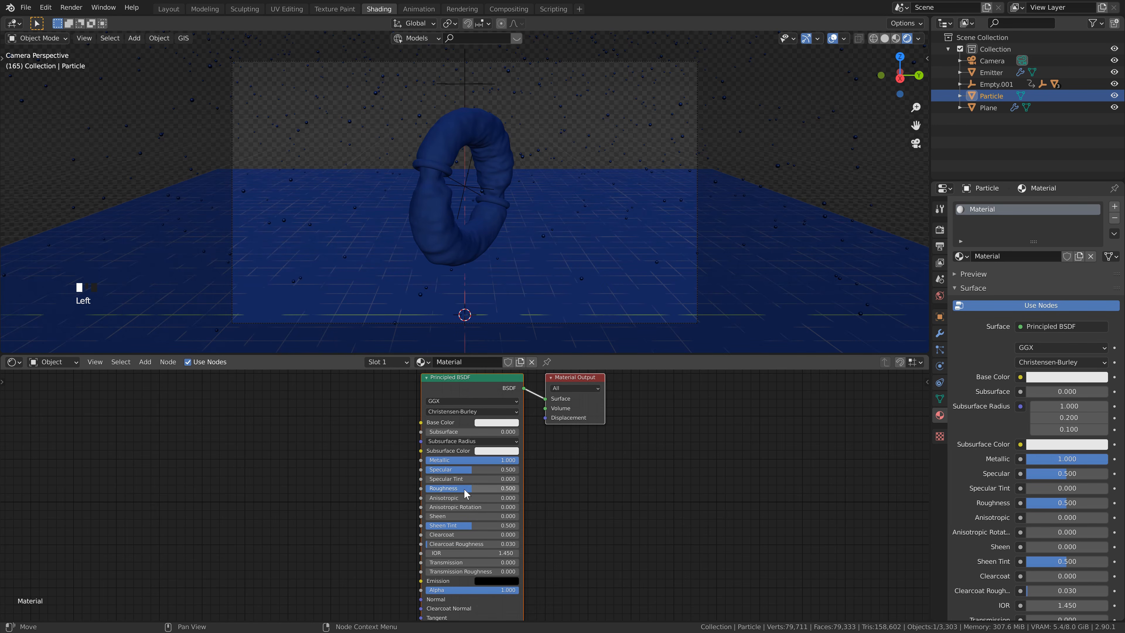
left_click_drag(465, 490, 371, 496)
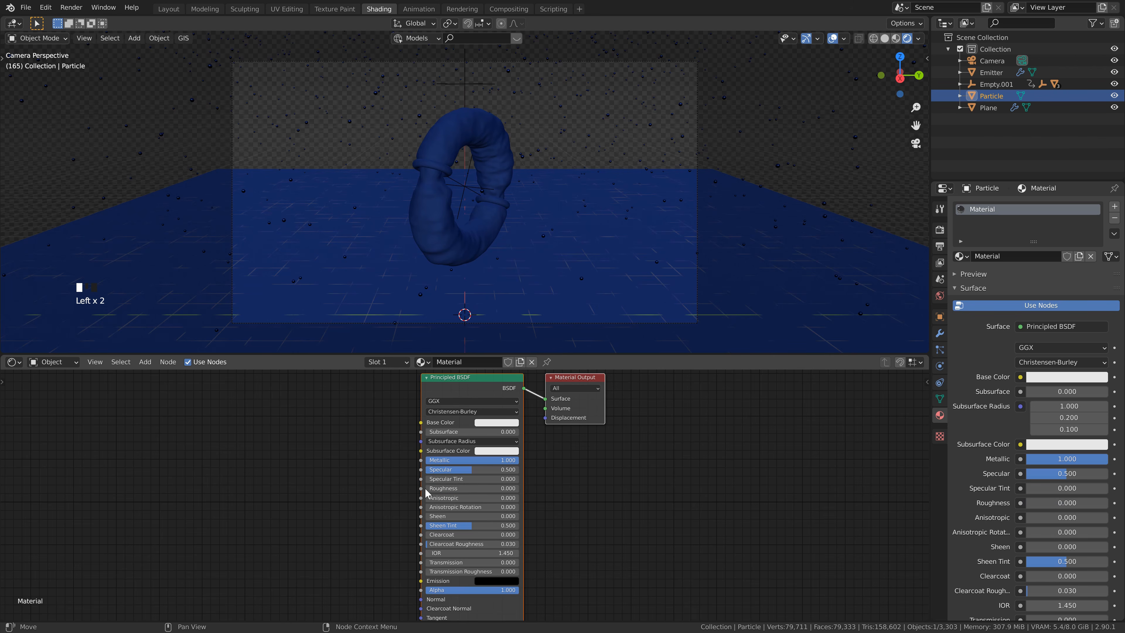
Step: Set the Particle material's base color to a saturated cyan with a brightness value of 1
left_click(483, 425)
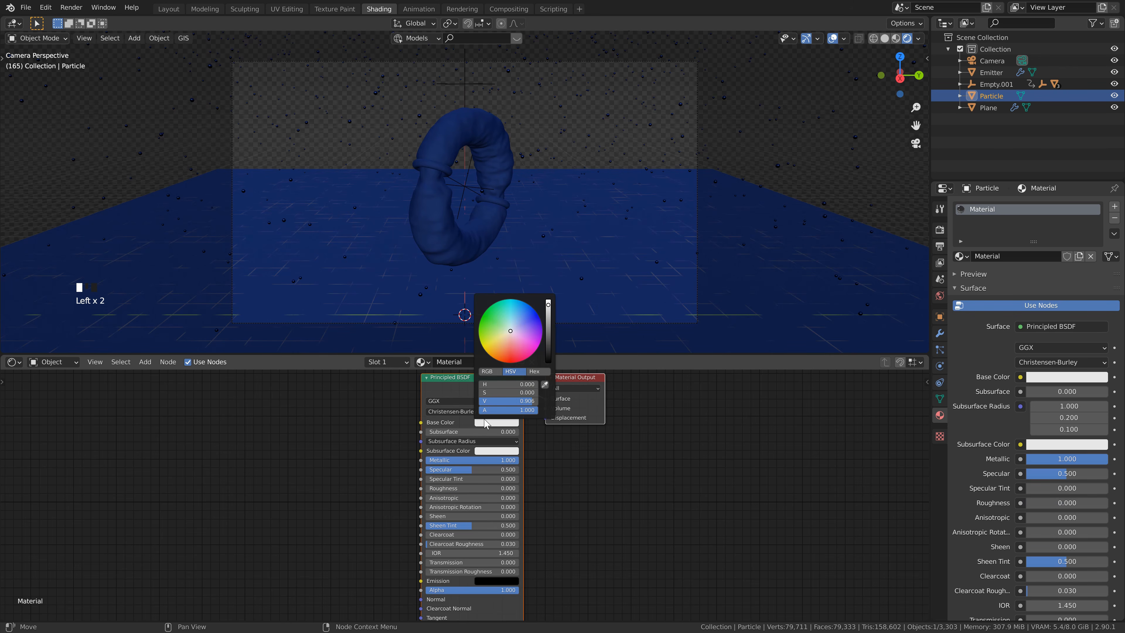
left_click_drag(523, 317, 518, 300)
left_click_drag(516, 400, 520, 400)
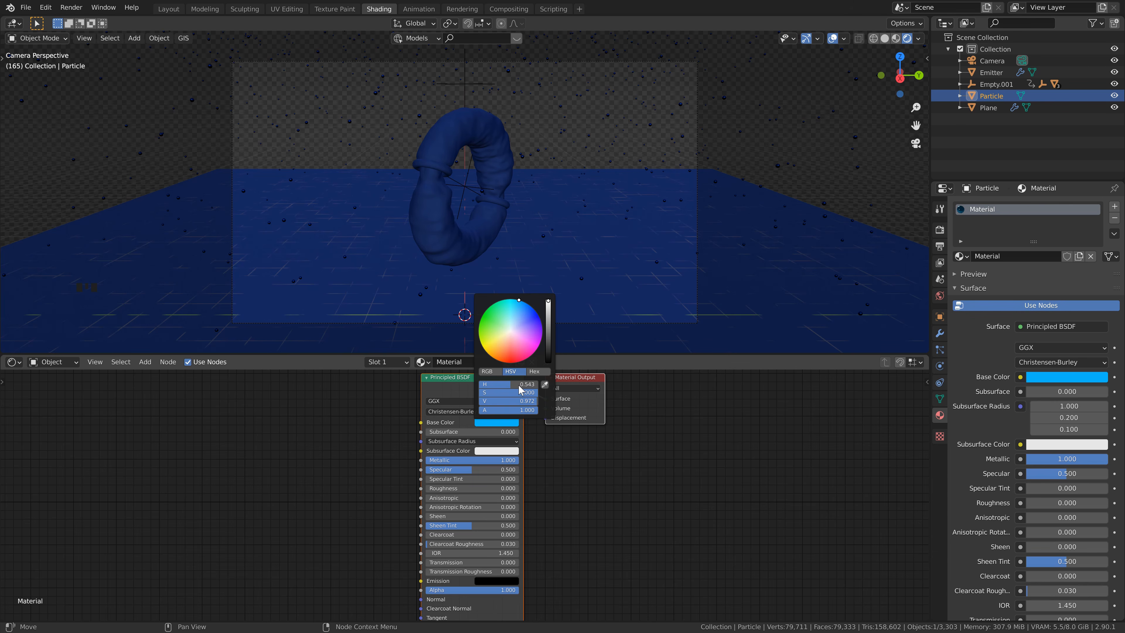
left_click(521, 403)
type("1")
key("Return")
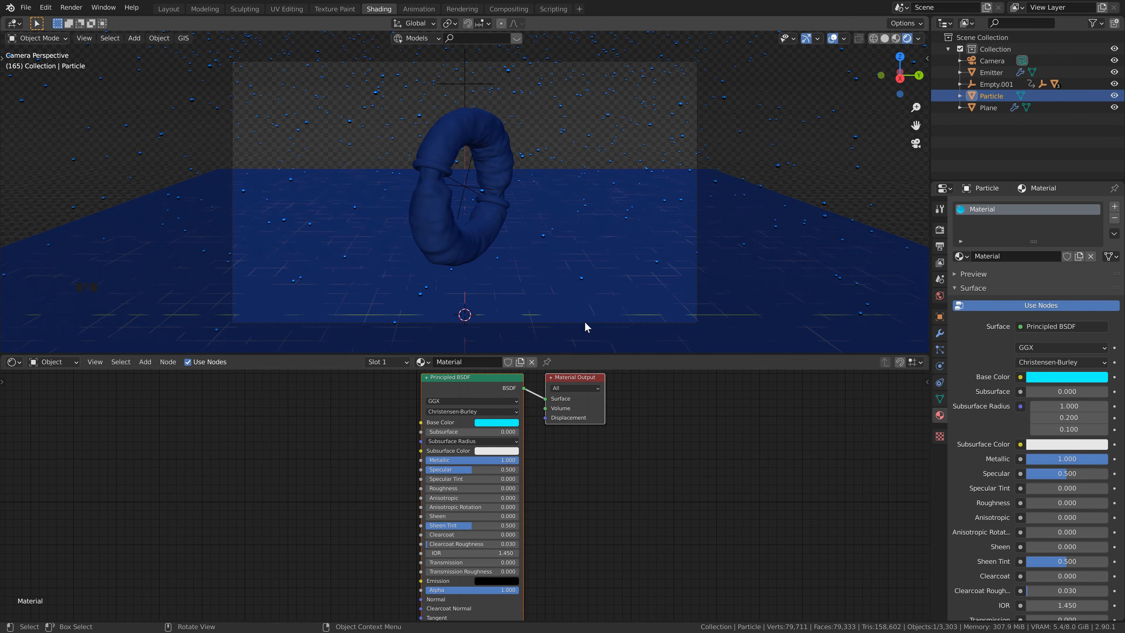
Step: Create a new material for the ground plane with Metallic 1 and Roughness 0.2
left_click(584, 299)
scroll(488, 366, "up", 4)
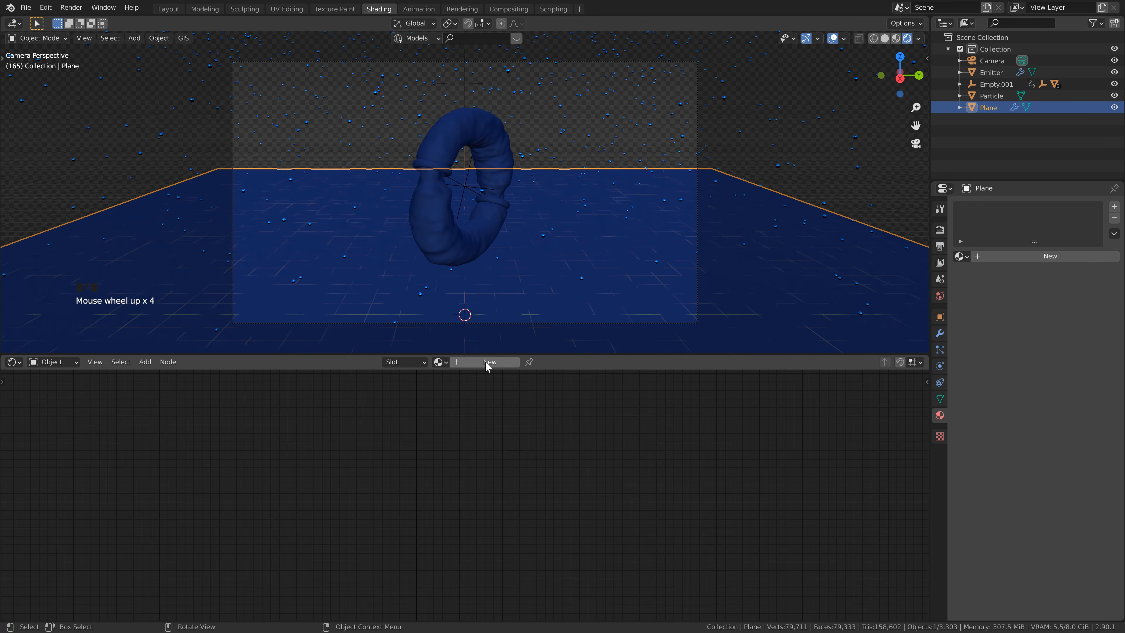
left_click(489, 362)
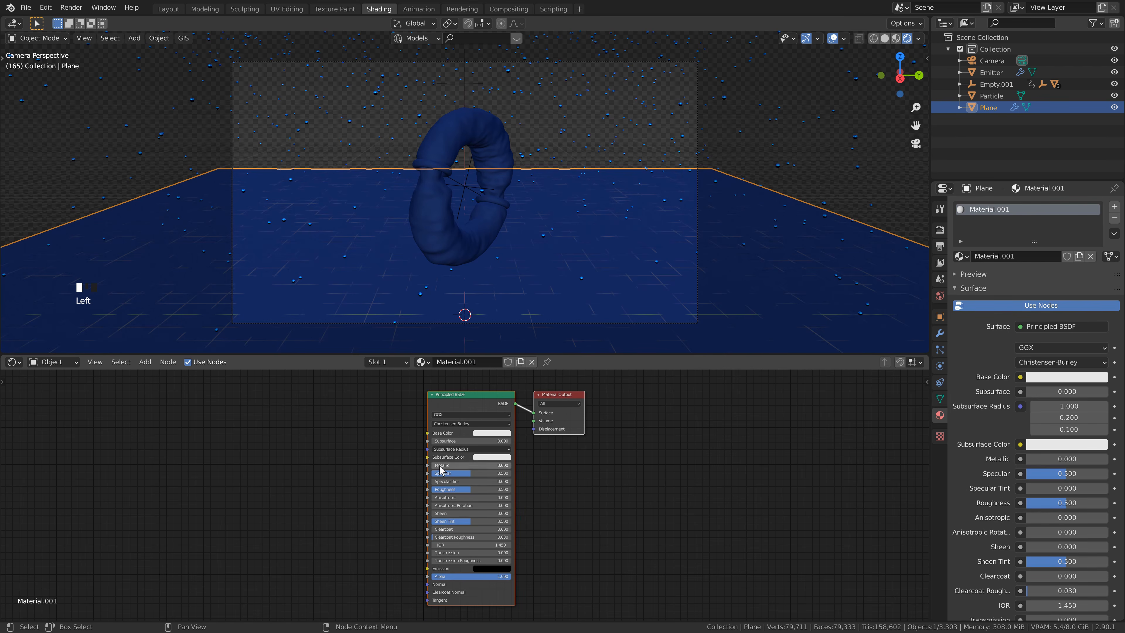
left_click_drag(441, 466, 551, 468)
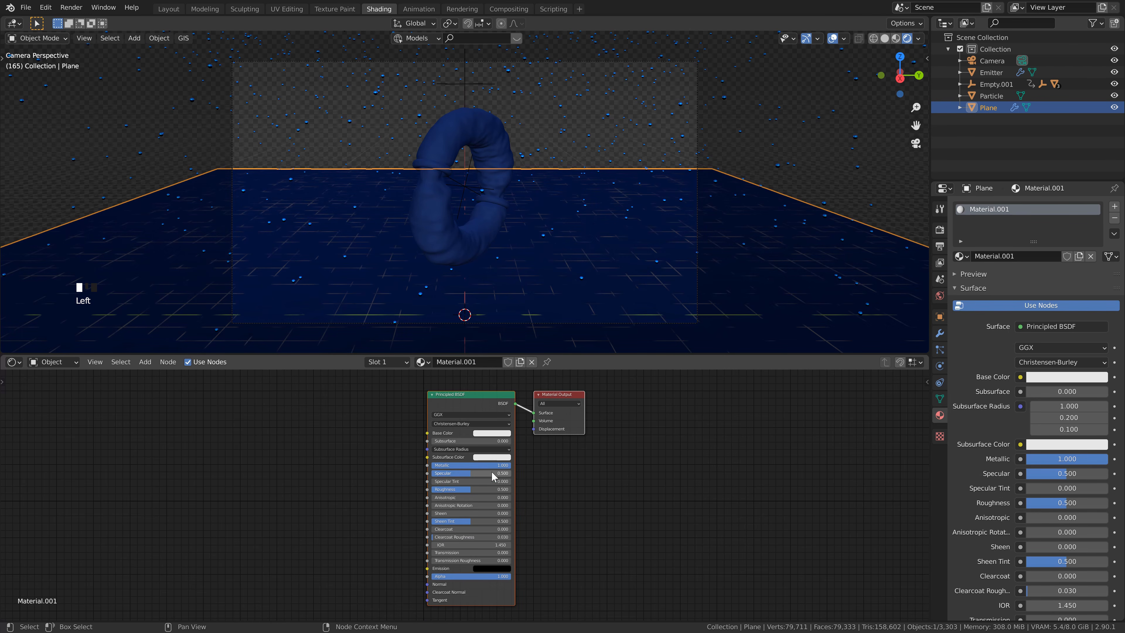
left_click(466, 489)
type(".")
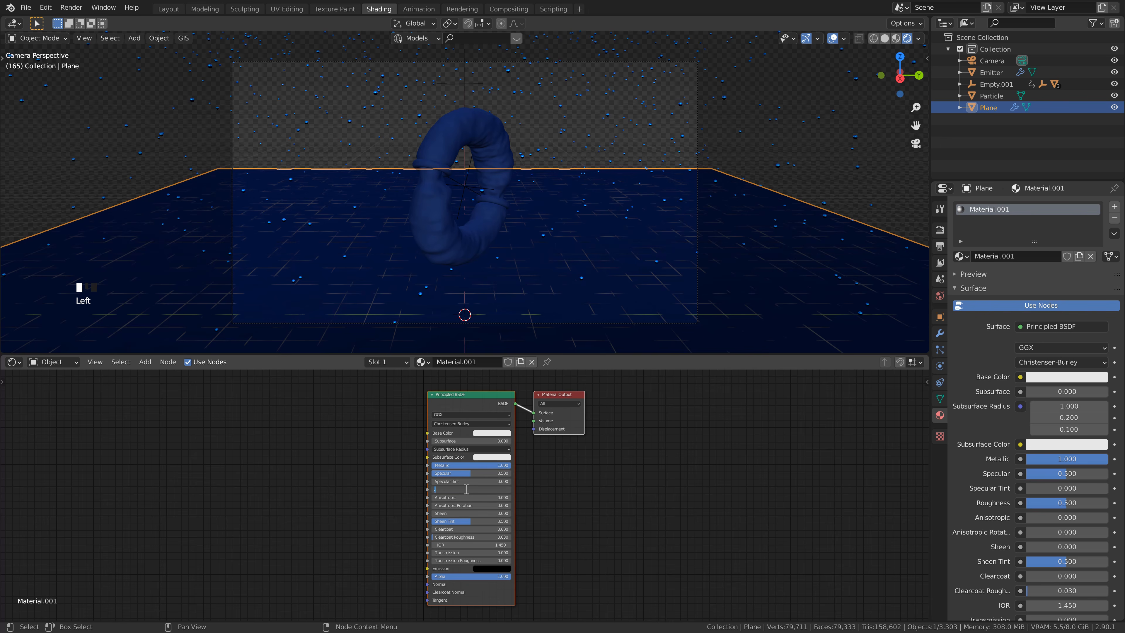
type("2")
key("Return")
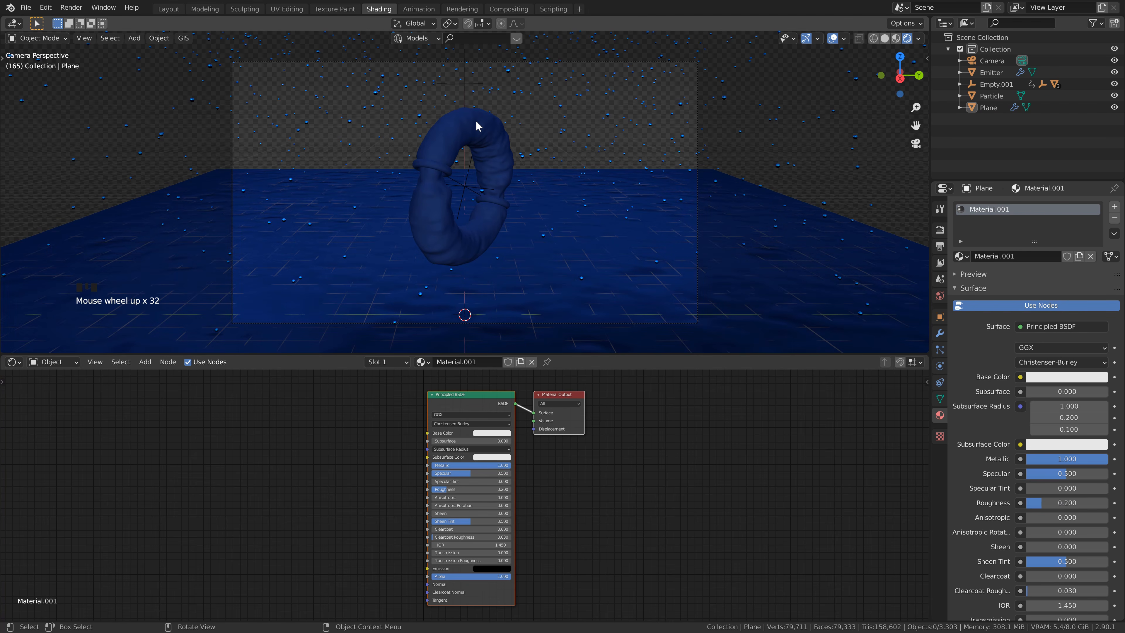
Step: Create a new material for the torus with Roughness 0.1 and Transmission 1
left_click(476, 126)
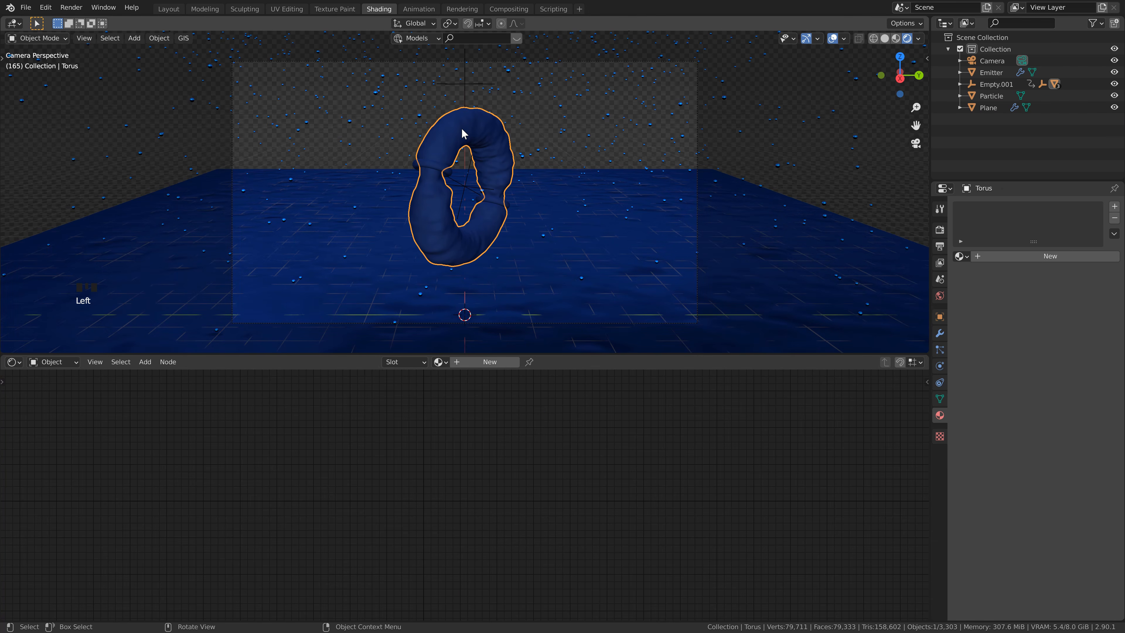
left_click(496, 364)
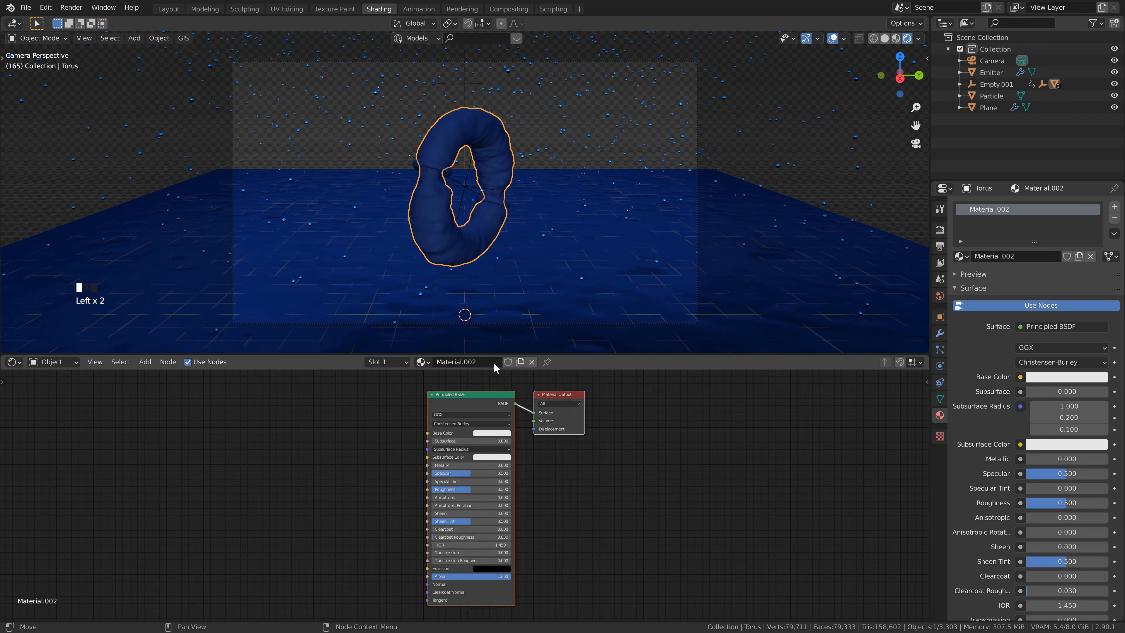
left_click(492, 490)
type(".1")
key("Return")
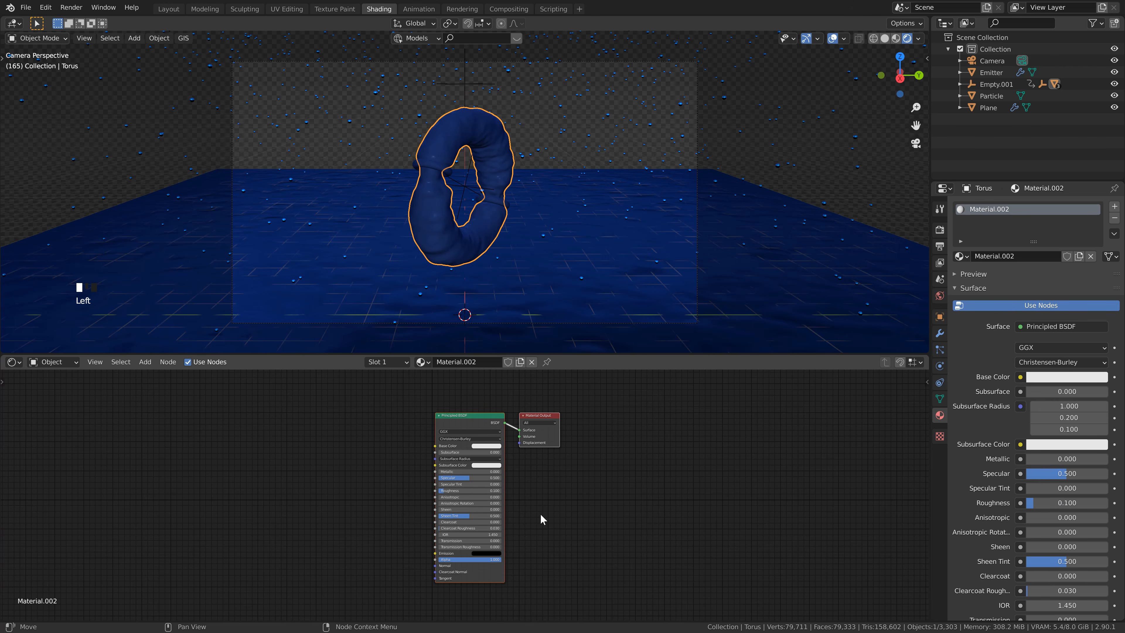
left_click_drag(445, 546, 633, 515)
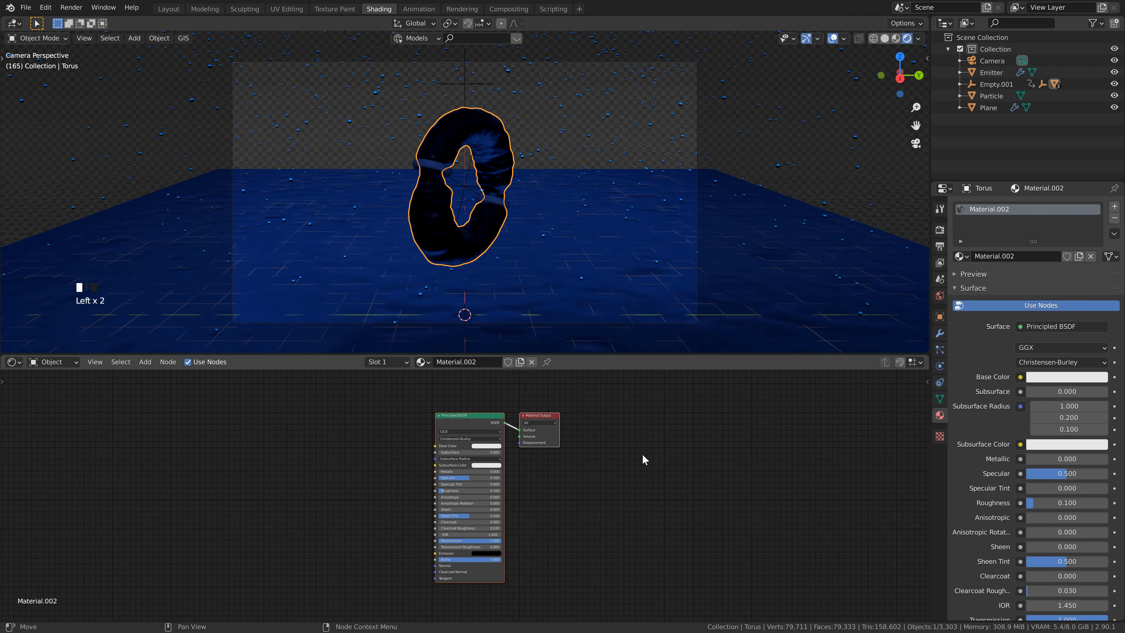
Step: Enable Screen Space Refraction for the torus material and check the same material settings in the shader editor's sidebar
scroll(991, 391, "down", 1)
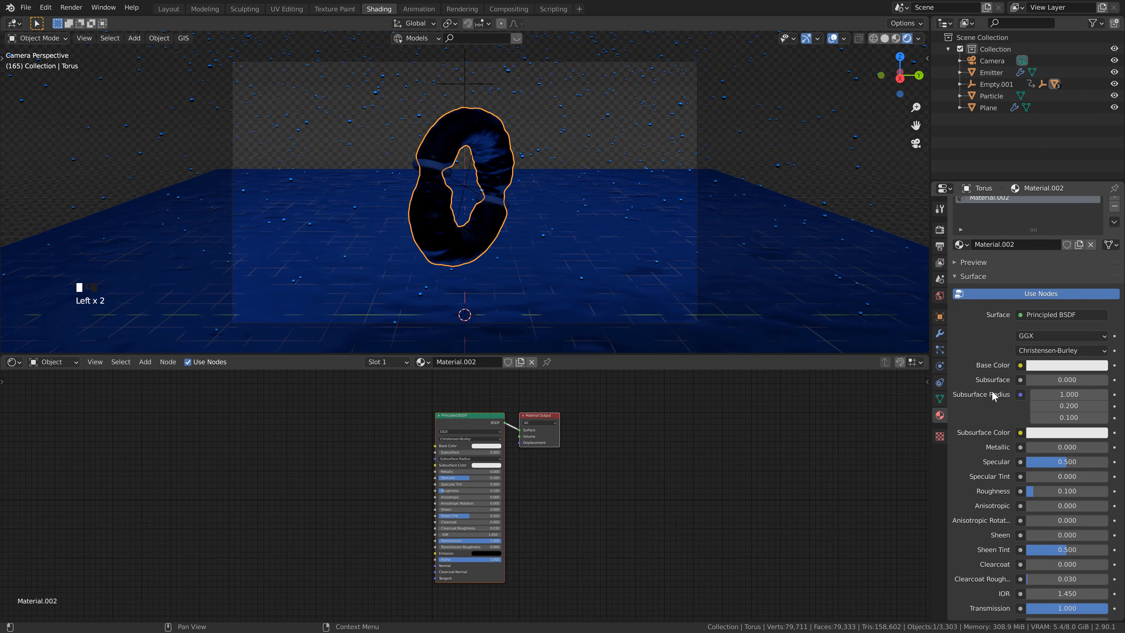
scroll(982, 415, "down", 10)
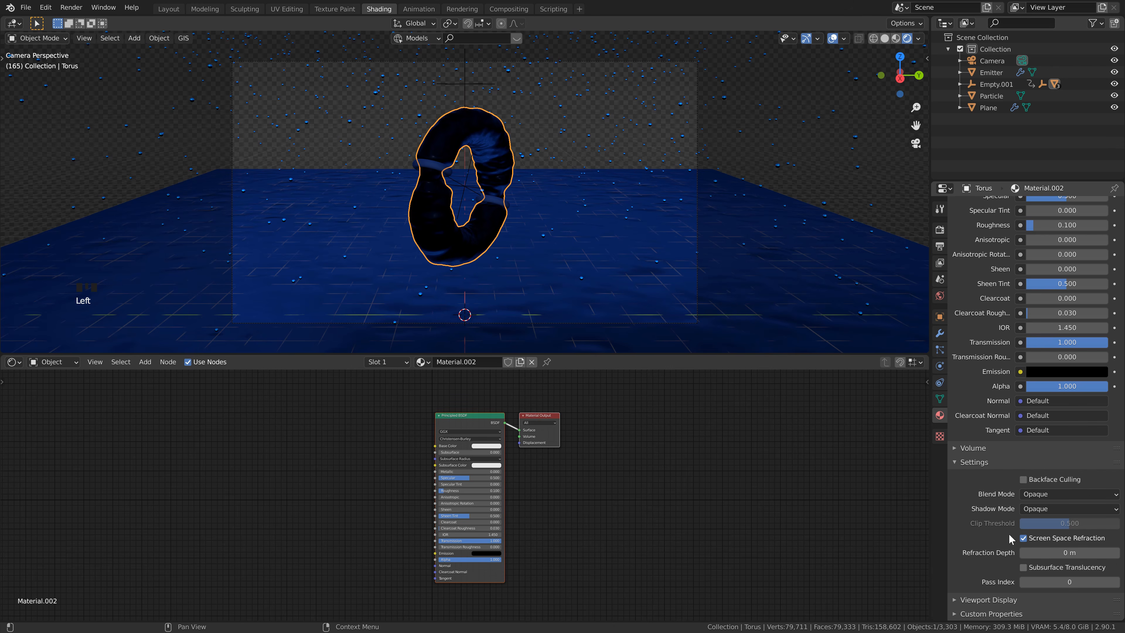
key("n")
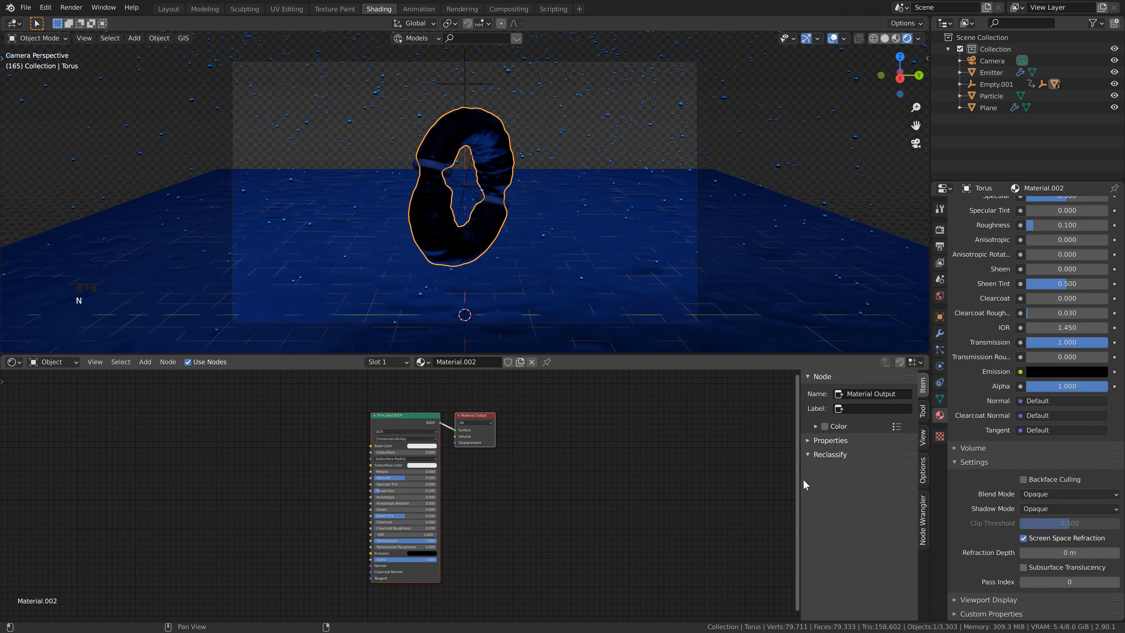
left_click(924, 470)
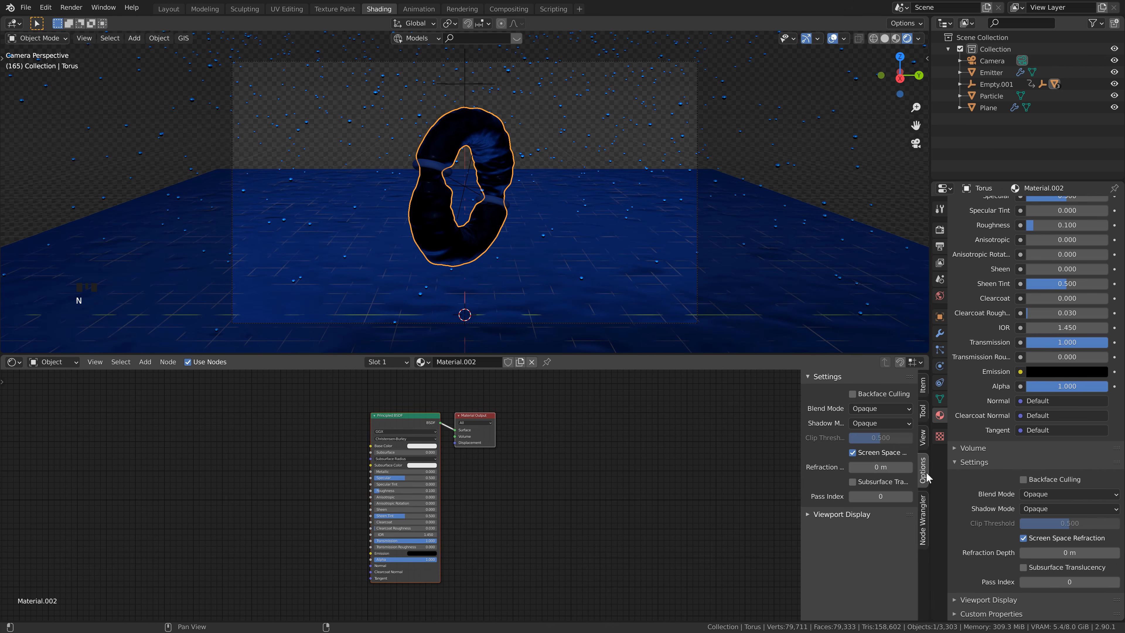
key("n")
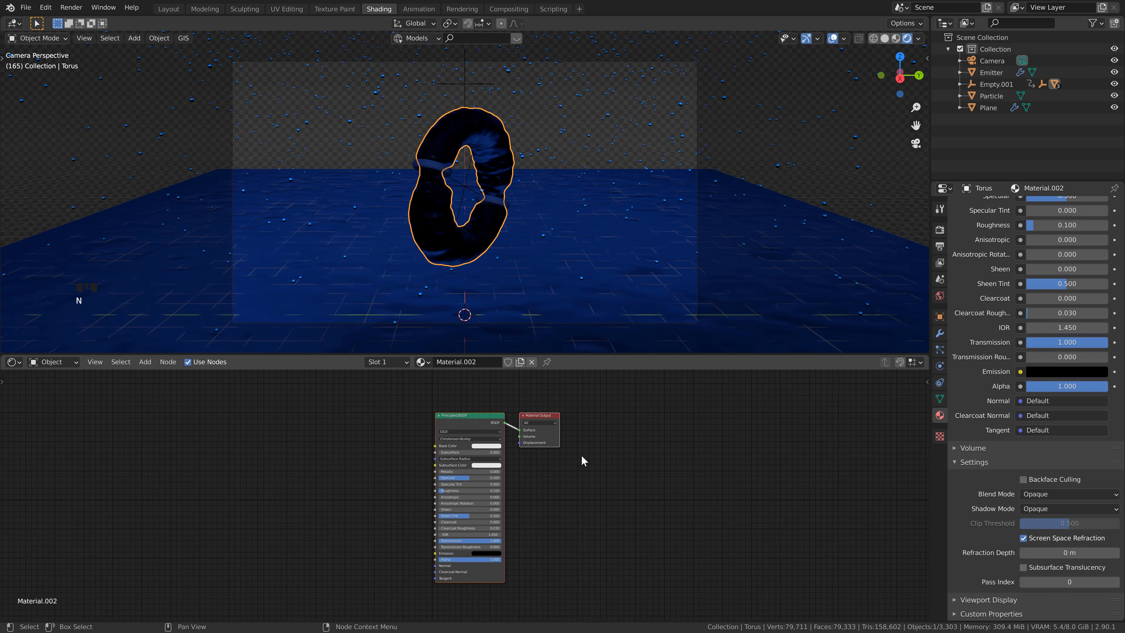
Step: Create a new material for the ring Torus.001 with Metallic 1 and Roughness 0
left_click(443, 172)
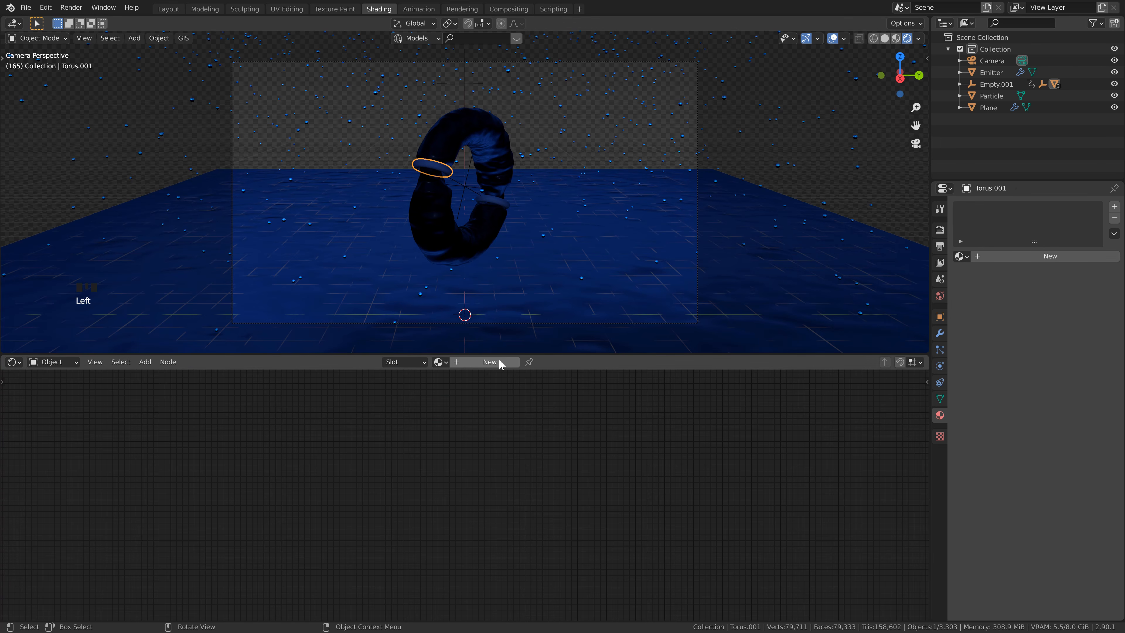
left_click(490, 362)
left_click_drag(460, 472, 645, 465)
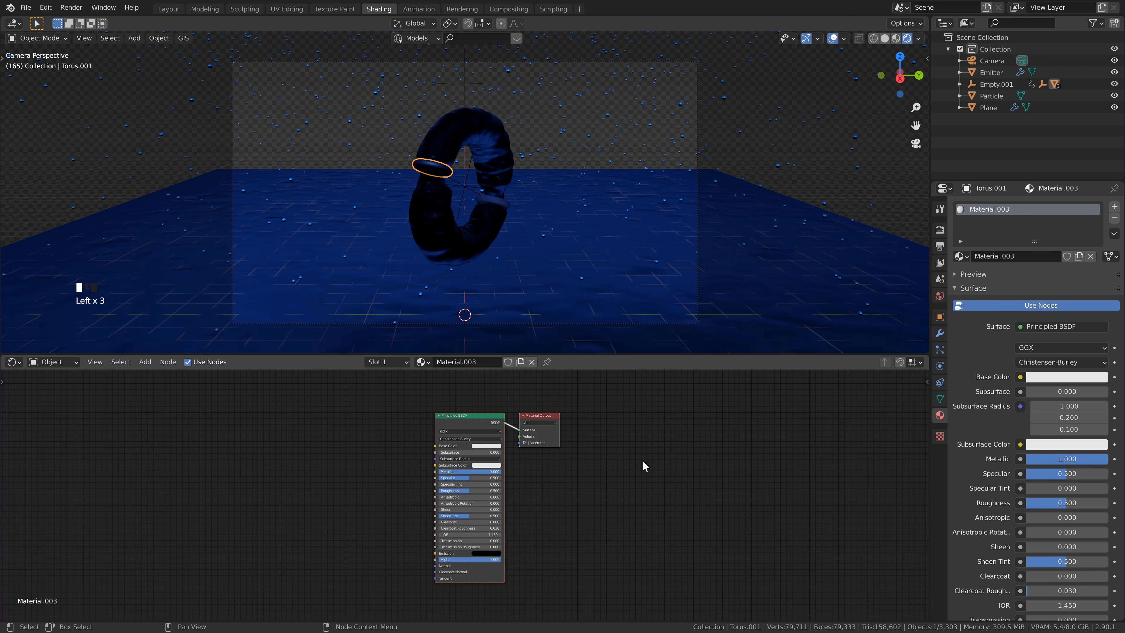
left_click_drag(462, 491, 397, 496)
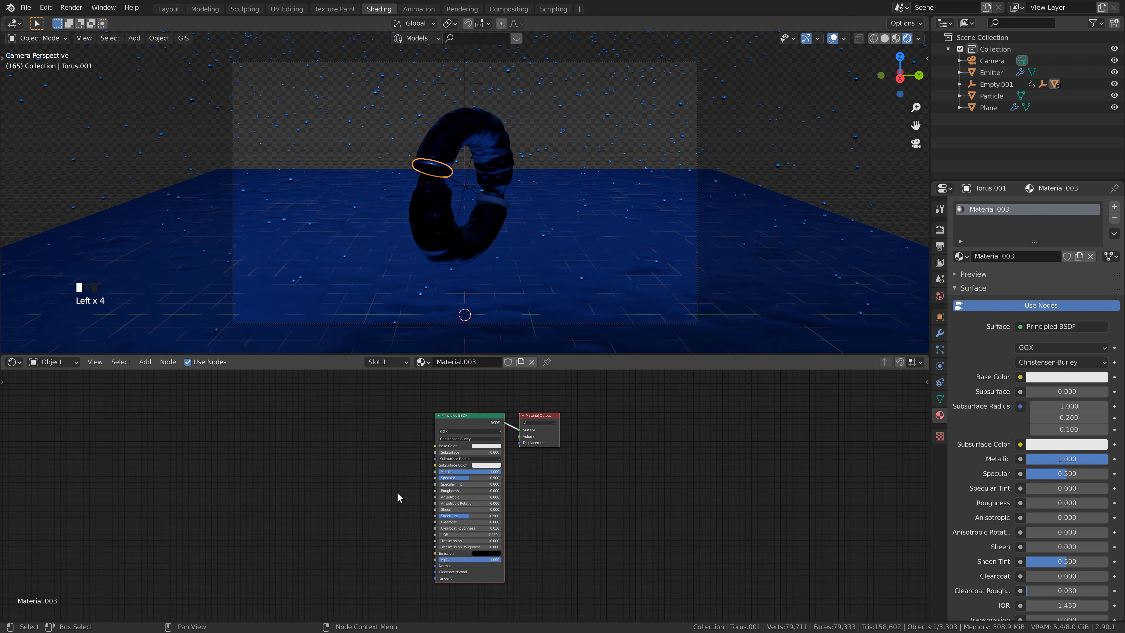
Step: Set the Torus.001 material's base color to a saturated blue with a brightness value of 10
left_click(483, 447)
left_click(505, 365)
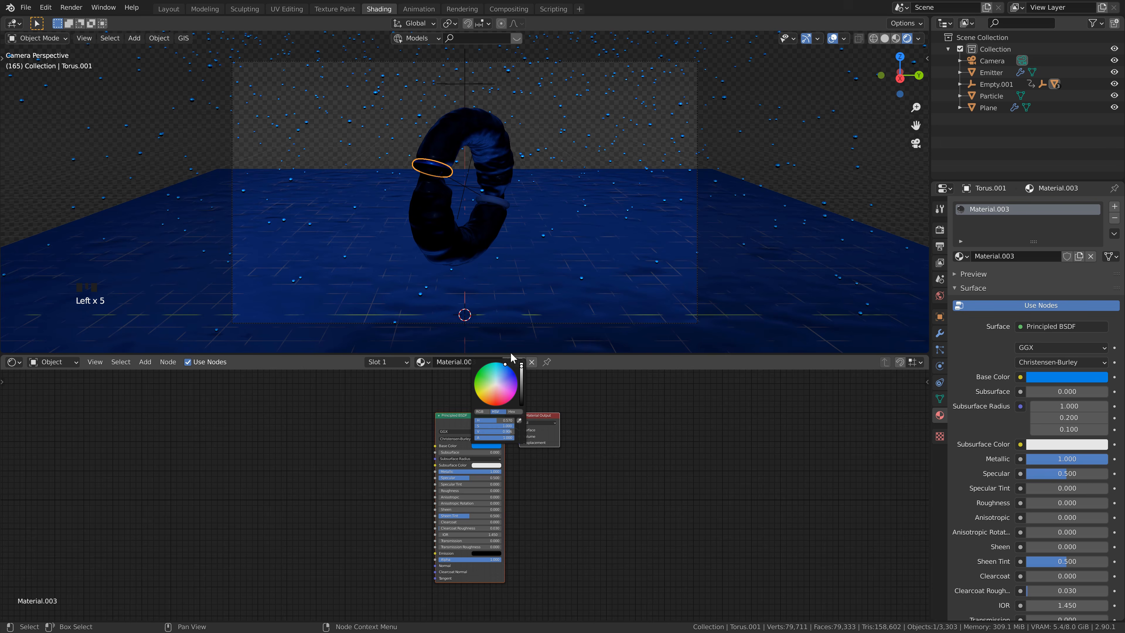
left_click(501, 431)
type("10")
key("Return")
Step: Create a new material for the ring Torus.002 with Metallic 1 and Roughness 0
left_click(502, 201)
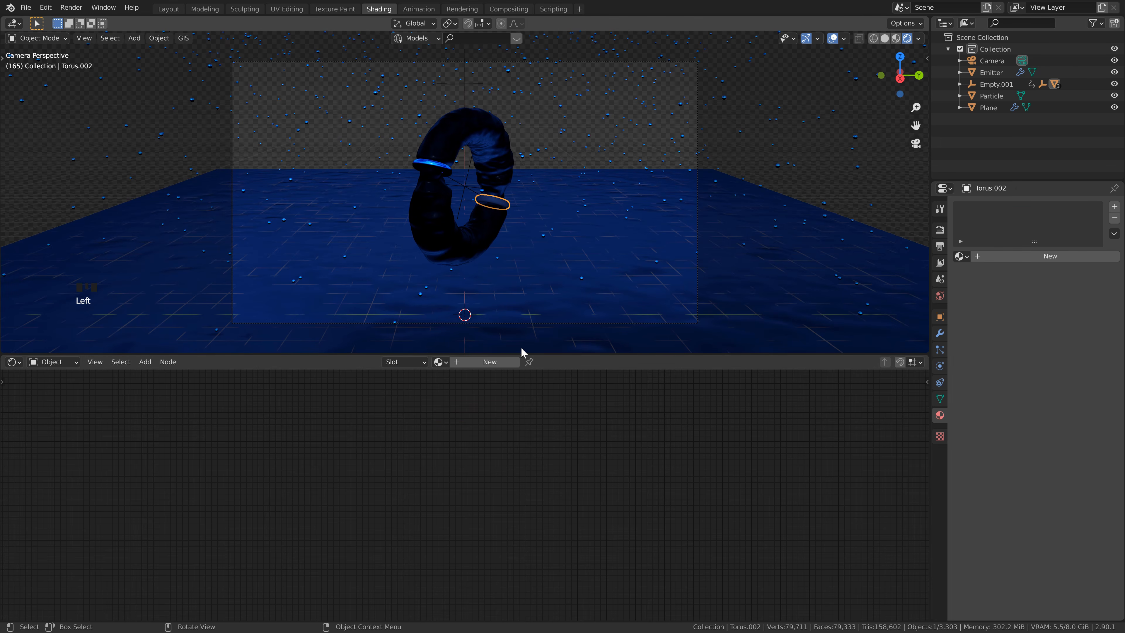
left_click(490, 362)
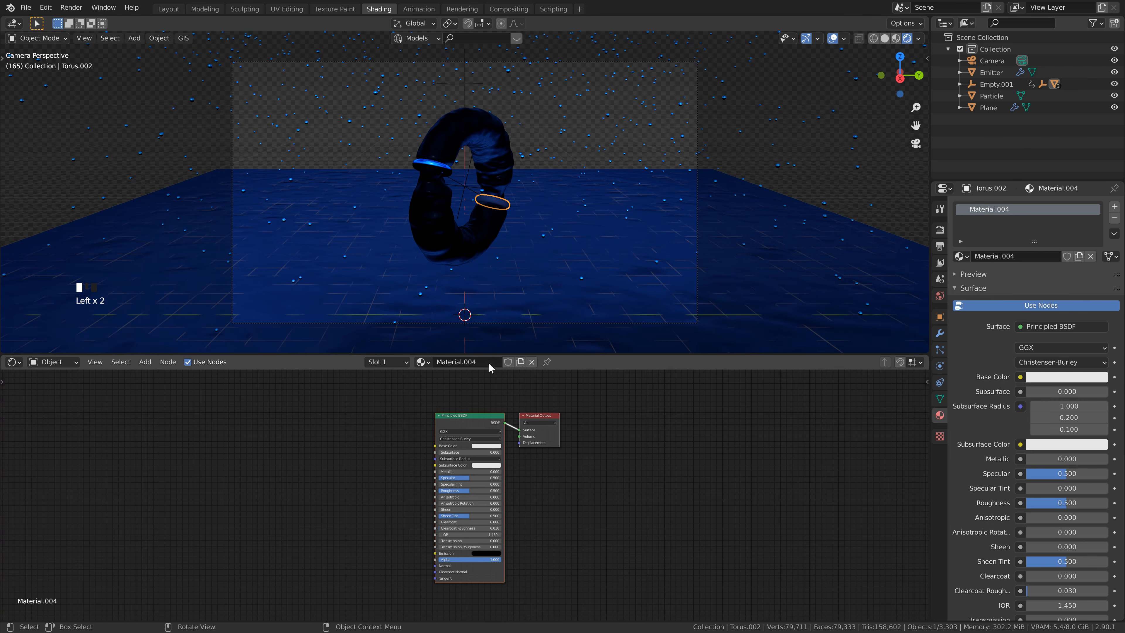
left_click_drag(460, 472, 572, 471)
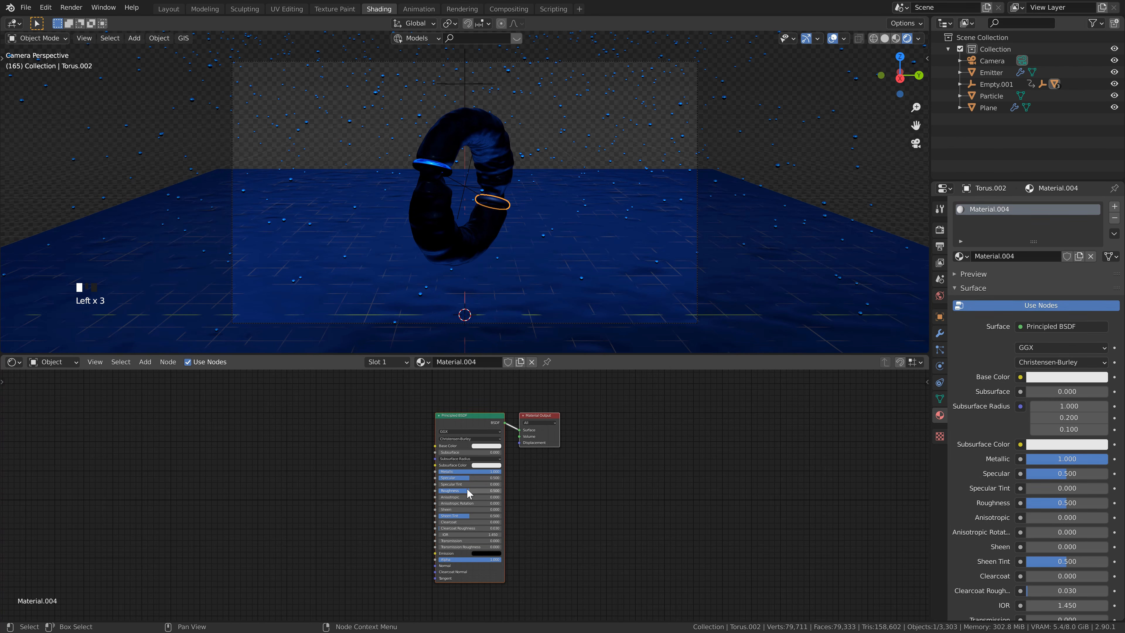
left_click_drag(468, 493, 380, 504)
Step: Set the Torus.002 material's base color to a saturated orange-red with a brightness value of 5, and deselect the ring
left_click(488, 446)
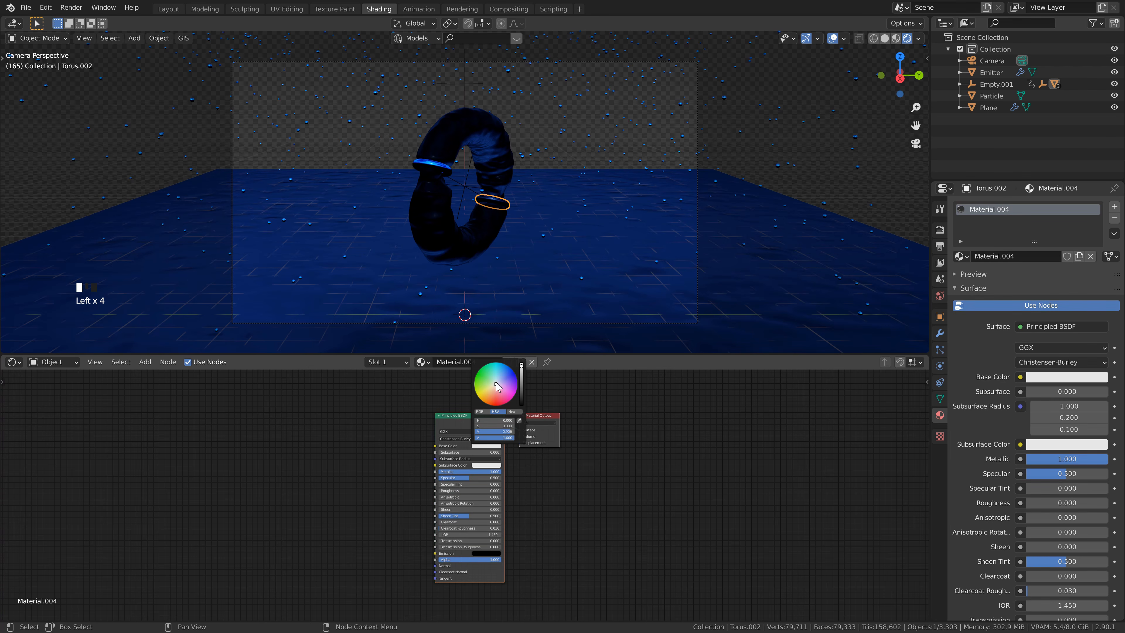
left_click_drag(498, 387, 491, 405)
left_click(503, 431)
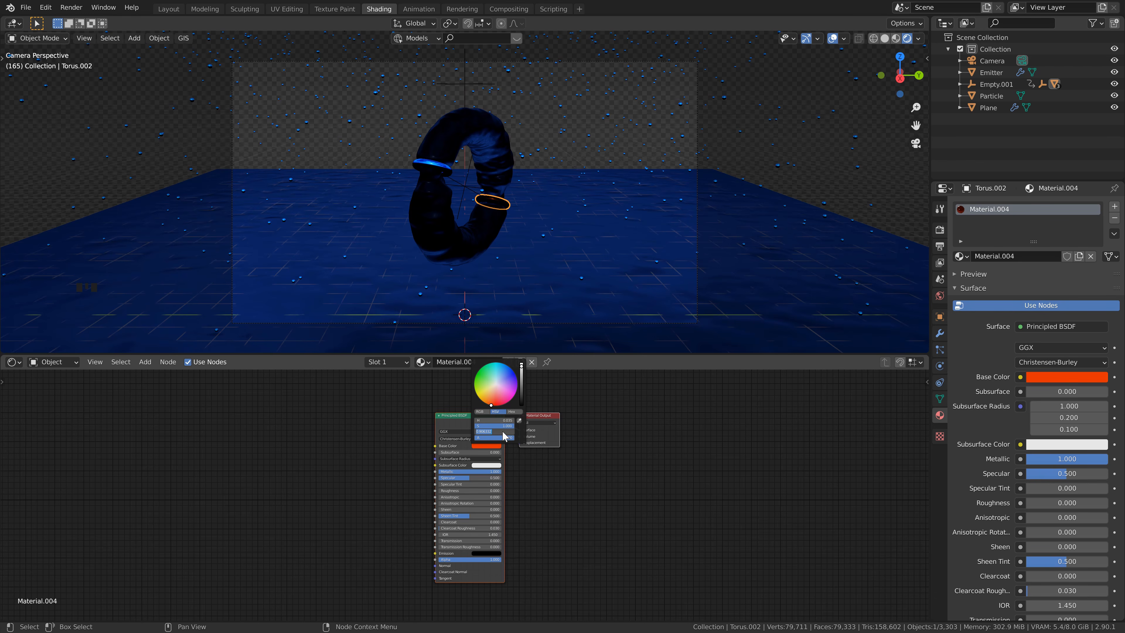
type("5")
key("Return")
left_click(515, 467)
left_click(547, 121)
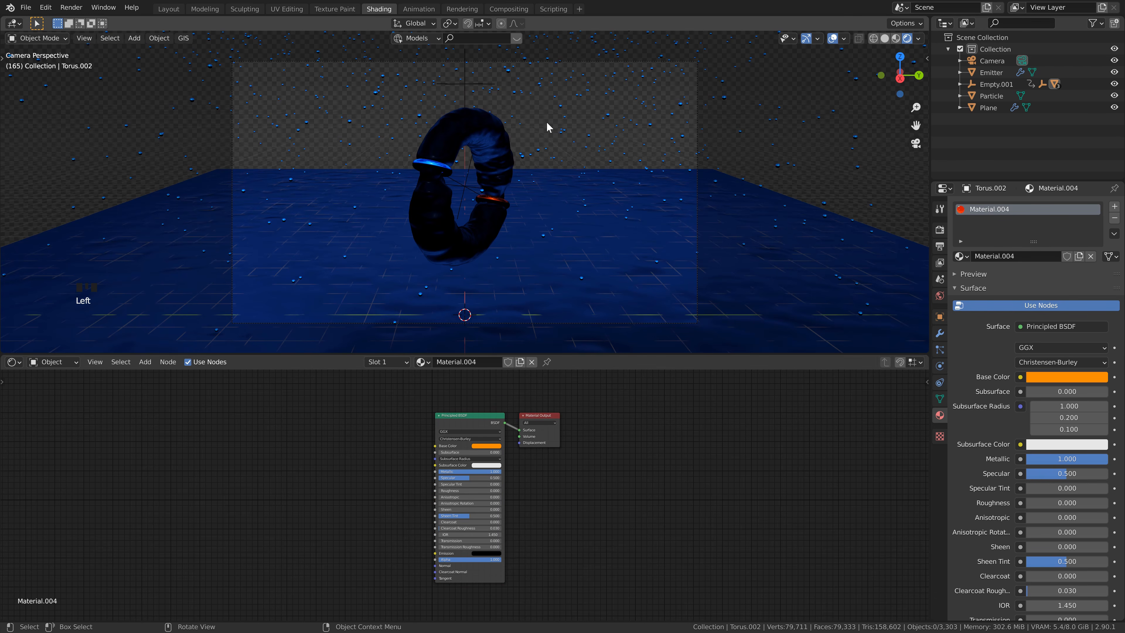
Step: Return to the Layout workspace, show the camera view in rendered shading and hide the transform sidebar
scroll(444, 264, "up", 1)
left_click(170, 8)
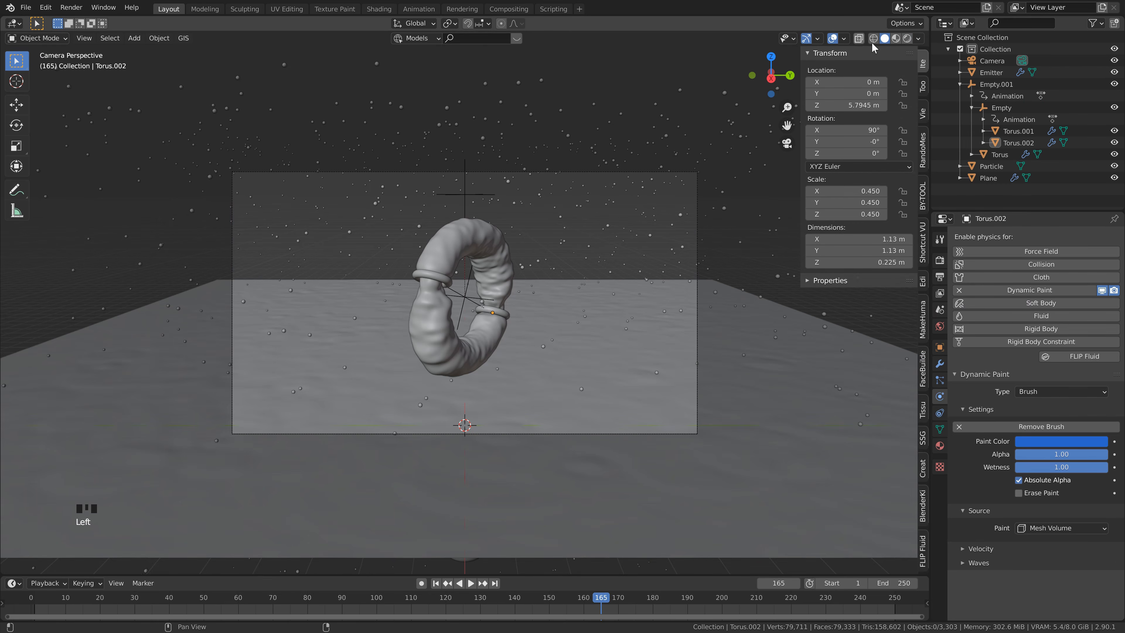
left_click(907, 38)
scroll(549, 177, "down", 1)
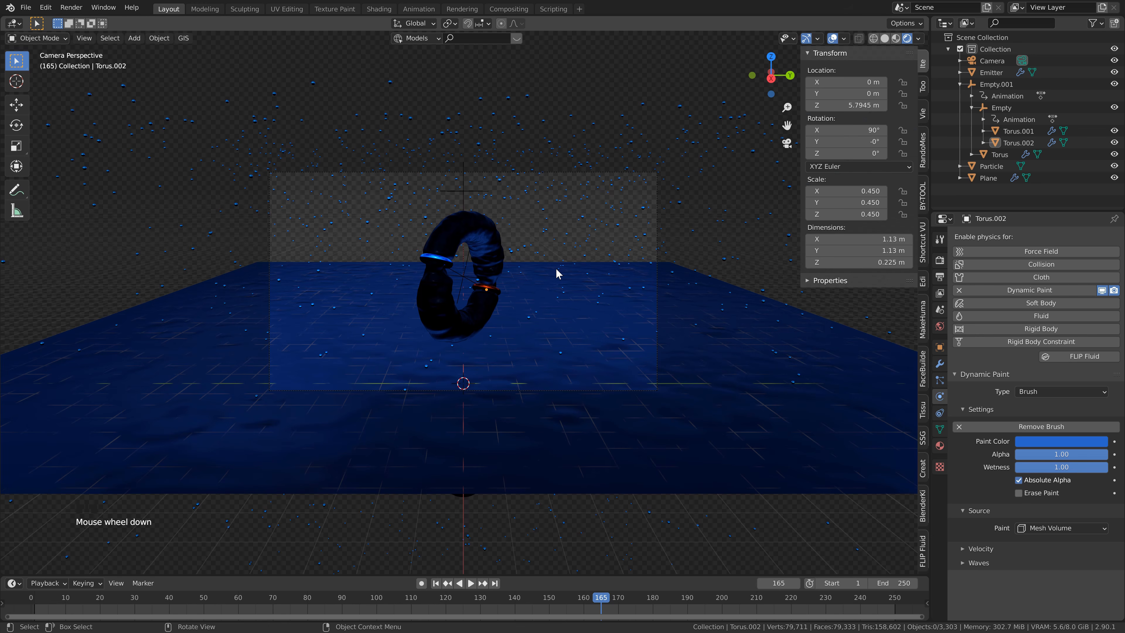
key("n")
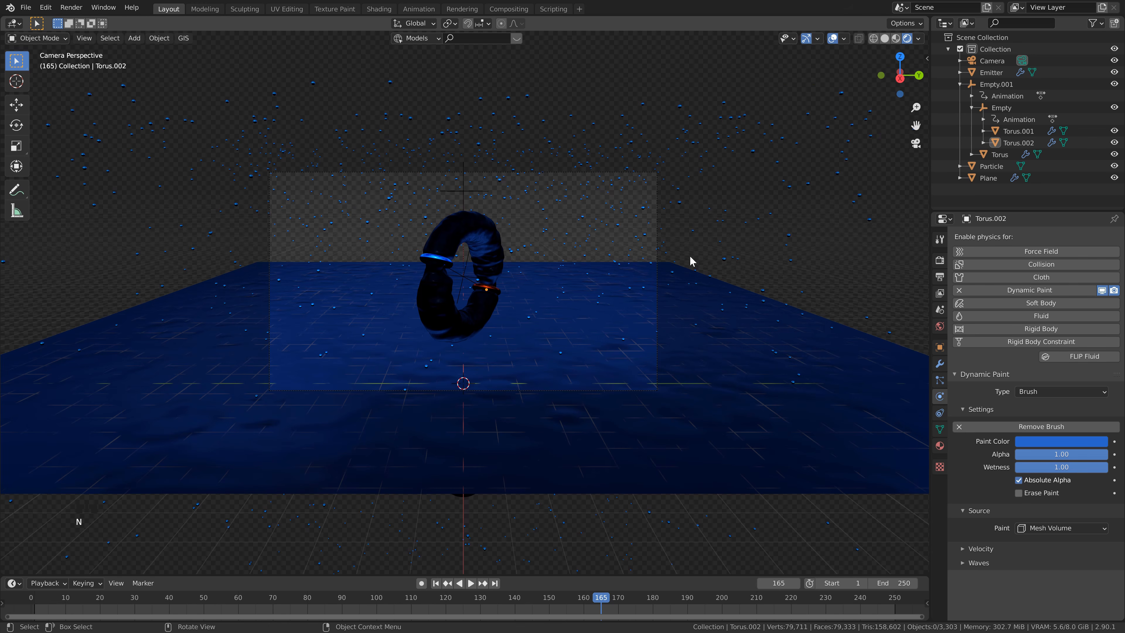
Step: Enable Ambient Occlusion, Bloom and Screen Space Reflections in the scene's Eevee render settings
left_click(940, 261)
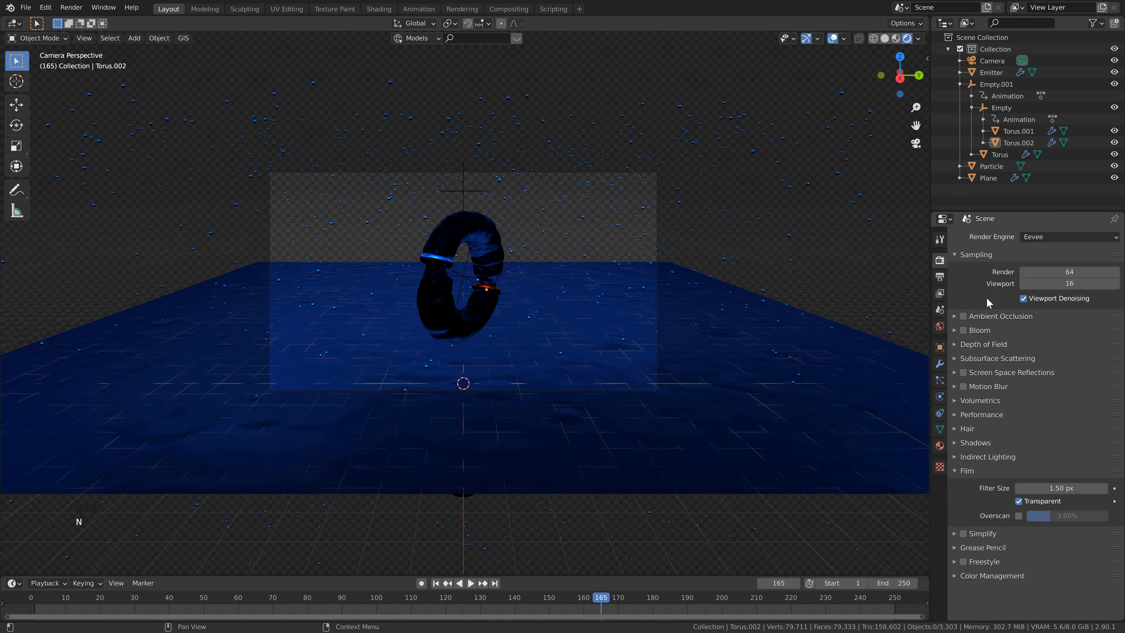
left_click(964, 316)
left_click(963, 330)
left_click(963, 329)
left_click(964, 328)
left_click(964, 373)
left_click(964, 372)
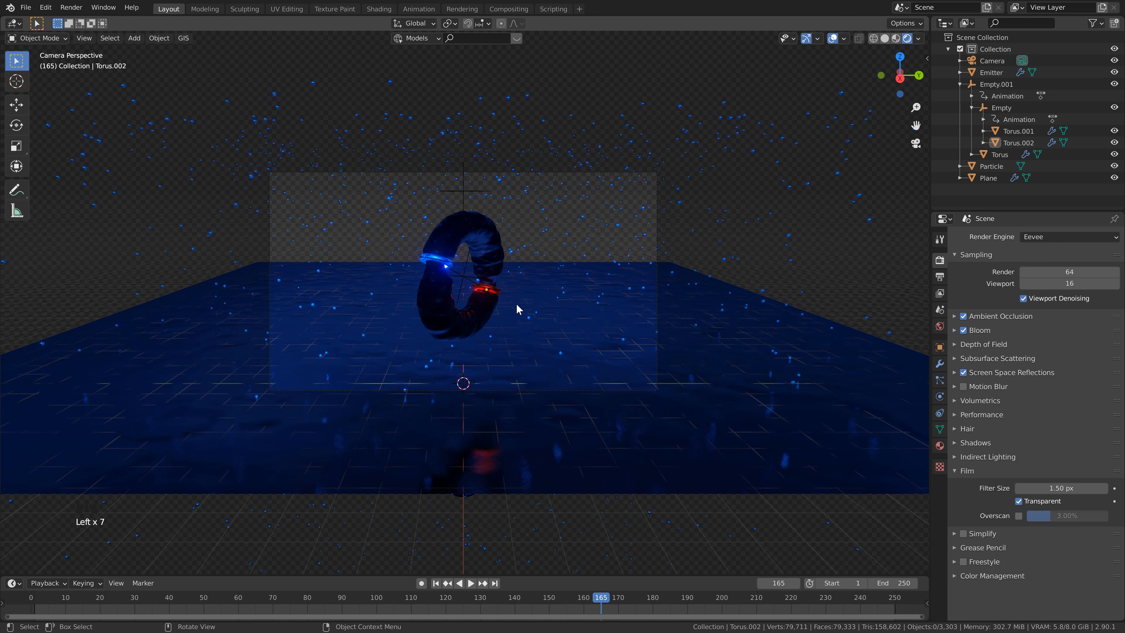
Step: Lower the parent empty Empty.001 with its rings to a Z location of 5.4 m
left_click(464, 187)
key("n")
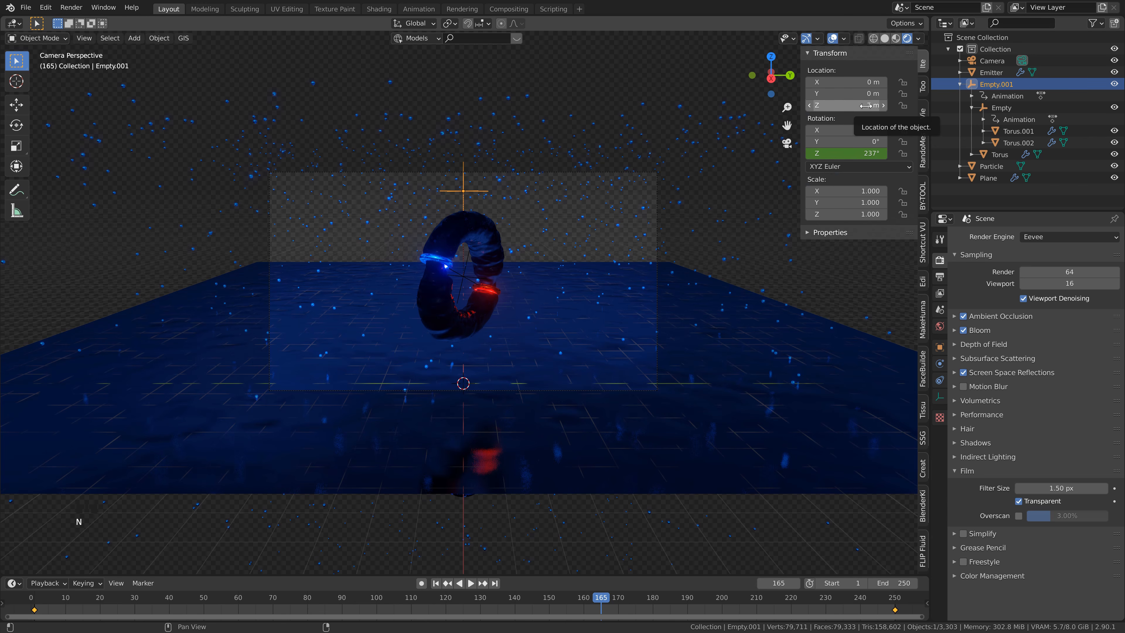
left_click_drag(866, 105, 814, 119)
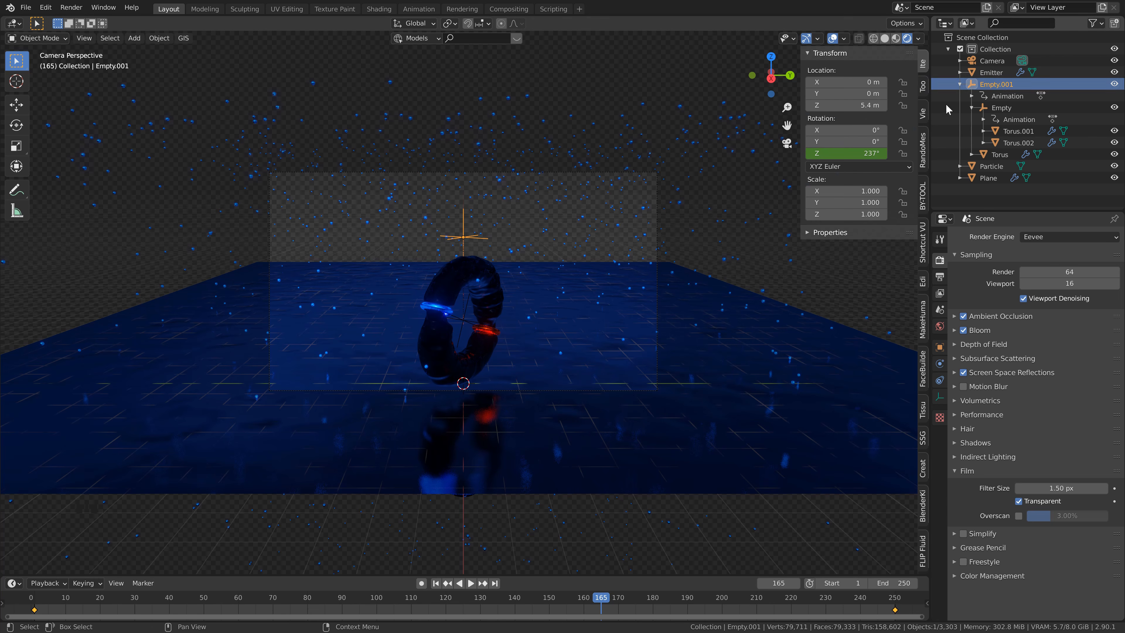
Step: Lower the camera to a Z location of about 5.42 m to reframe the ring and its reflection
left_click(992, 61)
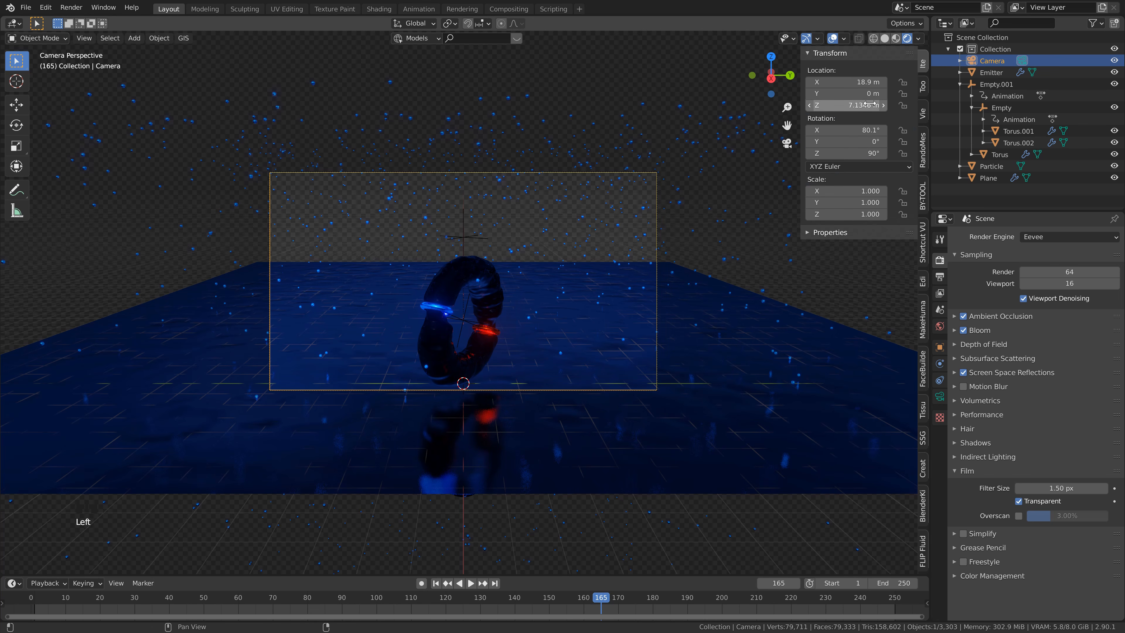
left_click_drag(870, 104, 848, 105)
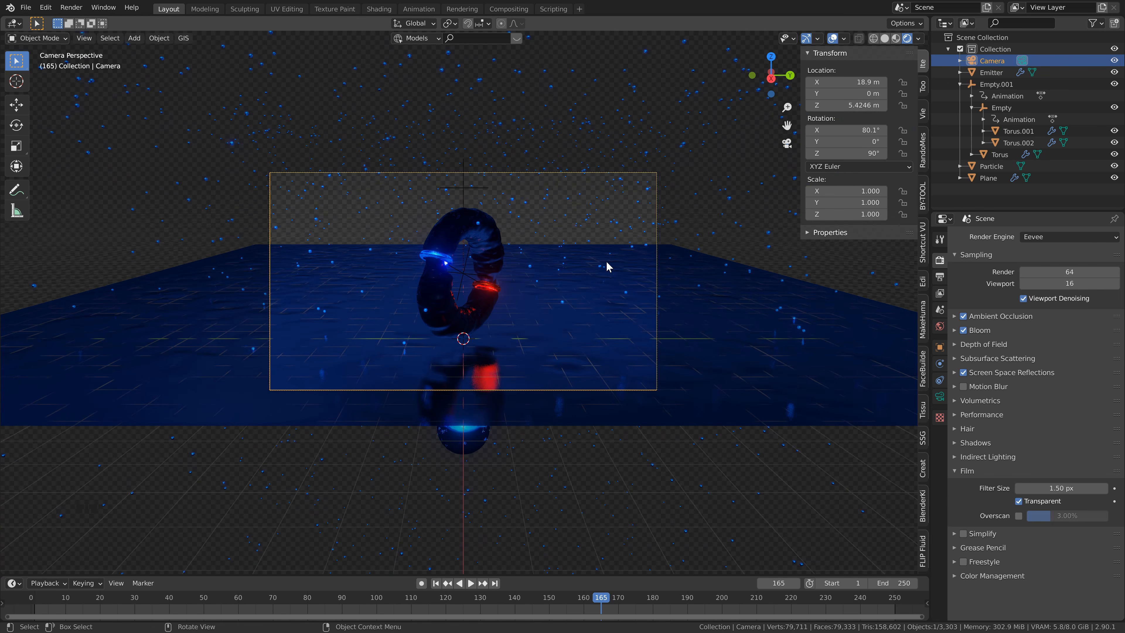
scroll(453, 357, "up", 1)
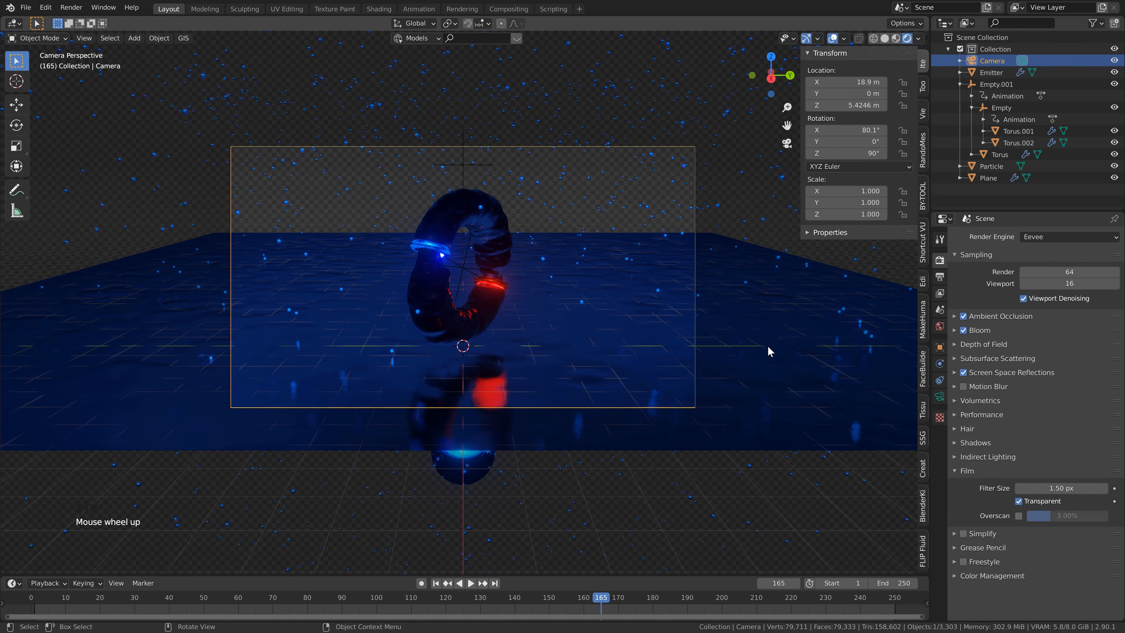
Step: Enable Refraction for the scene's Screen Space Reflections
left_click(955, 372)
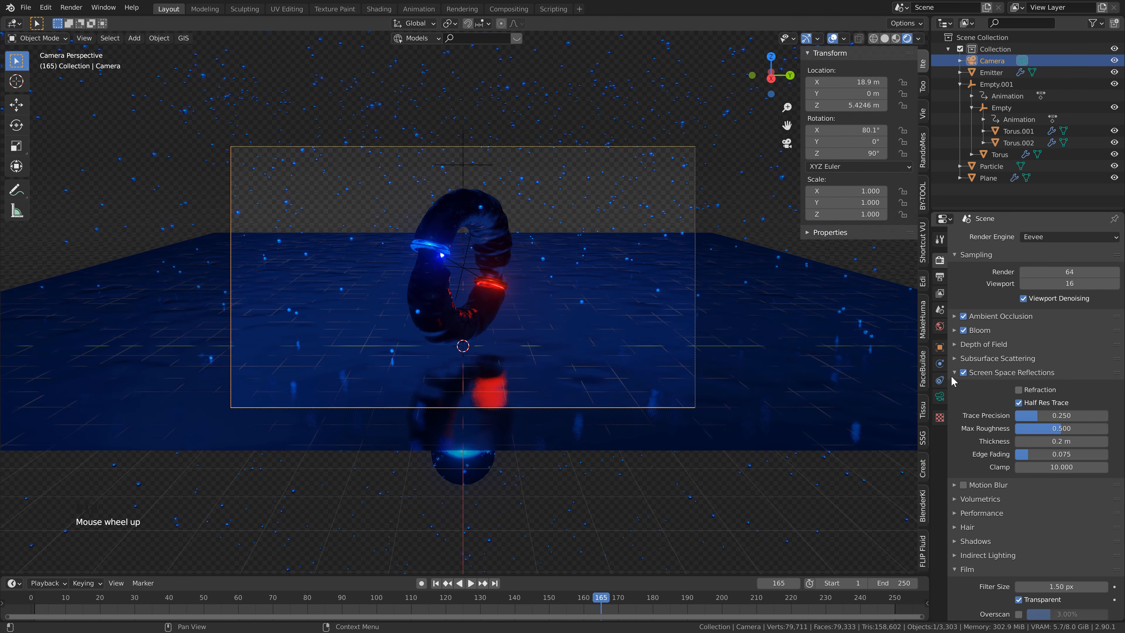
left_click(1020, 390)
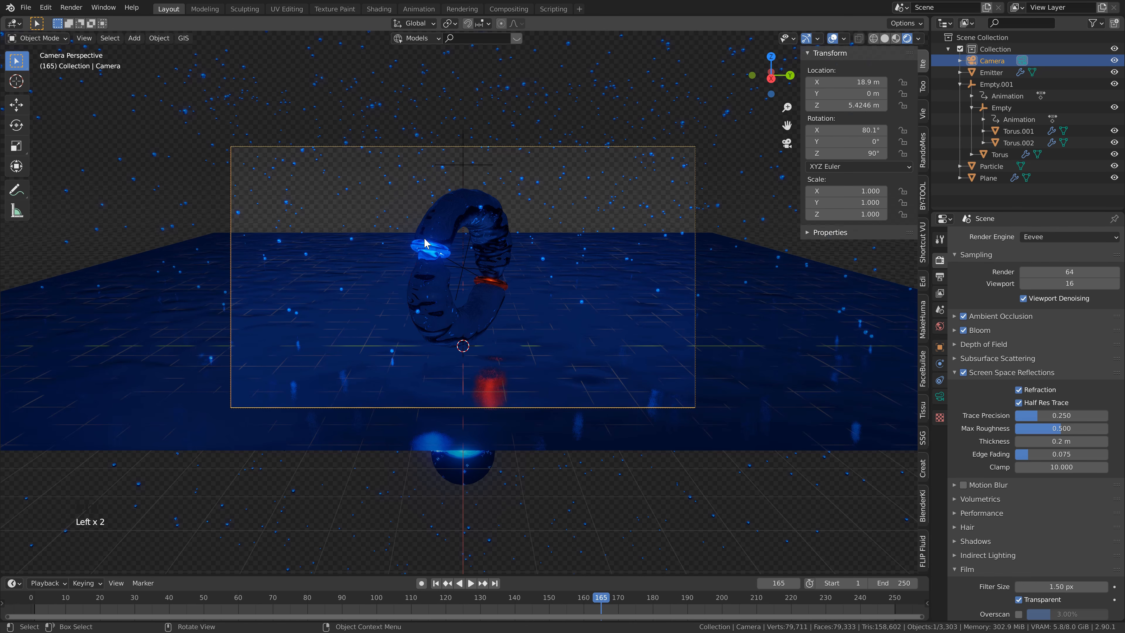
left_click(562, 265)
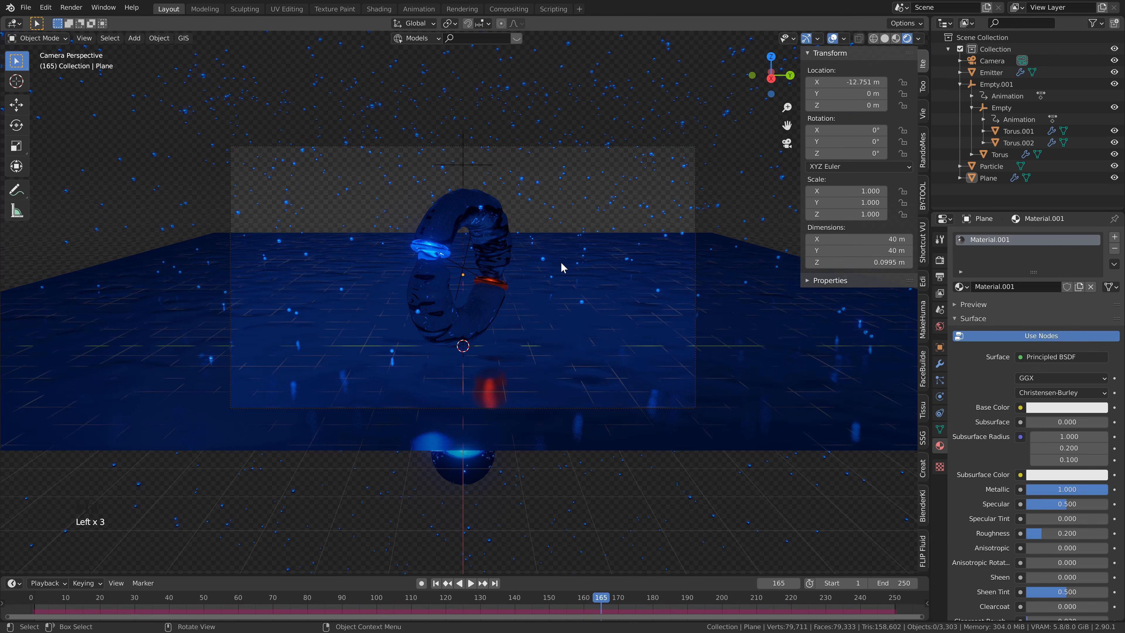
scroll(562, 267, "down", 1)
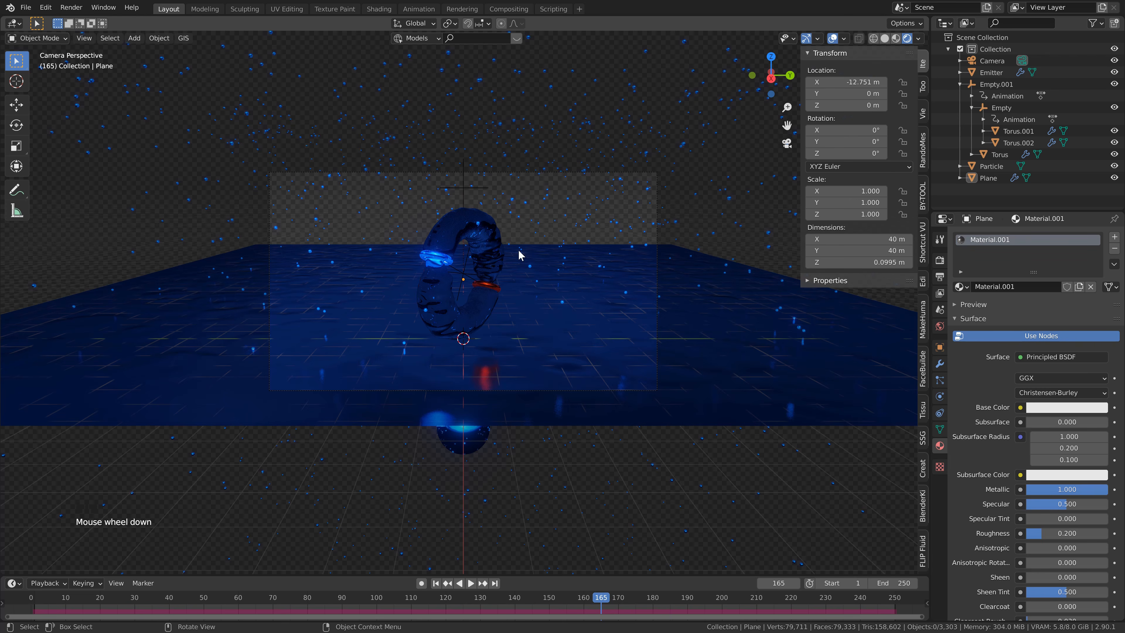
Step: Switch to solid shading, add a plane at the world origin and scale it by 100
left_click(885, 38)
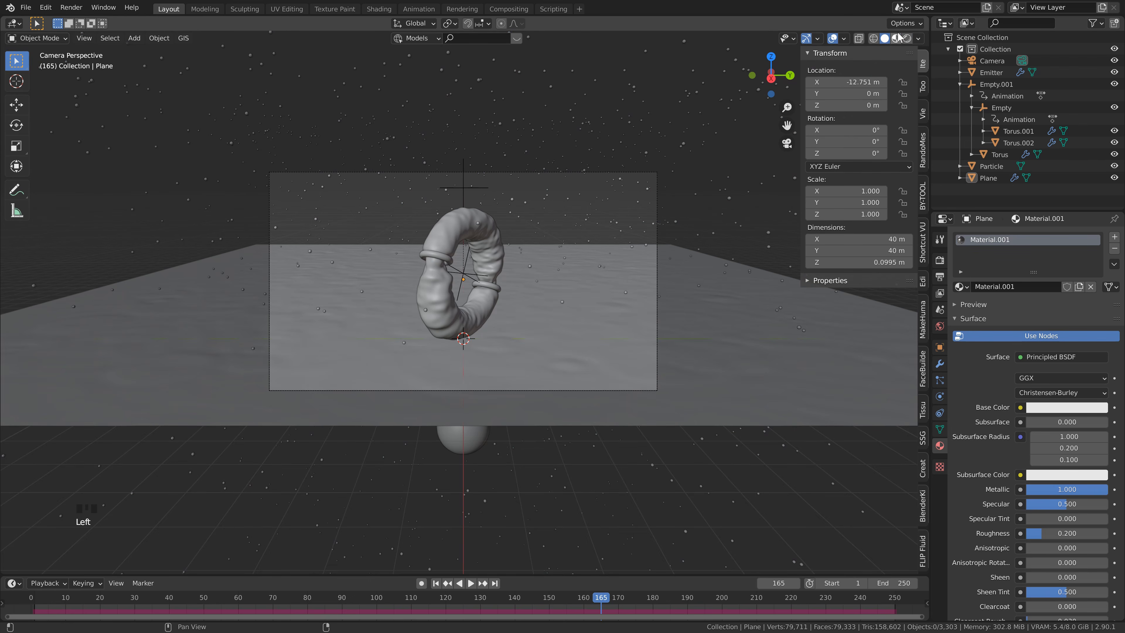
middle_click_drag(404, 277, 439, 288)
scroll(438, 298, "down", 5)
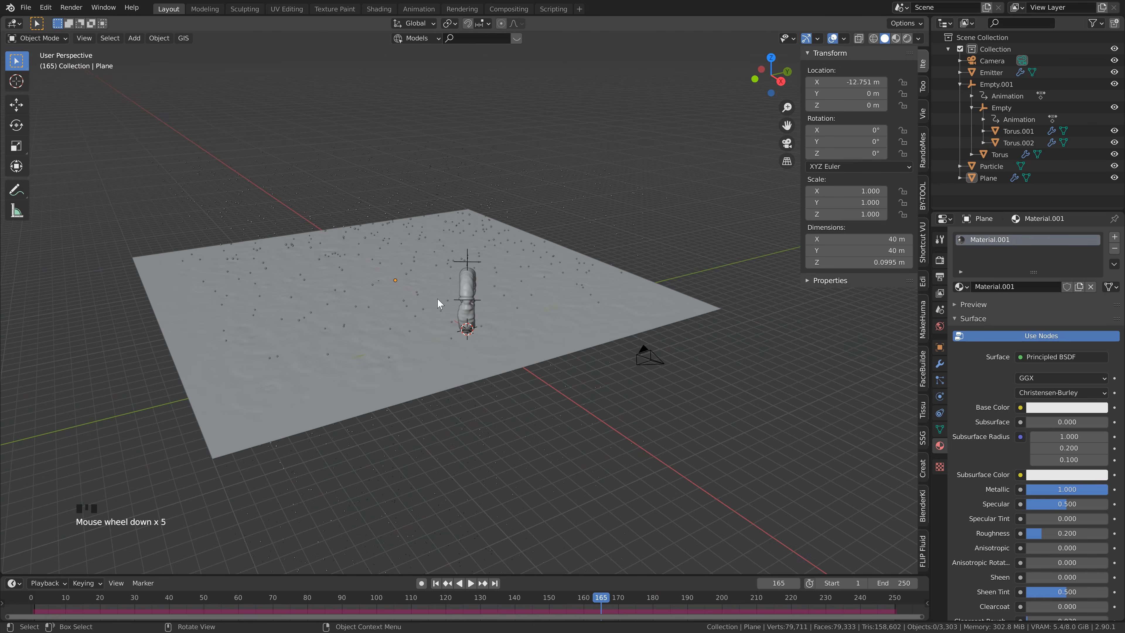
middle_click_drag(301, 249, 423, 242)
scroll(428, 250, "down", 2)
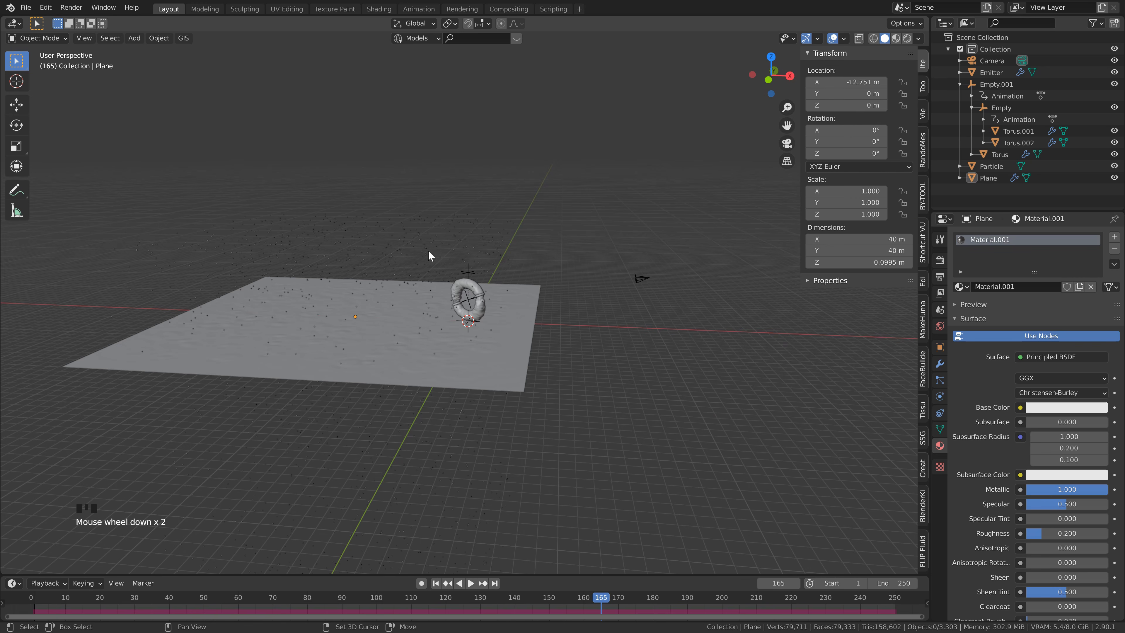
key("shift+a")
mouse_move(447, 79)
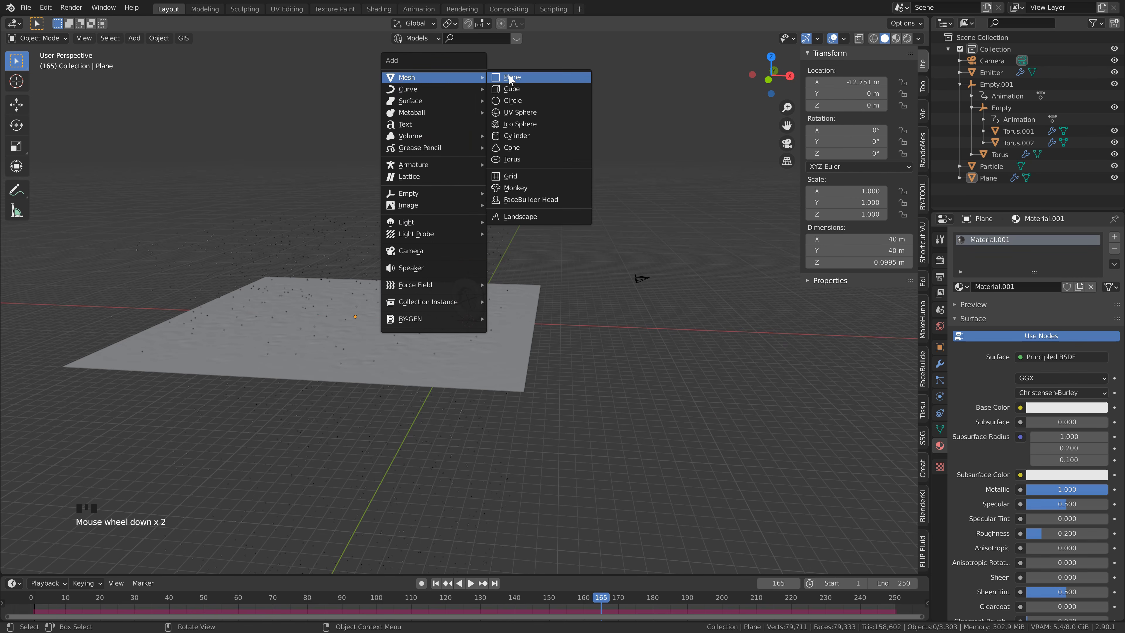
left_click(510, 78)
middle_click_drag(504, 195, 432, 222)
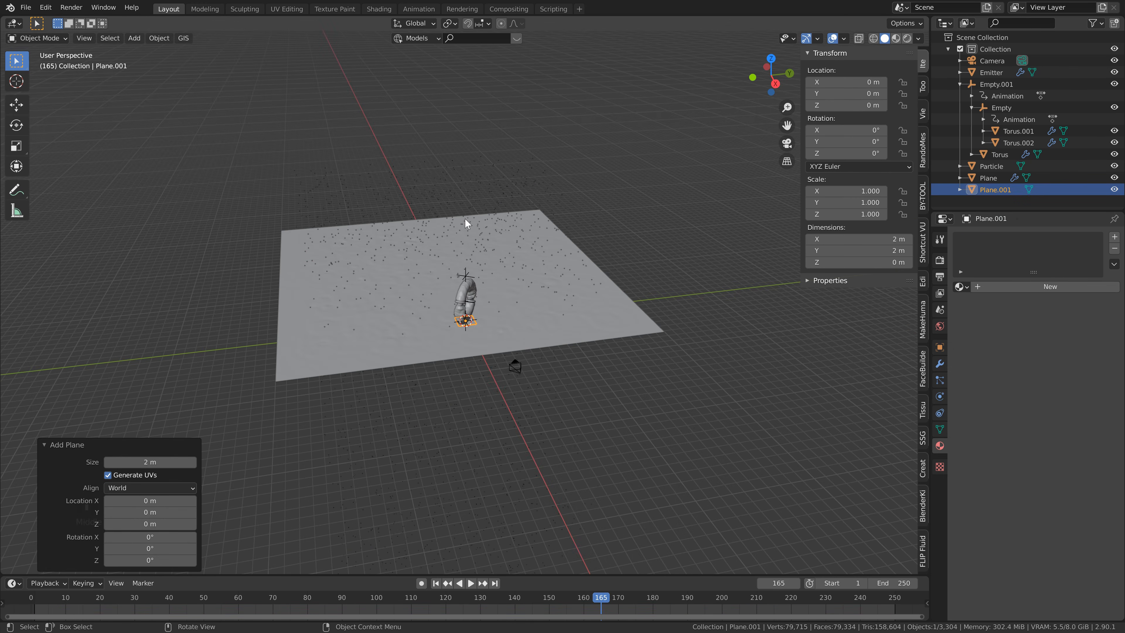
type("s100")
key("Return")
Step: Move the large plane about -28.5 m along the X axis
key("g")
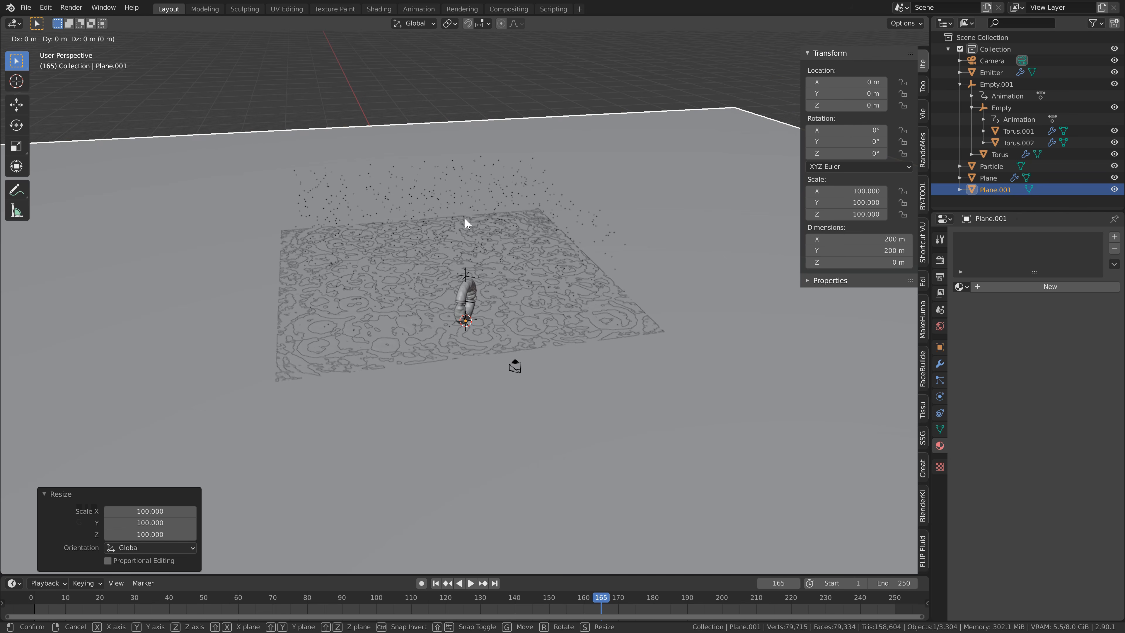
key("x")
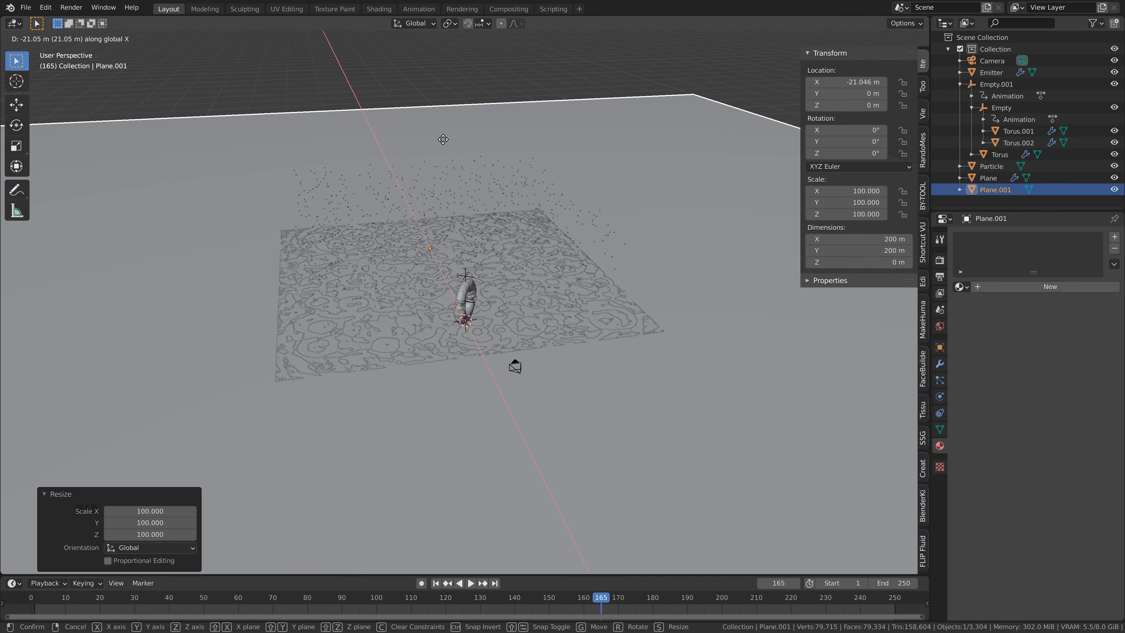
left_click(436, 119)
Step: Lower the large plane about 0.066 m along Z so it sits just beneath the water plane
scroll(531, 350, "up", 4)
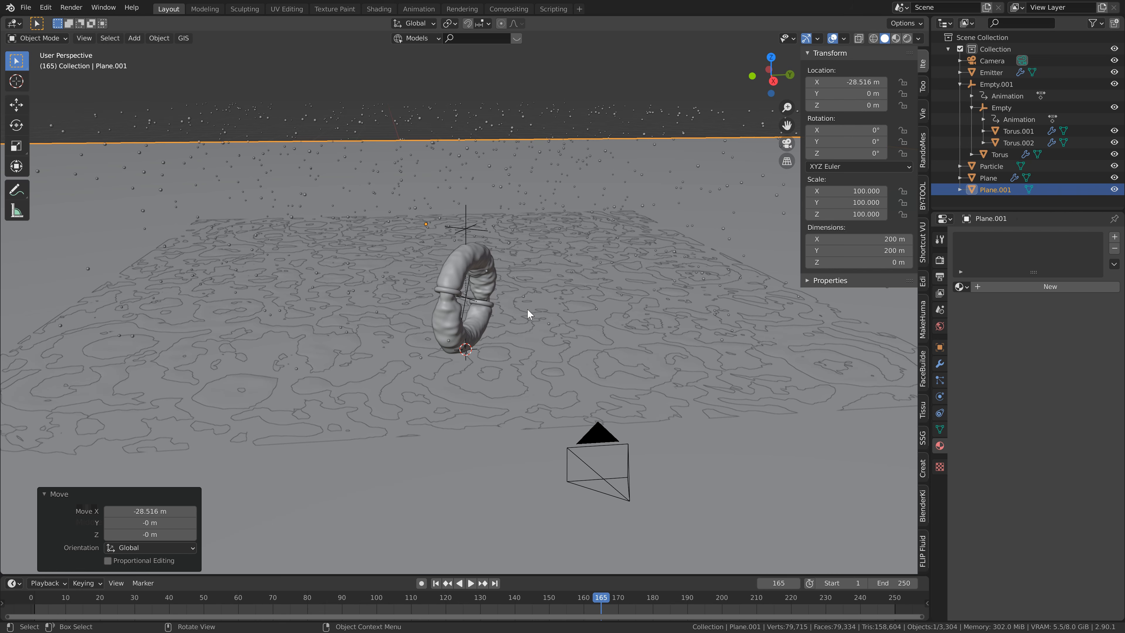
key("g")
key("z")
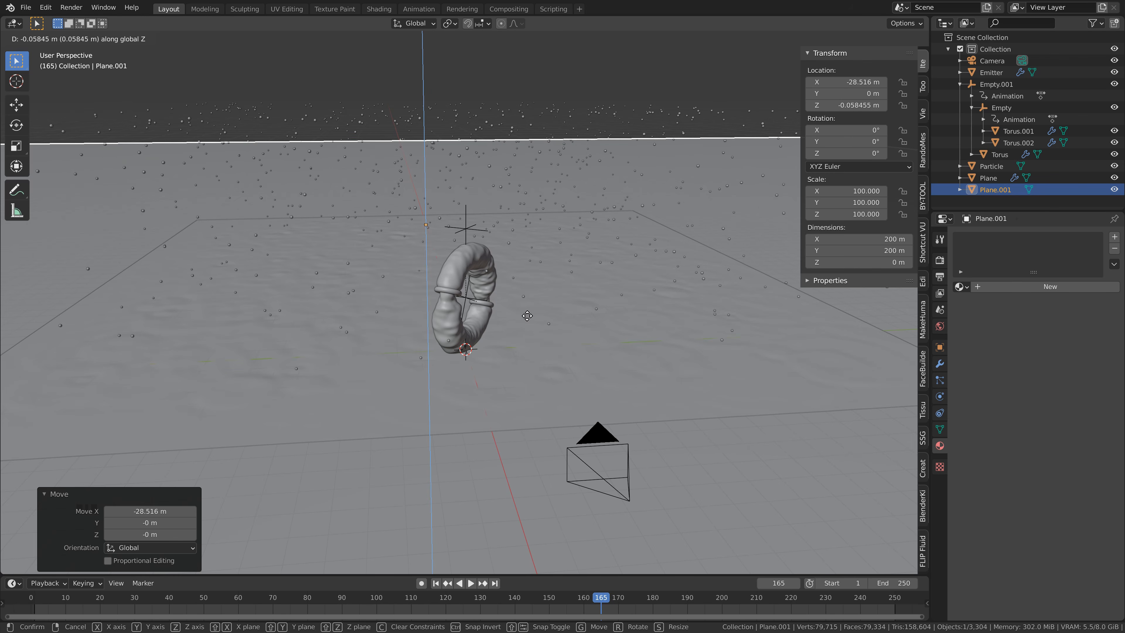
left_click(528, 317)
Step: Add a cylinder at the world origin and scale it uniformly by about 32.2
scroll(556, 296, "down", 10)
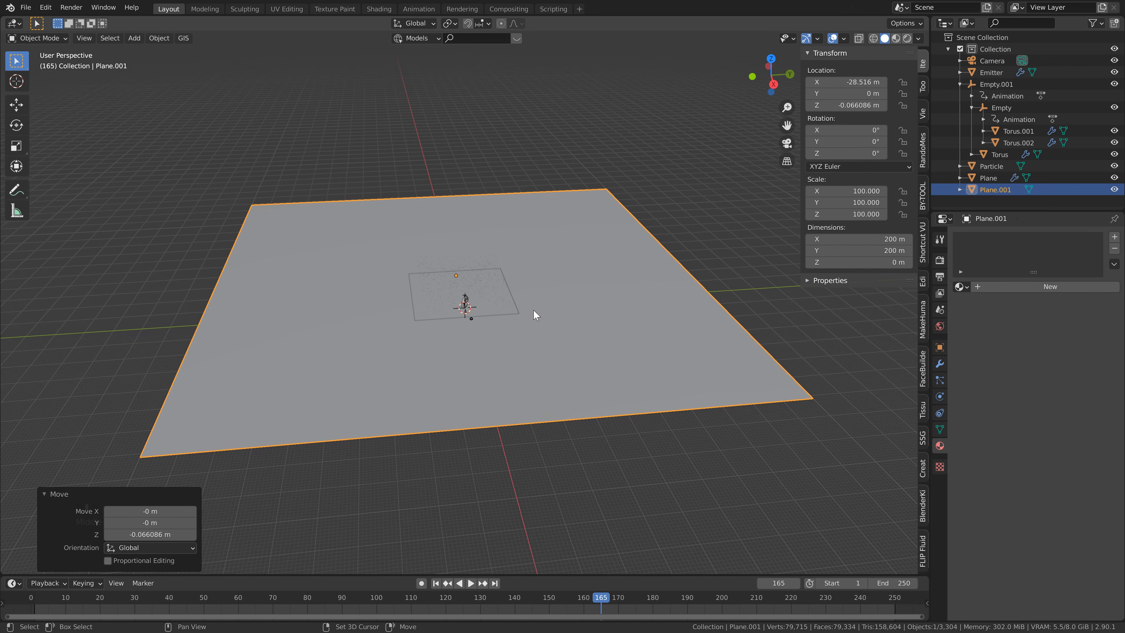
key("shift+a")
mouse_move(533, 309)
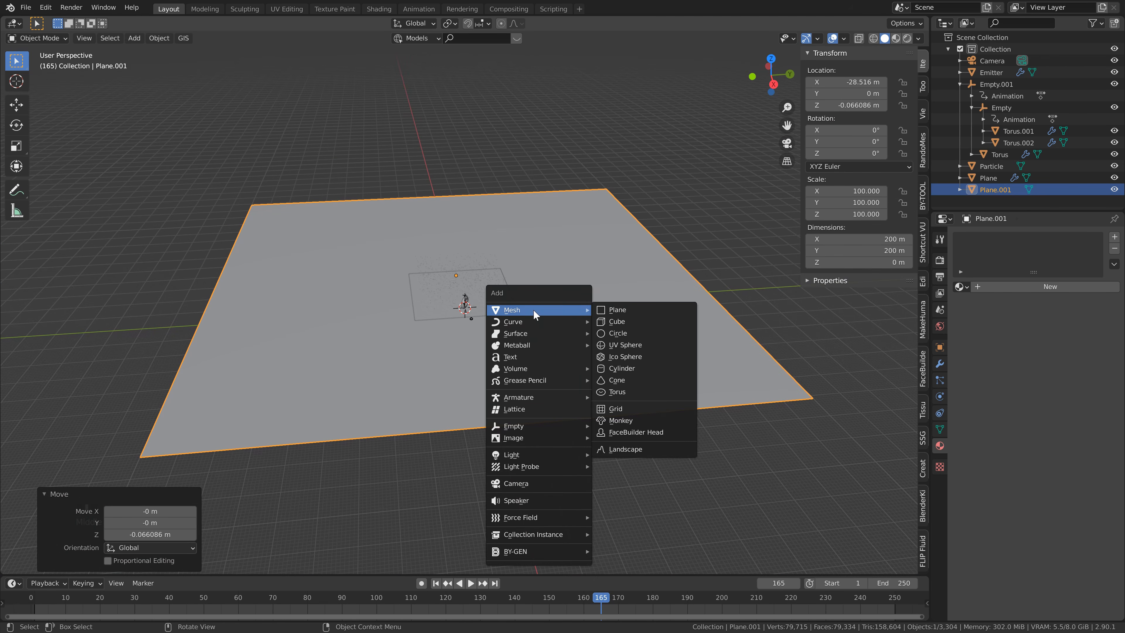
left_click(622, 369)
key("s")
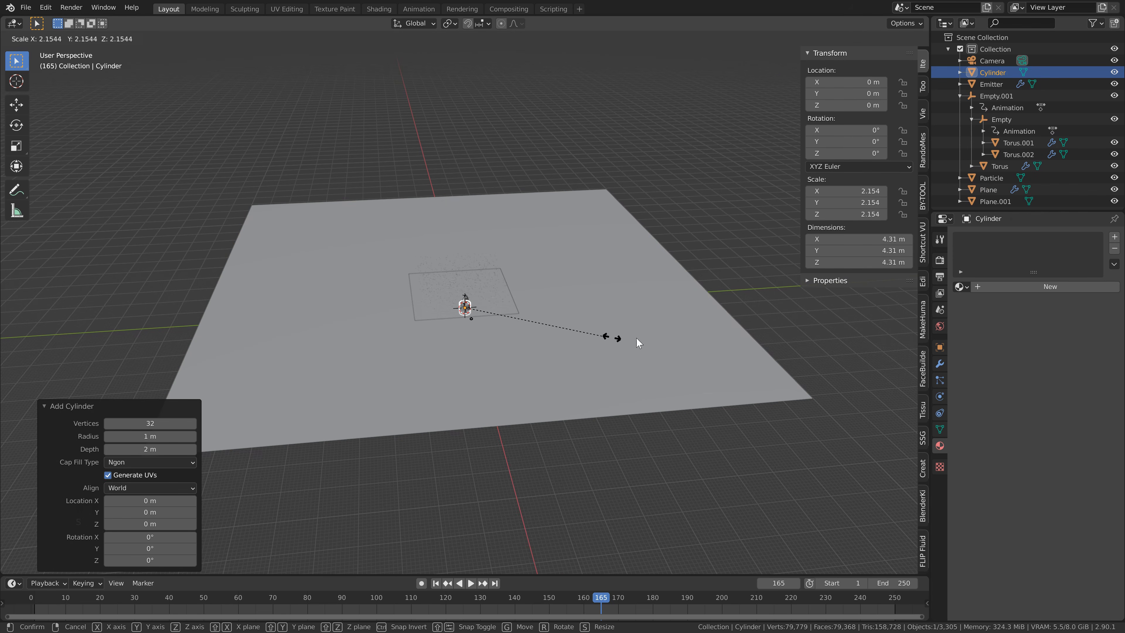
left_click(889, 319)
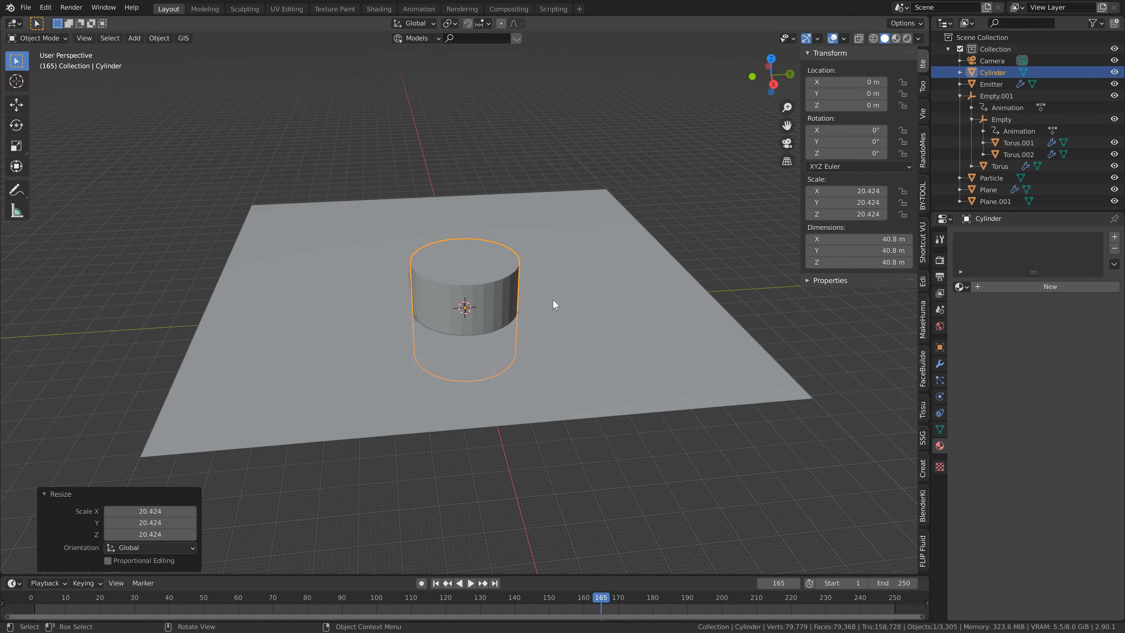
key("s")
left_click(673, 297)
Step: Widen the cylinder in X and Y only, to a scale of about 104.7, and move it about -26.9 m along X
key("s")
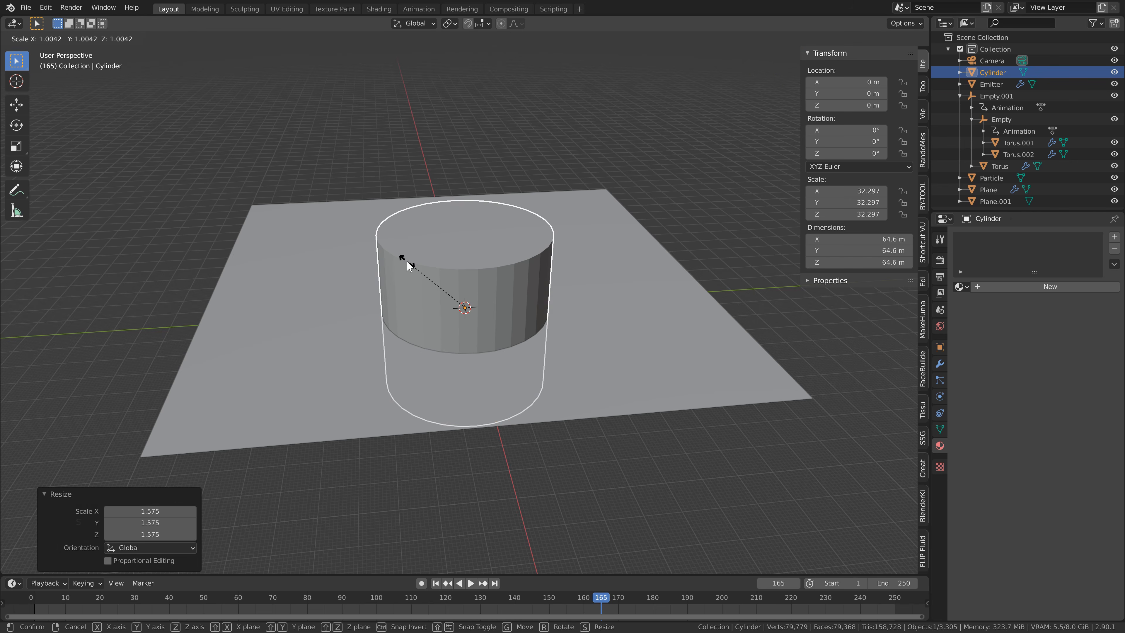
key("shift+z")
left_click(339, 279)
scroll(311, 281, "down", 3)
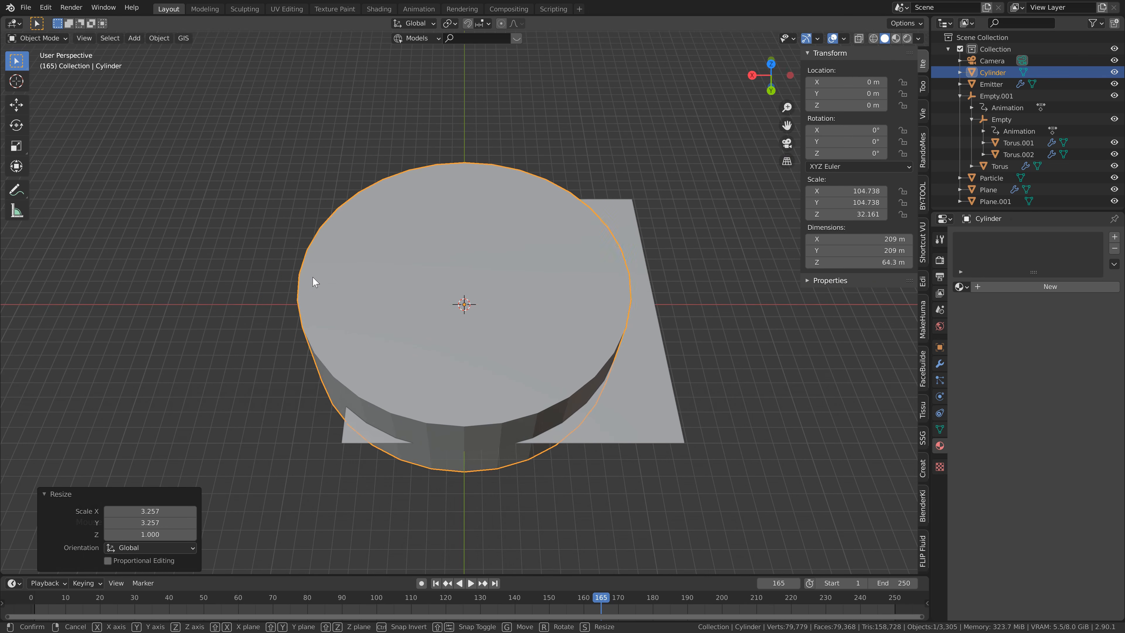
key("g")
key("x")
left_click(352, 282)
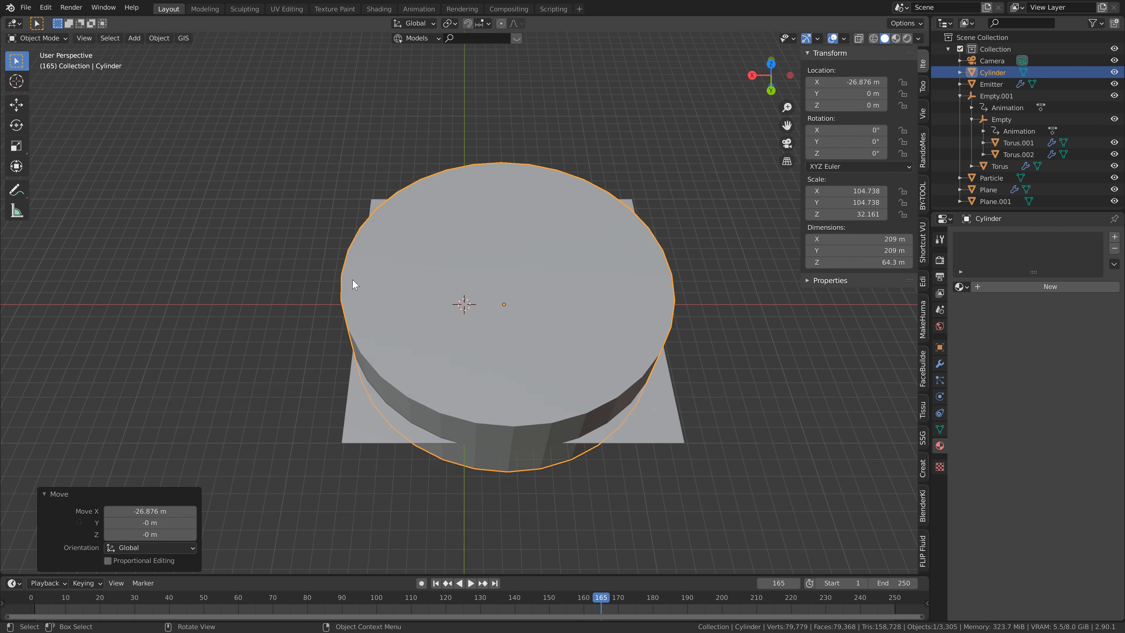
Step: Delete the cylinder's top cap face in Edit Mode and return to Object Mode
middle_click_drag(354, 283, 485, 226)
scroll(485, 226, "up", 2)
key("Tab")
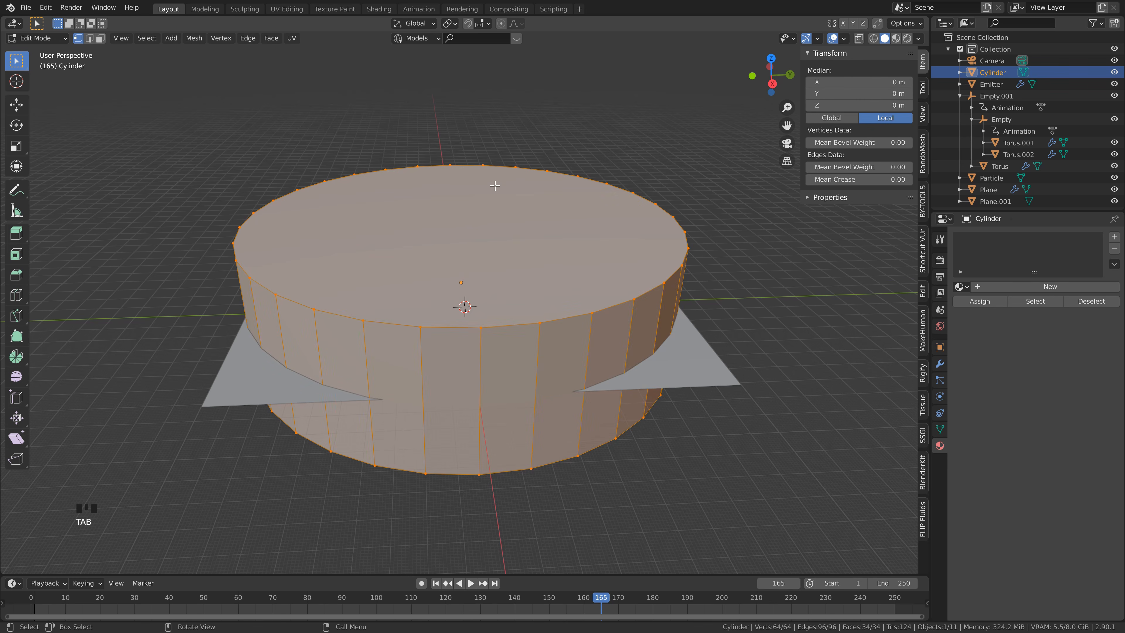
left_click(100, 38)
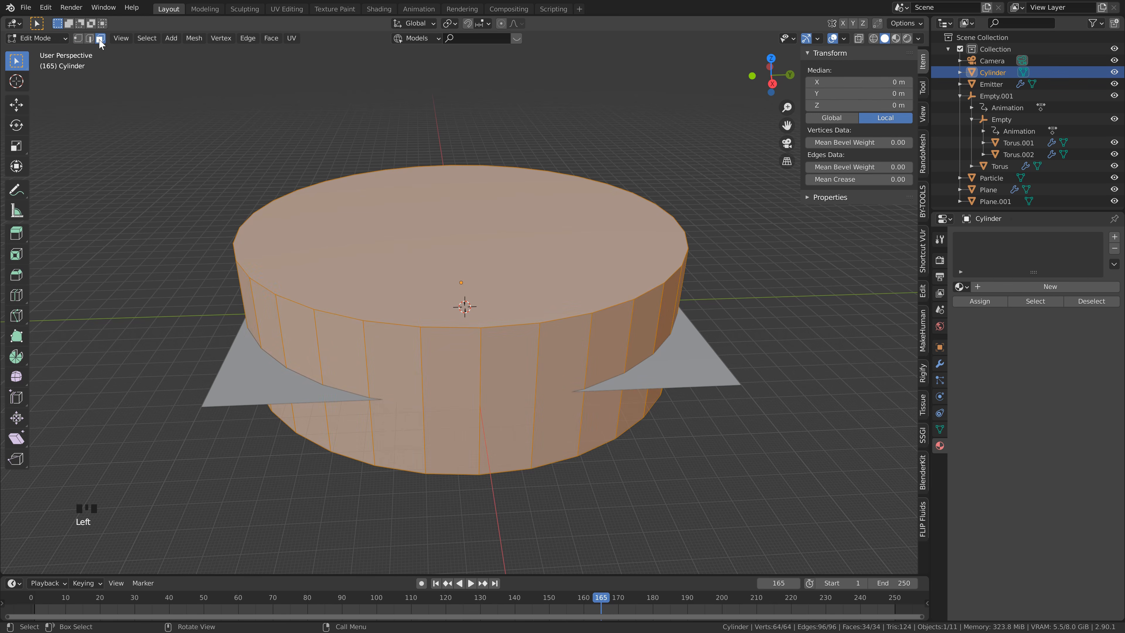
key("a")
left_click(482, 234)
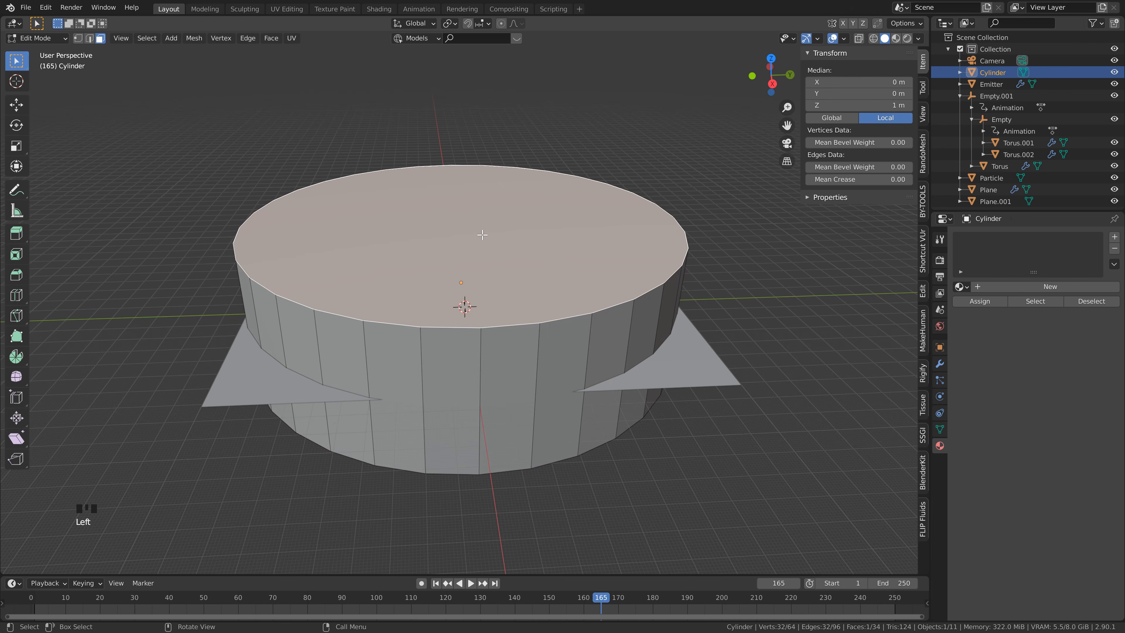
key("x")
left_click(482, 234)
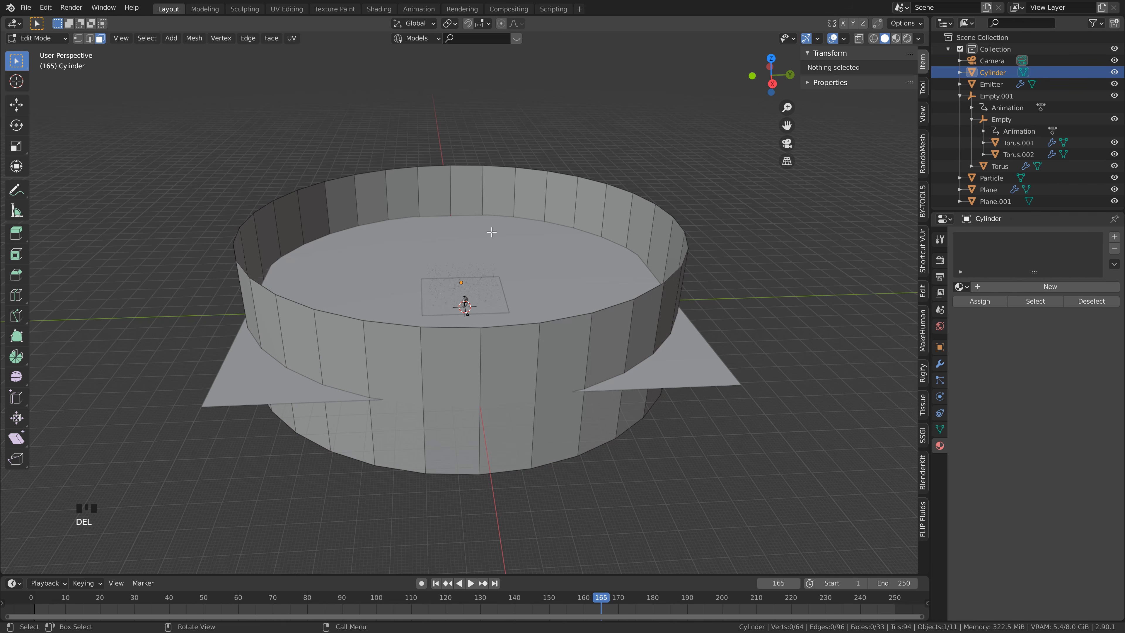
key("Tab")
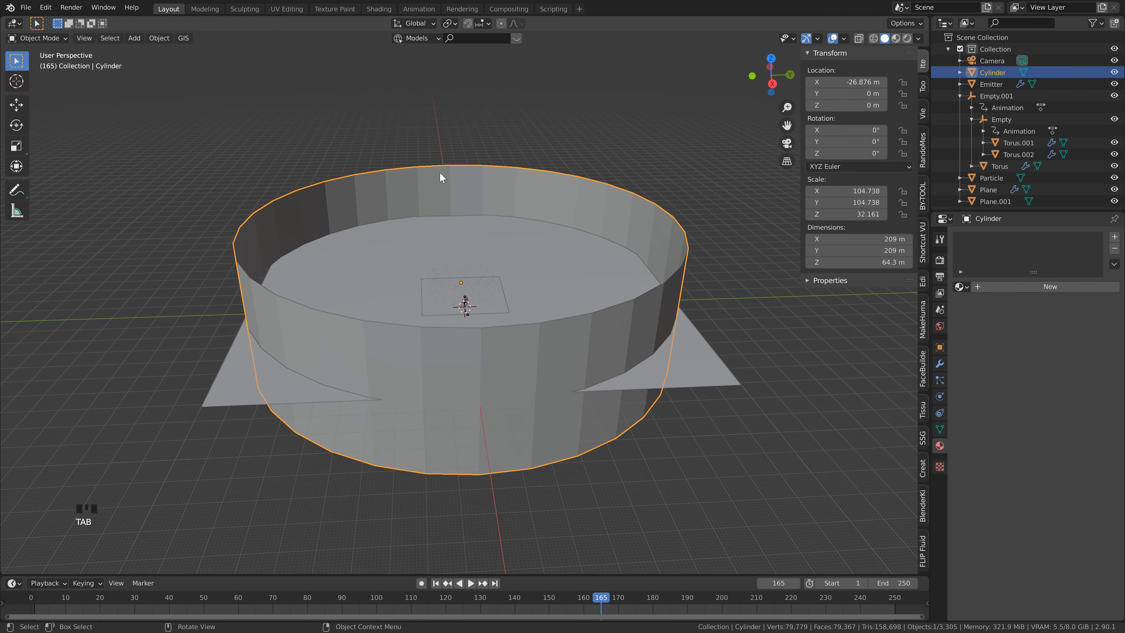
Step: Raise the open cylinder about 22.3 m along the Z axis
key("g")
key("z")
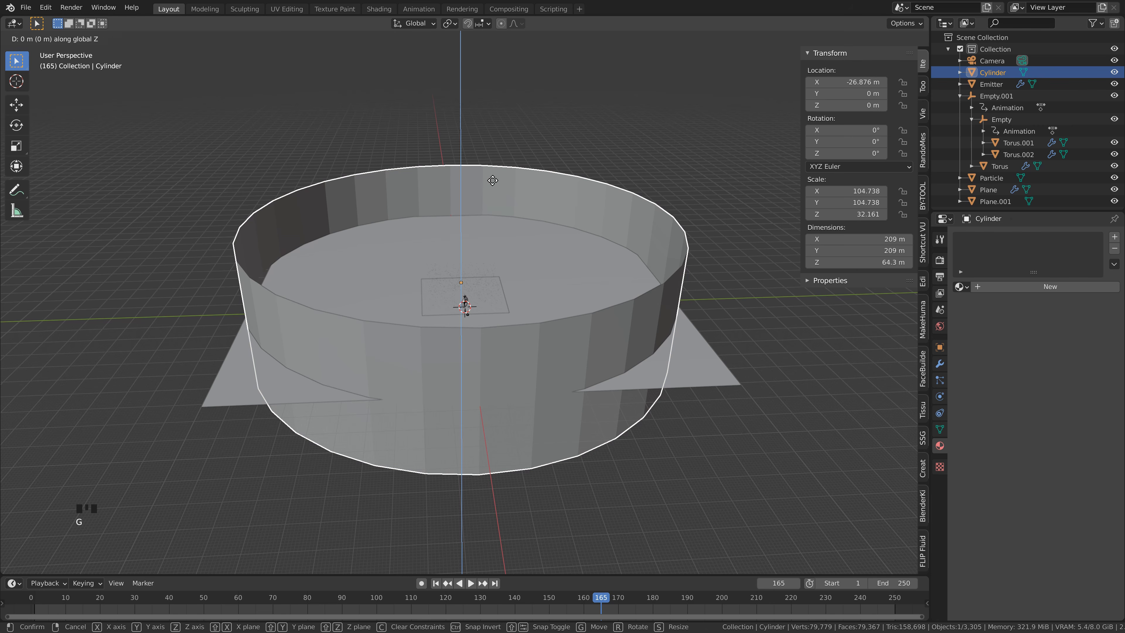
left_click(520, 176)
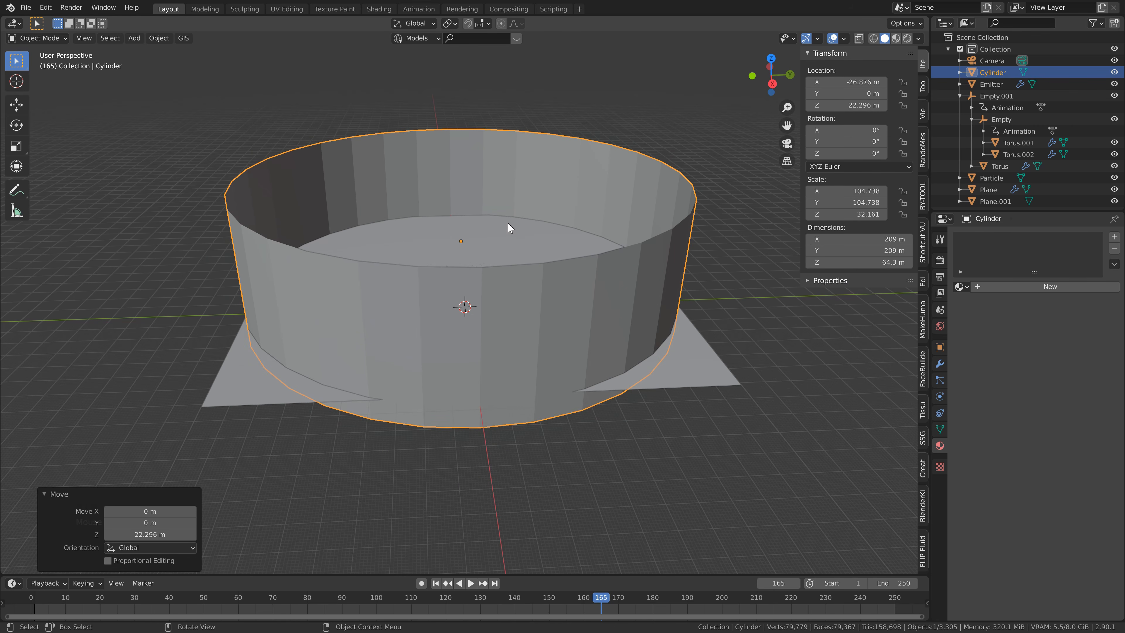
Step: Look through the camera, shade the cylinder smooth and switch the viewport to rendered shading
left_click(787, 144)
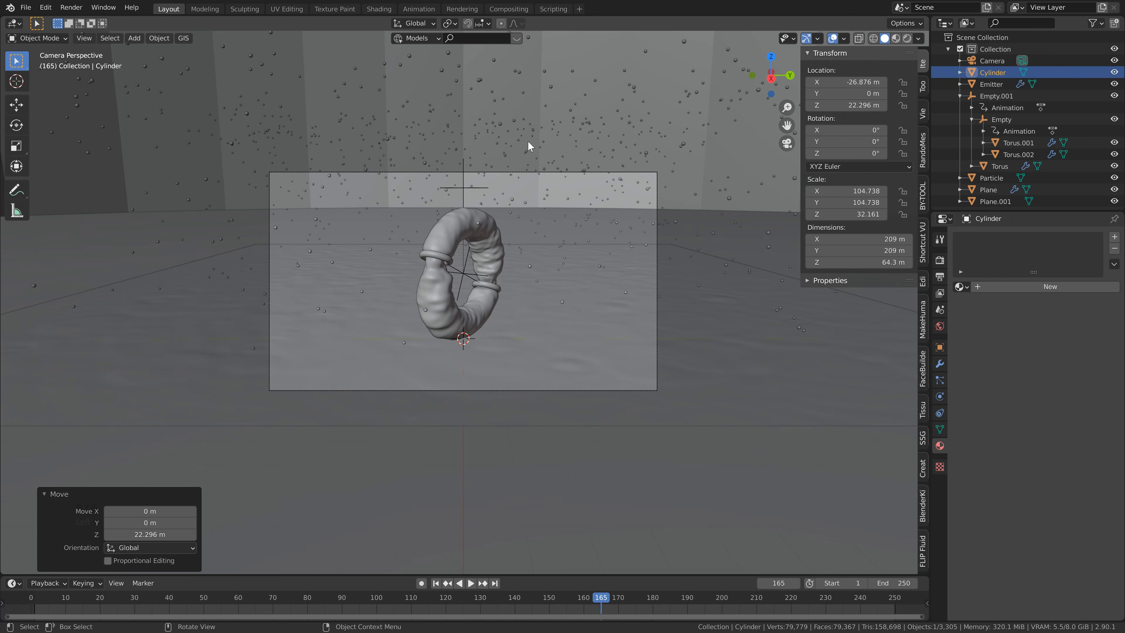
right_click(538, 56)
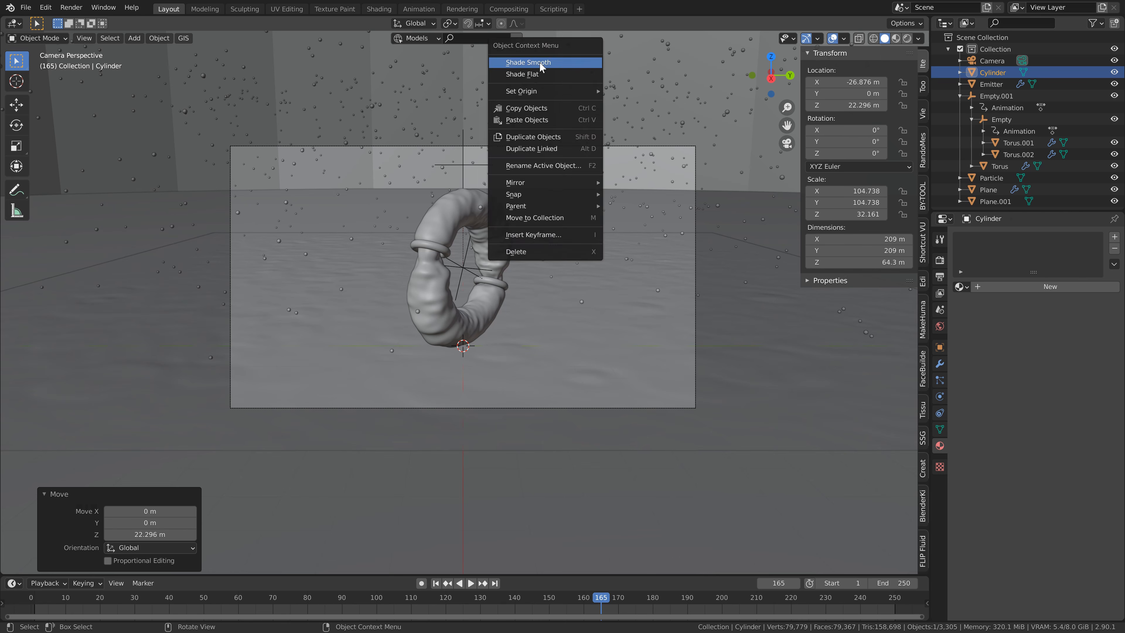
left_click(540, 62)
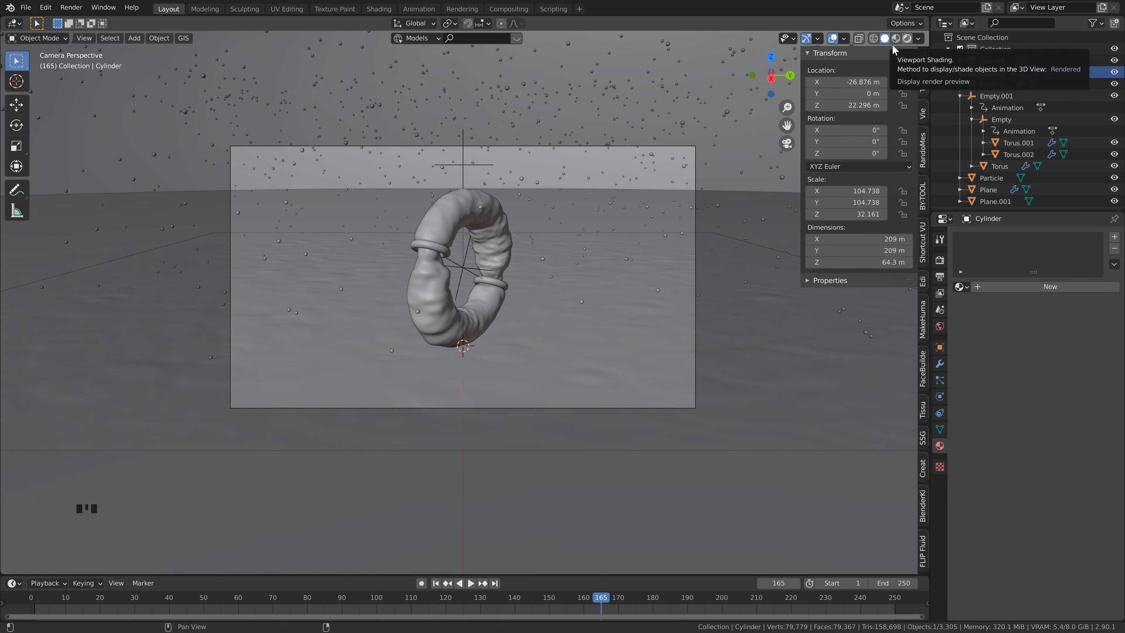
left_click(908, 38)
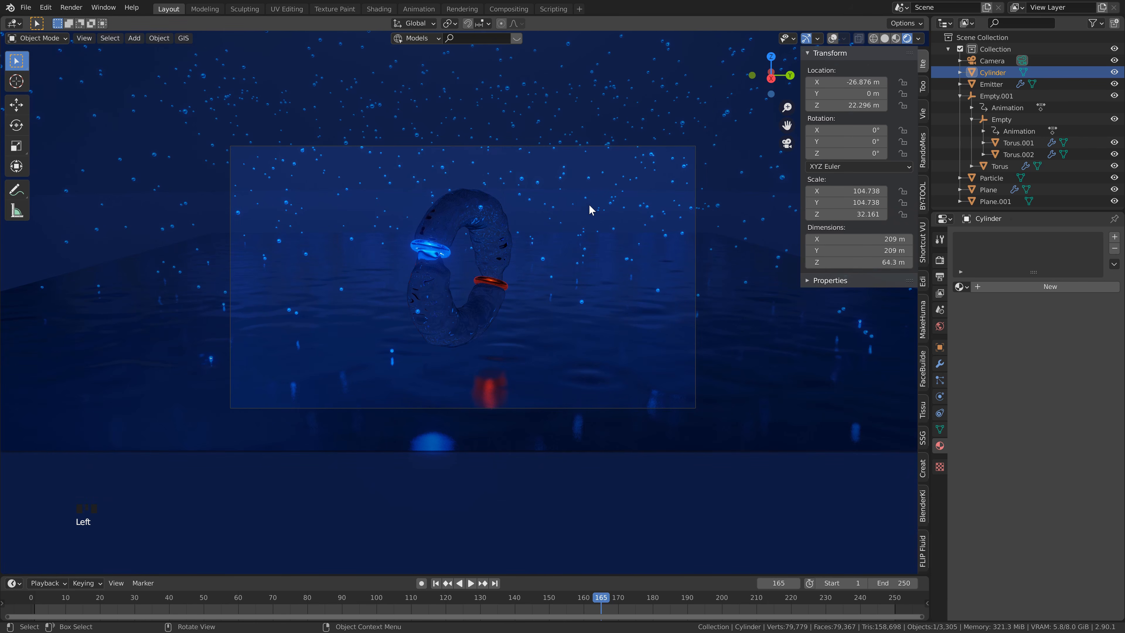
Step: Show the viewport overlays and assign the existing Material.001 to the large ground plane
left_click(577, 219)
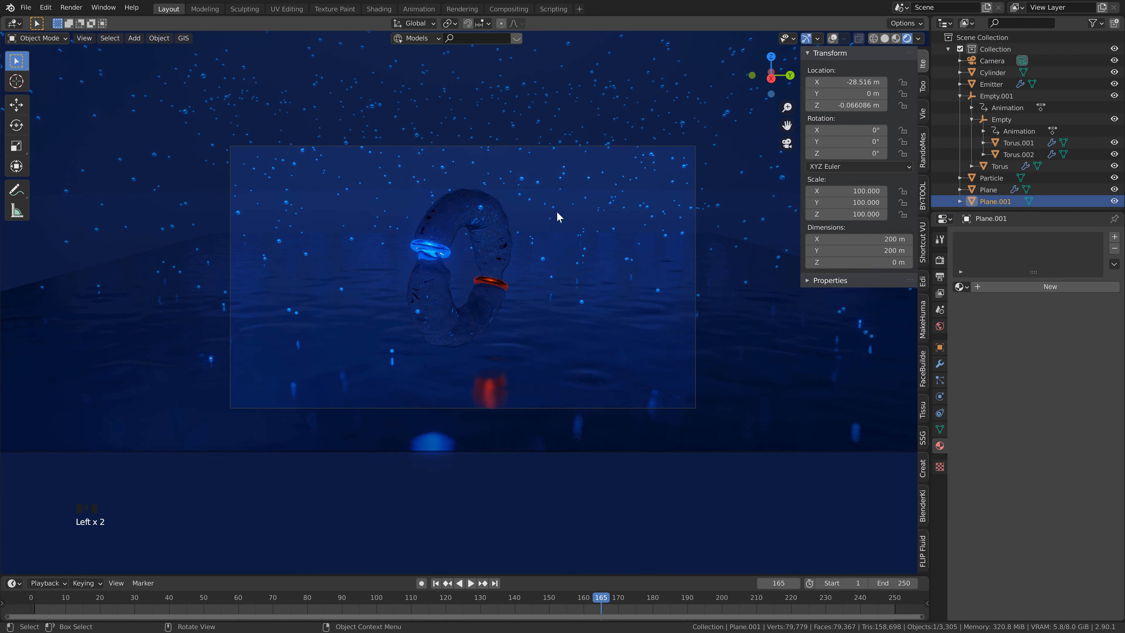
left_click(832, 38)
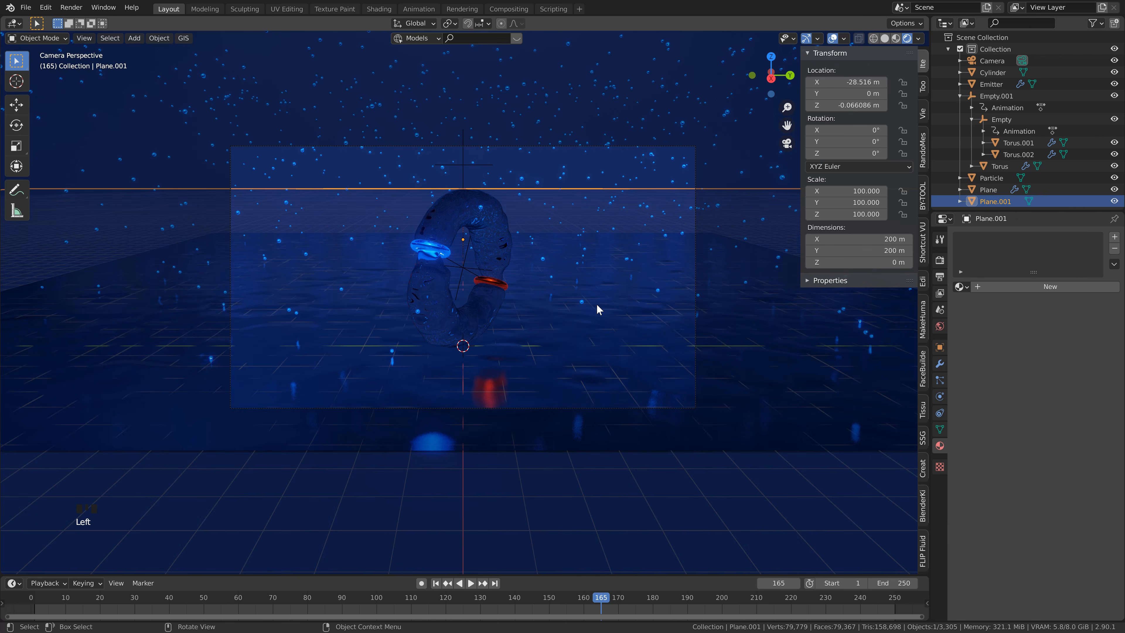
left_click(939, 446)
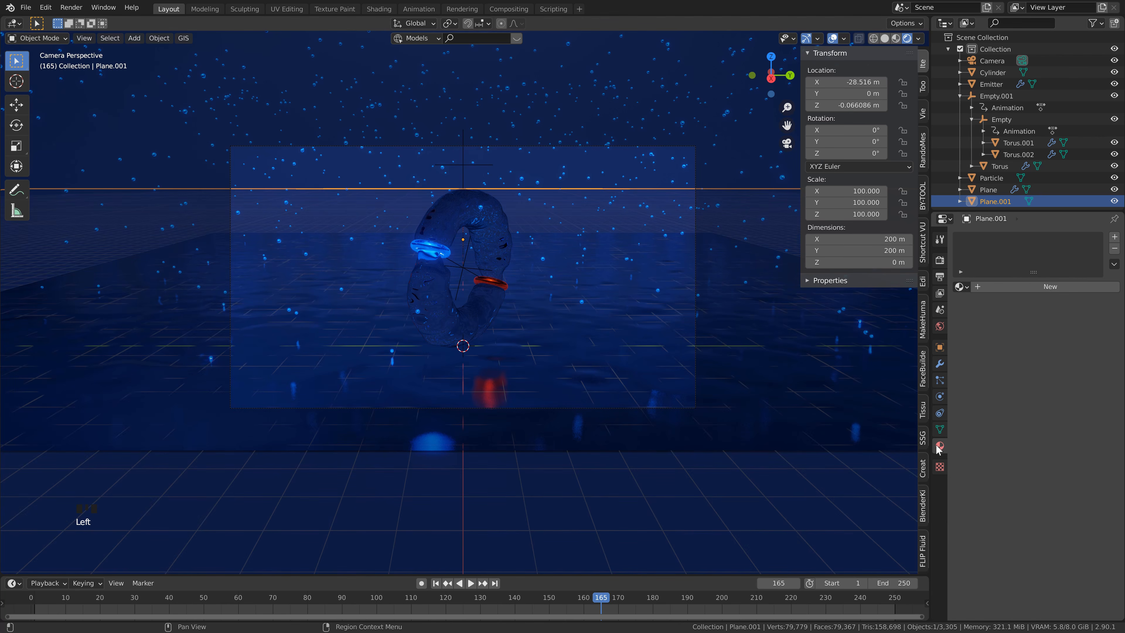
left_click(966, 288)
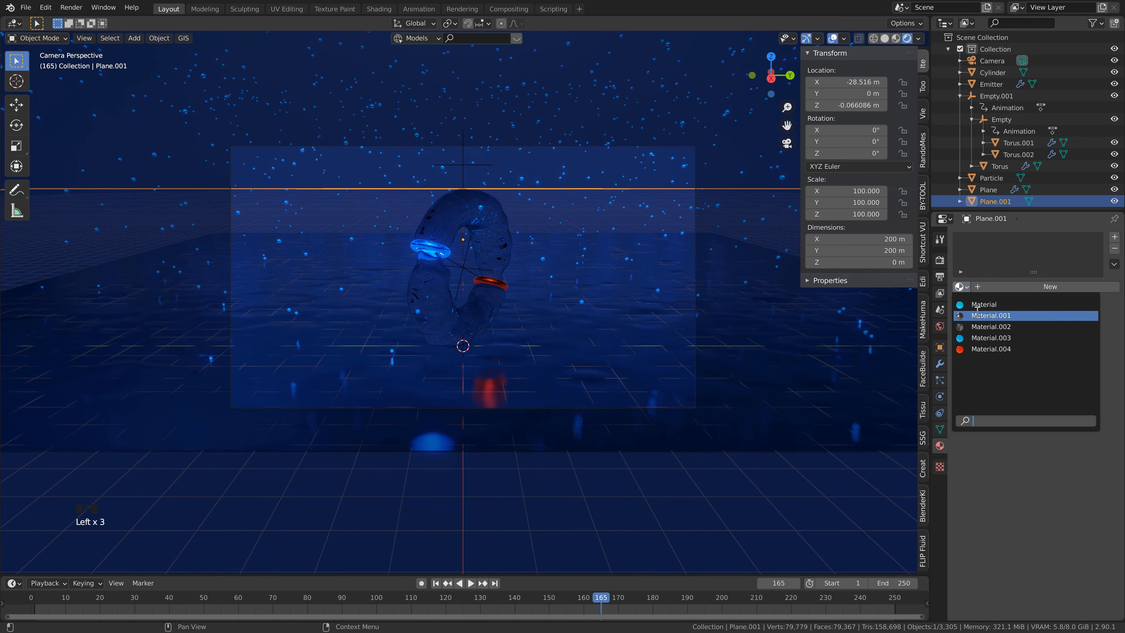
left_click(983, 315)
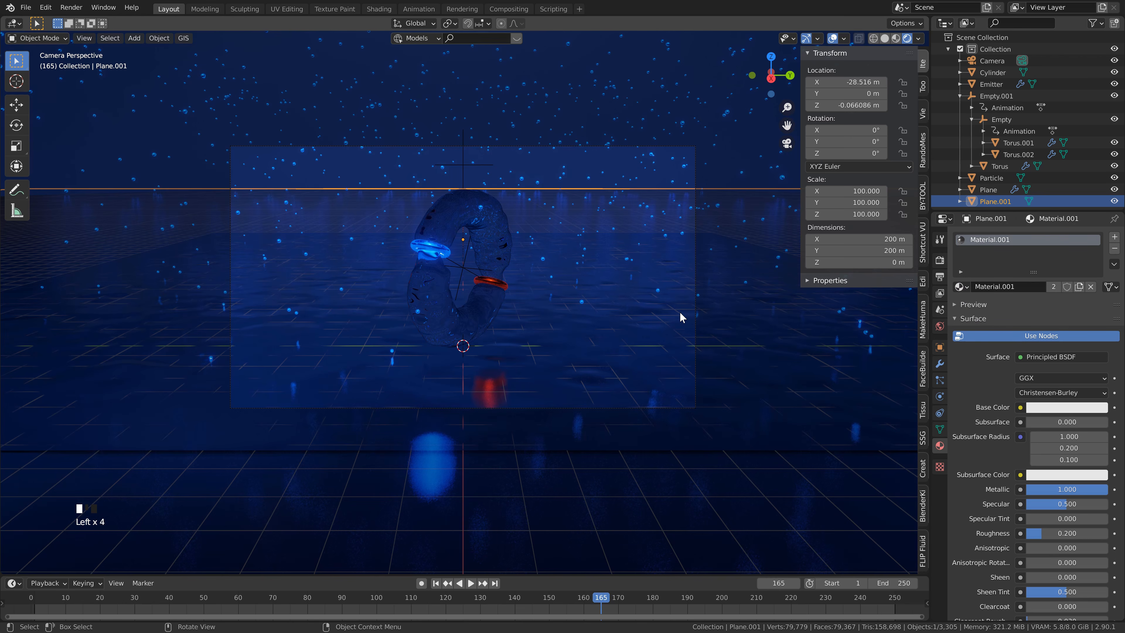
Step: Assign the existing Material.001 to the surrounding cylinder and hide the viewport overlays
left_click(661, 324)
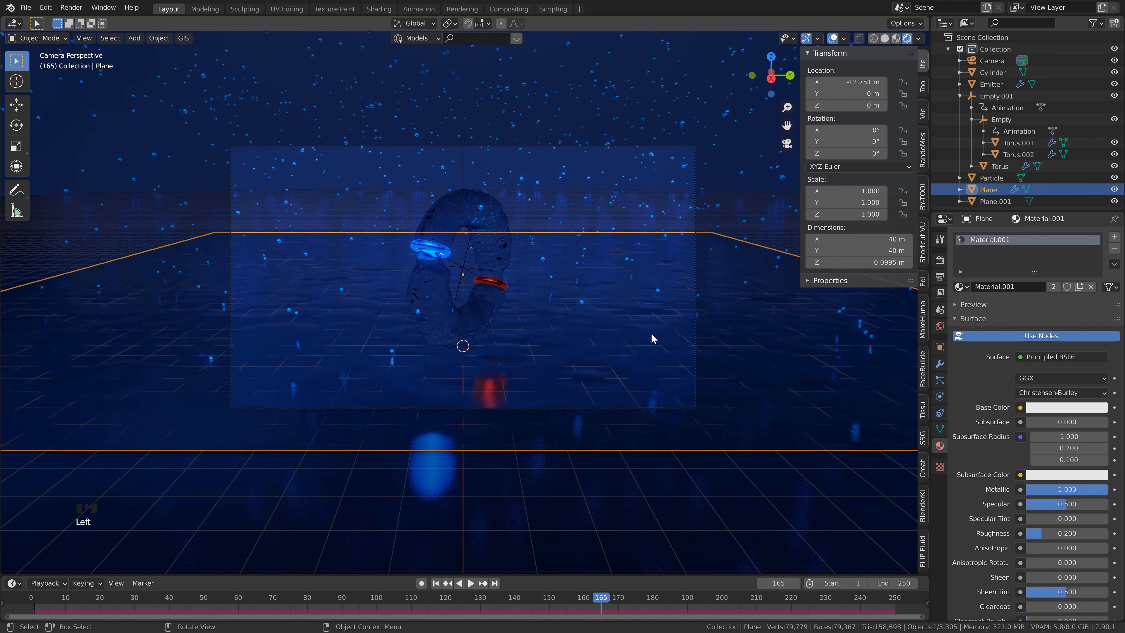
left_click(614, 214)
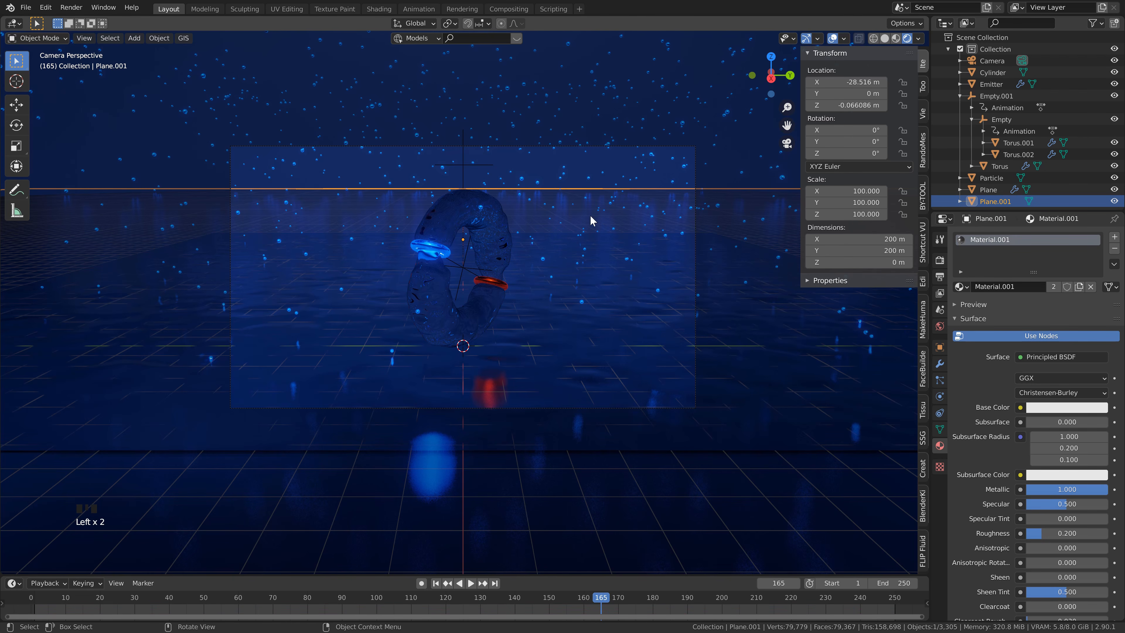
left_click(554, 107)
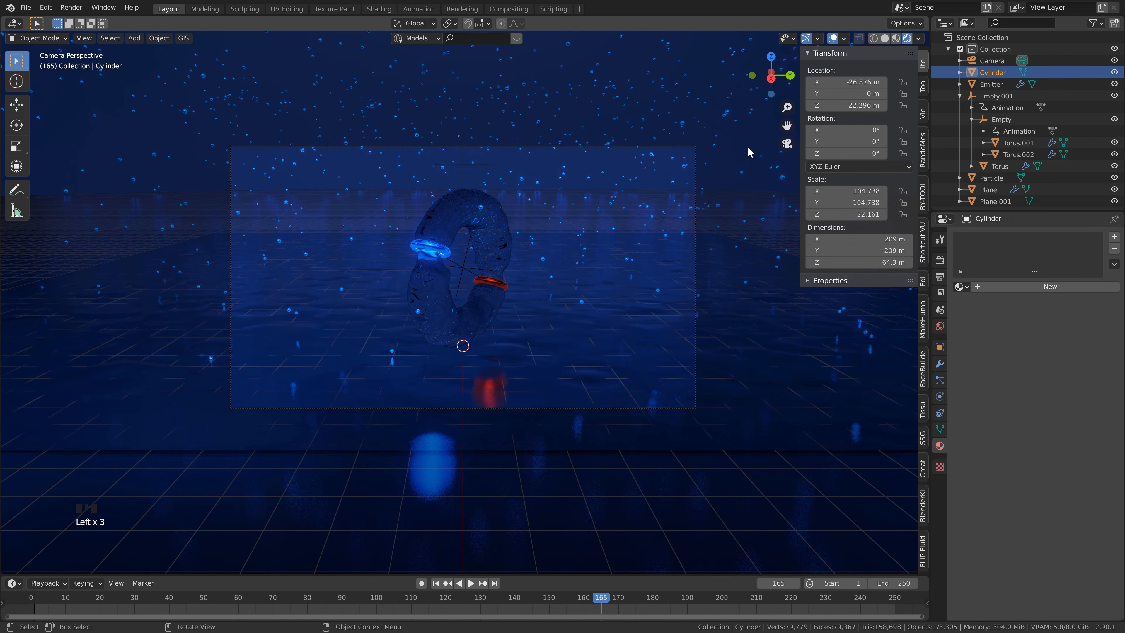
left_click(961, 287)
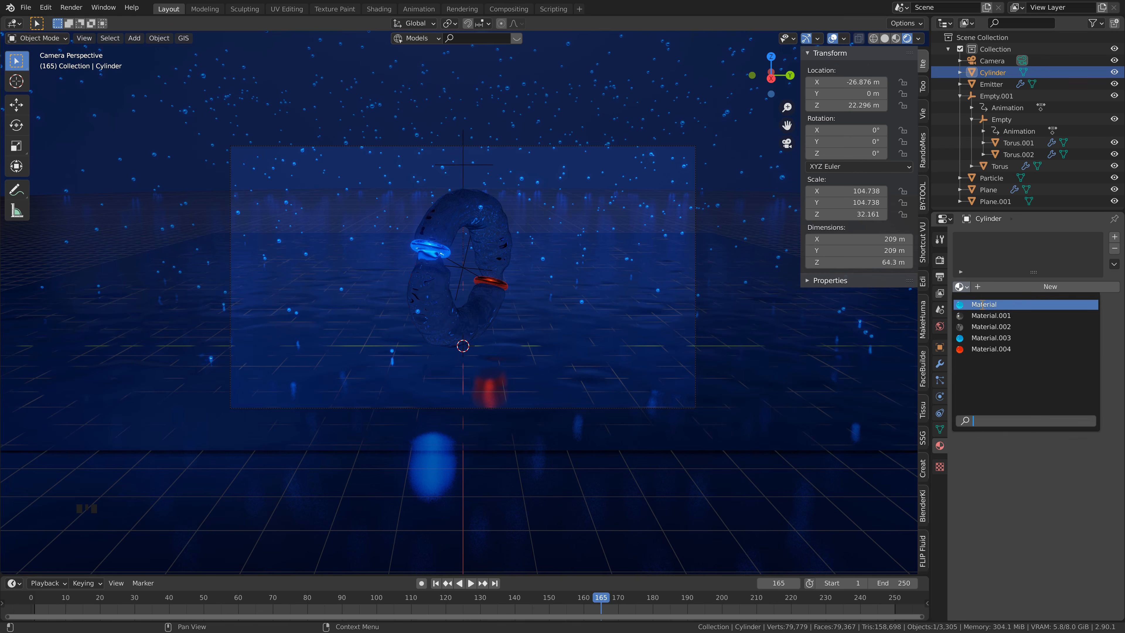
left_click(997, 318)
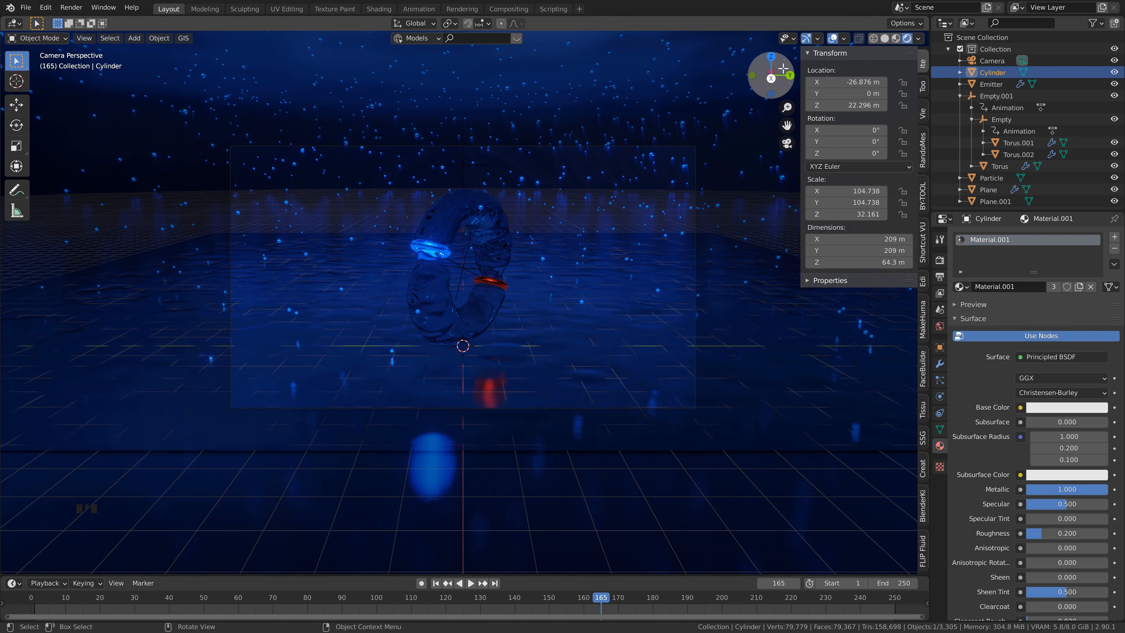
left_click(833, 38)
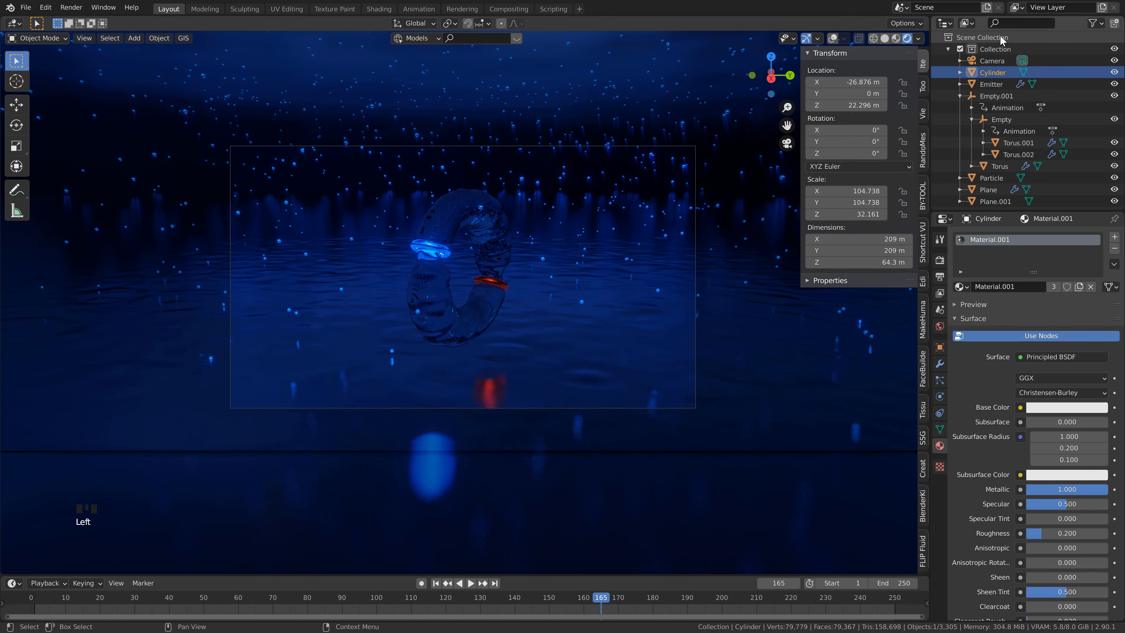
Step: Enable Depth of Field on the camera and set its focus object to Torus
left_click(992, 60)
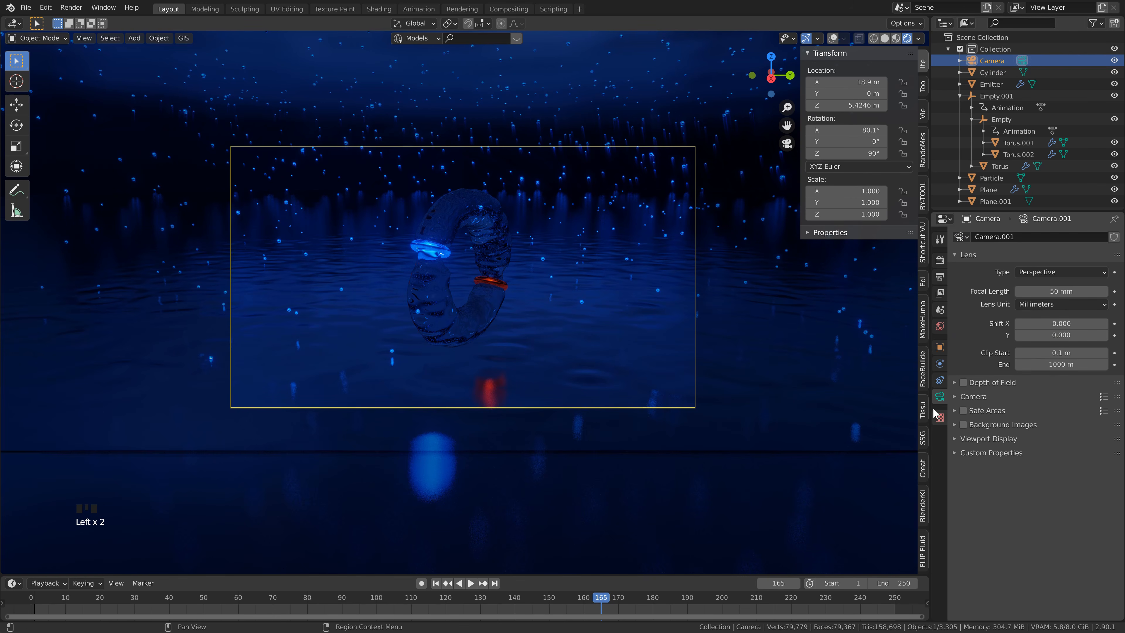
left_click(963, 383)
left_click(955, 382)
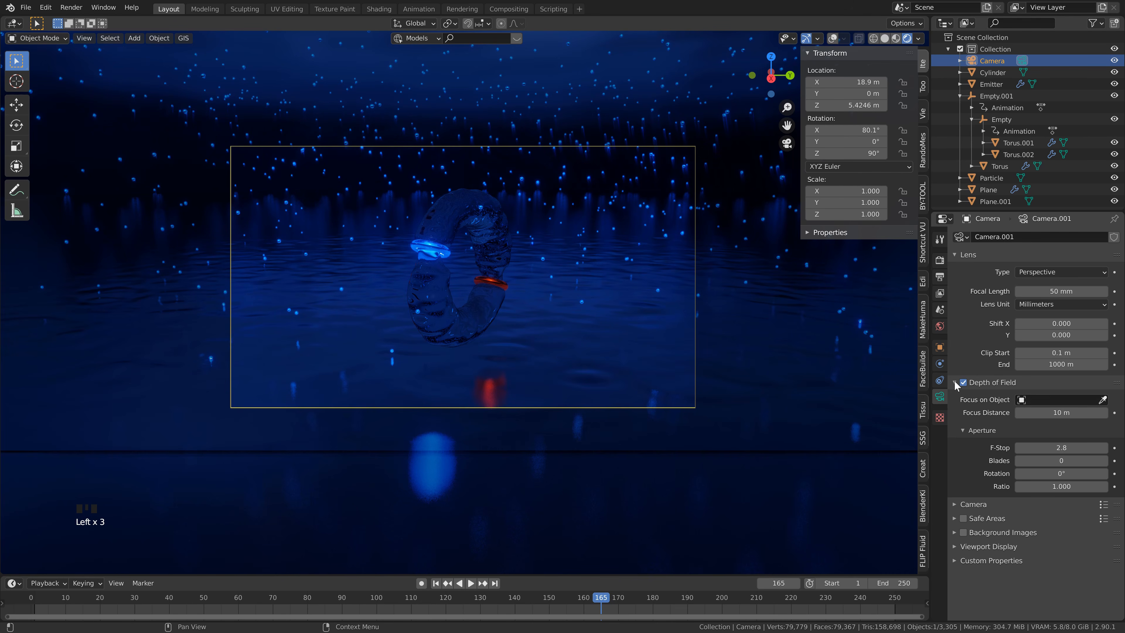
left_click(1057, 400)
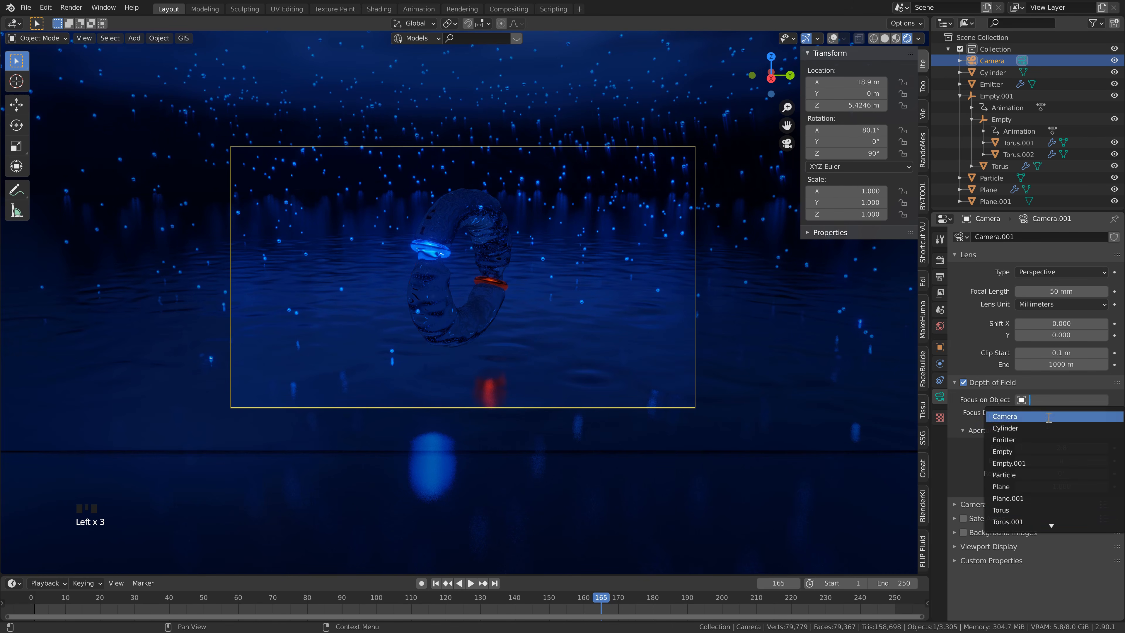
scroll(1023, 516, "down", 1)
left_click(1005, 498)
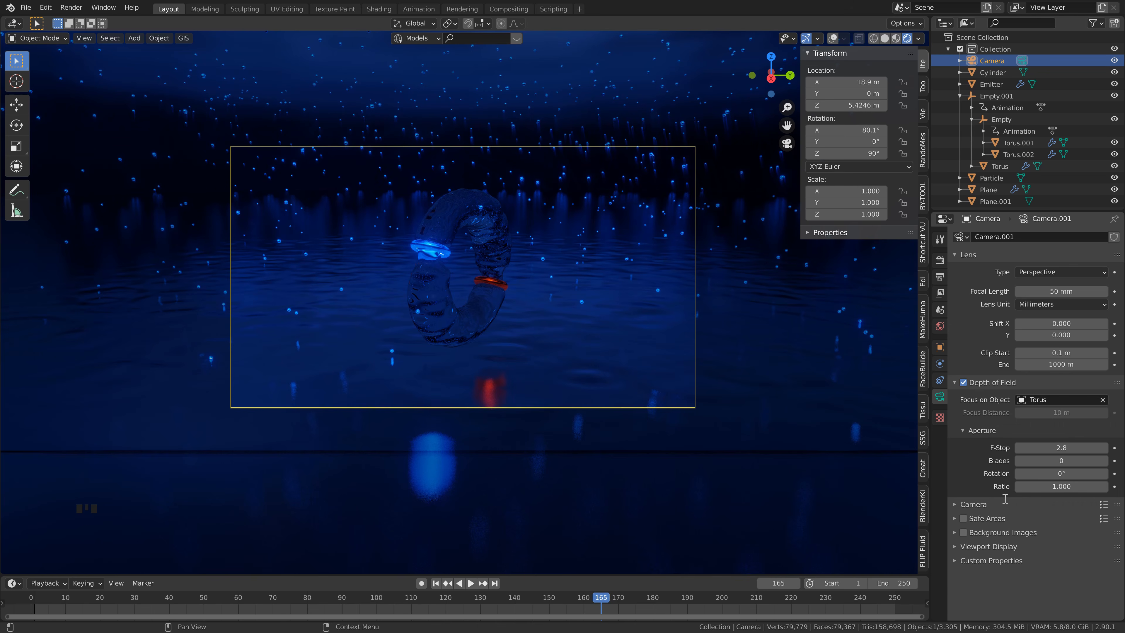
Step: Set the camera's depth-of-field F-Stop to 0.2 and play the animation
left_click_drag(1065, 447, 1019, 447)
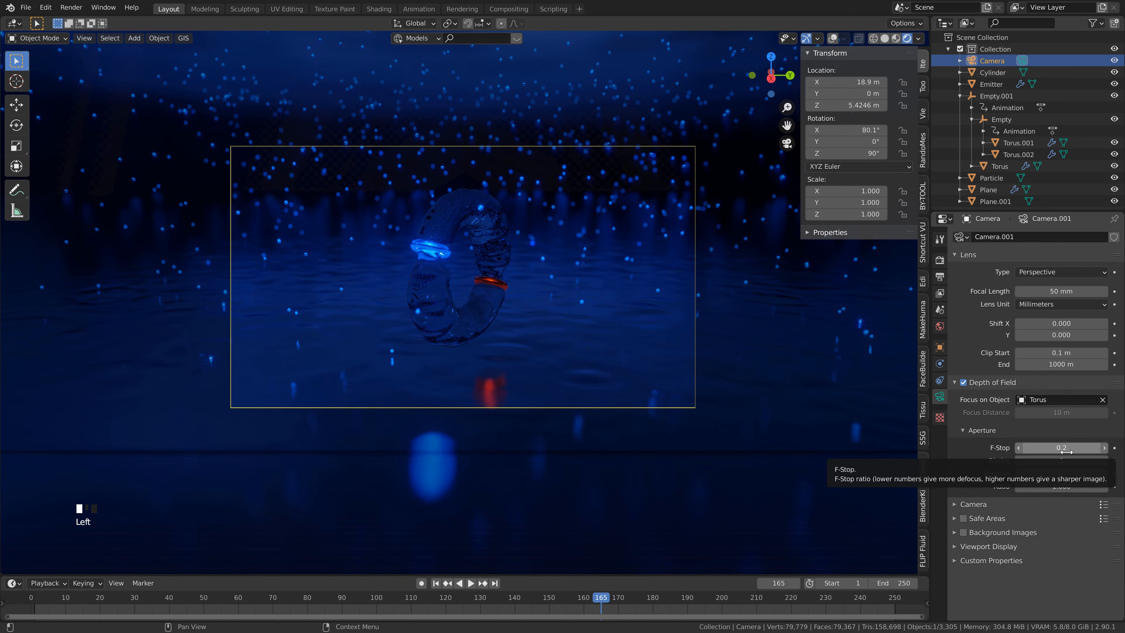
key("space")
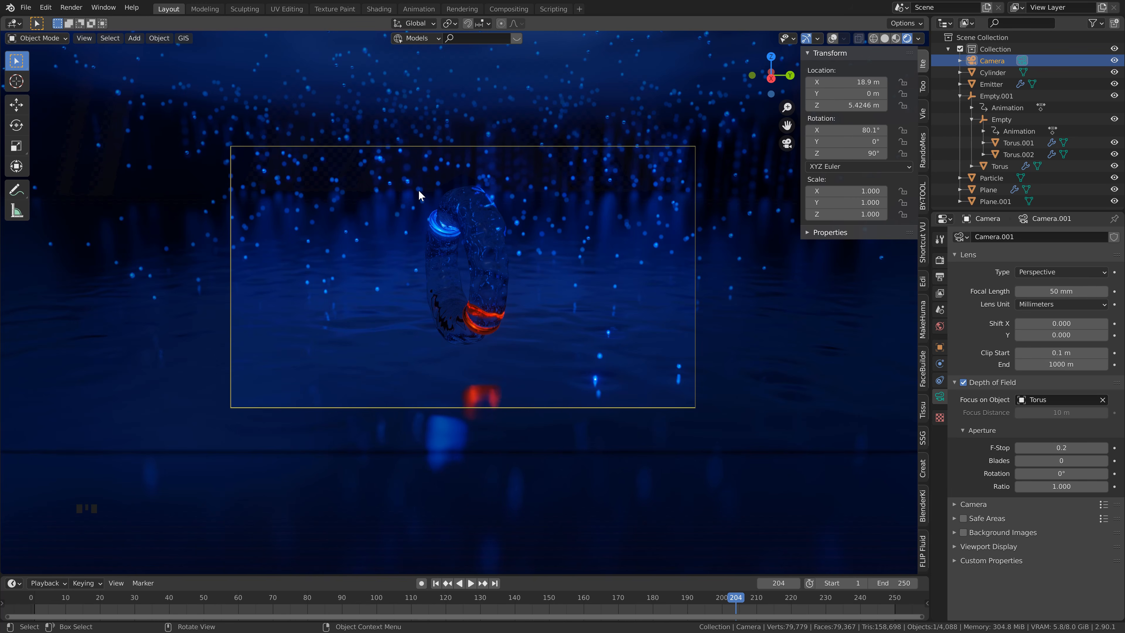
Step: Show solid shading with overlays, add an area light, and place it behind the ring at about X -12 m, Y -6 m, Z 5.5 m
double_click(433, 151)
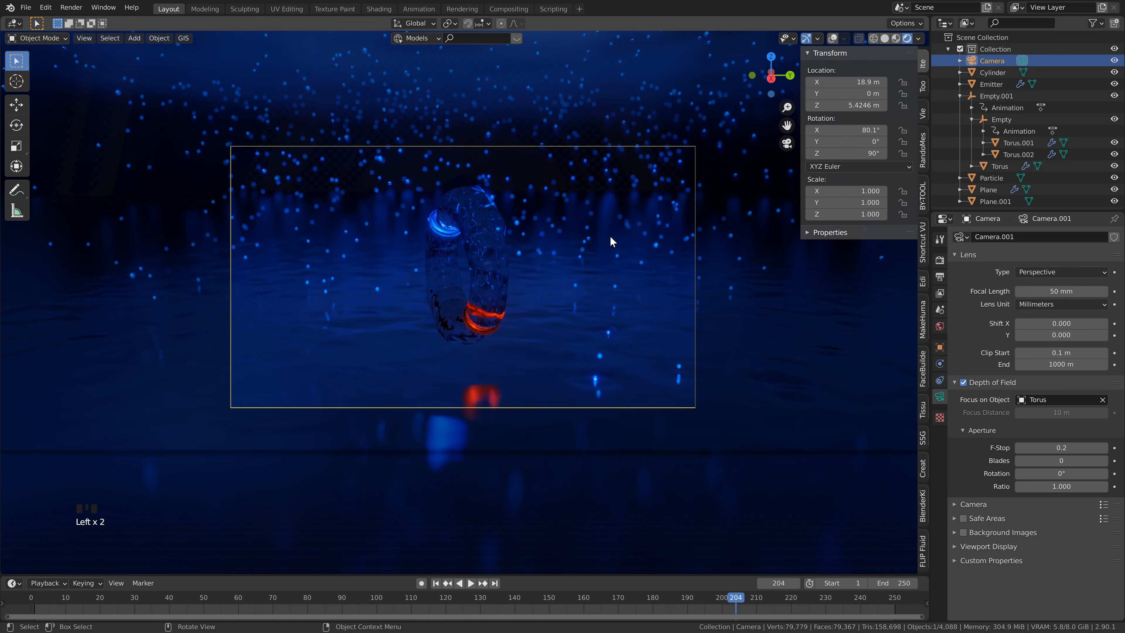
left_click(885, 39)
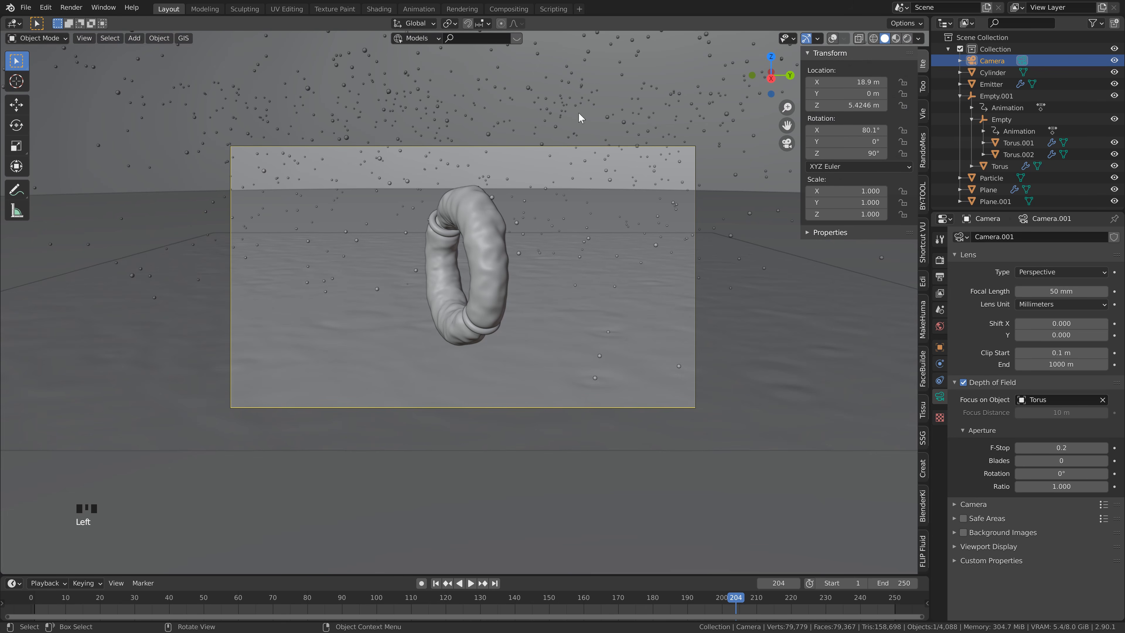
left_click(833, 38)
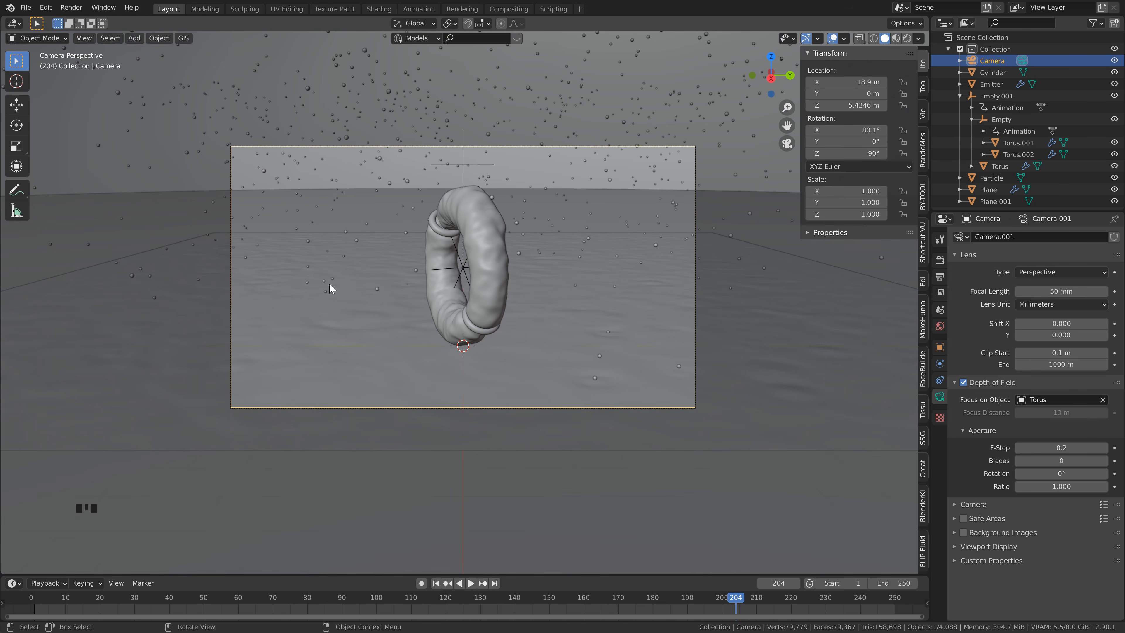
middle_click_drag(329, 286, 443, 313)
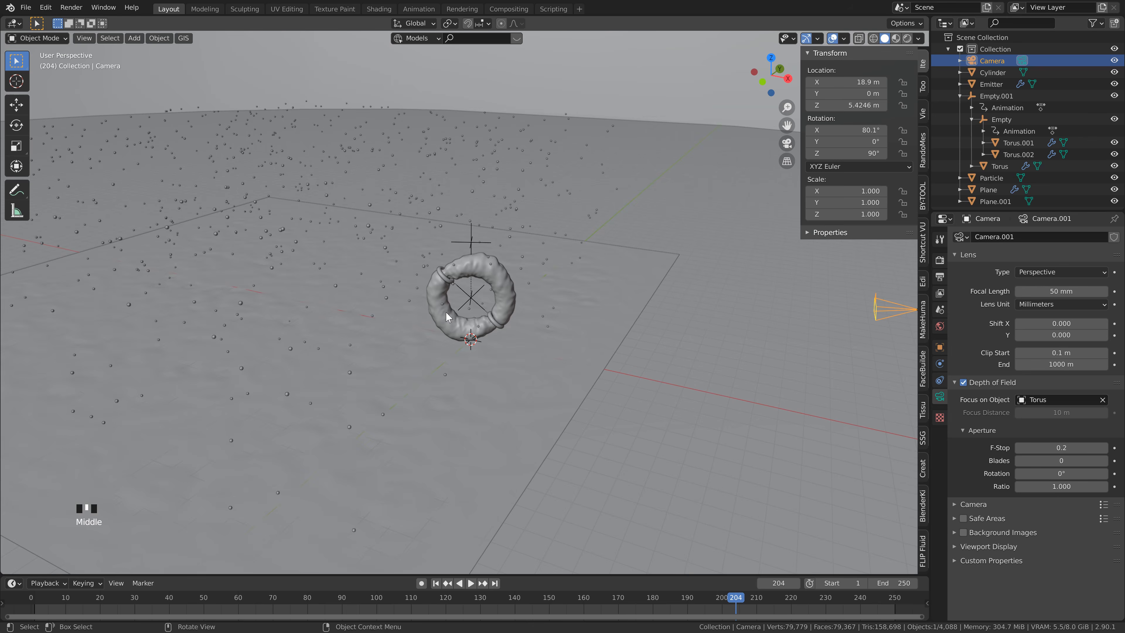
key("shift+a")
mouse_move(505, 456)
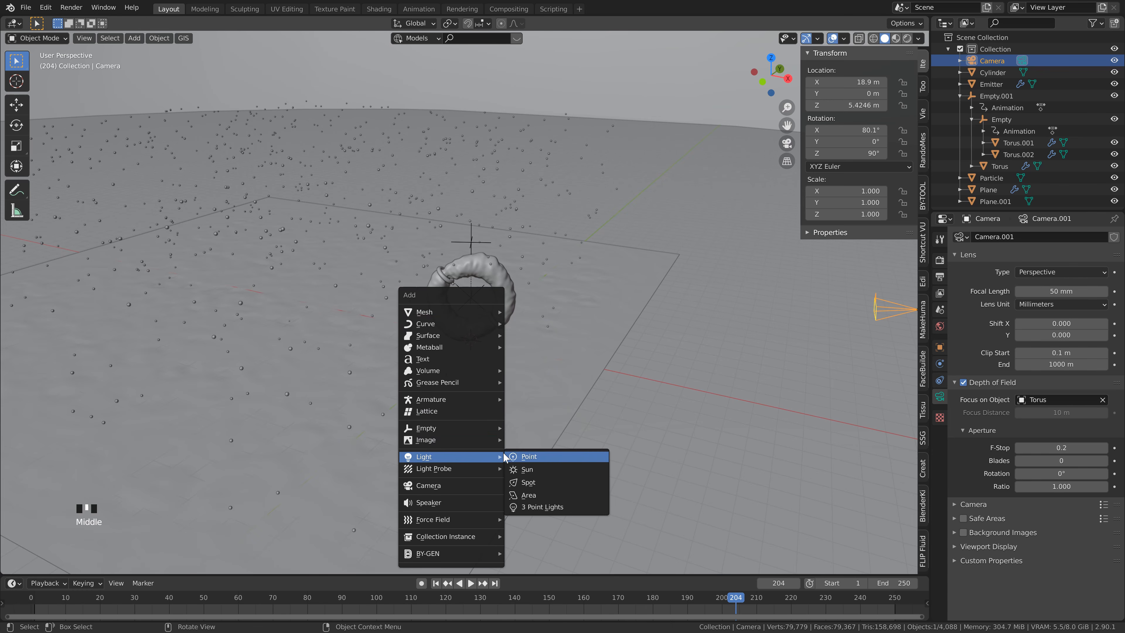
left_click(536, 494)
scroll(531, 345, "down", 4)
key("g")
left_click(401, 308)
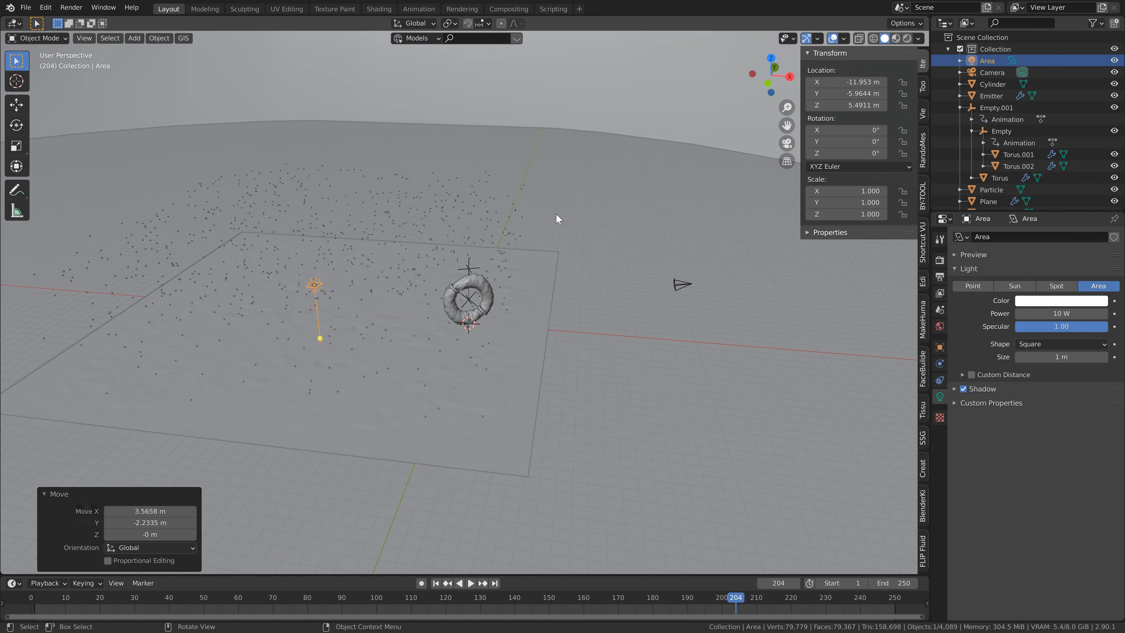
Step: Aim the area light toward the ring by rotating it about -83.1° around Y and 29.9° around Z
key("r")
key("y")
left_click(286, 125)
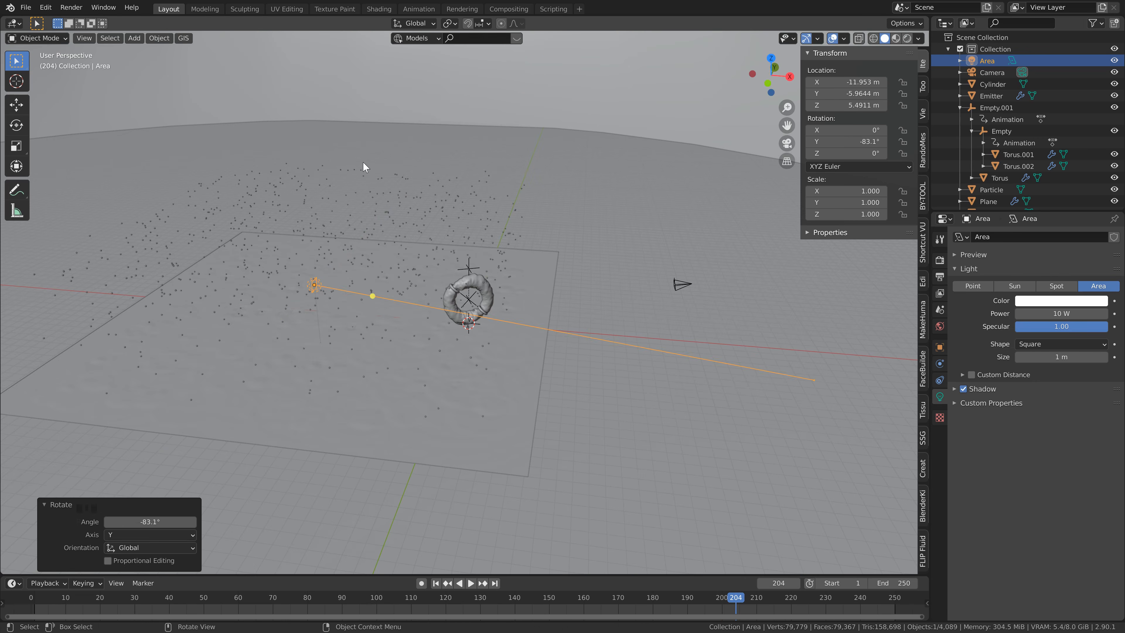
middle_click_drag(364, 168, 404, 194)
key("r")
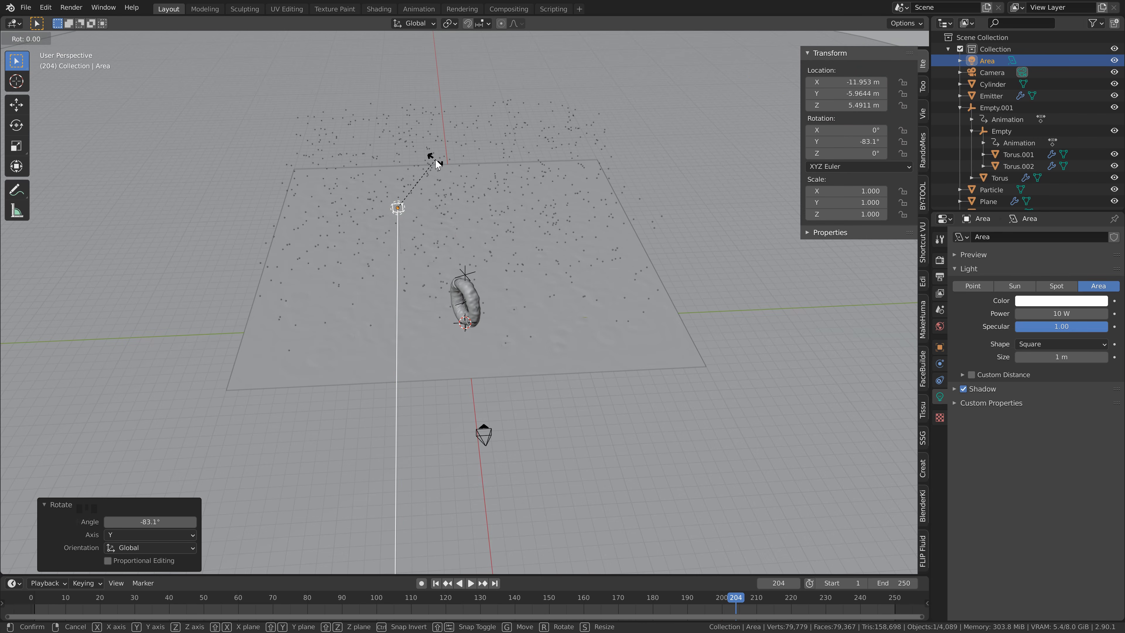
key("z")
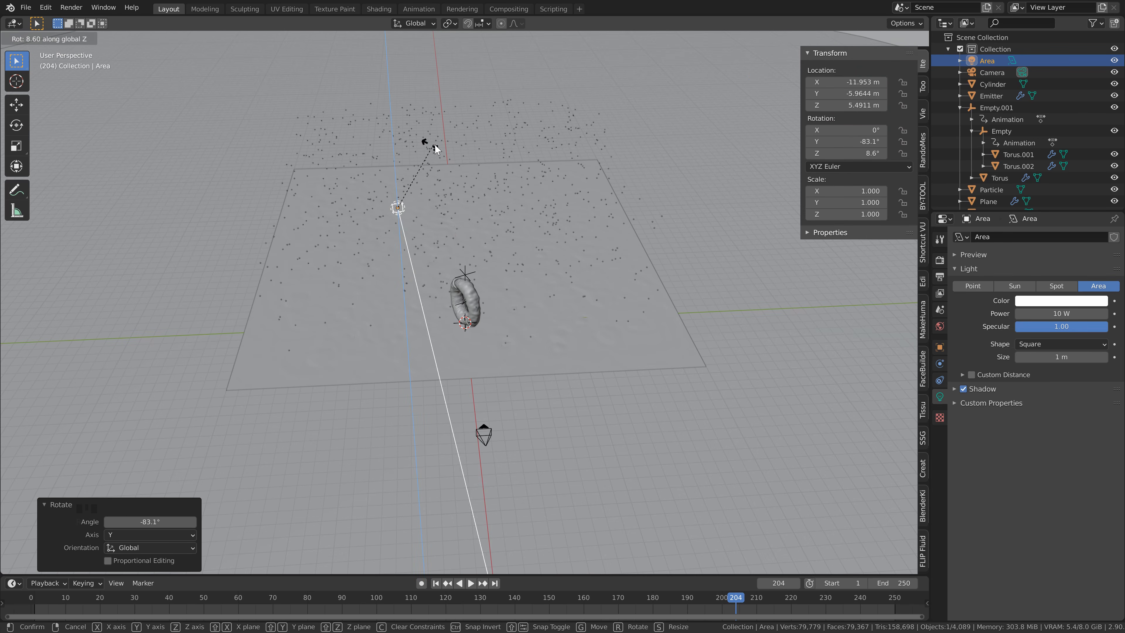
left_click(417, 144)
Step: Scale the area light up to about 4.17 and move it horizontally to about X -20 m, Y -10.8 m
key("s")
left_click(691, 106)
key("g")
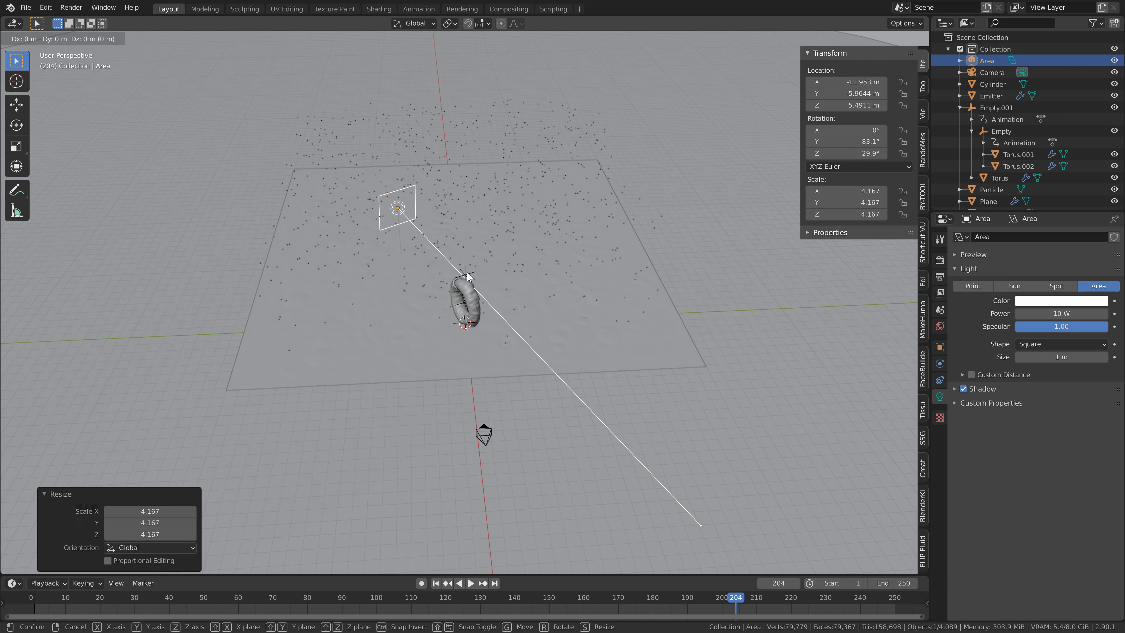
key("shift+z")
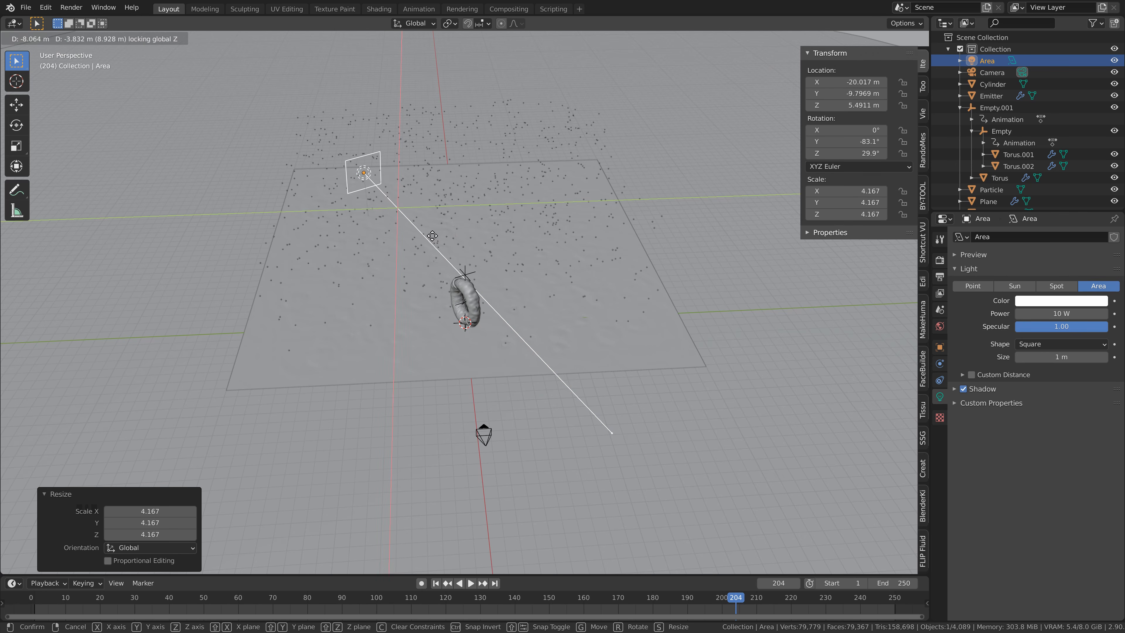
left_click(424, 237)
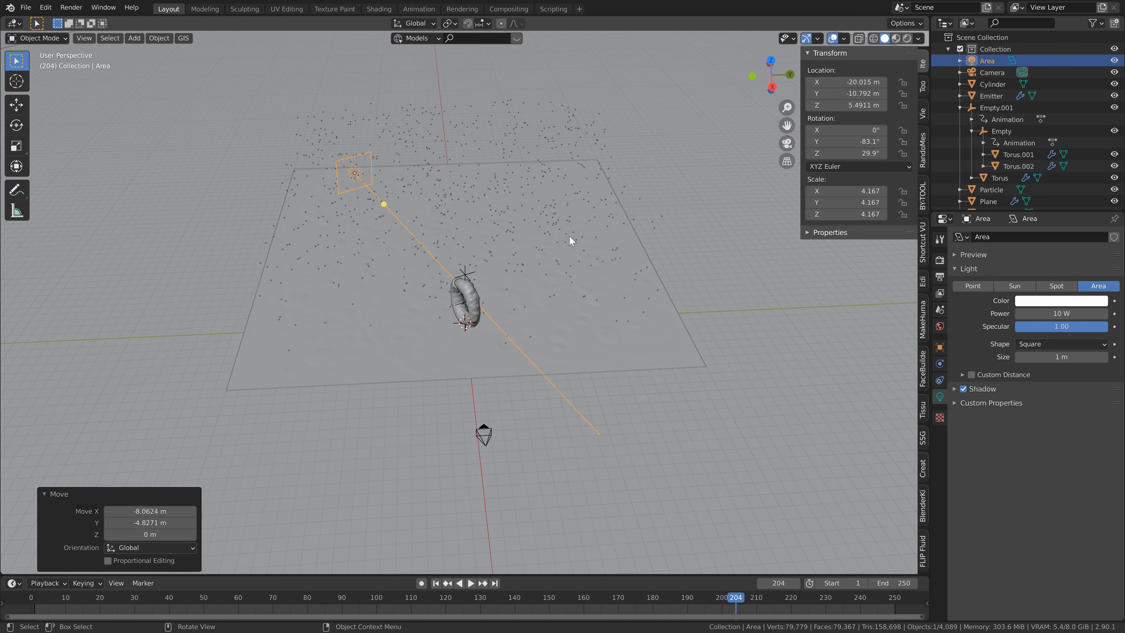
Step: From the camera view, raise the area light to about 7.04 m and enlarge it to a scale of about 5.78, 10.08, 7.44
key("KP_0")
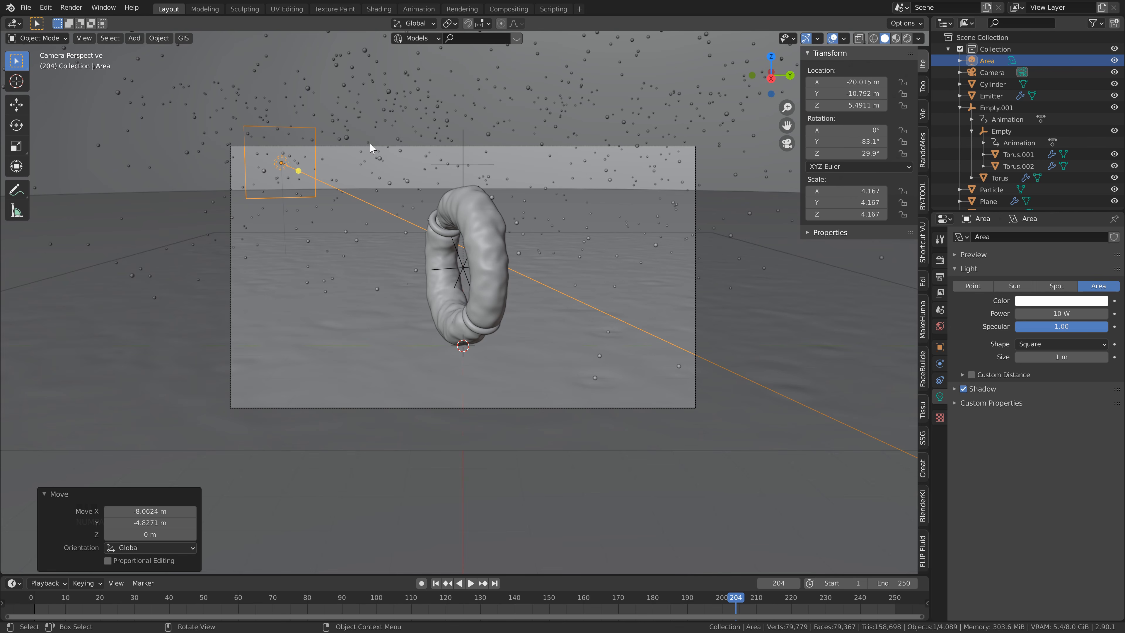
key("g")
key("z")
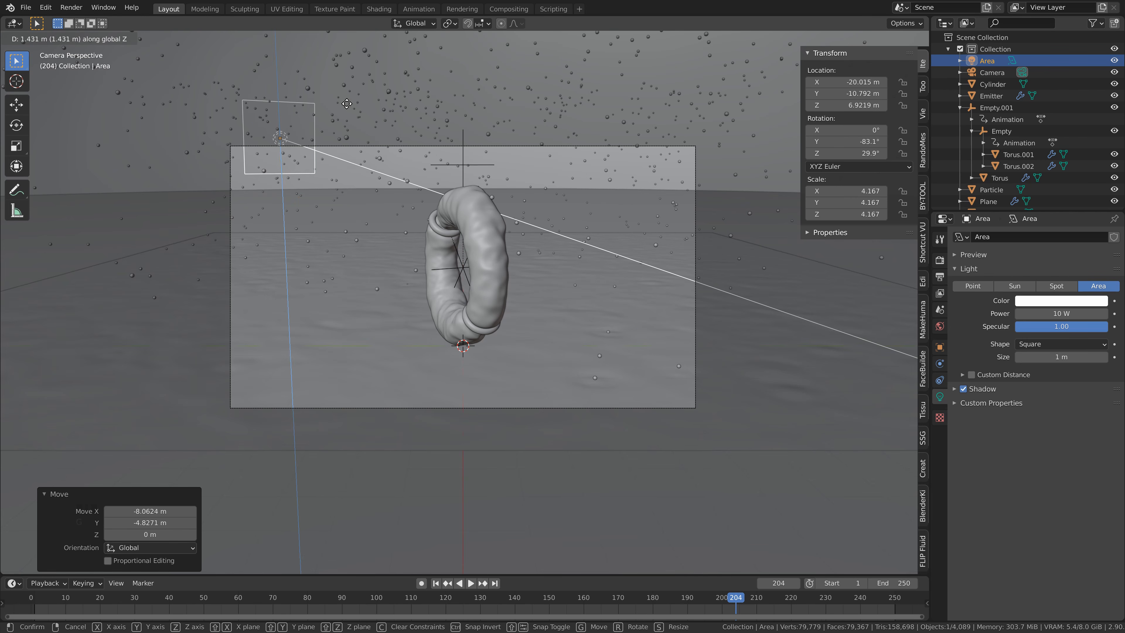
left_click(348, 101)
key("s")
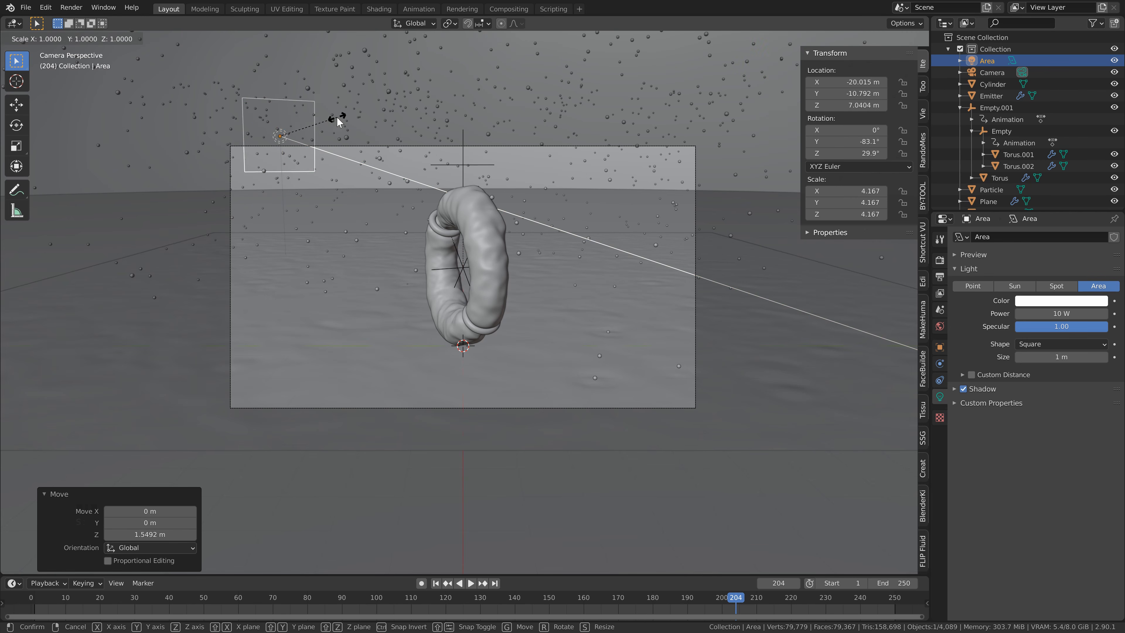
key("y")
left_click(449, 181)
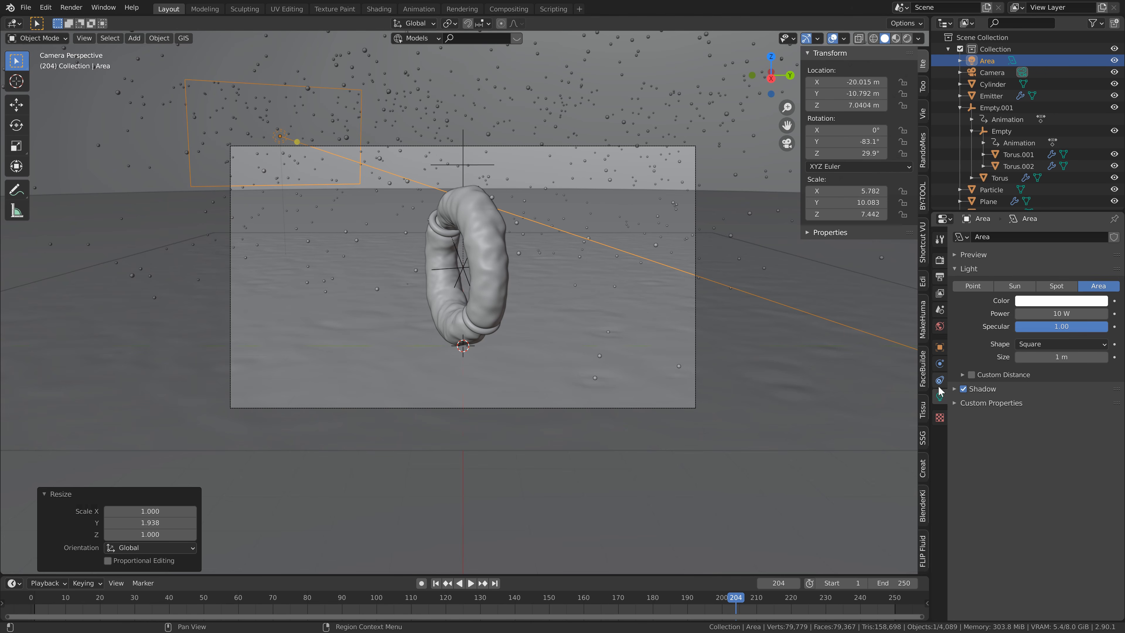
Step: Set the area light's power to 2500 W and its color to light blue, and preview the scene in rendered shading
left_click(1066, 313)
type("250")
key("Return")
left_click(1062, 302)
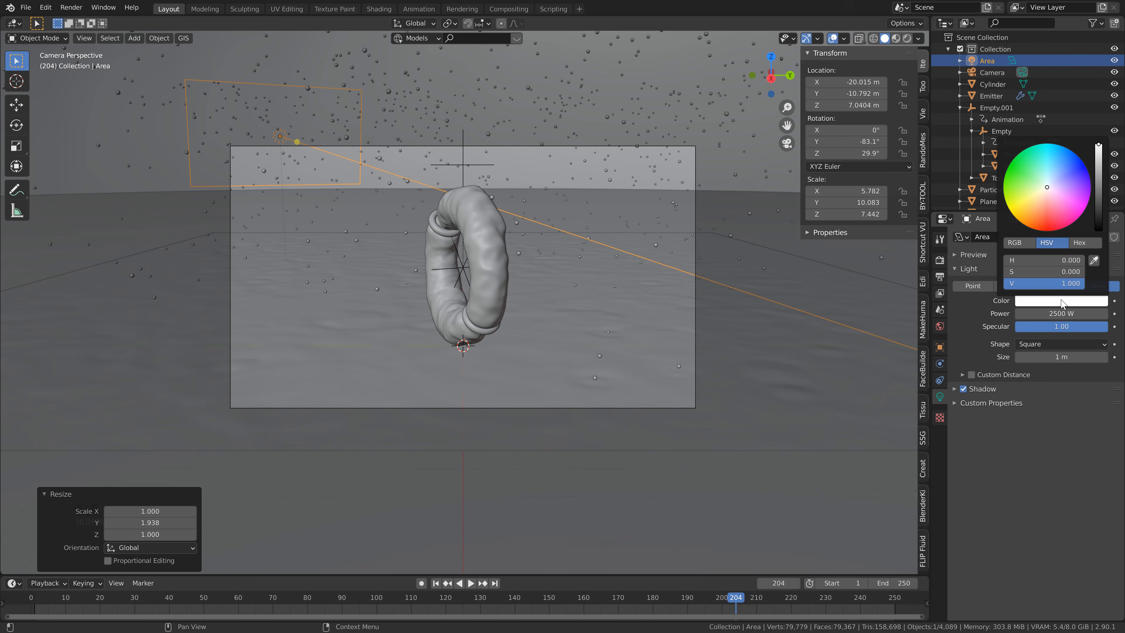
left_click_drag(1050, 188, 1064, 145)
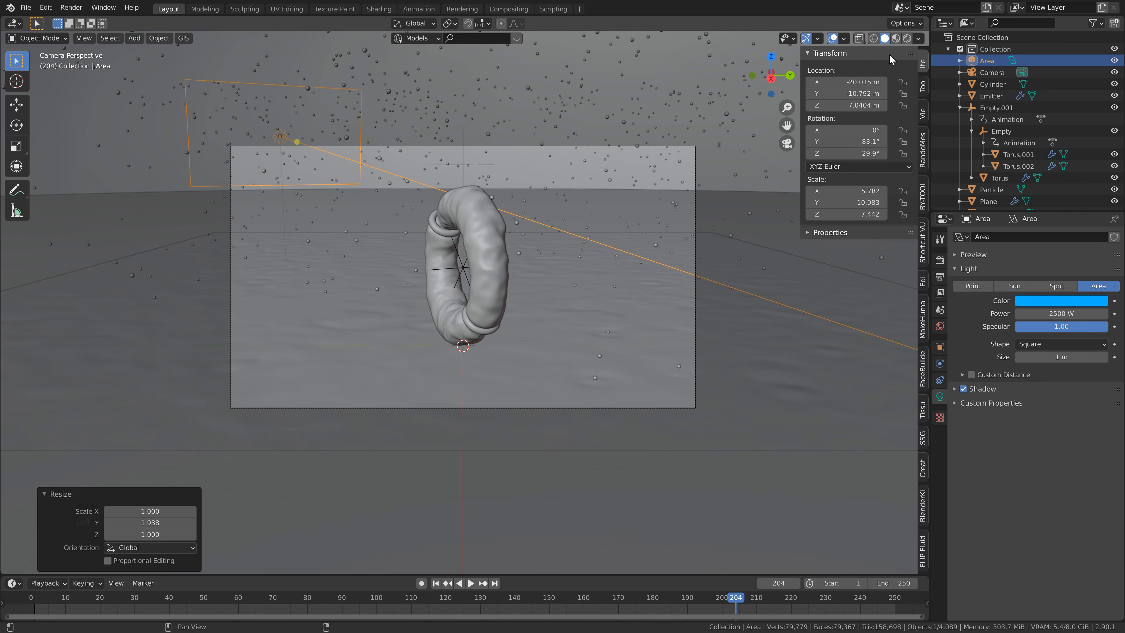
left_click(906, 40)
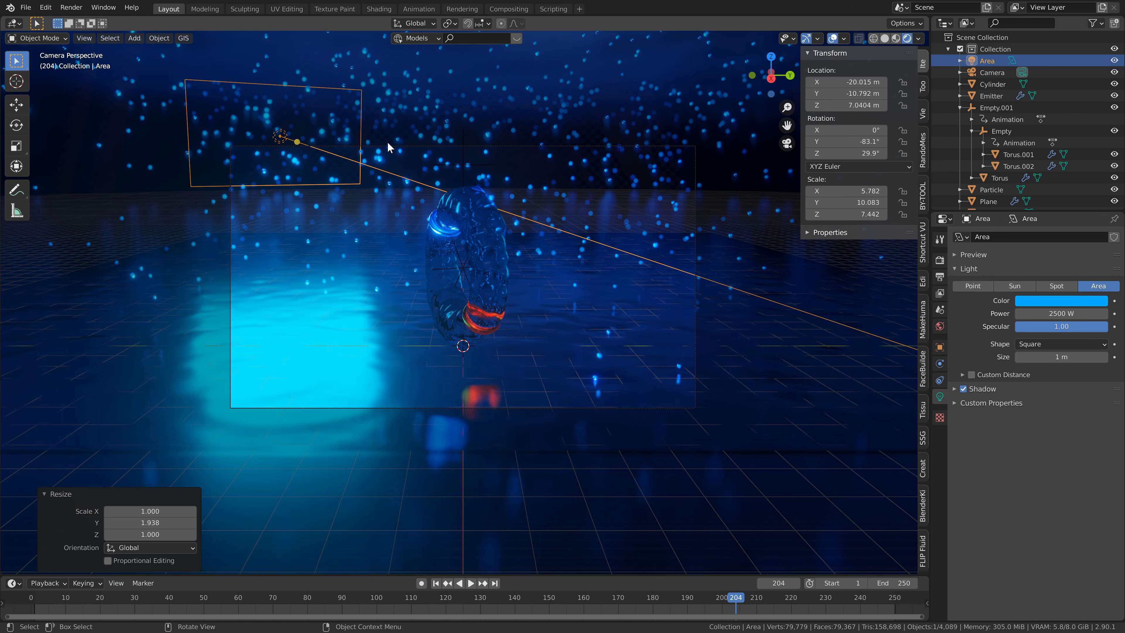
Step: Move the area light farther back to about X -48.7 m, Y -15.5 m, Z 9.97 m and scale it up by about 1.45
key("g")
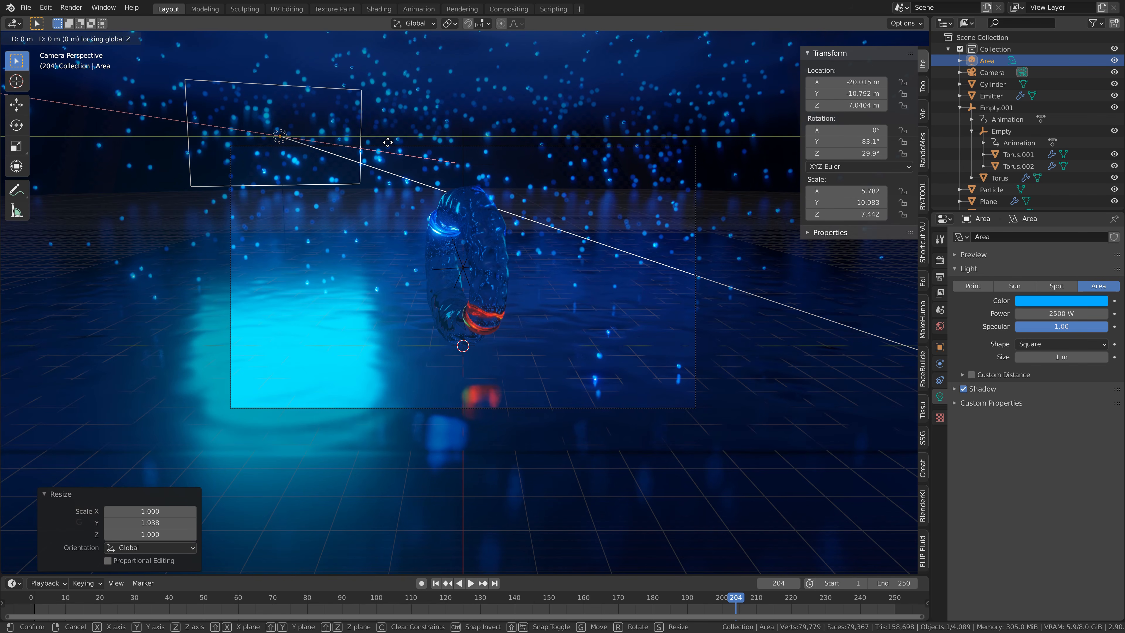
key("shift+z")
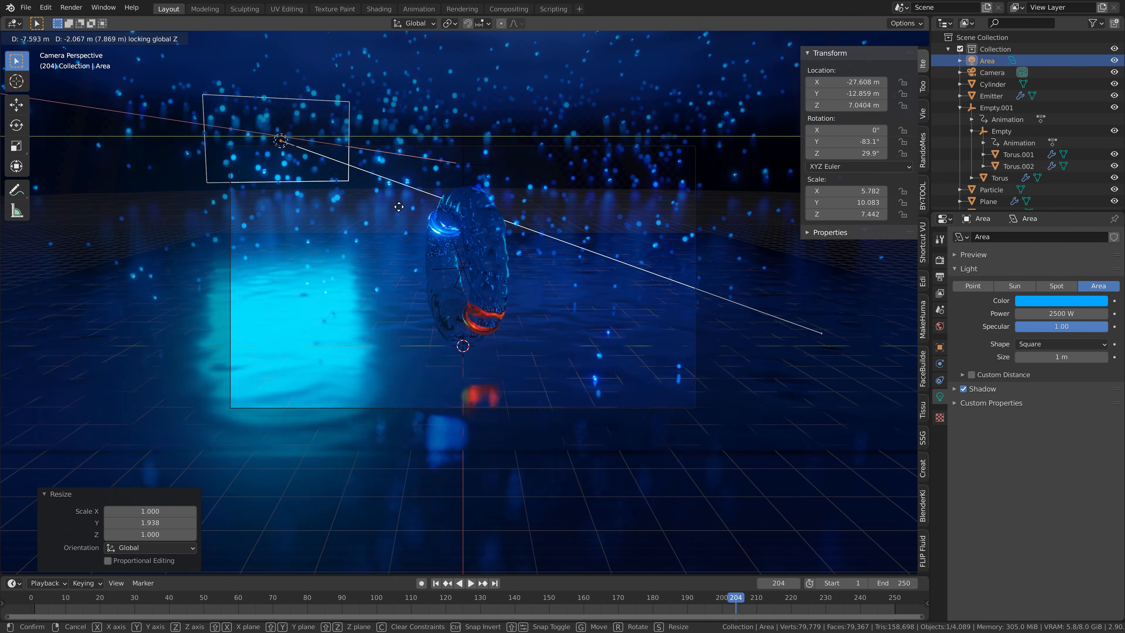
left_click(404, 222)
key("g")
key("y")
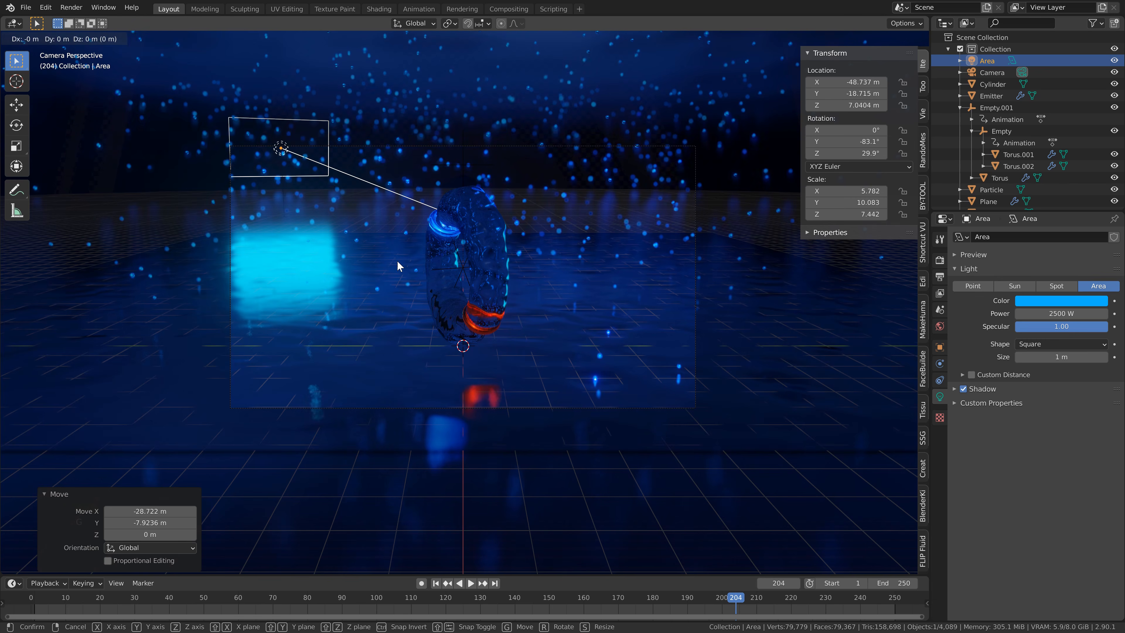
left_click(429, 256)
key("g")
key("z")
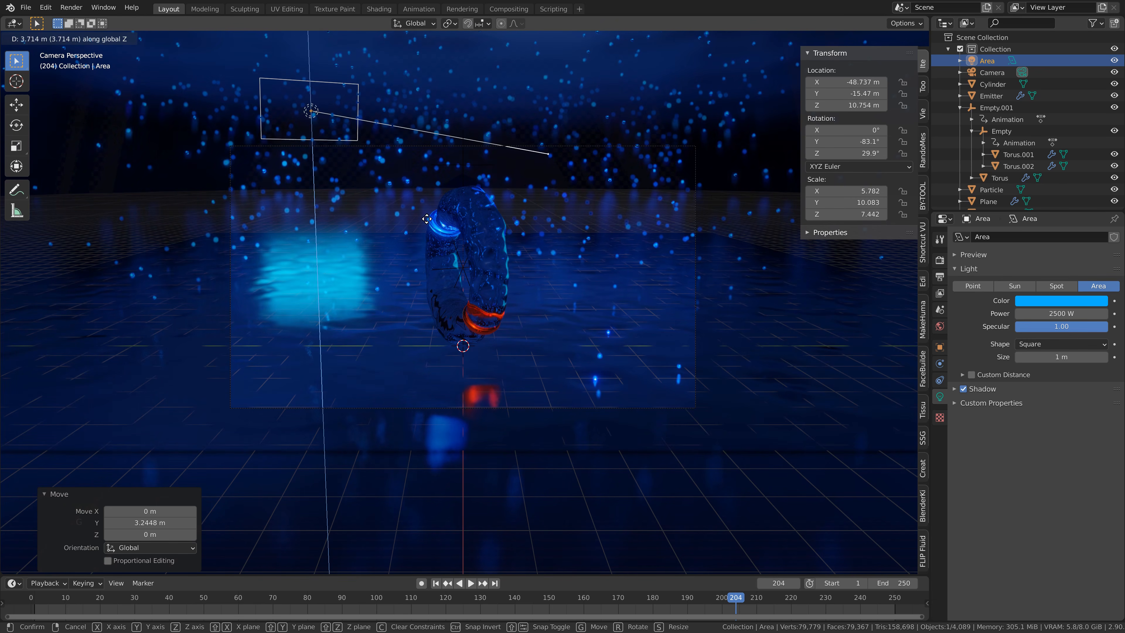
left_click(428, 222)
key("s")
left_click(403, 110)
Step: Duplicate the area light about 30.7 m along Y, rotate the copy about -52.6° around Z, and hide the viewport overlays
key("shift+d")
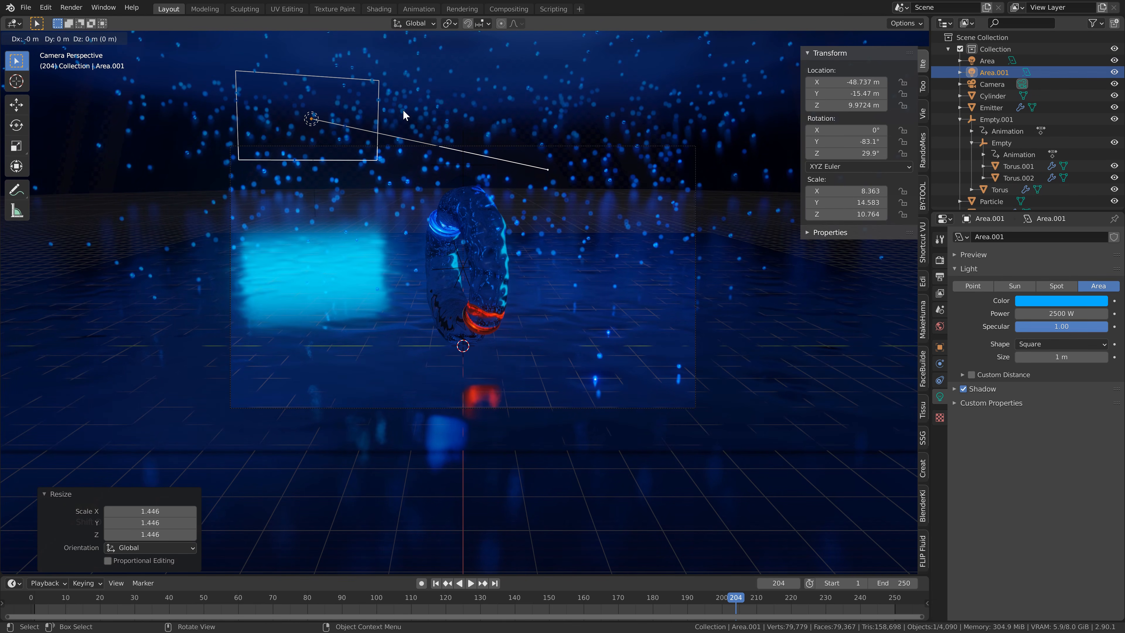
key("y")
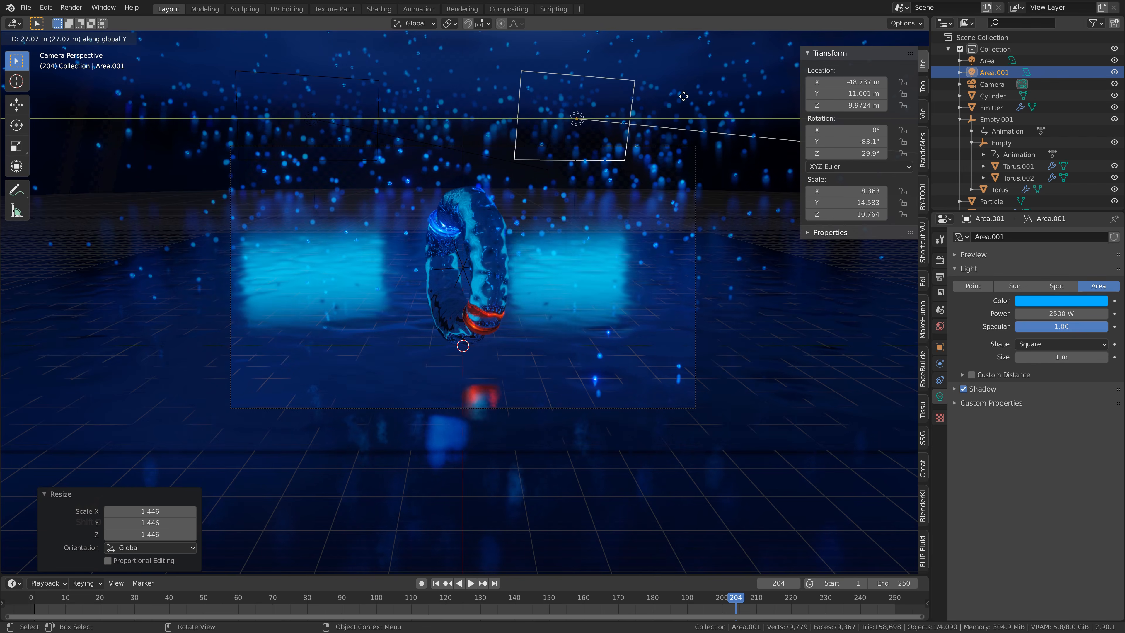
left_click(704, 105)
key("r")
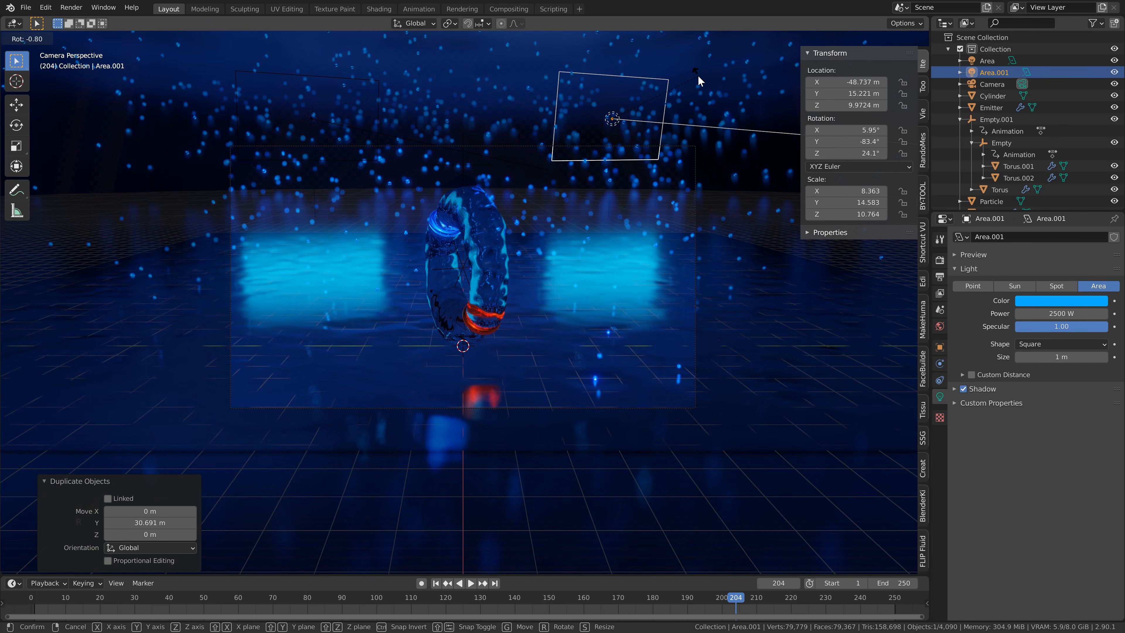
key("z")
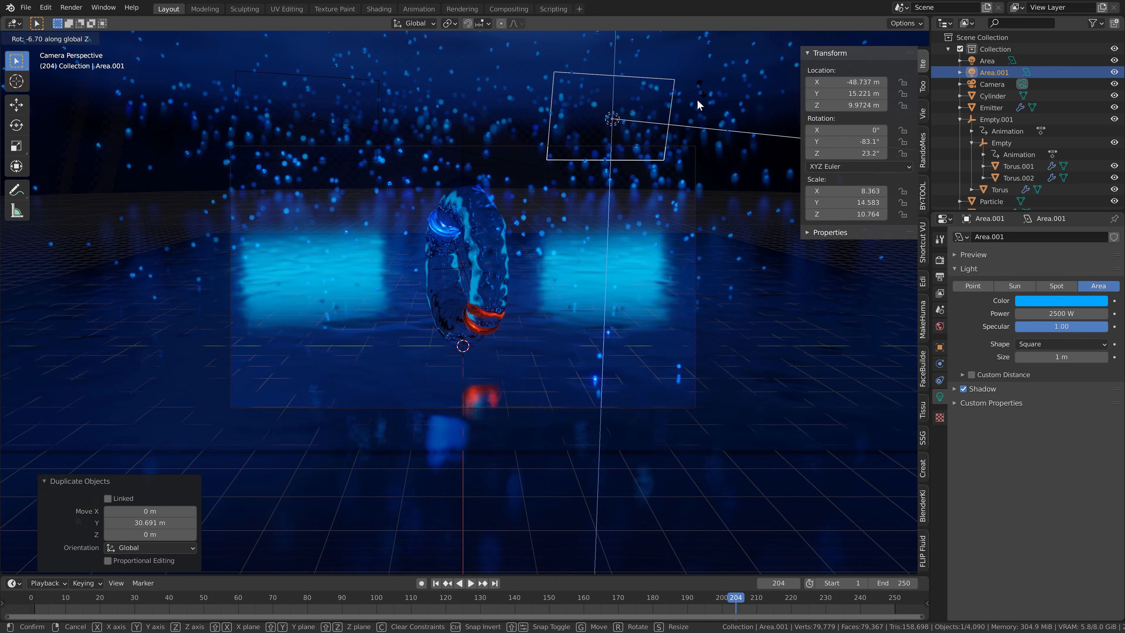
left_click(647, 268)
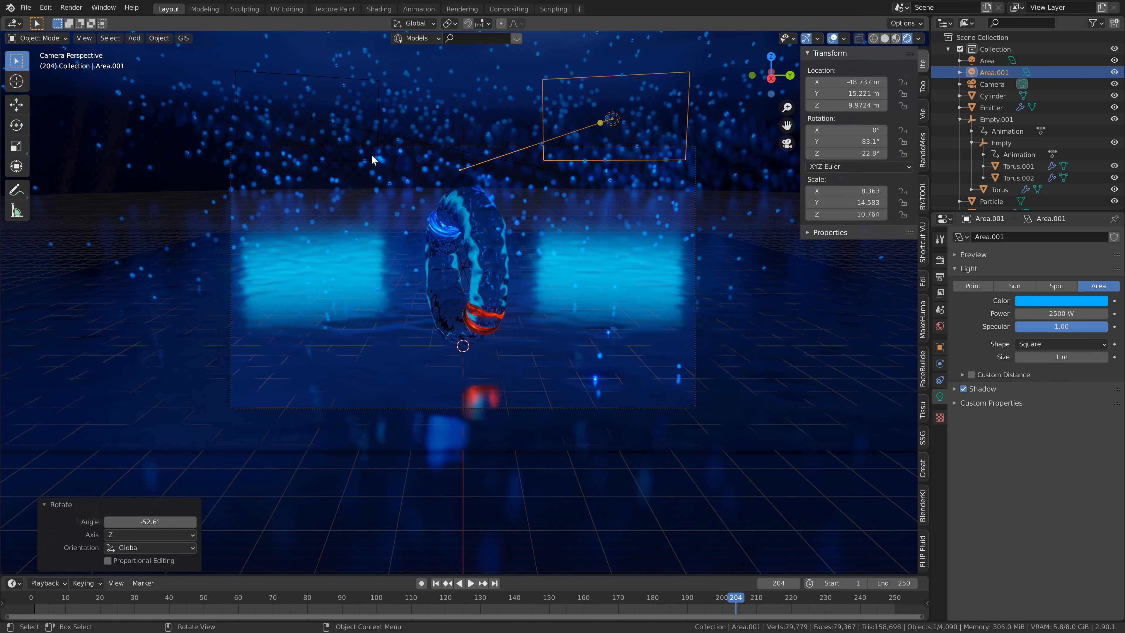
left_click(834, 39)
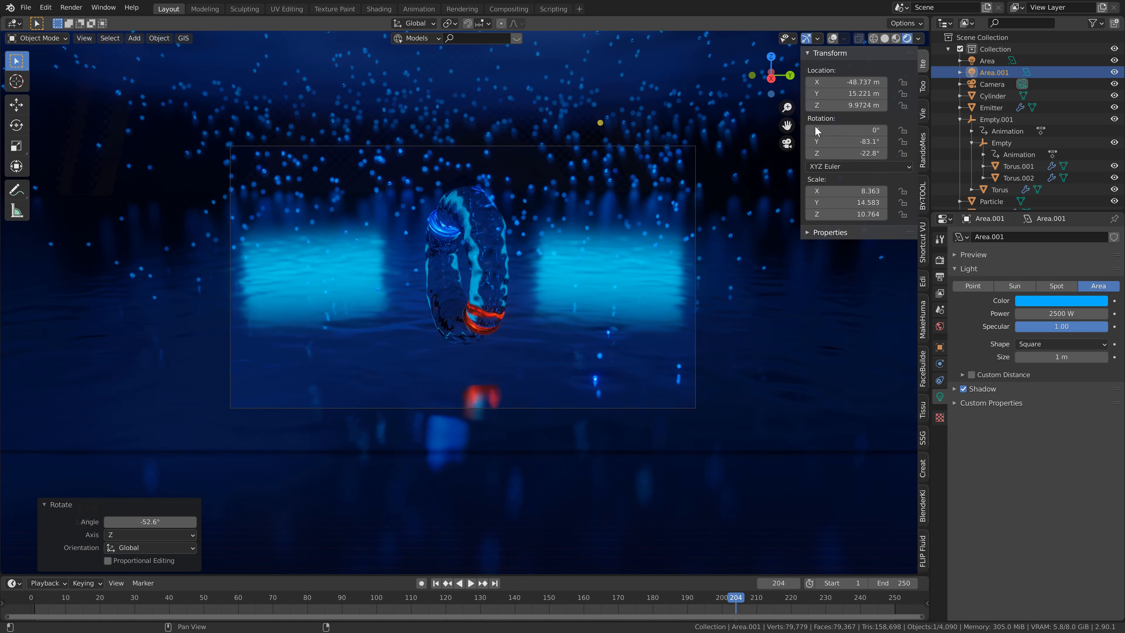
Step: Return to solid shading with overlays shown and add a Reflection Cubemap light probe at the world origin
left_click(885, 38)
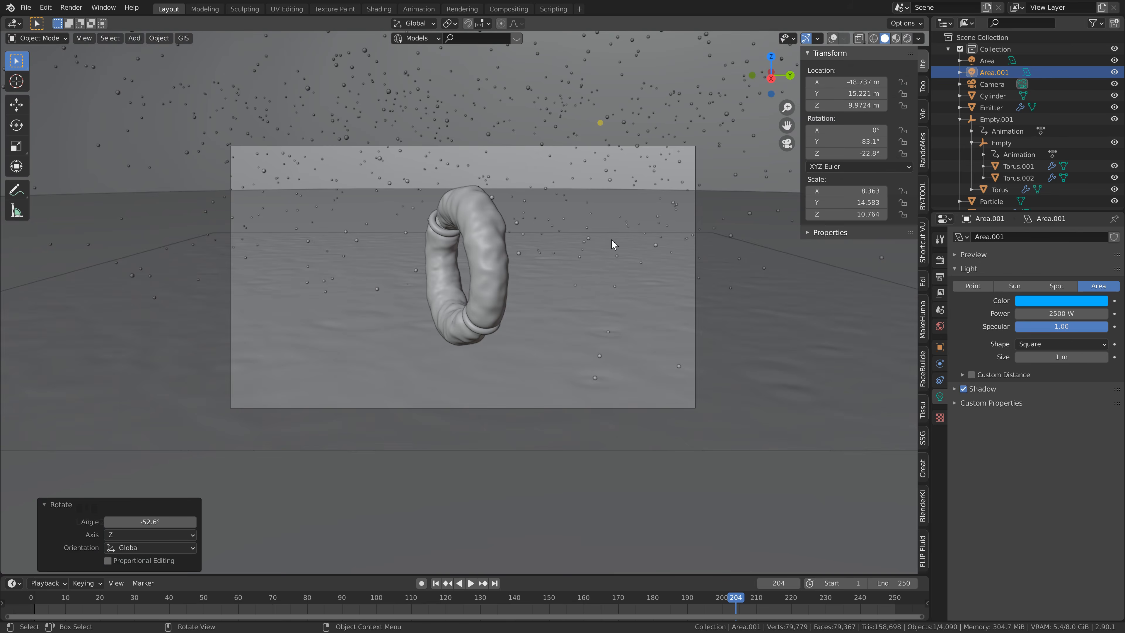
middle_click_drag(616, 244, 626, 243)
left_click(833, 39)
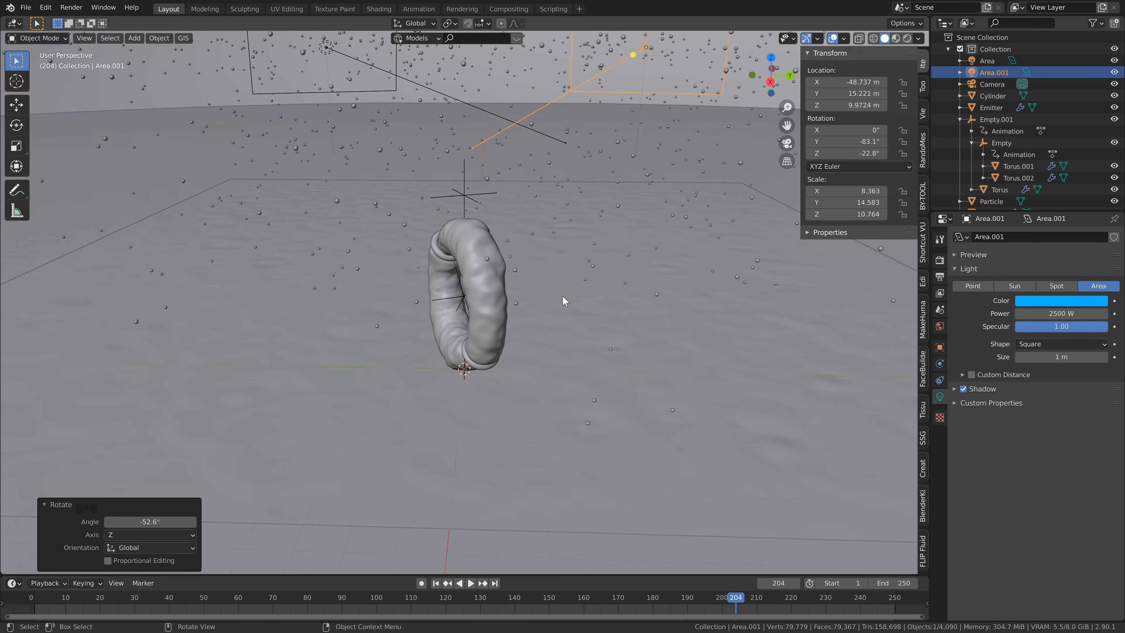
scroll(471, 334, "down", 10)
middle_click_drag(471, 333, 497, 312)
key("shift+a")
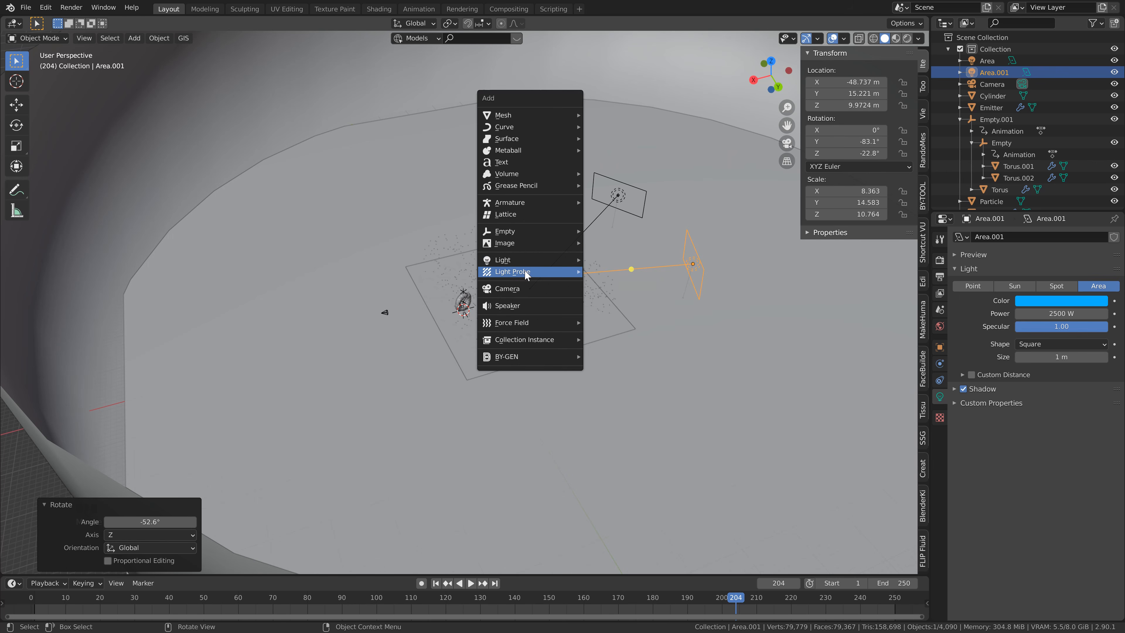
mouse_move(524, 271)
left_click(600, 271)
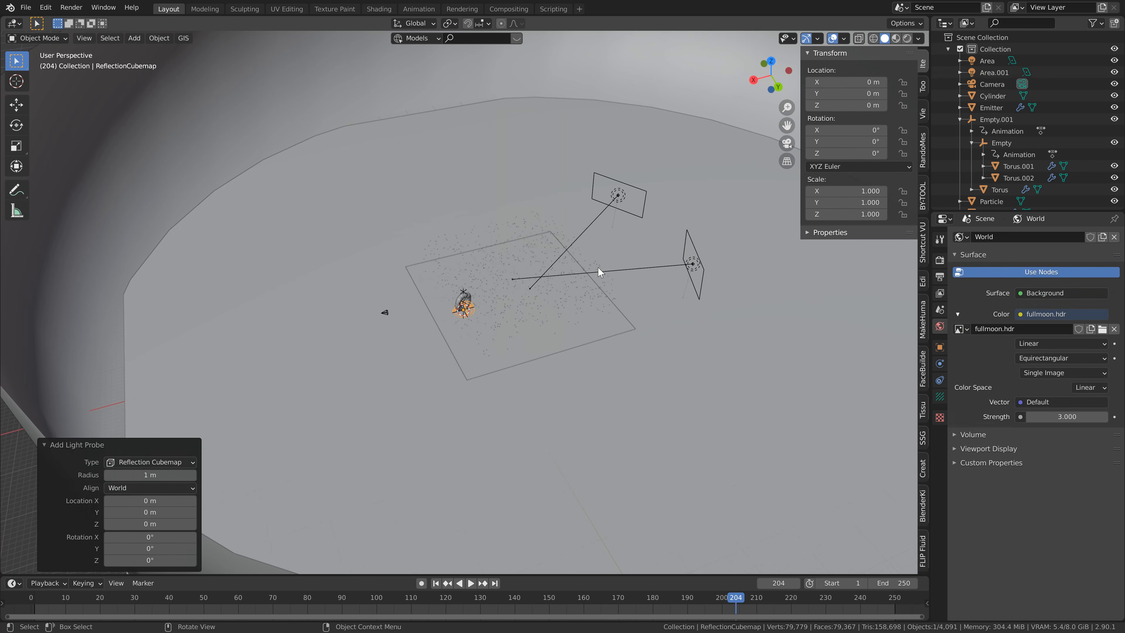
Step: Raise the reflection cubemap to about Z 21.48 m and scale it in X and Y to about 38.6
key("g")
key("z")
left_click(515, 270)
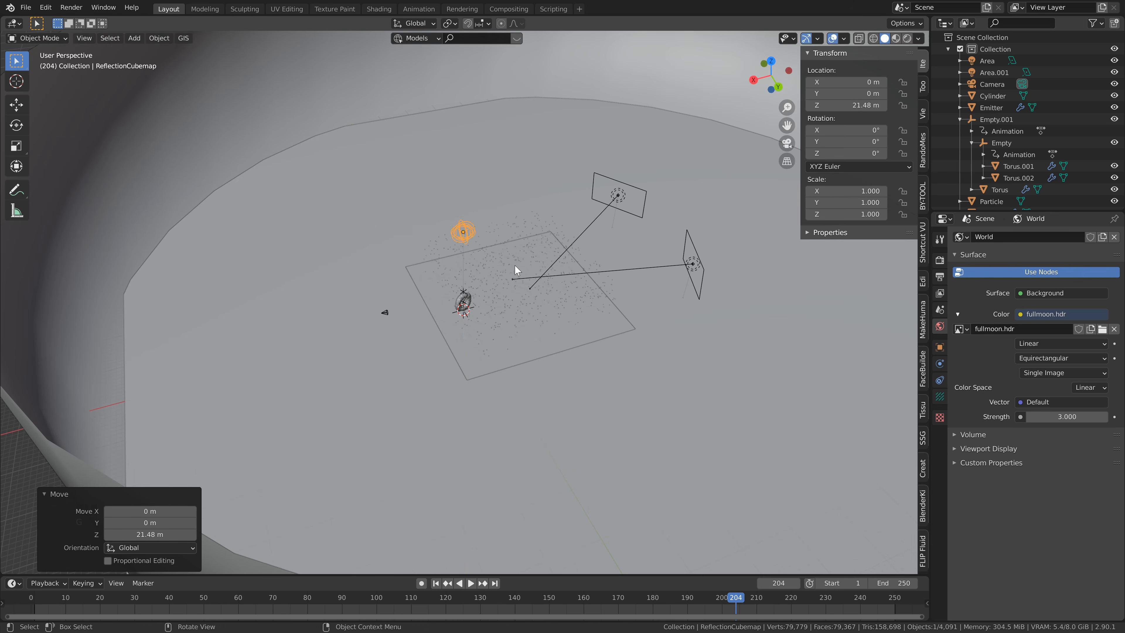
key("s")
key("shift+z")
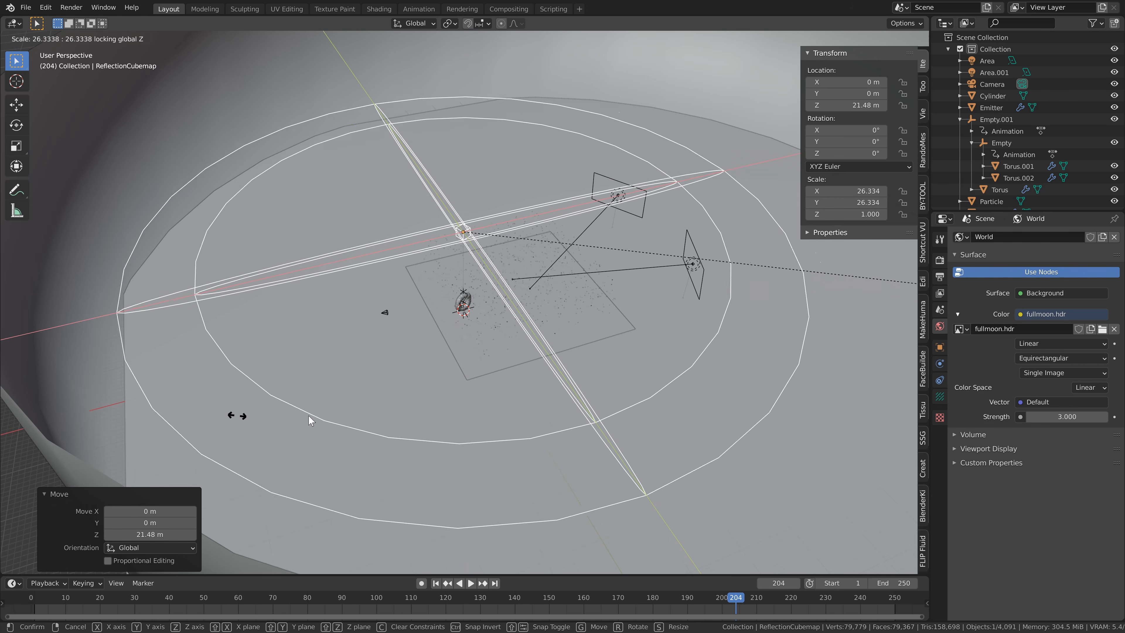
left_click(357, 416)
Step: Center the reflection cubemap inside the cylinder at about X -28.5 m and scale it along Z to about 10.69
scroll(297, 314, "down", 4)
middle_click_drag(297, 314, 325, 315)
key("g")
key("x")
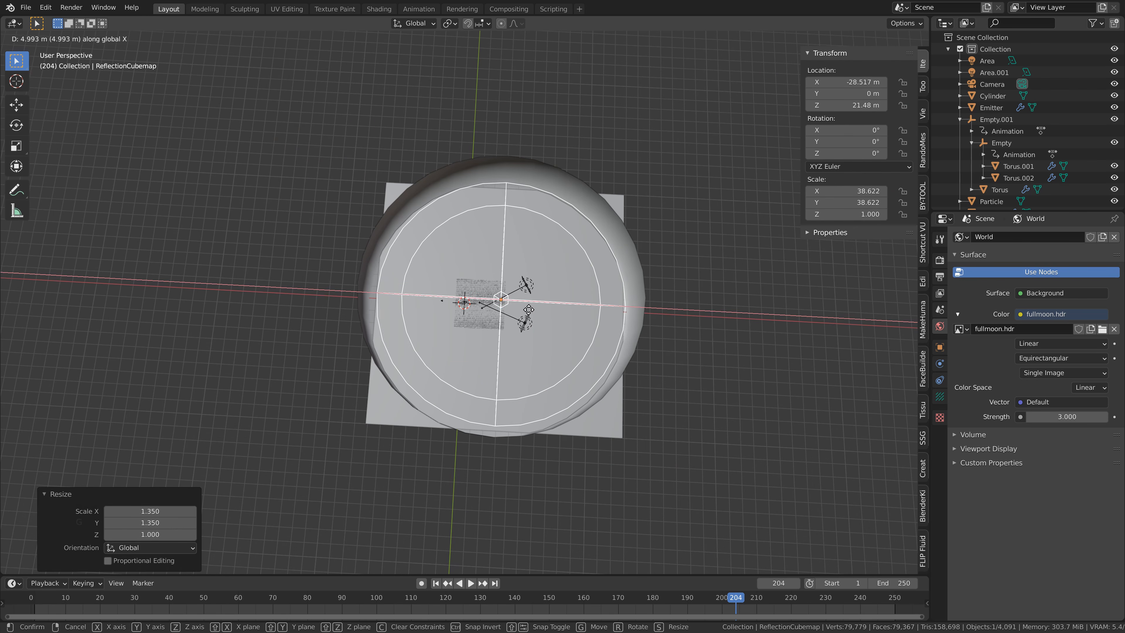
left_click(548, 280)
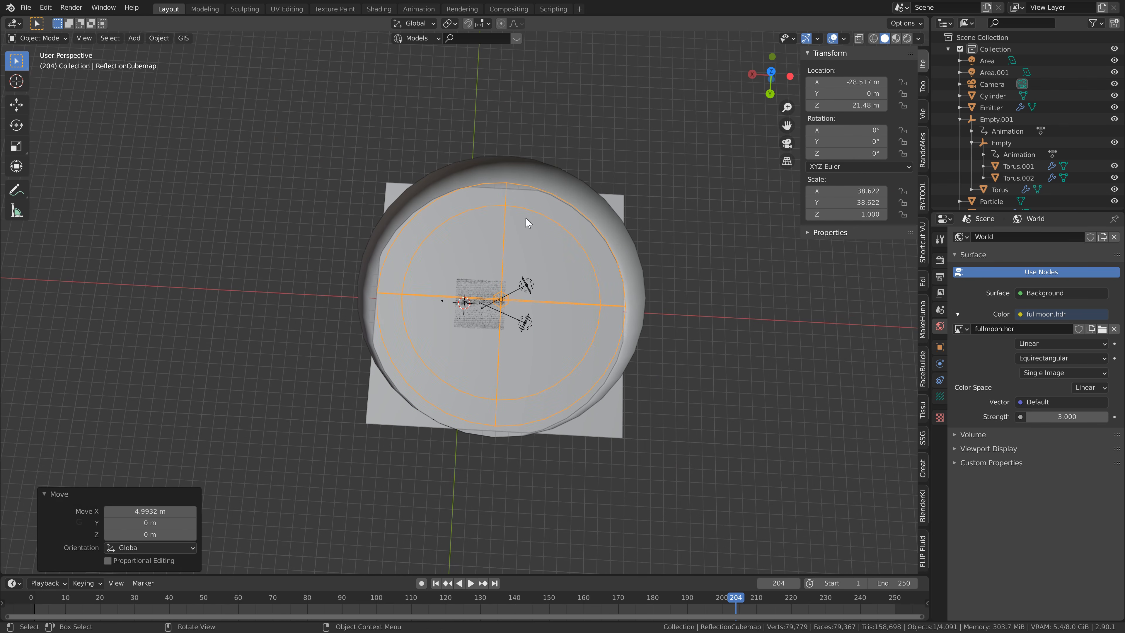
middle_click_drag(473, 327, 555, 196)
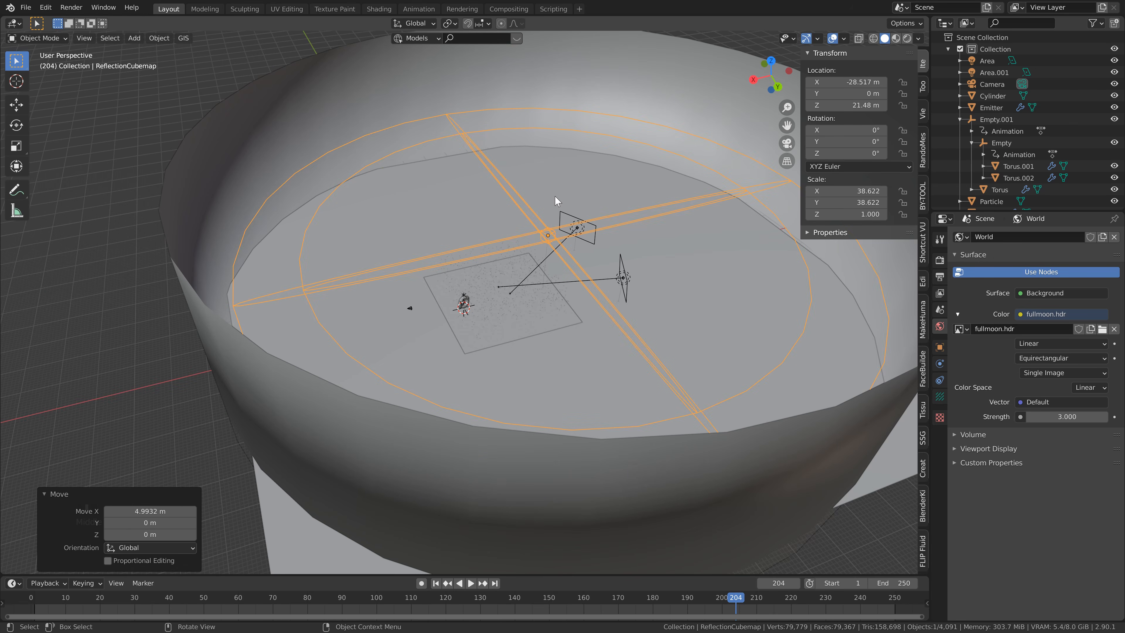
key("s")
key("z")
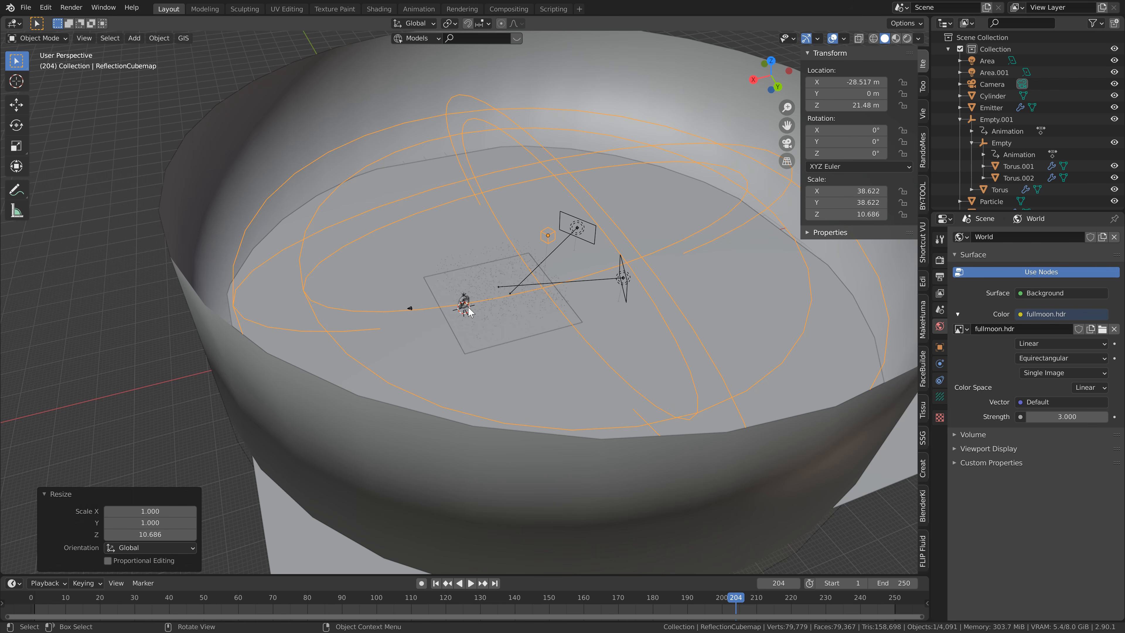
Step: Preview the scene through the camera in rendered shading with the viewport overlays hidden
key("KP_0")
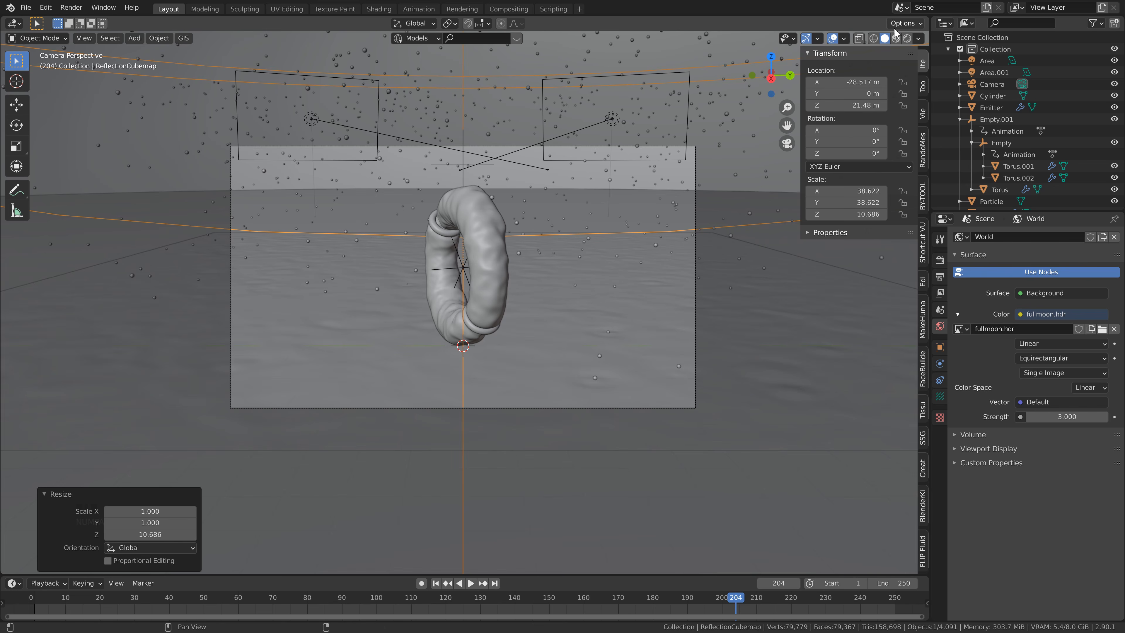
left_click(906, 39)
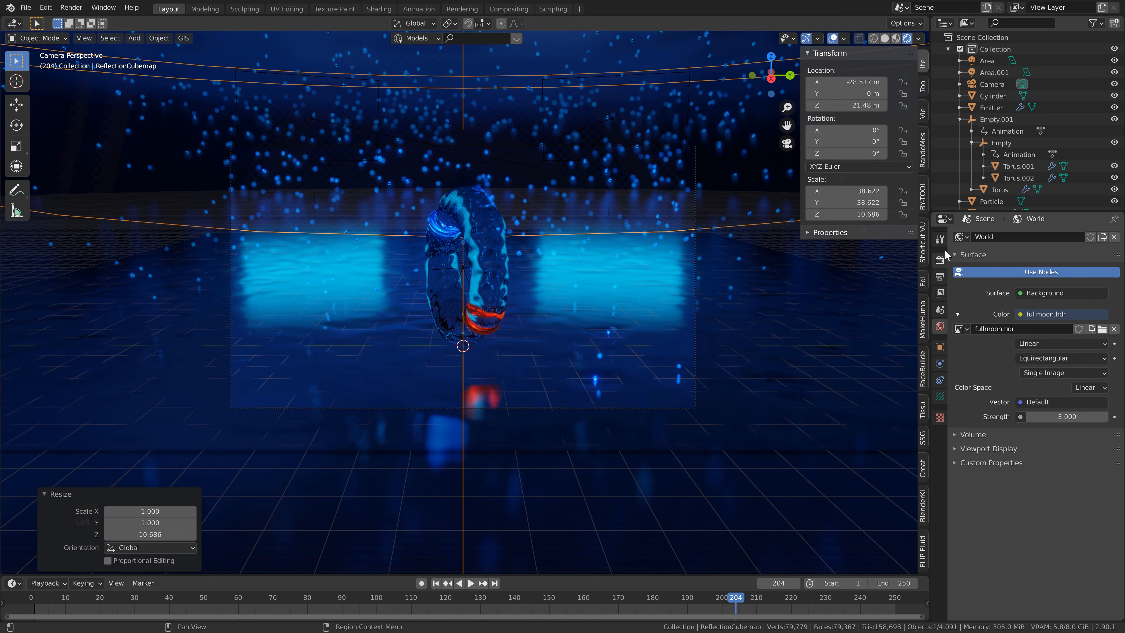
key("shift+alt+z")
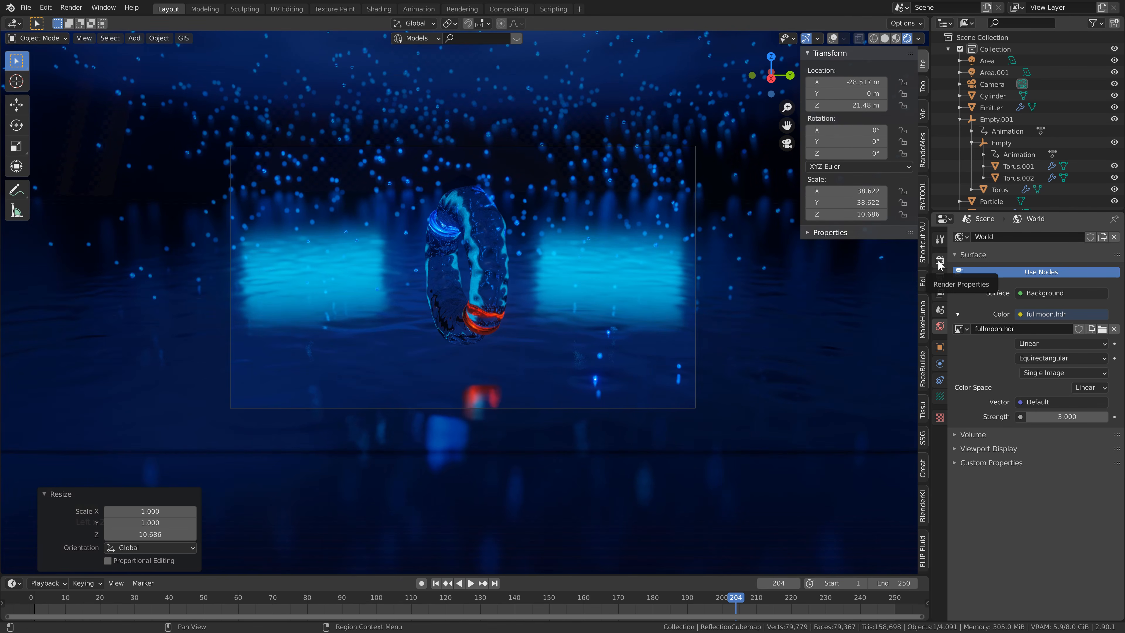
Step: Bake the Eevee indirect lighting for the reflection cubemap and turn on Auto Bake
left_click(940, 262)
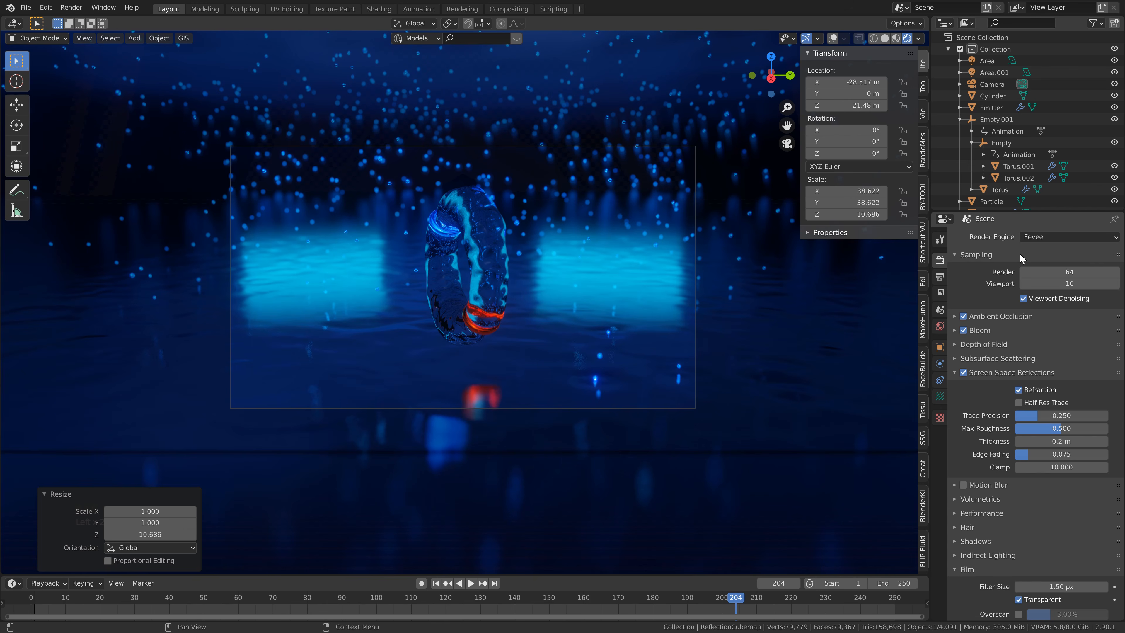
scroll(1006, 392, "down", 3)
scroll(1005, 430, "down", 1)
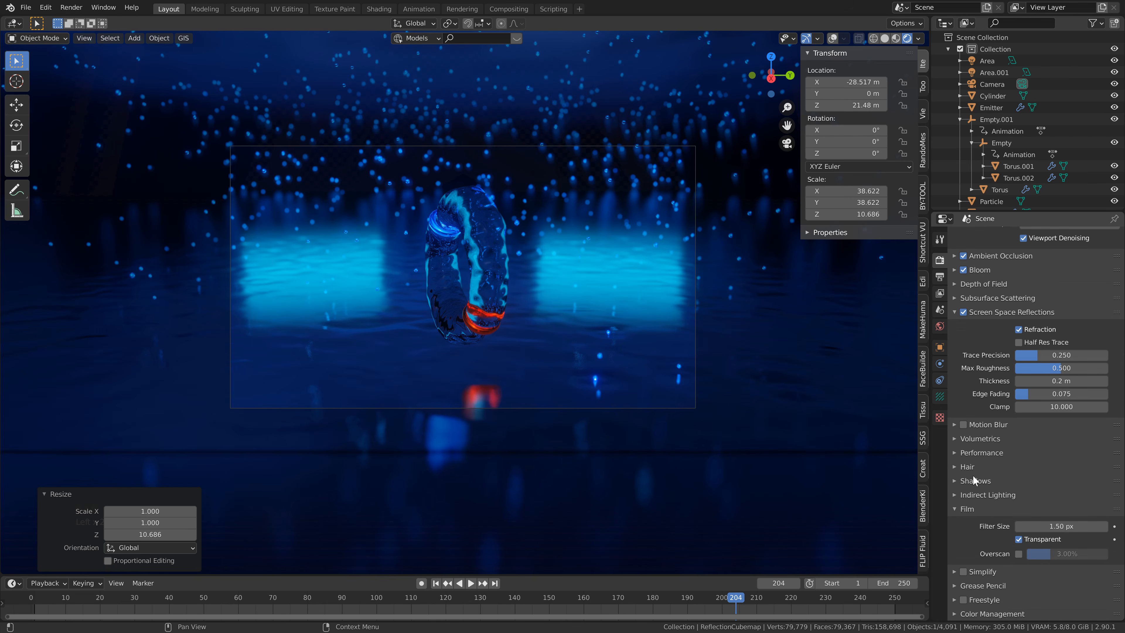
left_click(954, 495)
left_click(1052, 509)
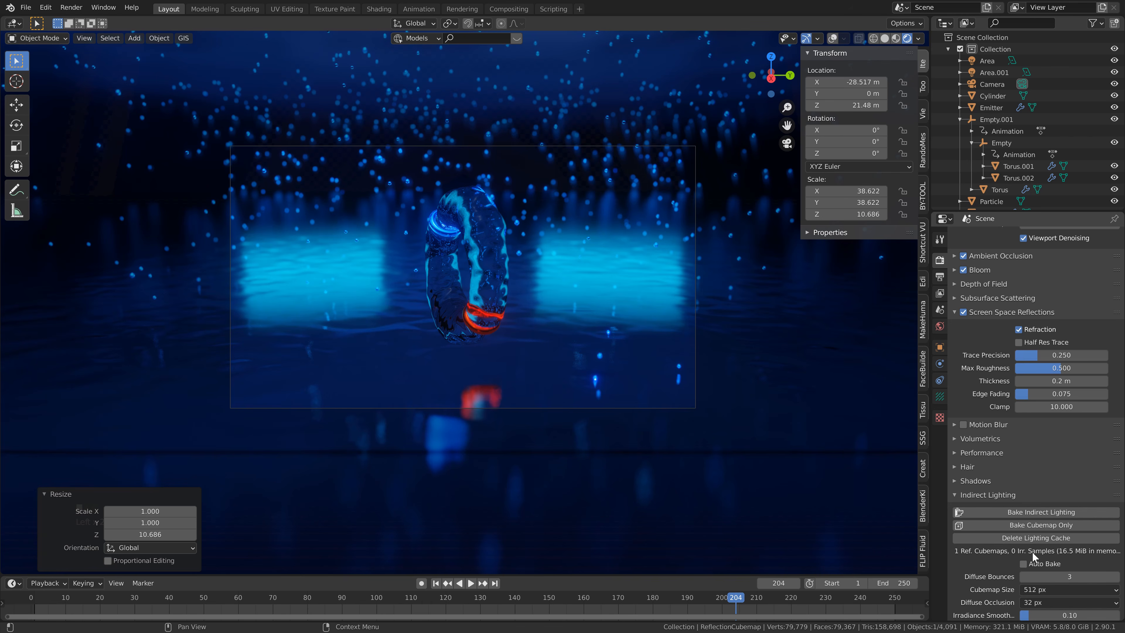
left_click(1026, 566)
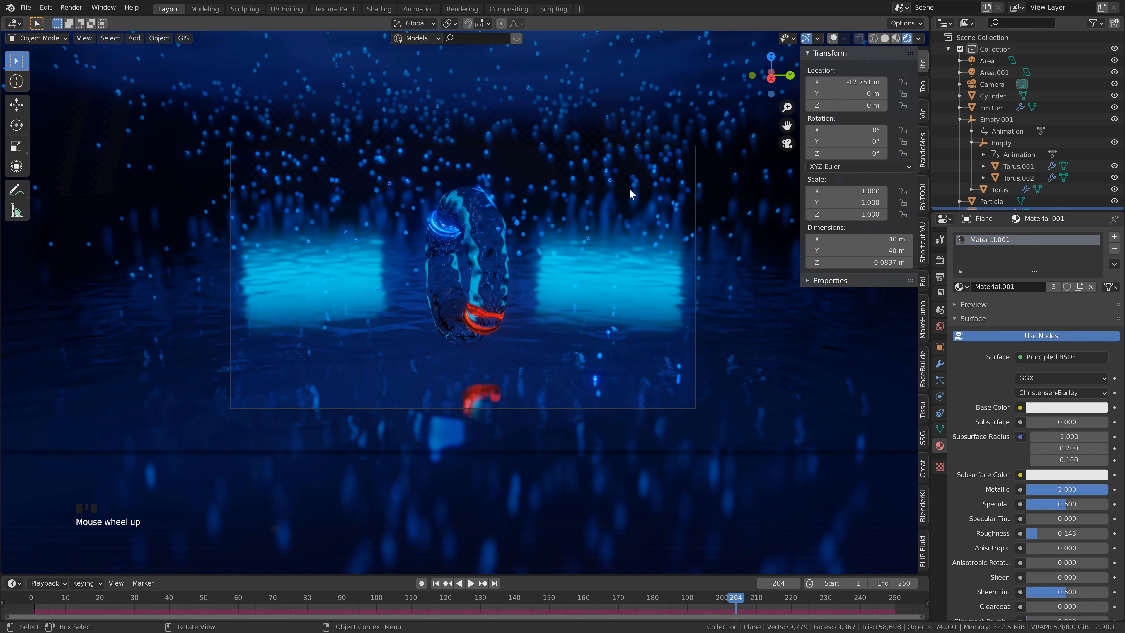
Step: Switch to the browser to view the Gumroad page of the Screen Space Global Illumination add-on, then return to Blender
key("alt+Tab")
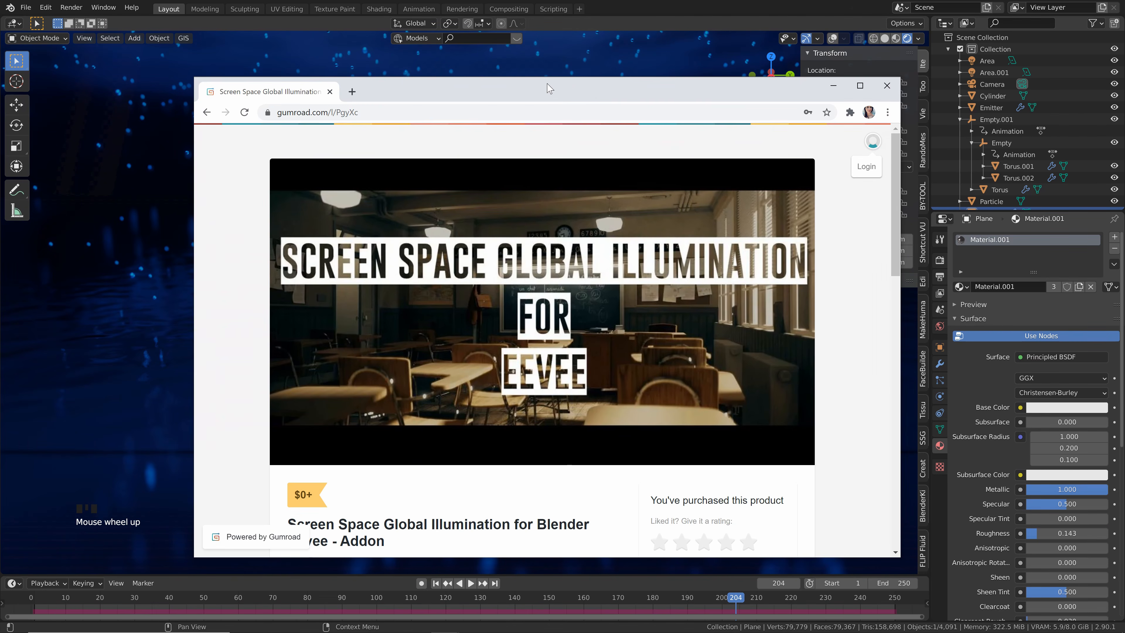
double_click(592, 113)
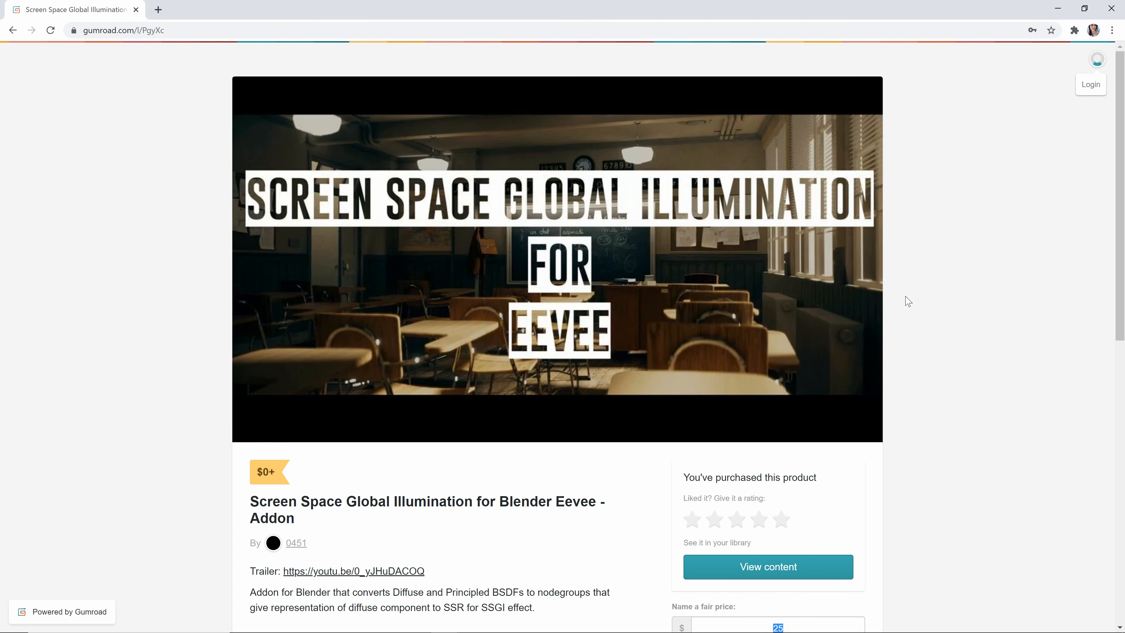
key("alt+Tab")
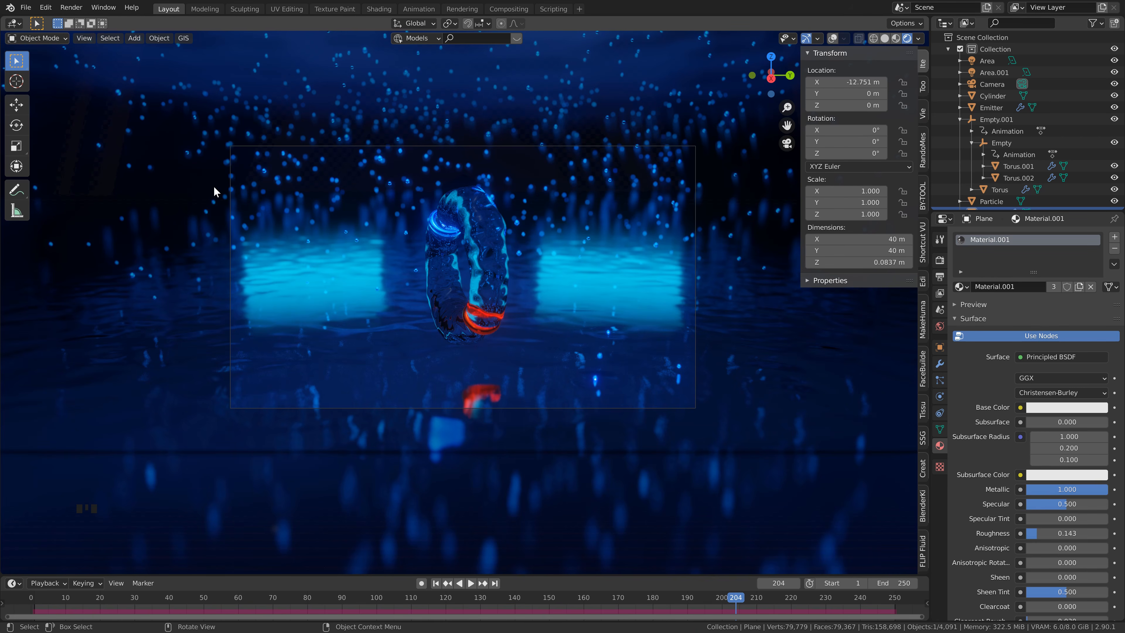
Step: Install the add-on SSGI 0.1.0.zip from D:\Blender\addons through the preferences
left_click(47, 8)
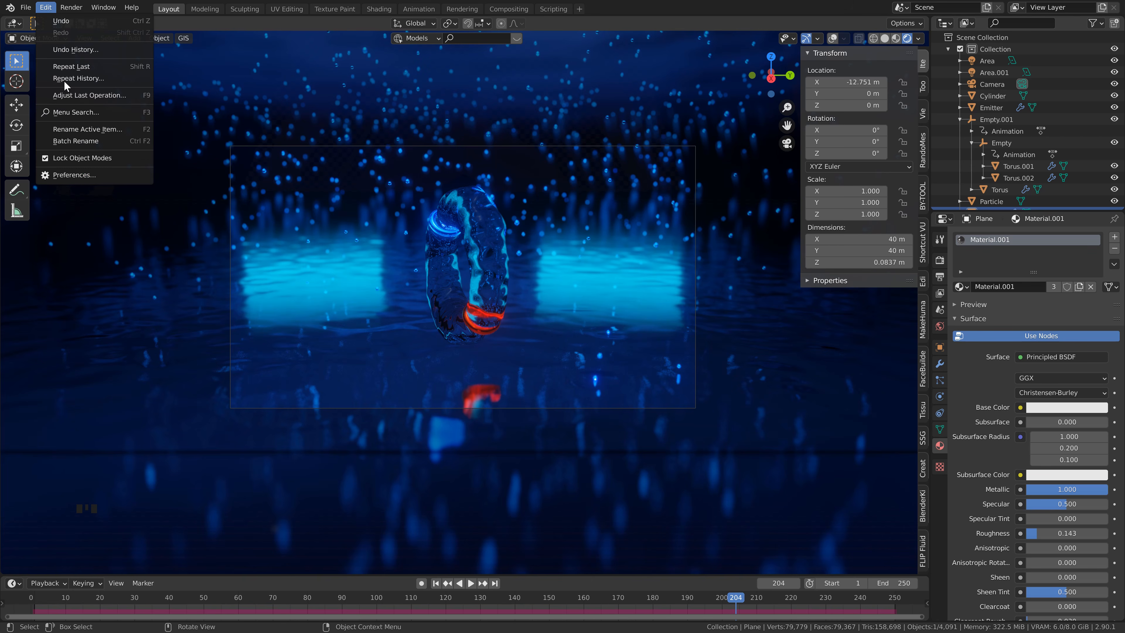
left_click(79, 173)
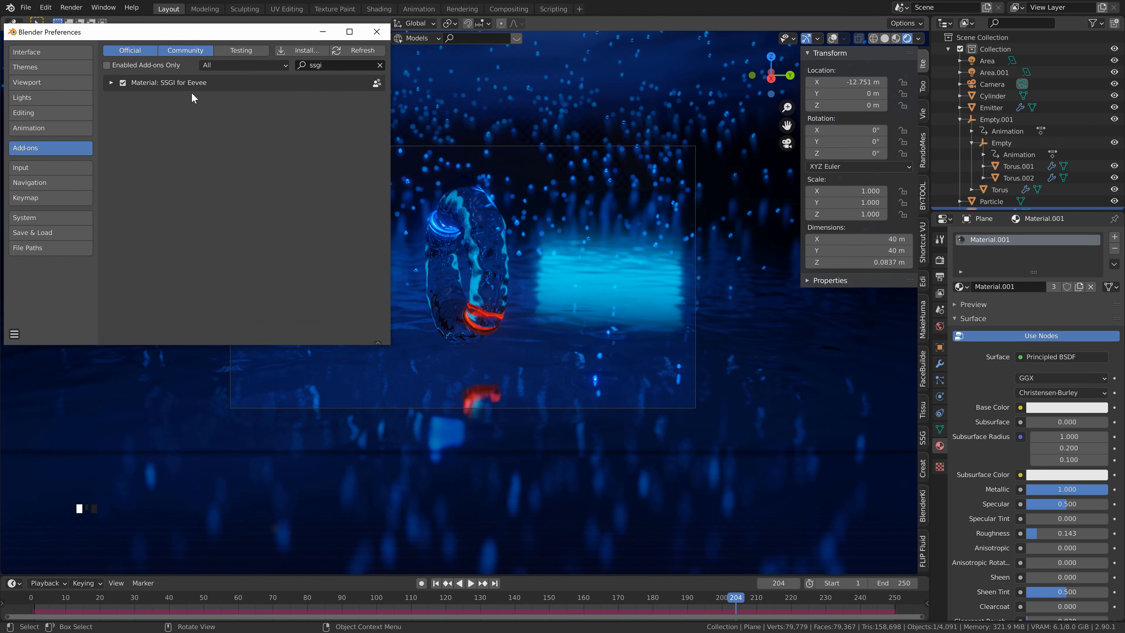
left_click(290, 51)
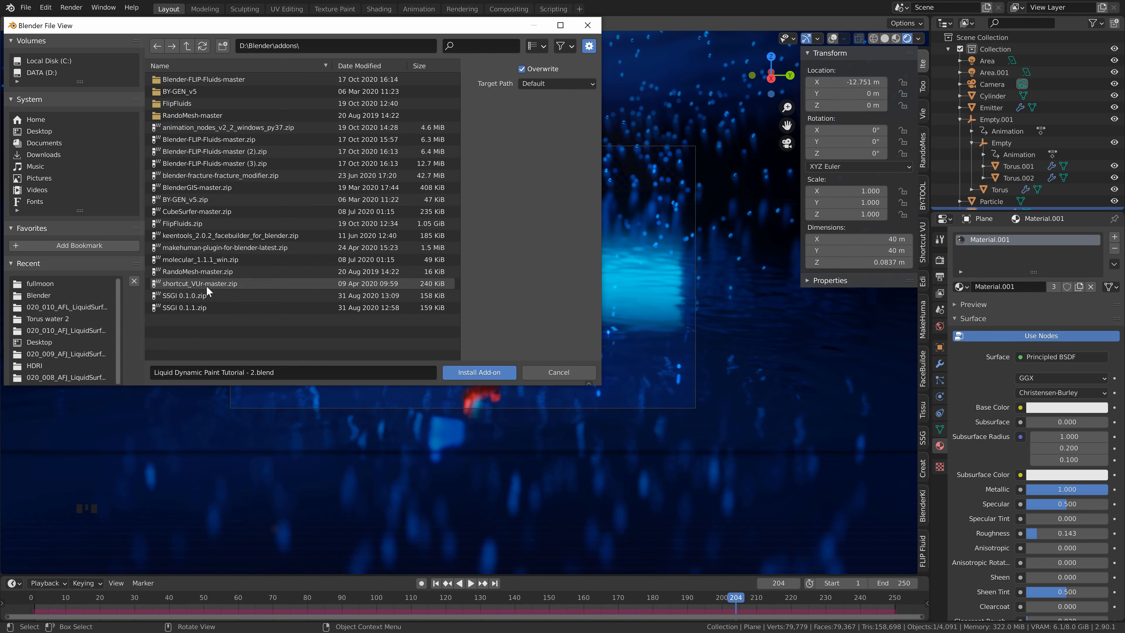
left_click(192, 299)
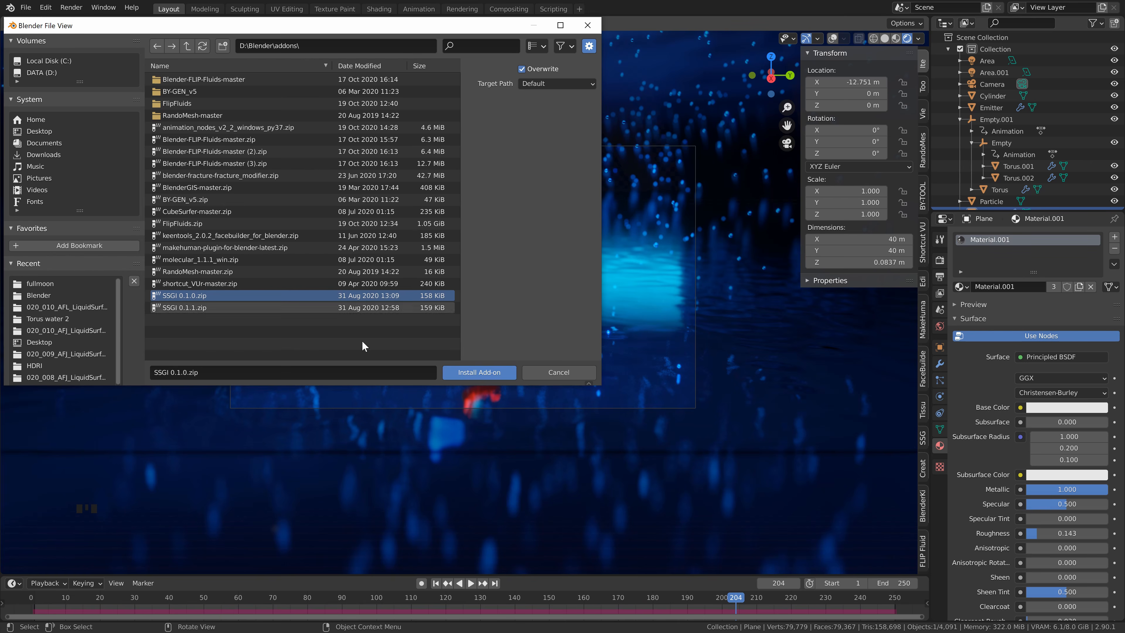
left_click(487, 373)
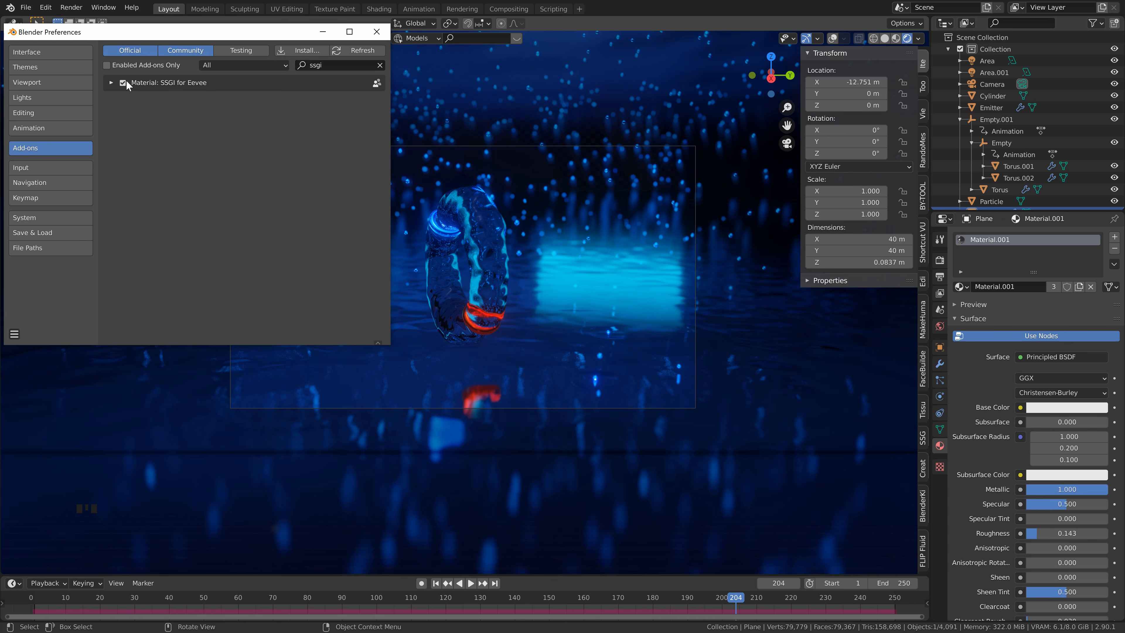
Step: Save the blend file and add SSGI to the scene with the SSGI for Eevee add-on
key("ctrl+s")
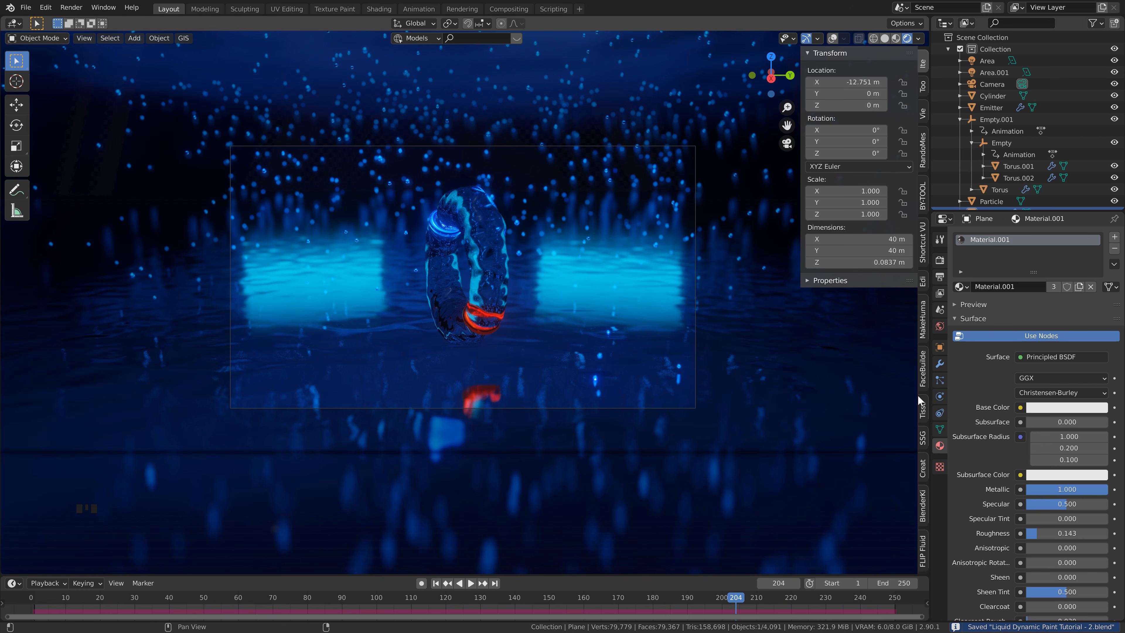
left_click(925, 437)
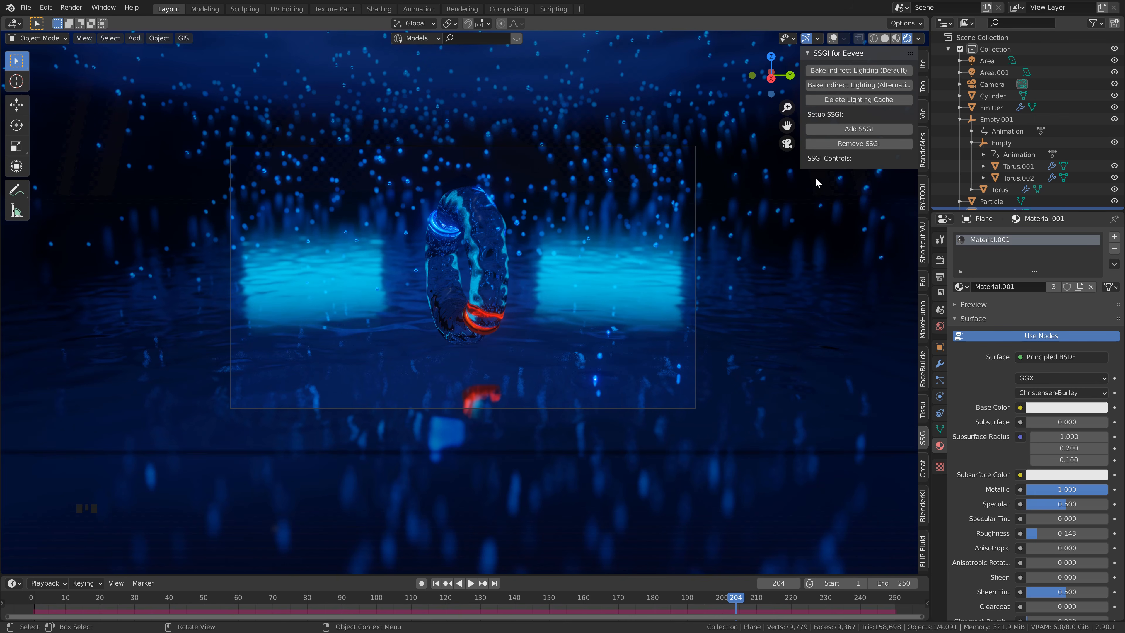
left_click(856, 129)
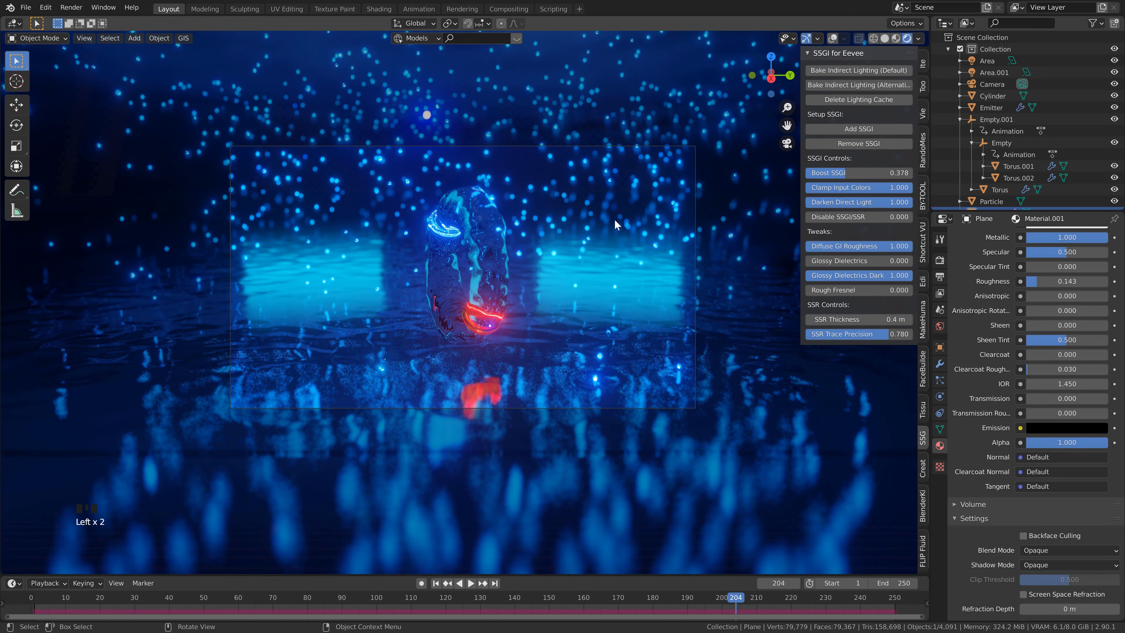
Step: Try Boost SSGI at about 0.454 and Clamp Input Colors at about 0.401, refreshing the rendered preview after each change
left_click_drag(844, 174, 885, 189)
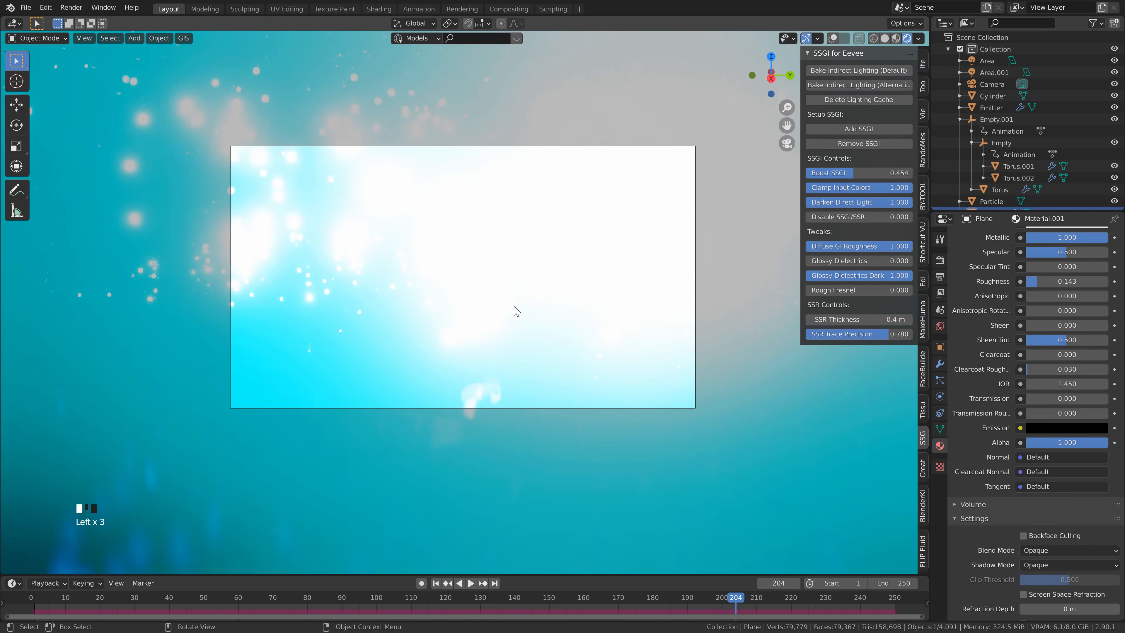
left_click(886, 38)
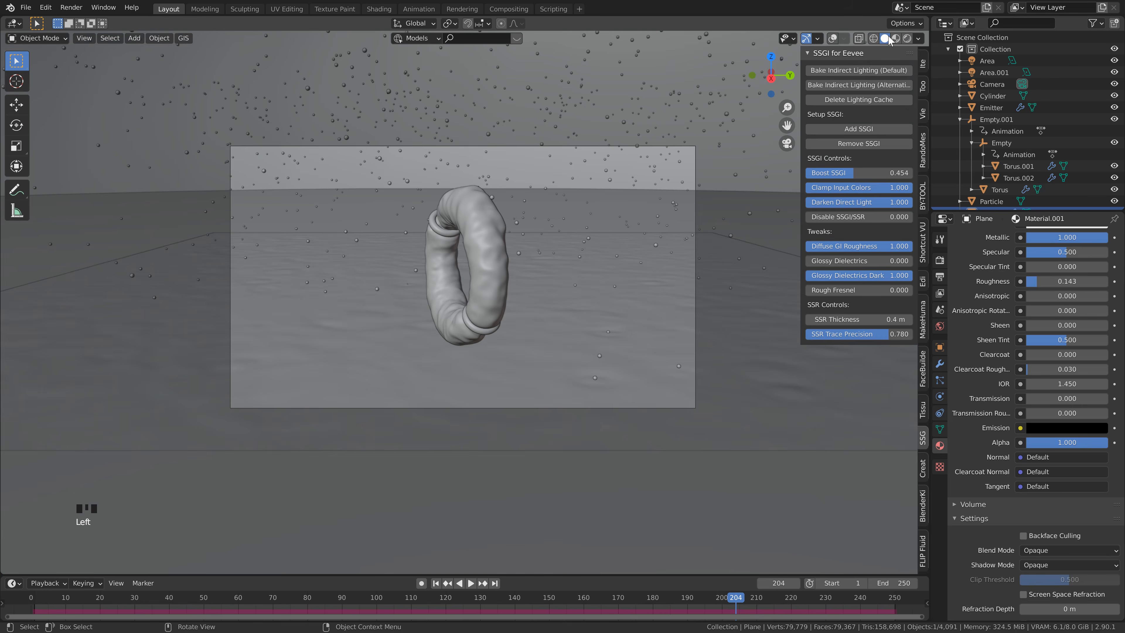
left_click(908, 38)
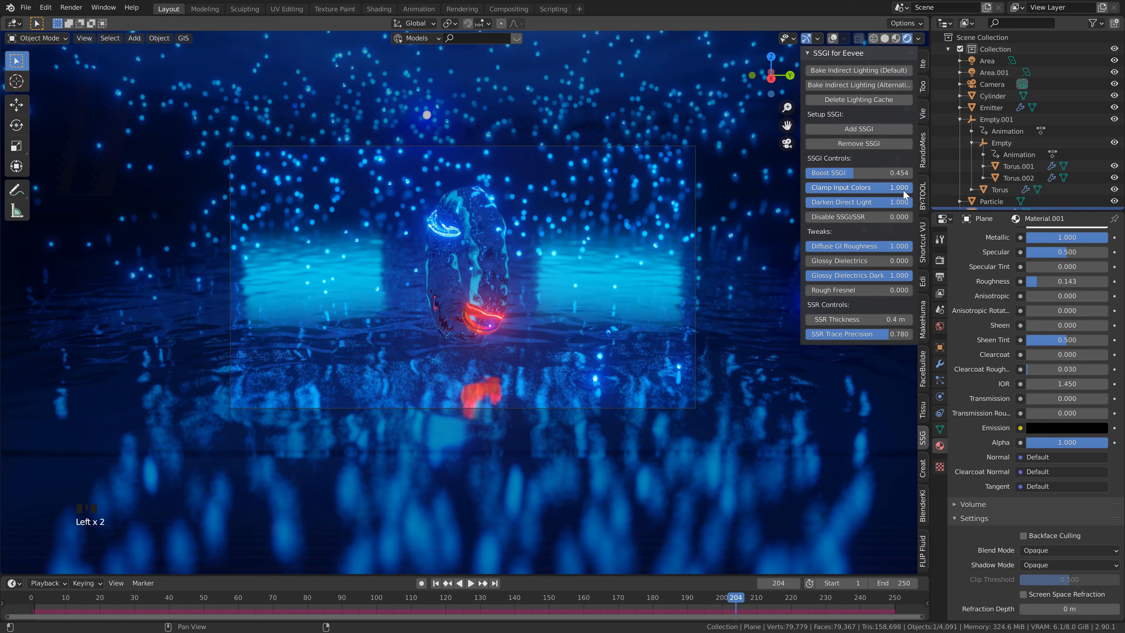
mouse_move(903, 190)
left_mouse_down()
mouse_move(830, 190)
mouse_move(848, 187)
left_mouse_up()
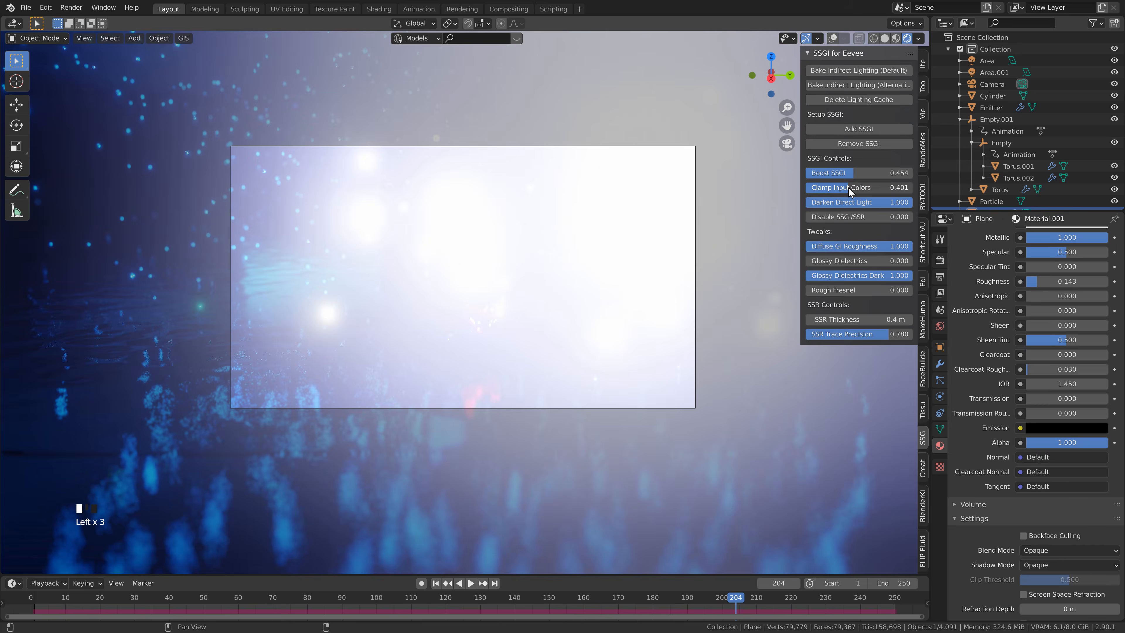
left_click(885, 39)
left_click(907, 39)
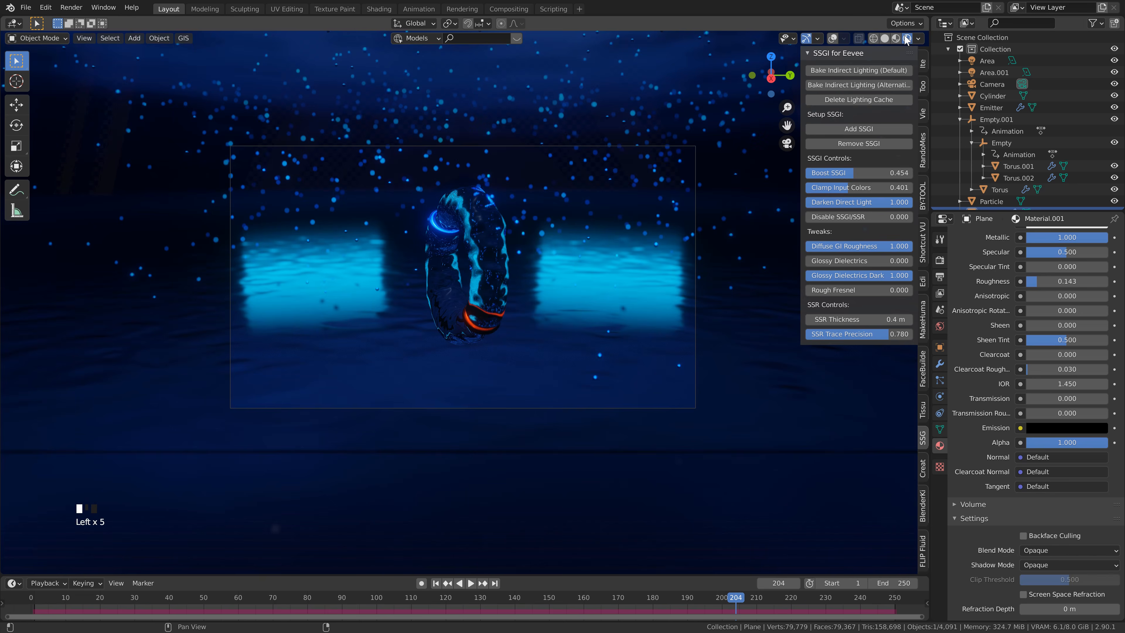
Step: Set Boost SSGI to about 0.172, Clamp Input Colors to about 0.274 and the roughness of Material.001 to 0.2
left_click(533, 249)
left_click(533, 250)
left_click(533, 250)
left_click(533, 250)
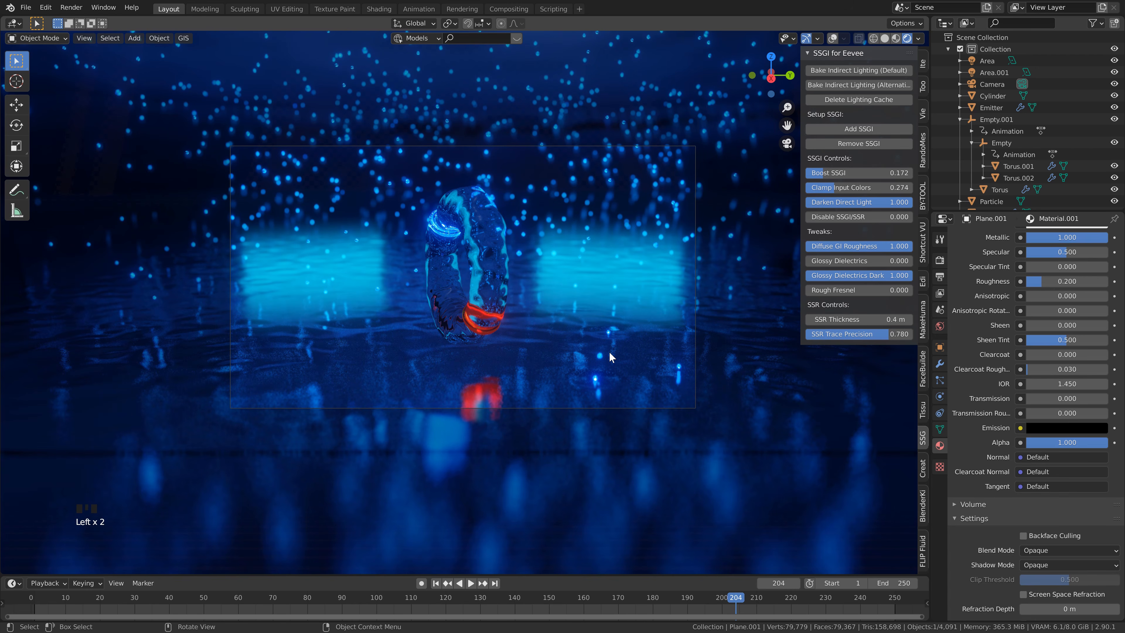
Step: Set the power of both blue area lights, Area.001 and Area, to 2000 W
left_click(994, 72)
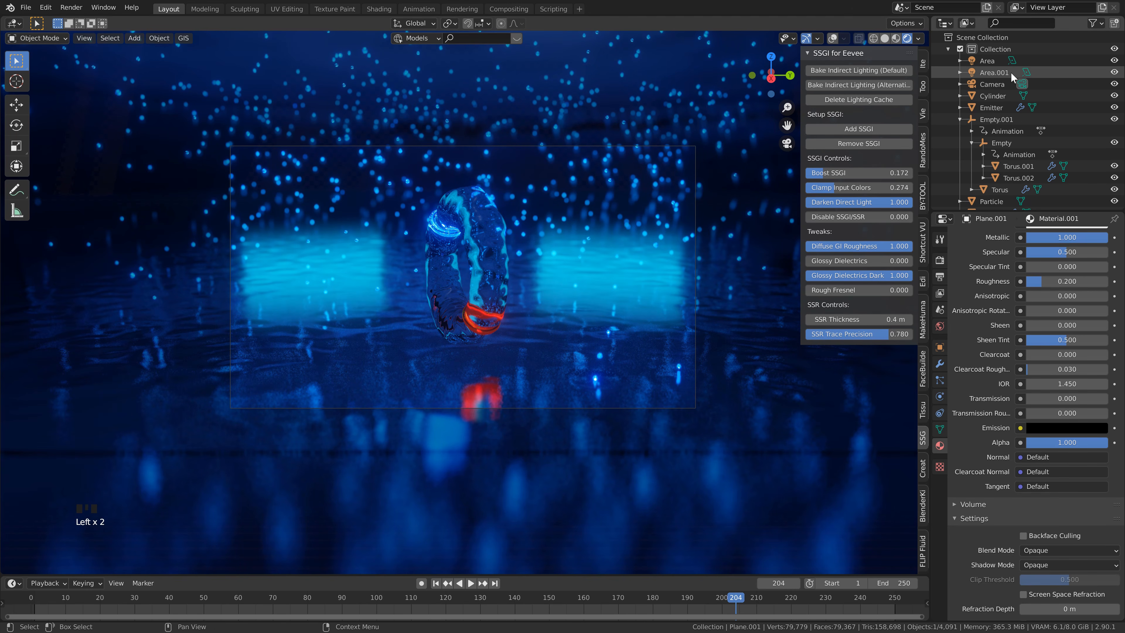
left_click(1045, 313)
type("2000 W")
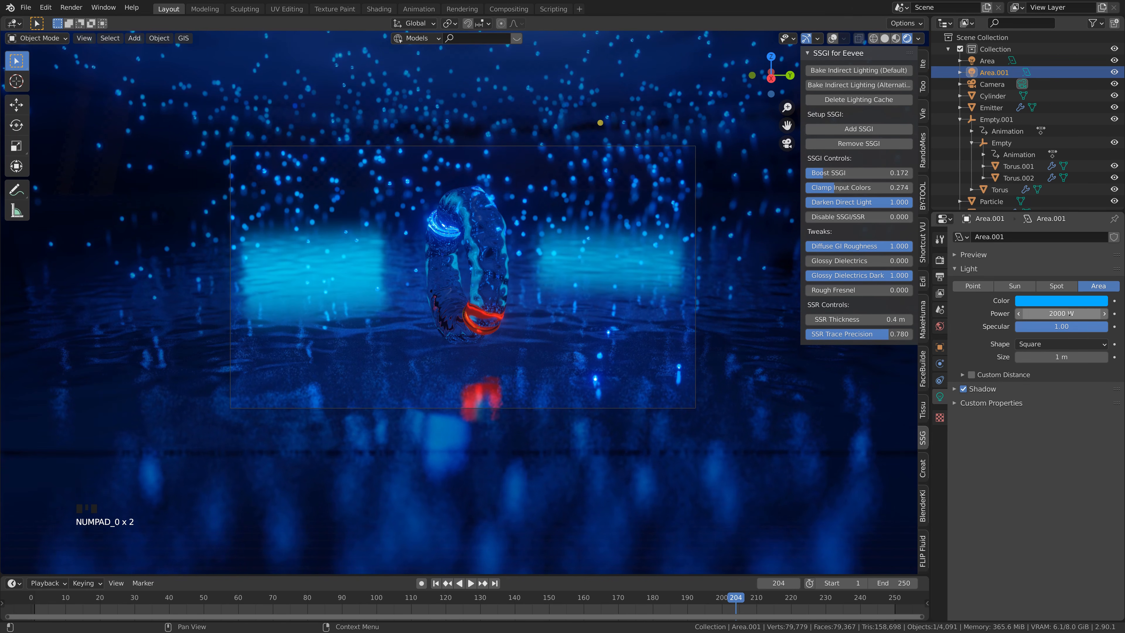
key("Return")
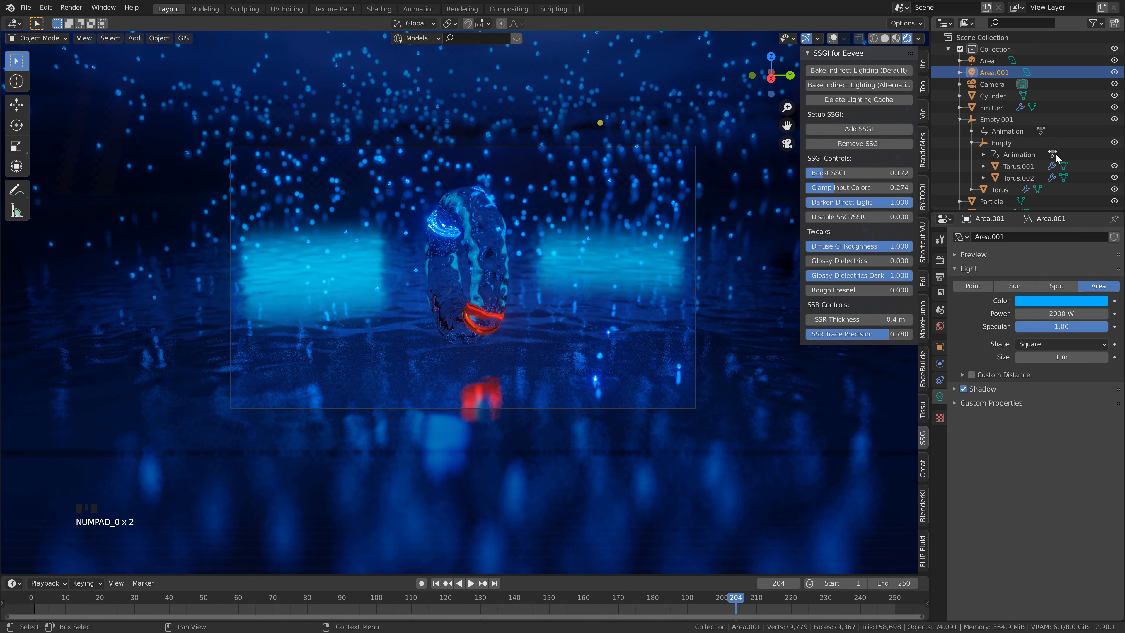
left_click(987, 61)
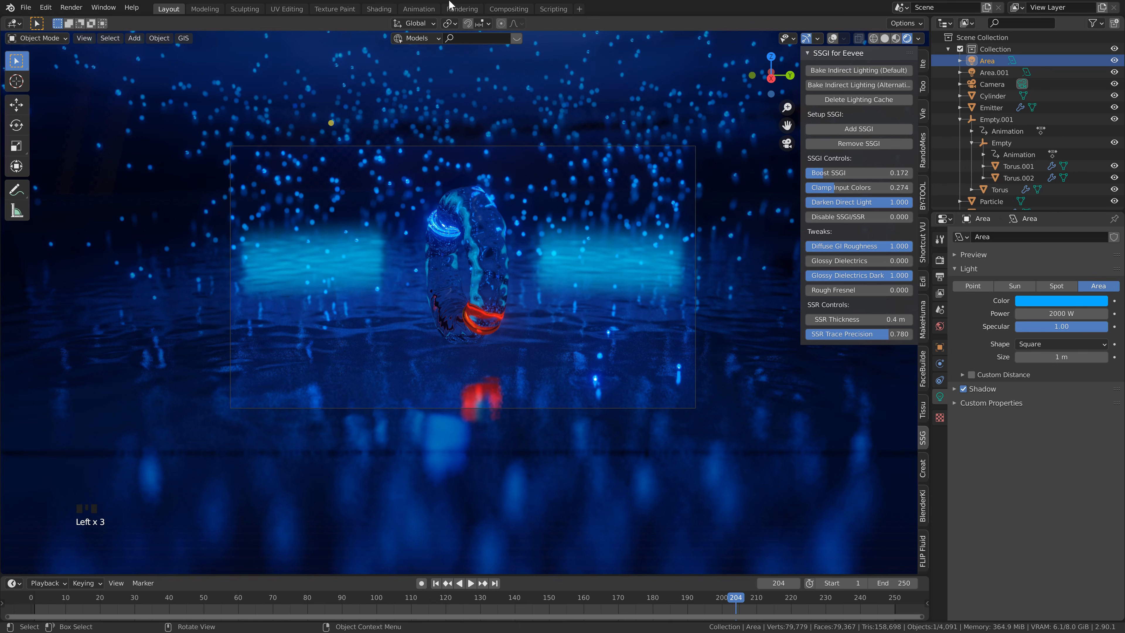
Step: Switch to the Rendering workspace and render frame 204 as a still image
left_click(461, 9)
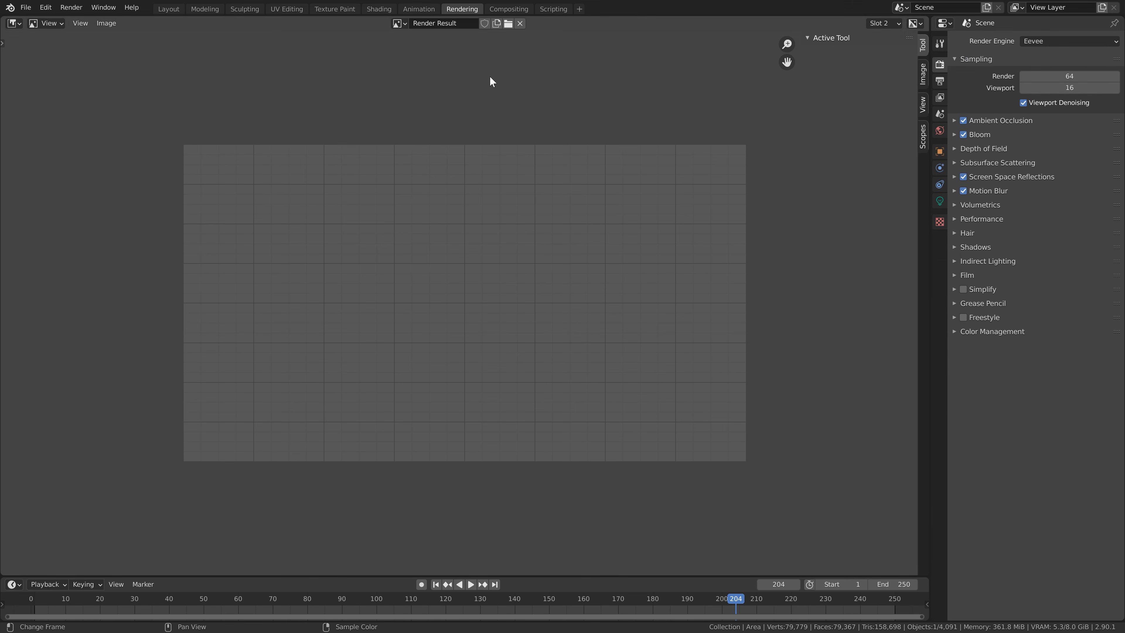
left_click(71, 7)
left_click(80, 21)
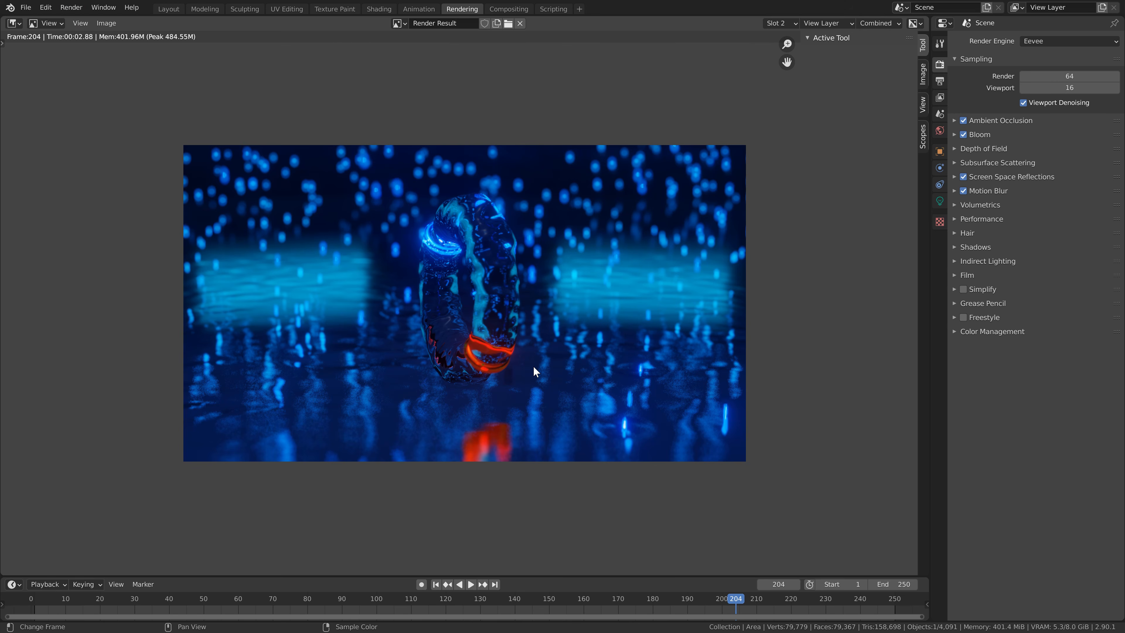